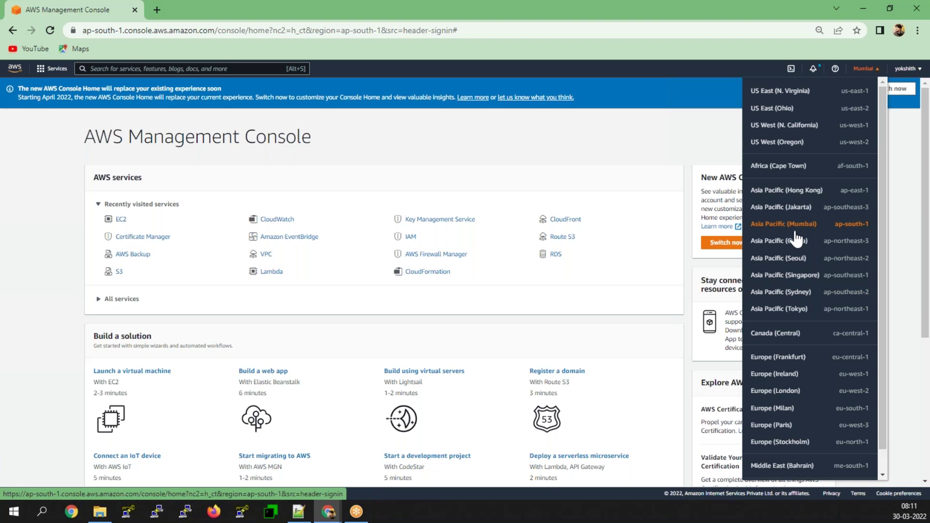
- Change the AWS console region to US East (N. Virginia)
{"action": "left_click", "coordinate": [772, 92]}
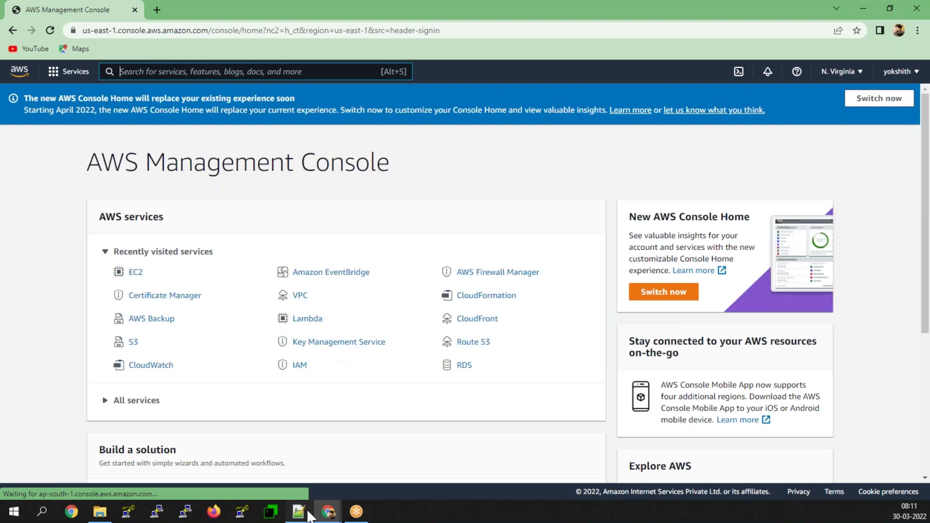
- Switch to Notepad++ and write "S3 static Webs" on line 1012, below "AWS will provide the platform"
{"action": "left_click", "coordinate": [299, 512]}
{"action": "left_click_drag", "start_coordinate": [63, 48], "coordinate": [717, 3]}
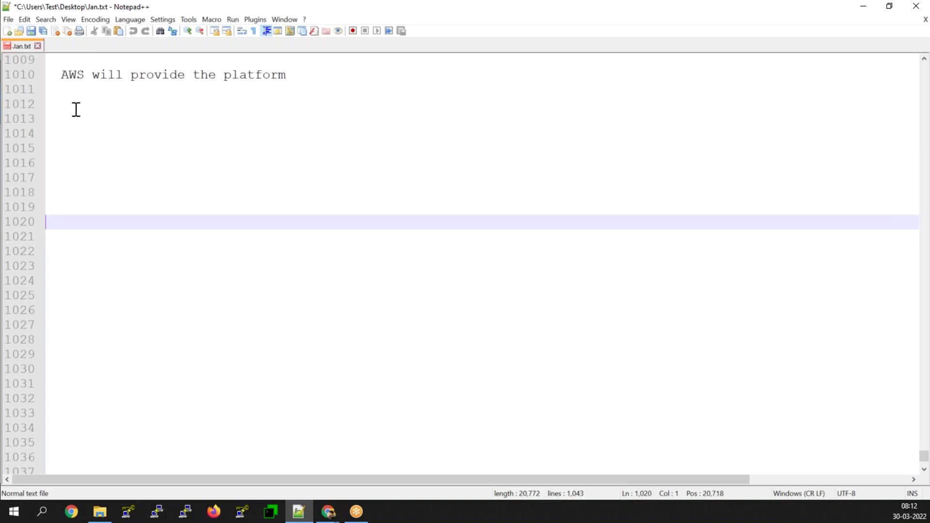
{"action": "key", "text": "Up"}
{"action": "key", "text": "Up"}
{"action": "key", "text": "Up"}
{"action": "key", "text": "Up"}
{"action": "key", "text": "Up"}
{"action": "key", "text": "Up"}
{"action": "key", "text": "Up"}
{"action": "key", "text": "Up"}
{"action": "key", "text": "Up"}
{"action": "key", "text": "Up"}
{"action": "key", "text": "Down"}
{"action": "key", "text": "Down"}
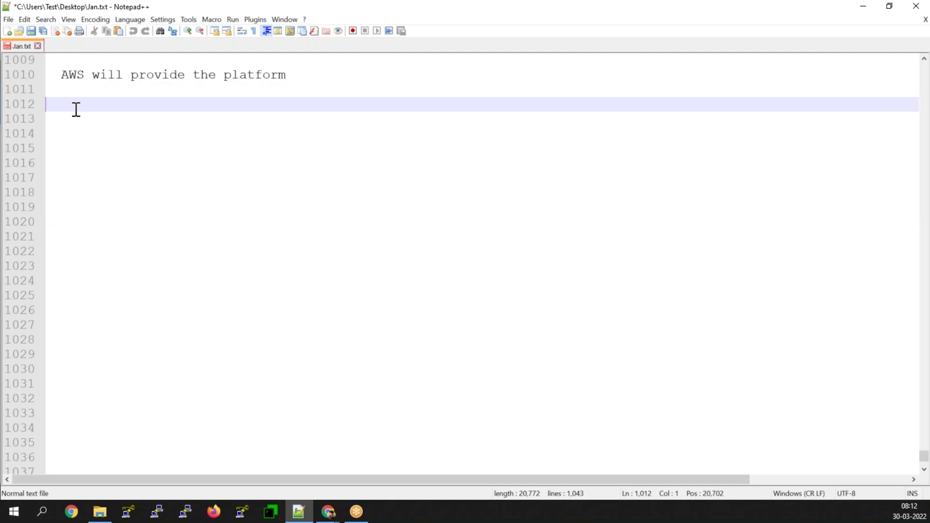
{"action": "type", "text": "S3 static "}
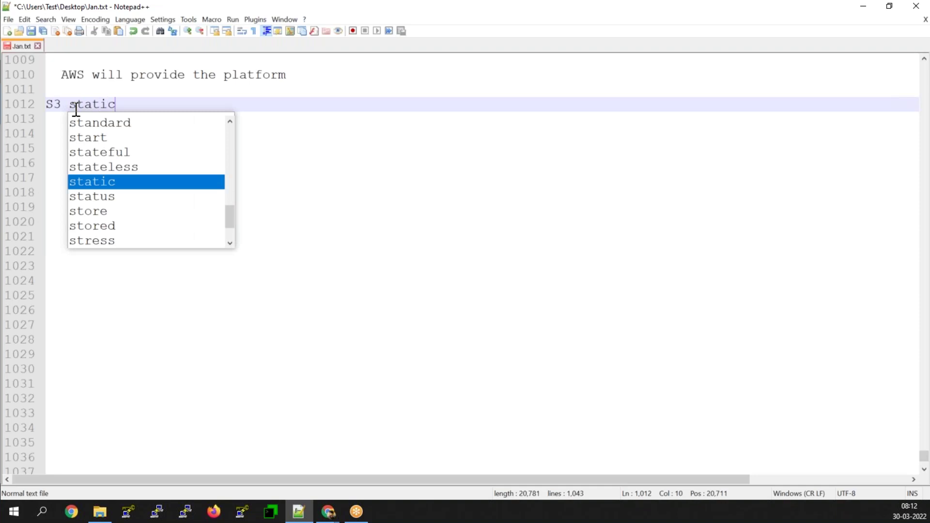
{"action": "type", "text": "Webs"}
- Replace the leading "S3" of the new notes line with "Hosting a"
{"action": "key", "text": "Home"}
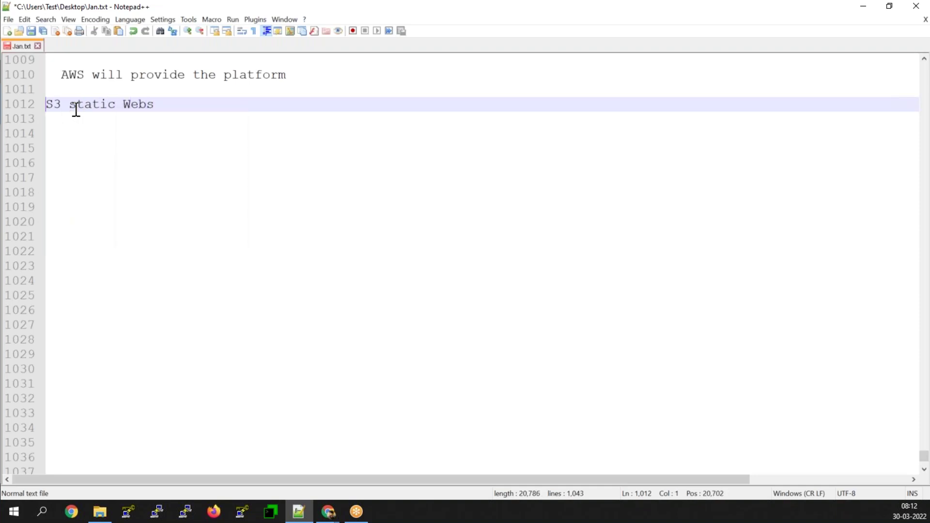
{"action": "key", "text": "End"}
{"action": "key", "text": "Left"}
{"action": "key", "text": "Home"}
{"action": "key", "text": "Right"}
{"action": "key", "text": "Right"}
{"action": "key", "text": "BackSpace"}
{"action": "key", "text": "BackSpace"}
{"action": "key", "text": "BackSpace"}
{"action": "key", "text": "Return"}
{"action": "type", "text": "Hosting a"}
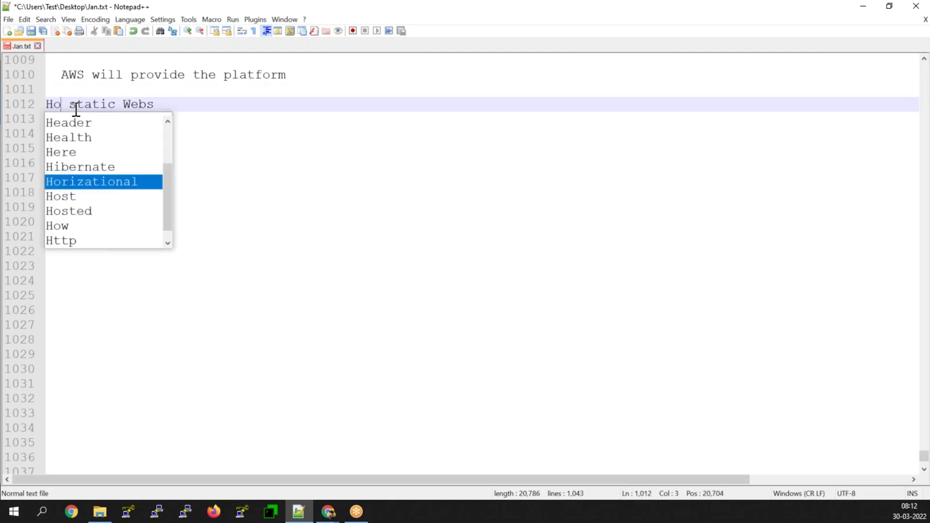
{"action": "key", "text": "End"}
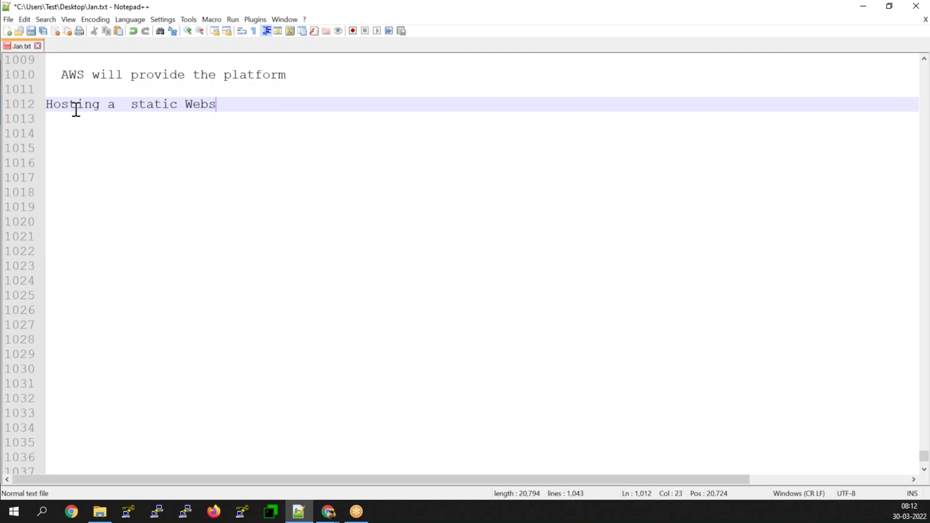
- Complete the notes line as "Hosting a static Website by using s3" and add two line breaks after it
{"action": "type", "text": "ite for "}
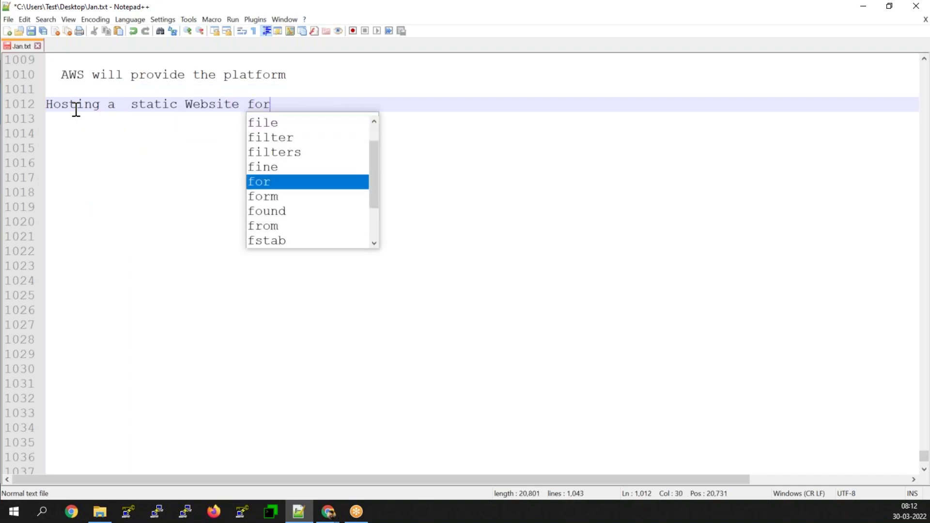
{"action": "type", "text": "a"}
{"action": "key", "text": "BackSpace"}
{"action": "key", "text": "BackSpace"}
{"action": "key", "text": "BackSpace"}
{"action": "key", "text": "BackSpace"}
{"action": "key", "text": "BackSpace"}
{"action": "key", "text": "BackSpace"}
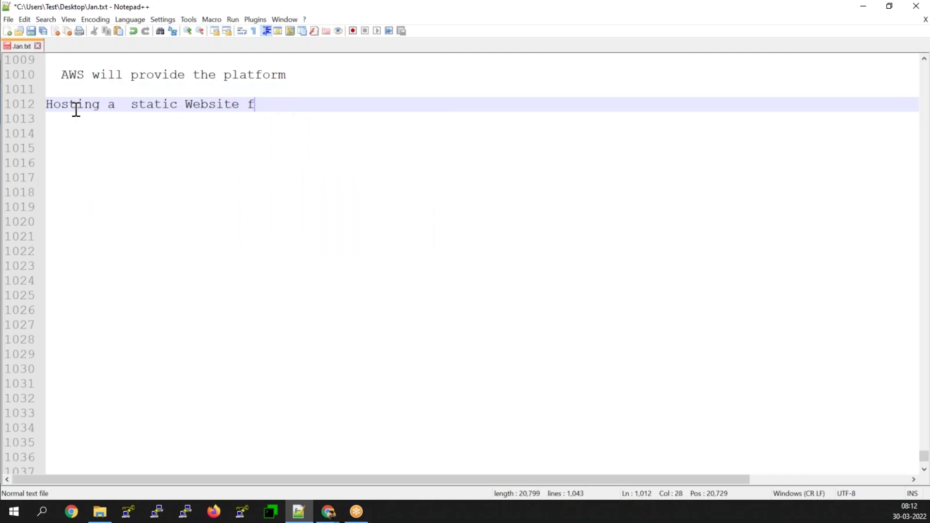
{"action": "type", "text": "by using s3"}
{"action": "key", "text": "Return"}
{"action": "key", "text": "Return"}
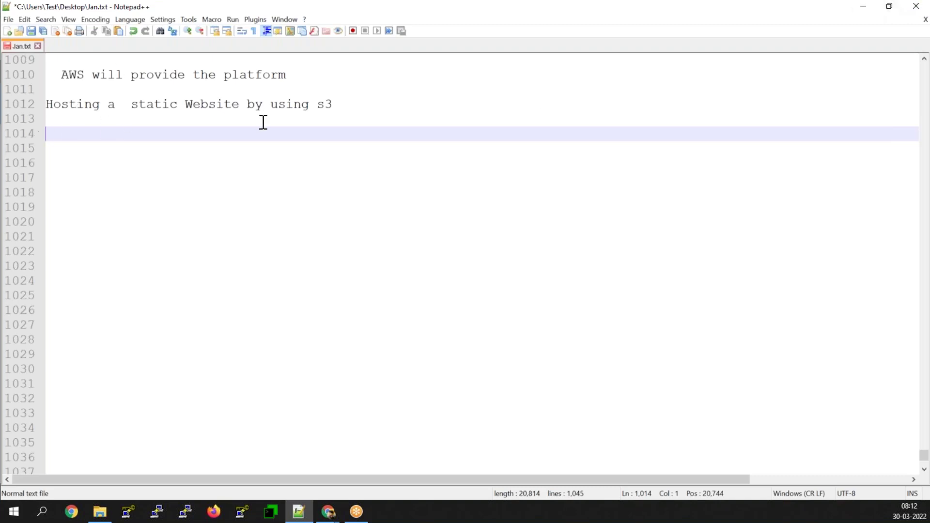
- Return to the S3 console in the browser and start a new bucket named prod-static-website
{"action": "left_click", "coordinate": [863, 9]}
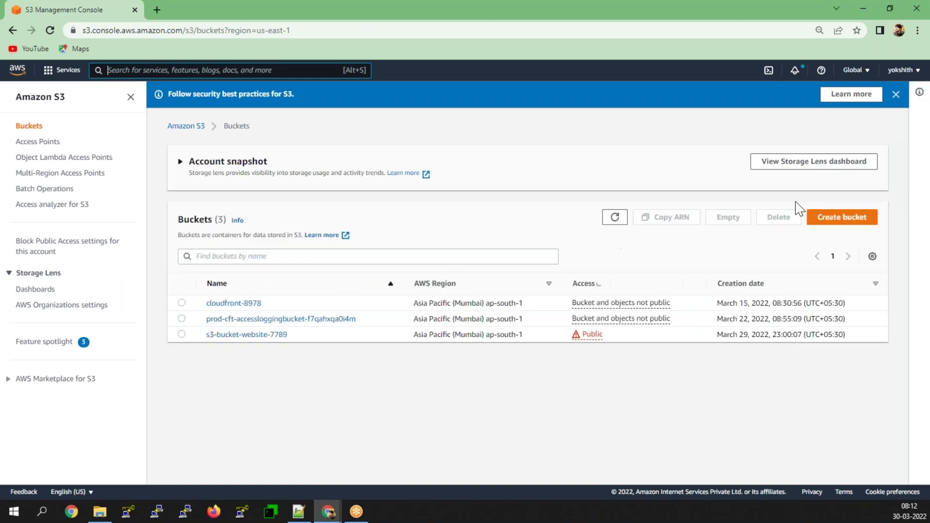
{"action": "left_click", "coordinate": [833, 217]}
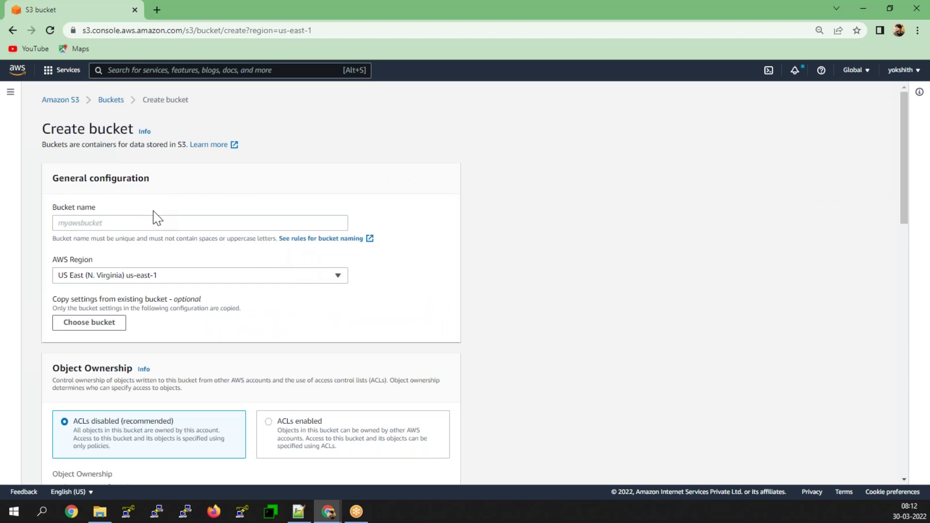
{"action": "left_click", "coordinate": [153, 227]}
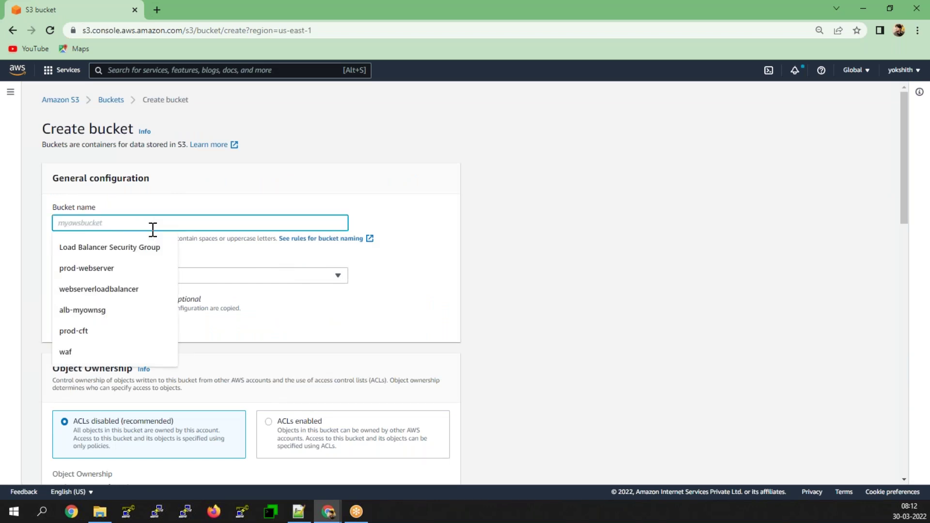
{"action": "type", "text": "prod-static"}
{"action": "key", "text": "BackSpace"}
{"action": "key", "text": "BackSpace"}
{"action": "type", "text": "ic"}
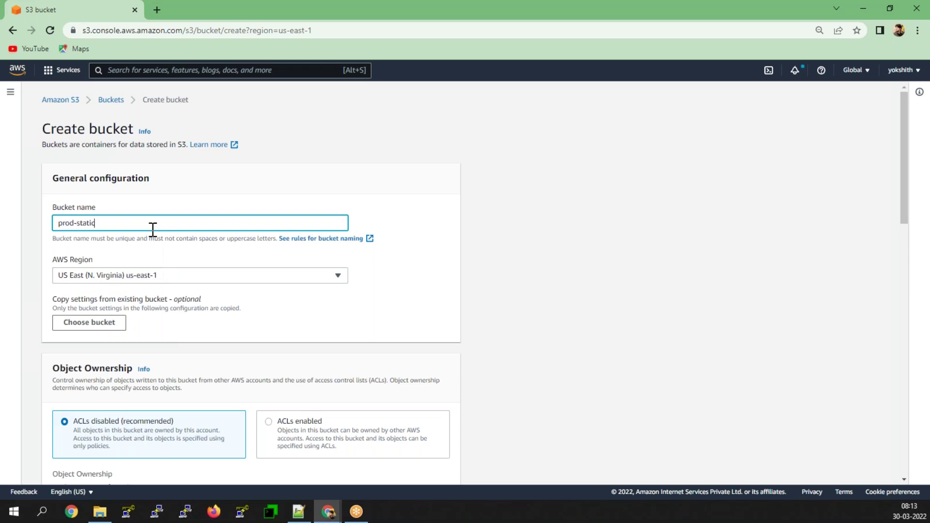
{"action": "type", "text": "-website"}
- Set the new bucket's AWS region to Asia Pacific (Mumbai) ap-south-1
{"action": "left_click", "coordinate": [166, 278]}
{"action": "scroll", "coordinate": [158, 382], "scroll_direction": "down", "scroll_amount": 3}
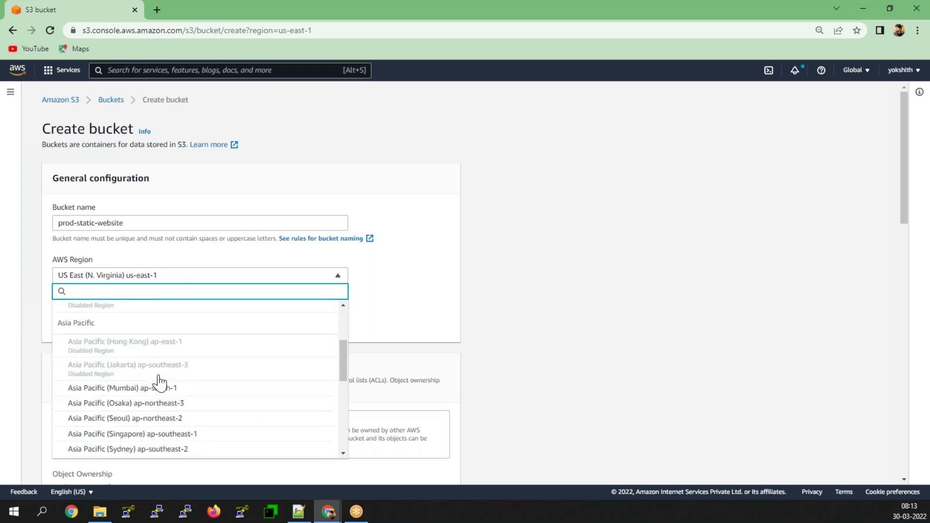
{"action": "left_click", "coordinate": [142, 390]}
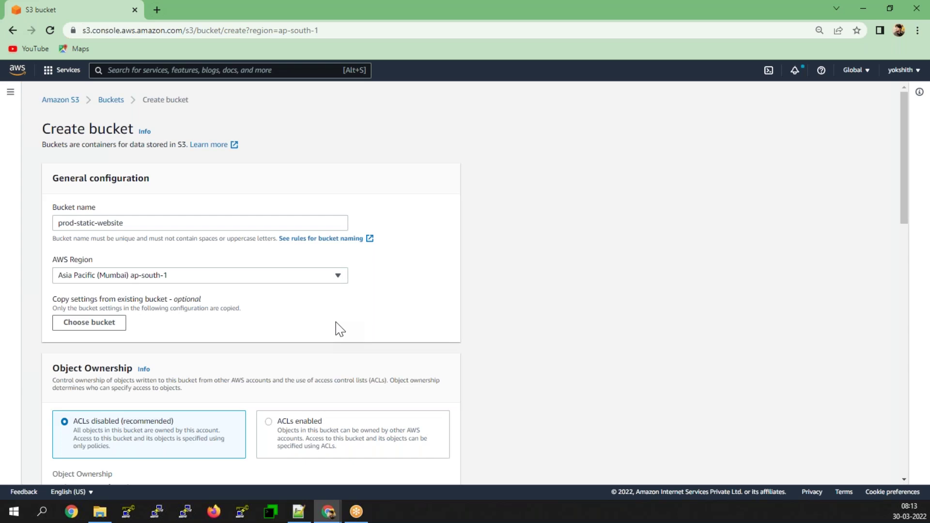
- Turn off Block all public access for the bucket and enable bucket versioning
{"action": "scroll", "coordinate": [335, 339], "scroll_direction": "down", "scroll_amount": 6}
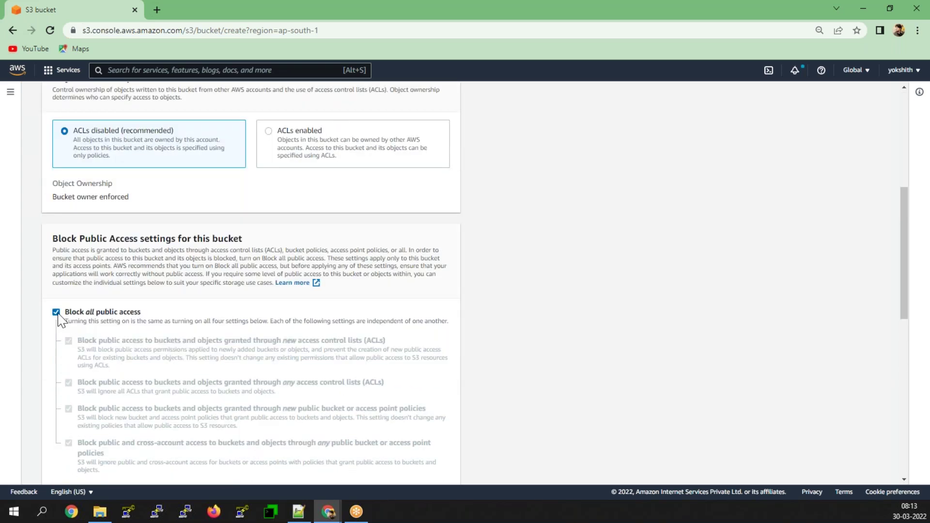
{"action": "left_click", "coordinate": [56, 313]}
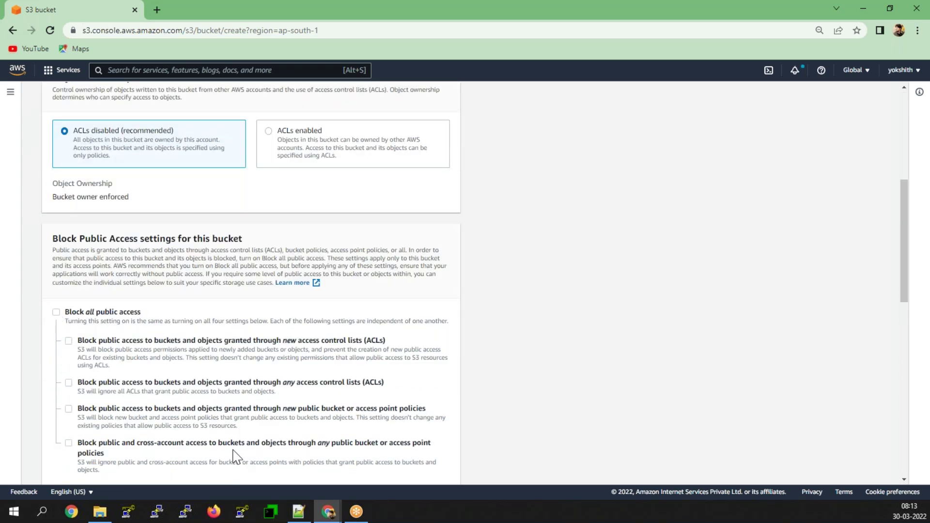
{"action": "scroll", "coordinate": [235, 455], "scroll_direction": "down", "scroll_amount": 8}
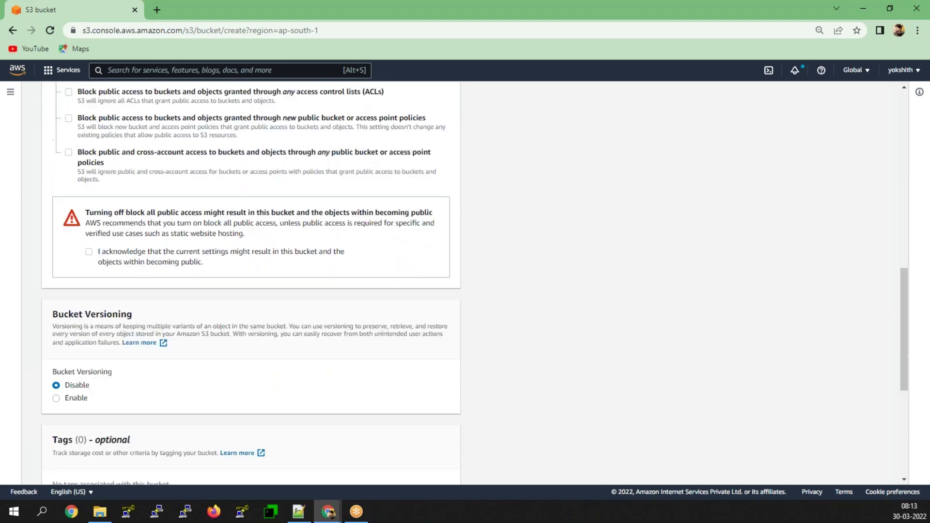
{"action": "left_click", "coordinate": [56, 282]}
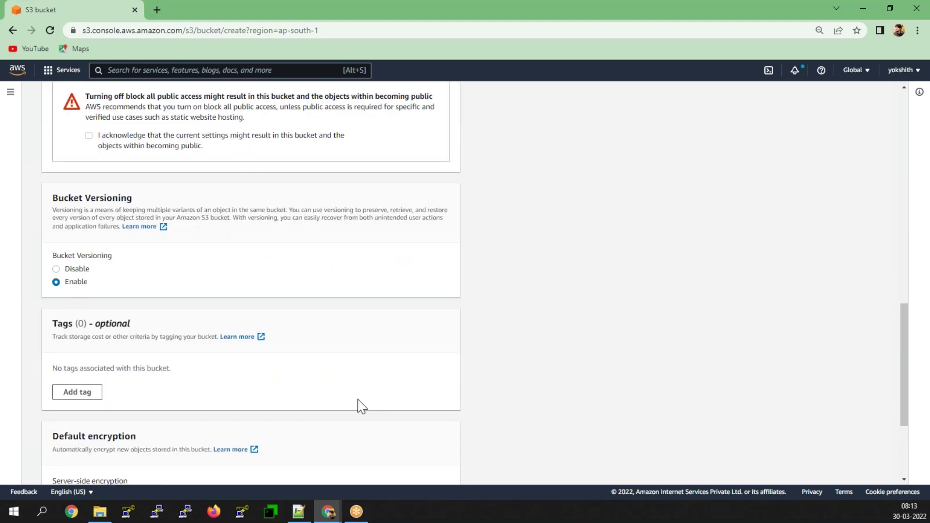
- Enable default server-side encryption with an AWS Key Management Service key (SSE-KMS), choosing the existing prodkms key
{"action": "scroll", "coordinate": [353, 436], "scroll_direction": "down", "scroll_amount": 3}
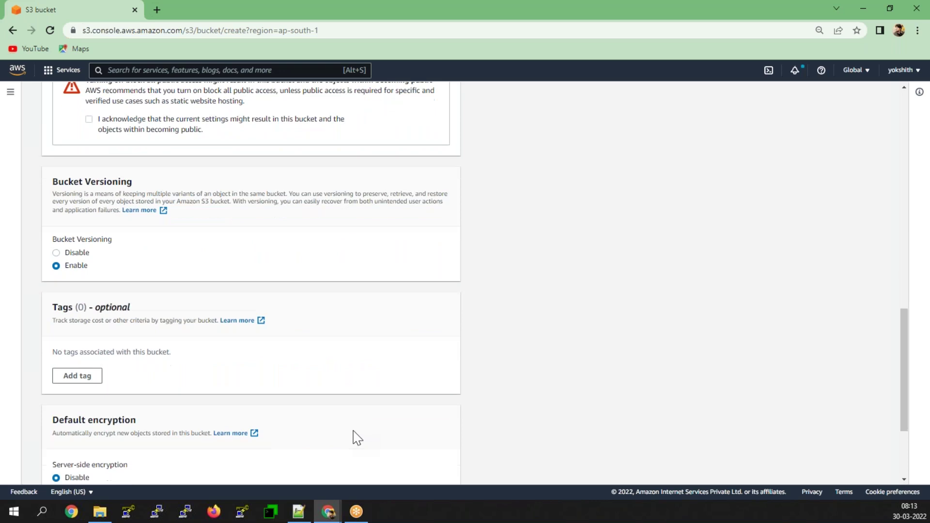
{"action": "left_click", "coordinate": [57, 348]}
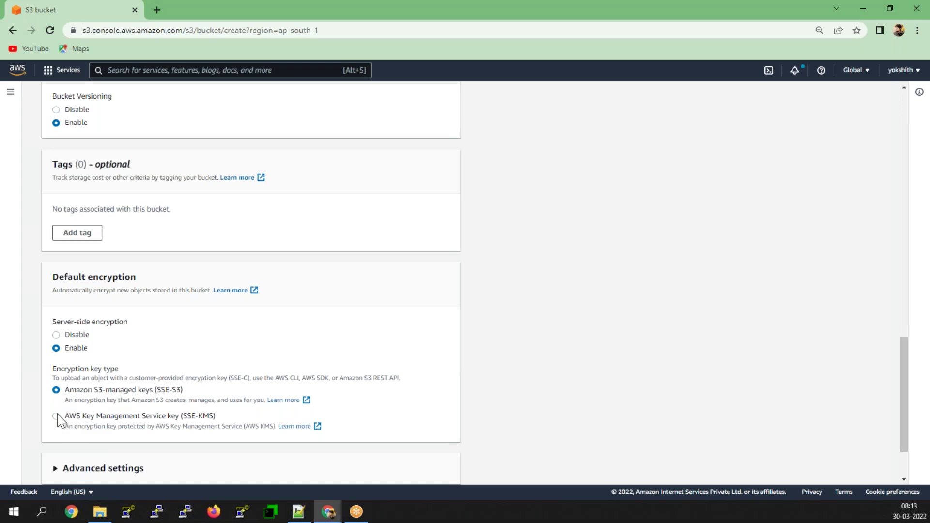
{"action": "left_click", "coordinate": [75, 420]}
{"action": "scroll", "coordinate": [141, 413], "scroll_direction": "down", "scroll_amount": 2}
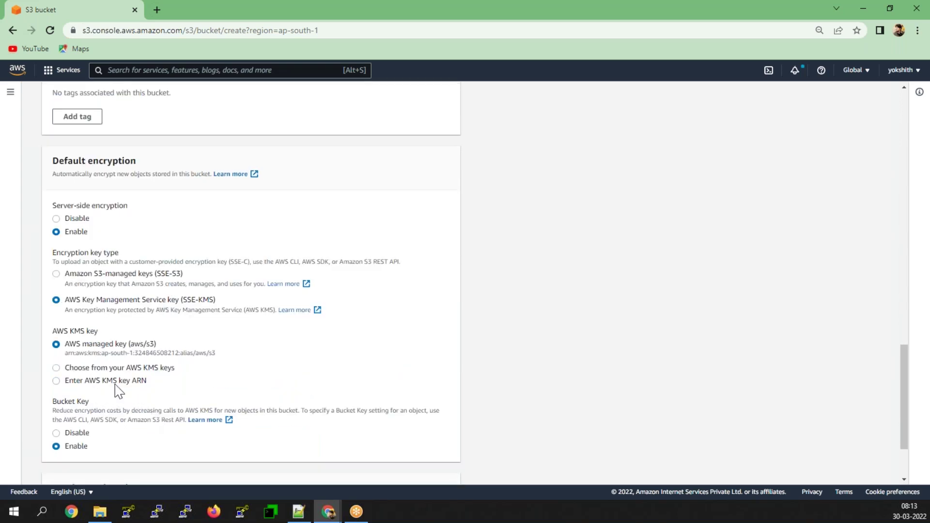
{"action": "left_click", "coordinate": [114, 369]}
{"action": "left_click", "coordinate": [108, 418]}
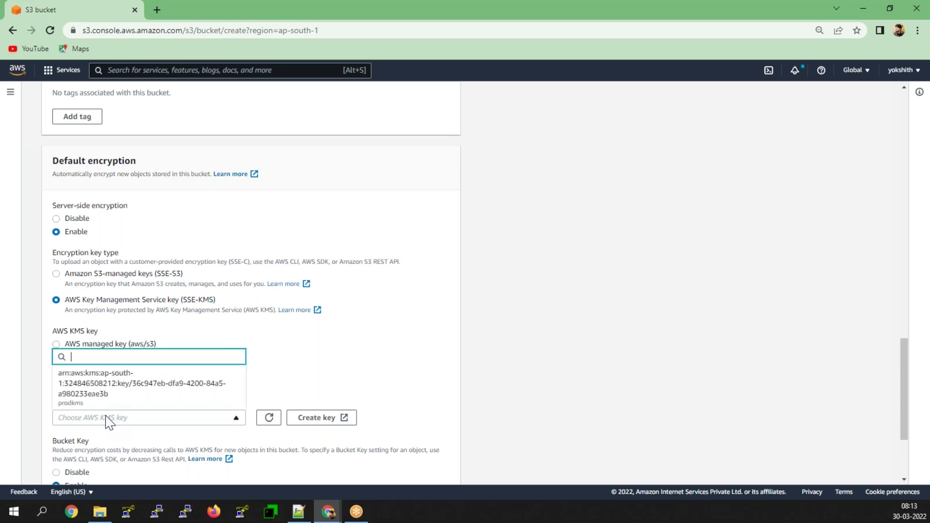
{"action": "left_click", "coordinate": [104, 399]}
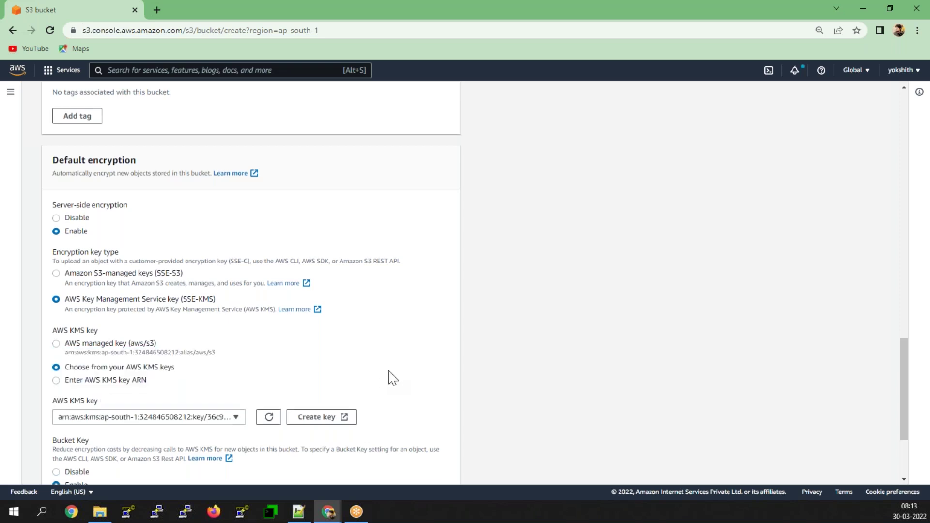
- Extend the bucket name to prod-static-website-007
{"action": "scroll", "coordinate": [391, 376], "scroll_direction": "down", "scroll_amount": 3}
{"action": "scroll", "coordinate": [328, 418], "scroll_direction": "up", "scroll_amount": 20}
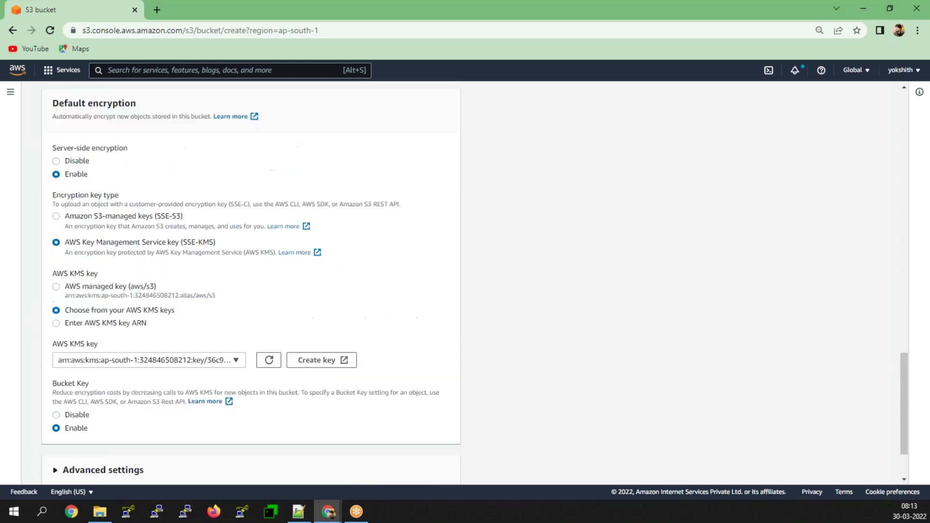
{"action": "scroll", "coordinate": [176, 307], "scroll_direction": "up", "scroll_amount": 3}
{"action": "left_click", "coordinate": [124, 223]}
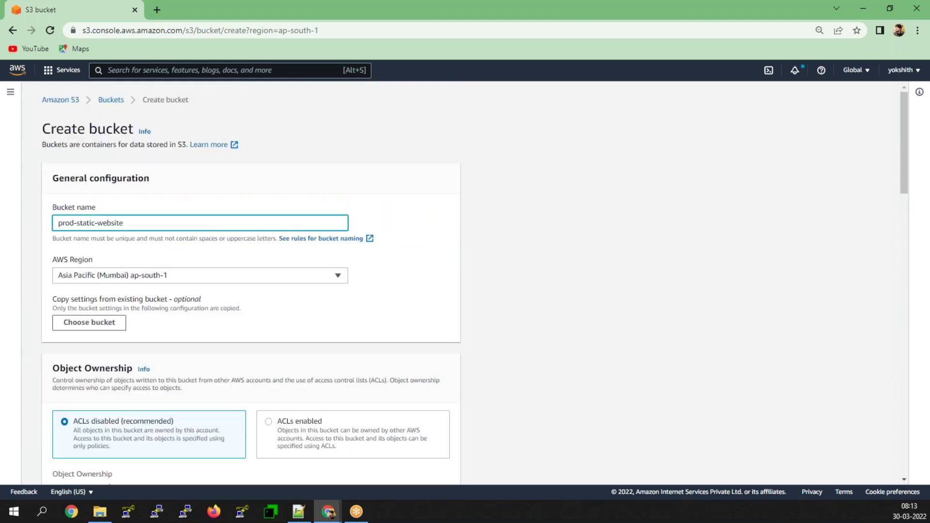
{"action": "type", "text": "-007"}
- Acknowledge that the current settings might result in the bucket and its objects becoming public
{"action": "scroll", "coordinate": [175, 299], "scroll_direction": "down", "scroll_amount": 5}
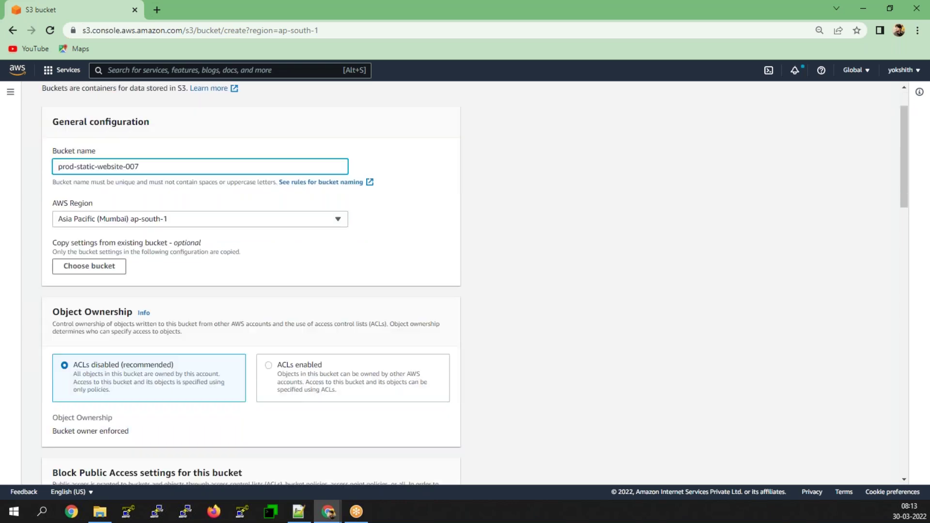
{"action": "scroll", "coordinate": [180, 324], "scroll_direction": "down", "scroll_amount": 2}
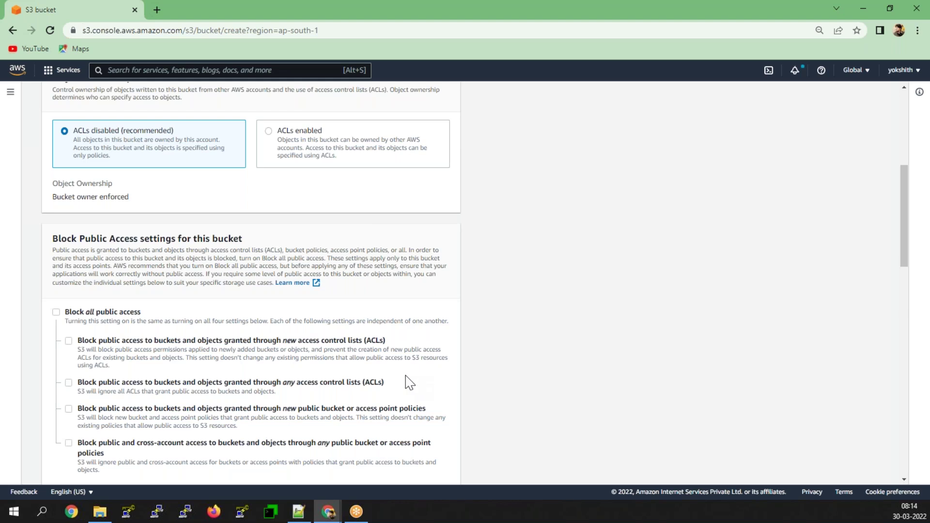
{"action": "scroll", "coordinate": [407, 383], "scroll_direction": "down", "scroll_amount": 20}
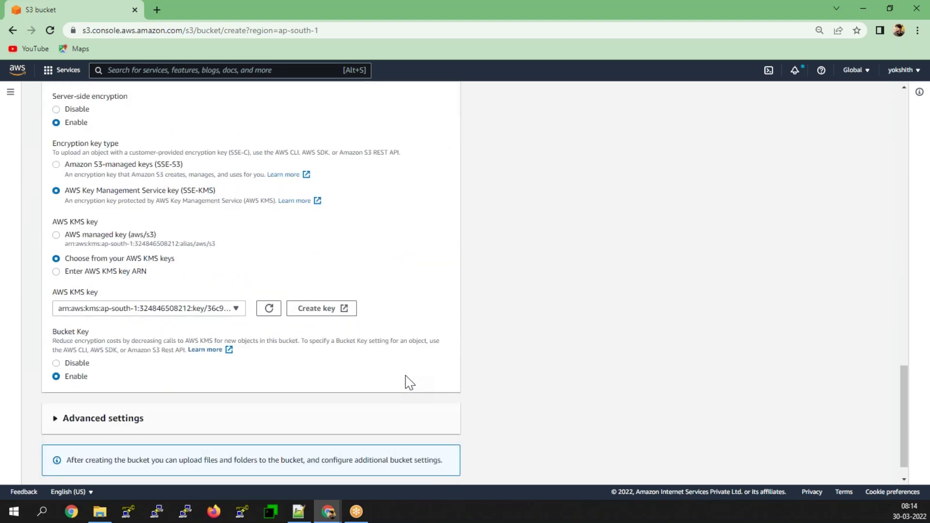
{"action": "left_click", "coordinate": [416, 471]}
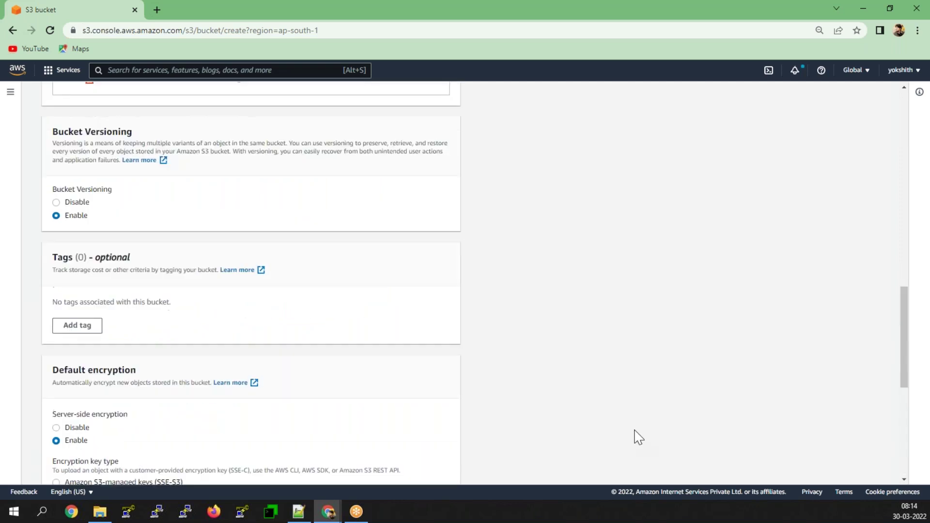
{"action": "scroll", "coordinate": [271, 387], "scroll_direction": "up", "scroll_amount": 2}
{"action": "left_click", "coordinate": [88, 211]}
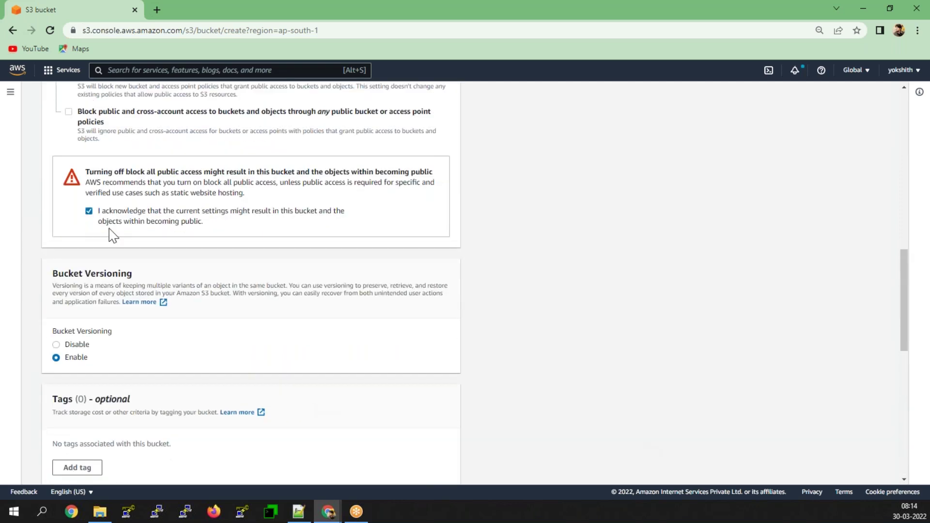
- Create the configured bucket and open prod-static-website-007 from the bucket list
{"action": "scroll", "coordinate": [261, 346], "scroll_direction": "down", "scroll_amount": 10}
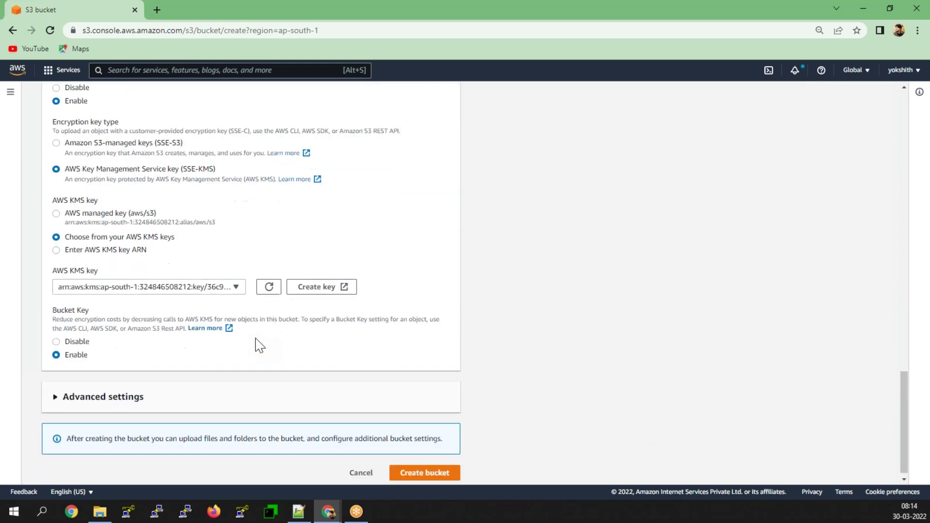
{"action": "left_click", "coordinate": [449, 467]}
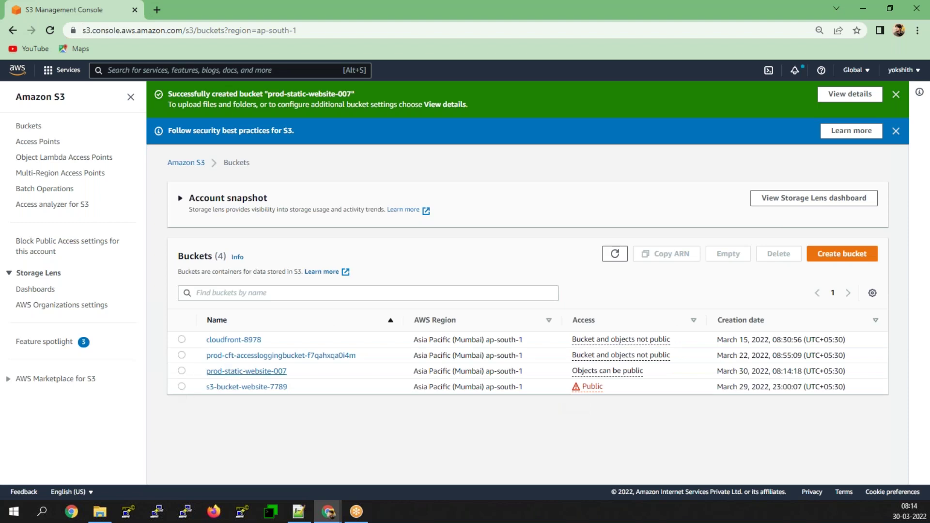
{"action": "left_click", "coordinate": [230, 372]}
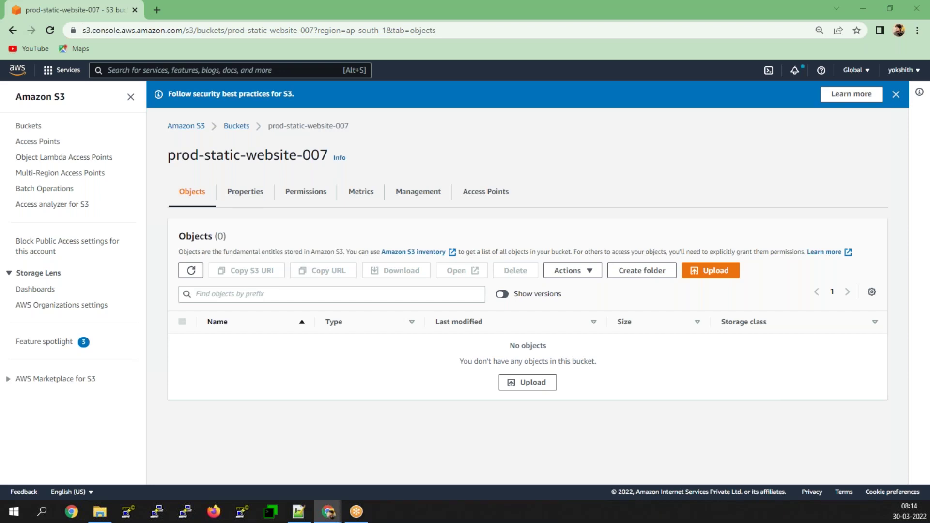
- Replace the bucket policy's default JSON with a PublicReadGetObject statement allowing s3:GetObject to AWS principal "*" on arn:aws:s3:::YOUR-BUCKET-NAME-HERE/*
{"action": "left_click", "coordinate": [306, 192]}
{"action": "scroll", "coordinate": [342, 297], "scroll_direction": "down", "scroll_amount": 5}
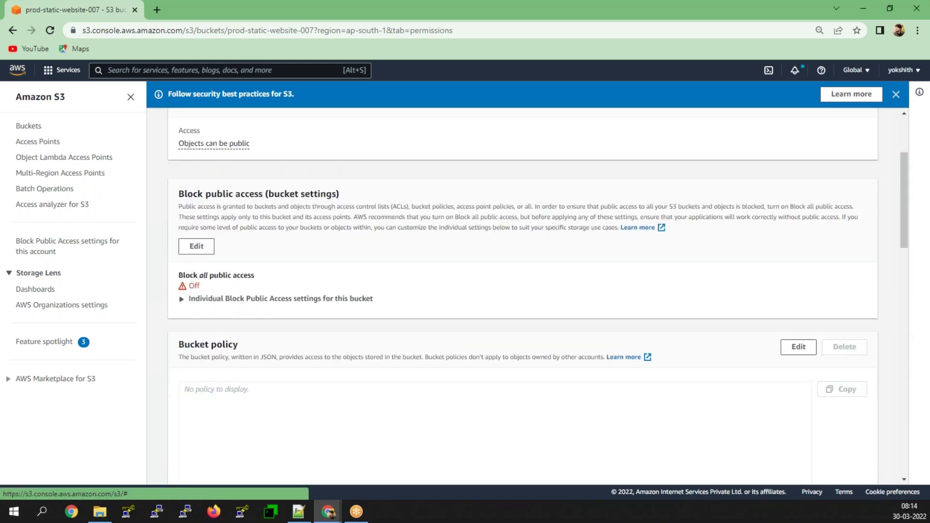
{"action": "left_click", "coordinate": [236, 285]}
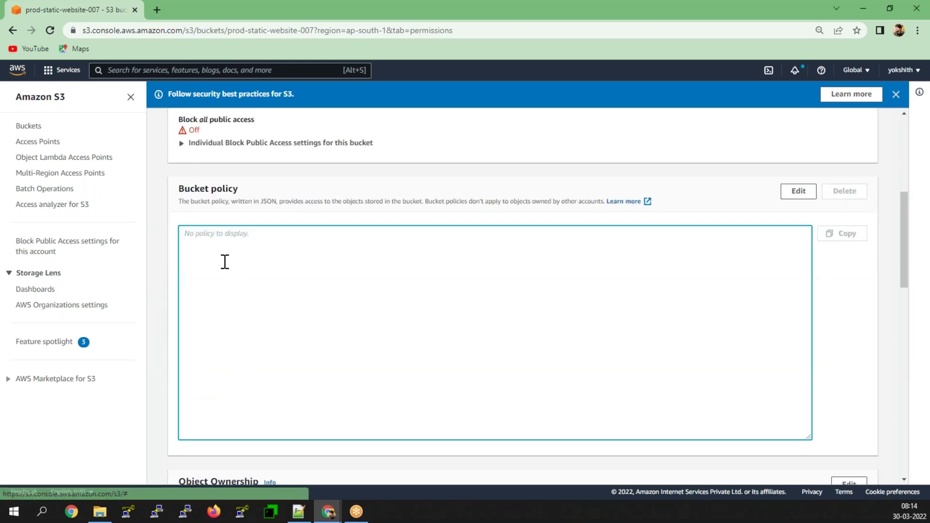
{"action": "left_click", "coordinate": [798, 192]}
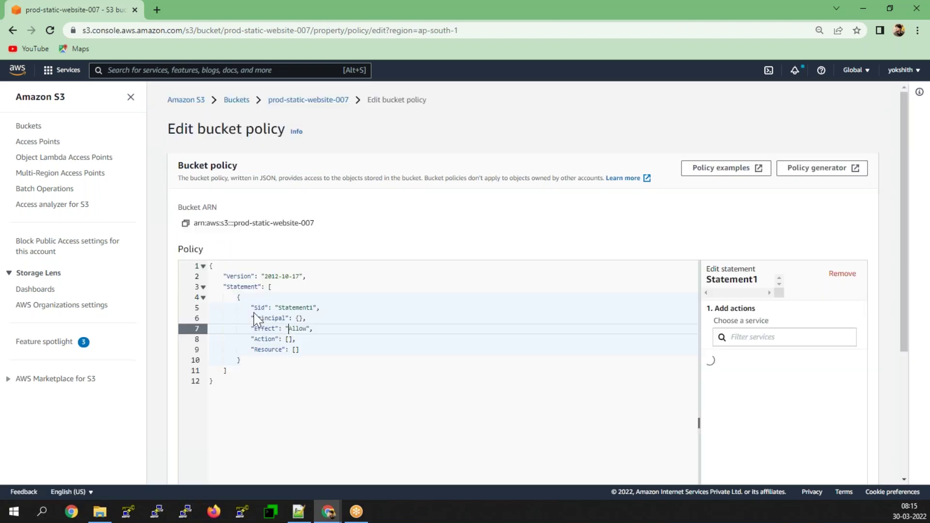
{"action": "left_click_drag", "start_coordinate": [223, 380], "coordinate": [198, 255]}
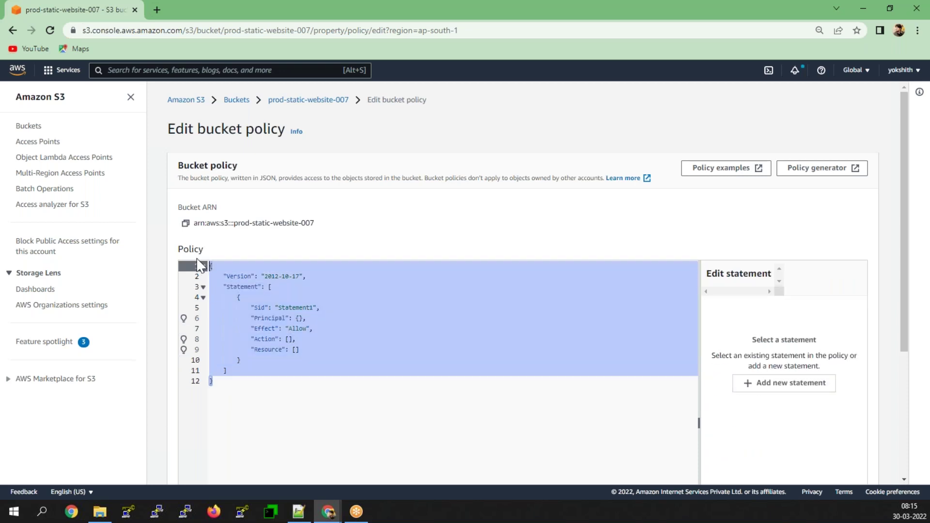
{"action": "key", "text": "Right"}
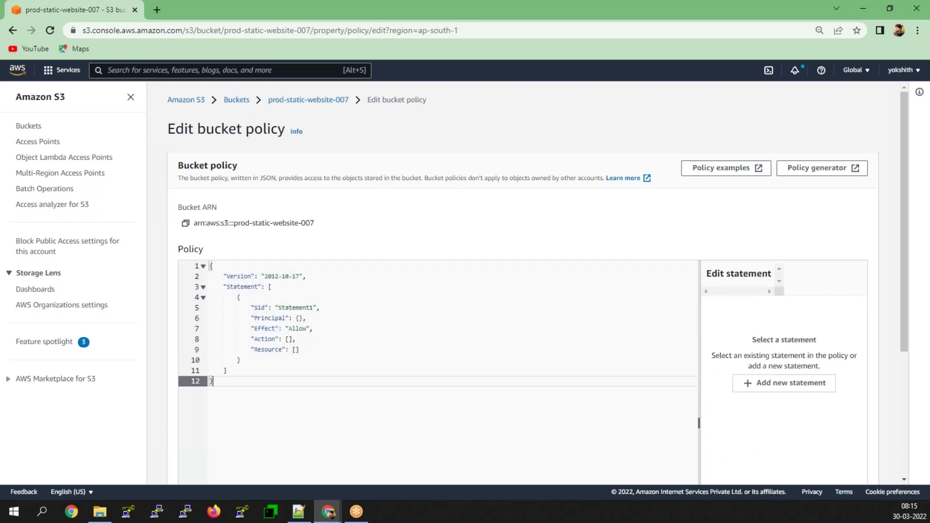
{"action": "left_click_drag", "start_coordinate": [239, 381], "coordinate": [195, 249]}
{"action": "type", "text": "{   \"Version\": \"2012-10-17\",   \"Statement\": [     {       \"Sid\": \"PublicReadGetObject\",       \"Effect\": \"Allow\",       \"Principal\": {         \"AWS\": \"*\"       },       \"Action\": \"s3:GetObject\",       \"Resource\": \"arn:aws:s3:::YOUR-BUCKET-NAME-HERE/*\"     }   ] }"}
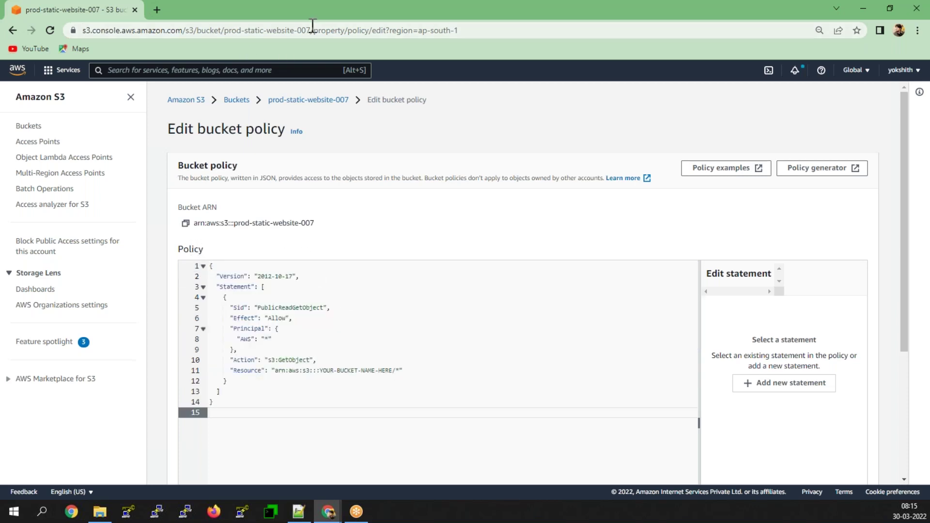
- Replace the YOUR-BUCKET-NAME-HERE placeholder in the policy's Resource ARN with the copied bucket name prod-static-website-007
{"action": "left_click_drag", "start_coordinate": [311, 30], "coordinate": [224, 30]}
{"action": "key", "text": "ctrl+c"}
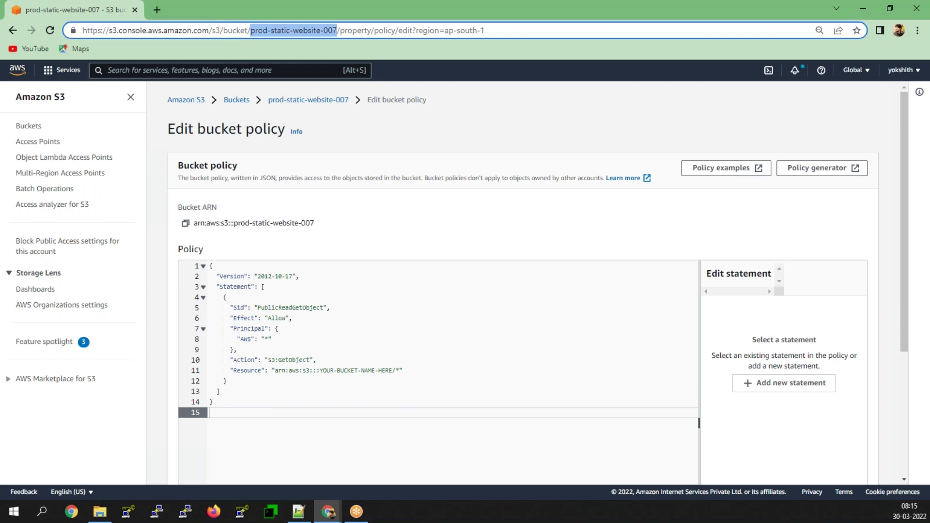
{"action": "left_click", "coordinate": [389, 370]}
{"action": "key", "text": "BackSpace"}
{"action": "key", "text": "BackSpace"}
{"action": "key", "text": "BackSpace"}
{"action": "key", "text": "BackSpace"}
{"action": "key", "text": "BackSpace"}
{"action": "key", "text": "BackSpace"}
{"action": "key", "text": "BackSpace"}
{"action": "key", "text": "BackSpace"}
{"action": "key", "text": "BackSpace"}
{"action": "key", "text": "BackSpace"}
{"action": "key", "text": "BackSpace"}
{"action": "key", "text": "BackSpace"}
{"action": "key", "text": "BackSpace"}
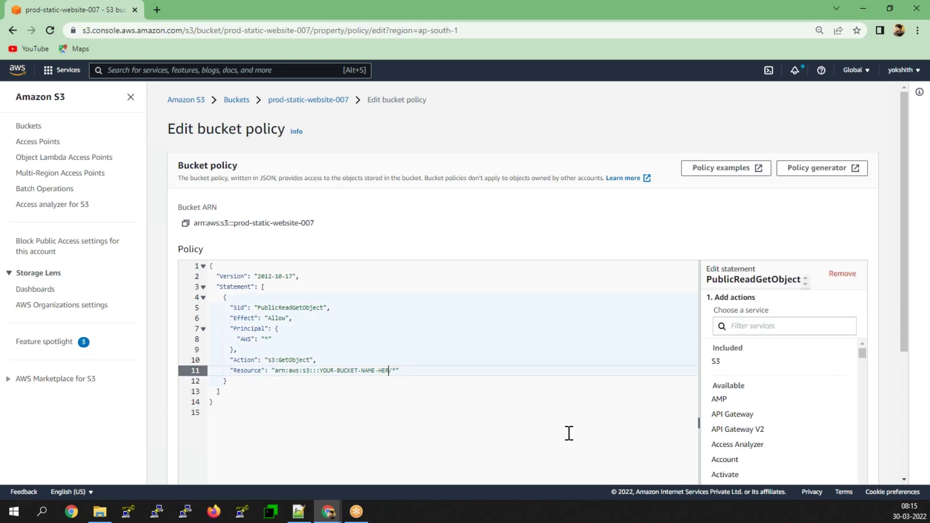
{"action": "key", "text": "BackSpace"}
{"action": "key", "text": "BackSpace"}
{"action": "key", "text": "BackSpace"}
{"action": "key", "text": "BackSpace"}
{"action": "key", "text": "BackSpace"}
{"action": "key", "text": "BackSpace"}
{"action": "key", "text": "BackSpace"}
{"action": "key", "text": "BackSpace"}
{"action": "key", "text": "ctrl+v"}
- Save the edited bucket policy, review it in the bucket's permissions, and dismiss the notification banners
{"action": "scroll", "coordinate": [447, 427], "scroll_direction": "down", "scroll_amount": 1}
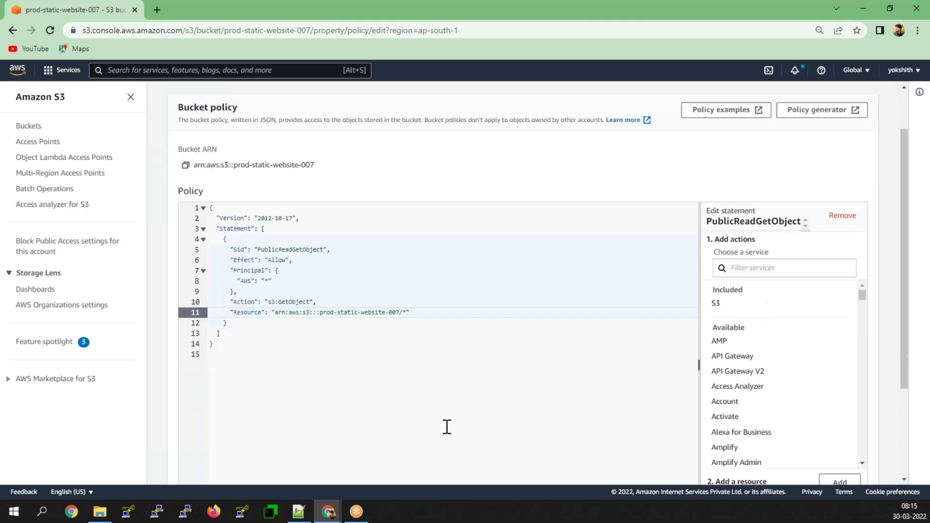
{"action": "scroll", "coordinate": [446, 427], "scroll_direction": "down", "scroll_amount": 2}
{"action": "scroll", "coordinate": [445, 427], "scroll_direction": "up", "scroll_amount": 1}
{"action": "scroll", "coordinate": [783, 467], "scroll_direction": "down", "scroll_amount": 3}
{"action": "left_click", "coordinate": [847, 468]}
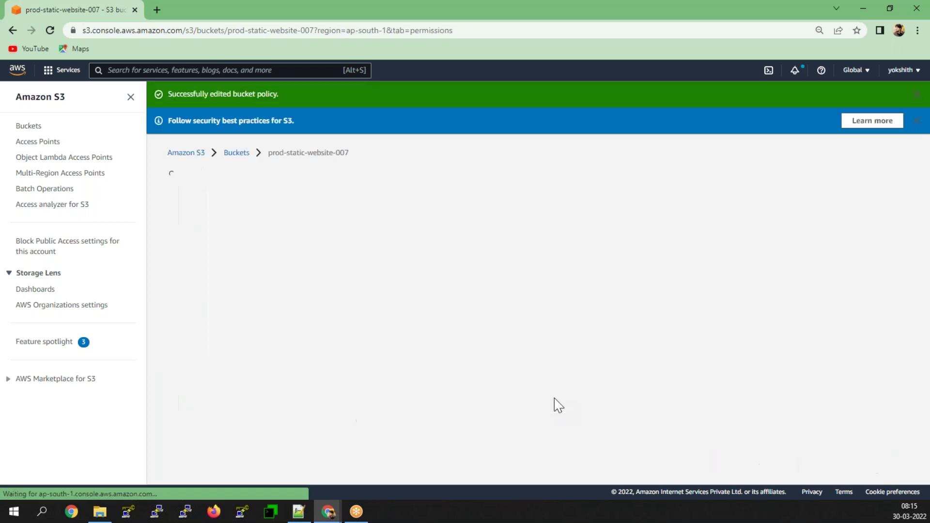
{"action": "scroll", "coordinate": [443, 328], "scroll_direction": "down", "scroll_amount": 4}
{"action": "scroll", "coordinate": [422, 327], "scroll_direction": "down", "scroll_amount": 1}
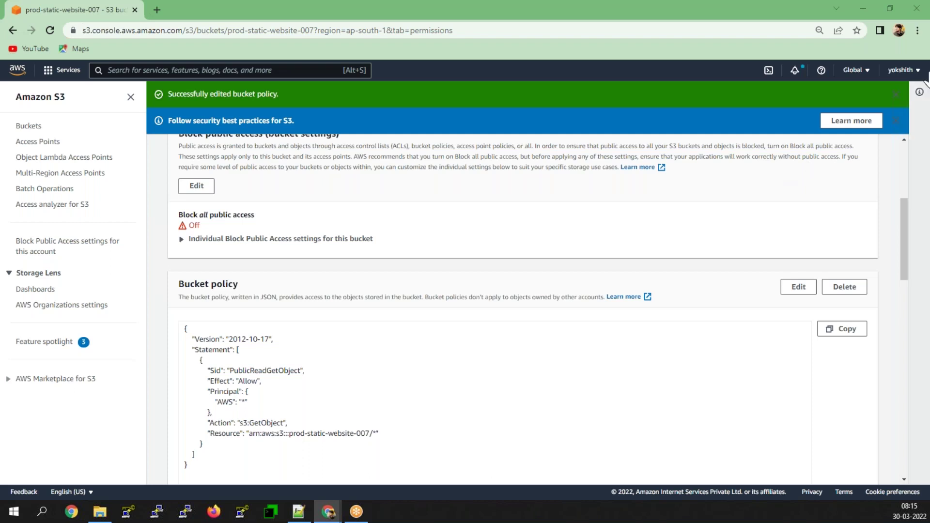
{"action": "left_click", "coordinate": [896, 95]}
{"action": "left_click", "coordinate": [898, 95]}
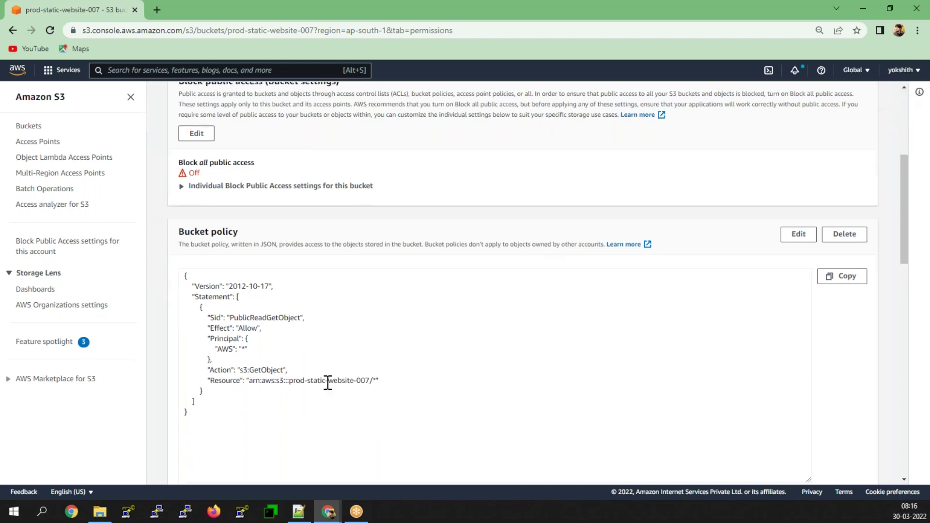
- Examine the bucket's objects, its access status in the bucket list, and its lifecycle and replication rules
{"action": "scroll", "coordinate": [326, 383], "scroll_direction": "up", "scroll_amount": 3}
{"action": "left_click", "coordinate": [187, 120]}
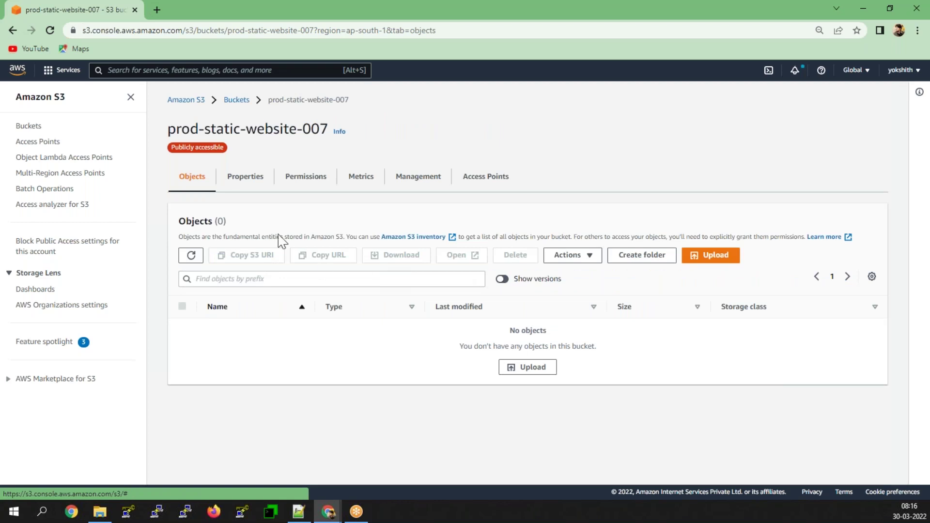
{"action": "left_click", "coordinate": [236, 100]}
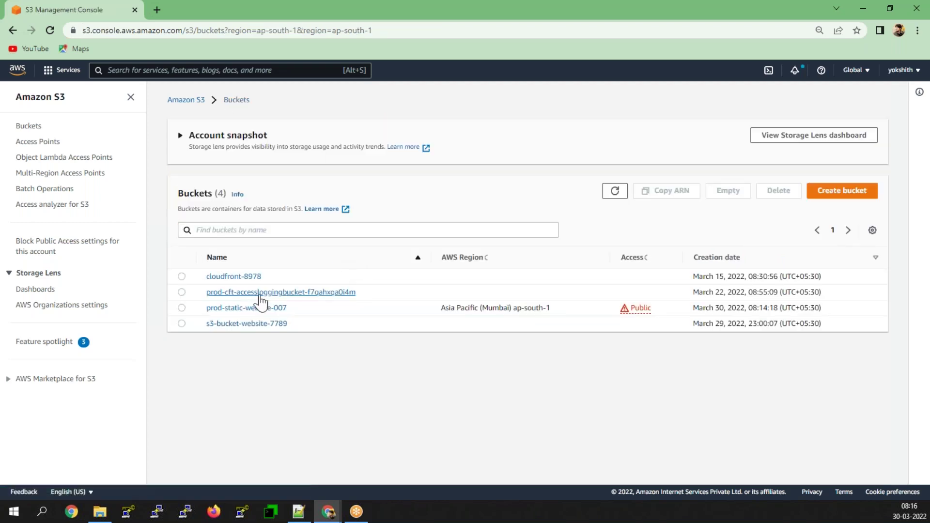
{"action": "left_click", "coordinate": [245, 308]}
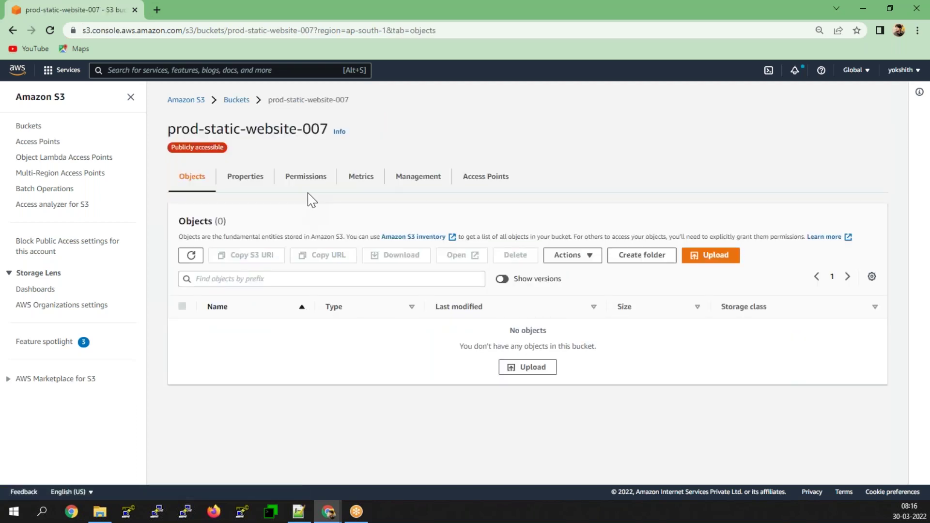
{"action": "left_click", "coordinate": [420, 177]}
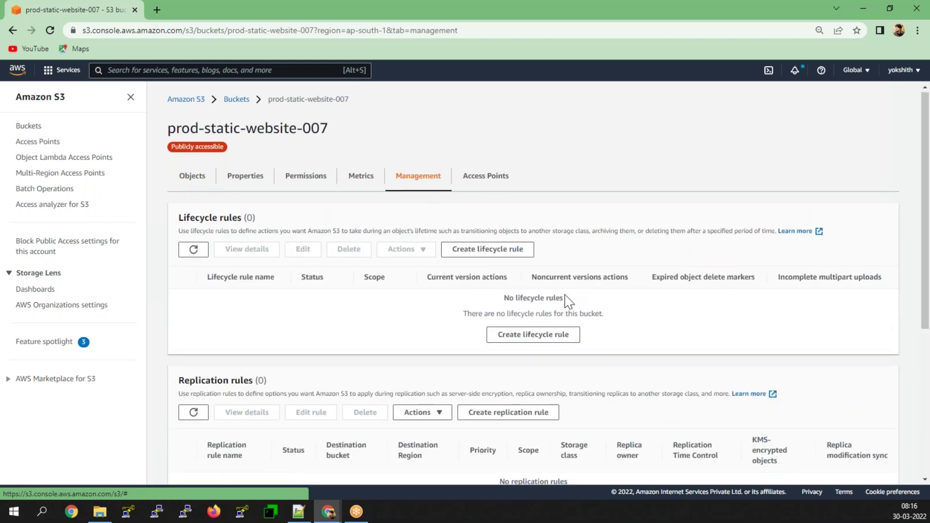
{"action": "scroll", "coordinate": [565, 297], "scroll_direction": "down", "scroll_amount": 4}
{"action": "scroll", "coordinate": [533, 290], "scroll_direction": "down", "scroll_amount": 2}
{"action": "scroll", "coordinate": [533, 291], "scroll_direction": "up", "scroll_amount": 5}
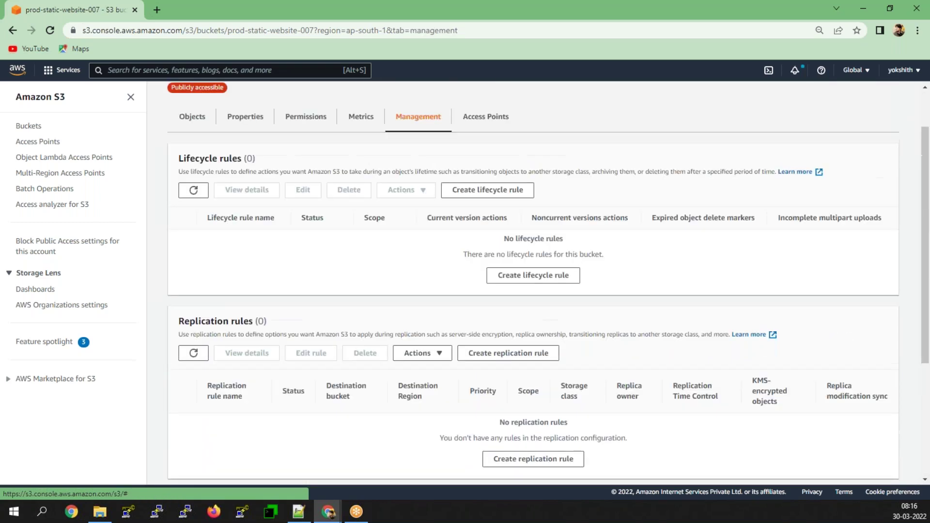
- Open the static website hosting settings in the bucket's properties and enable hosting
{"action": "left_click", "coordinate": [245, 177]}
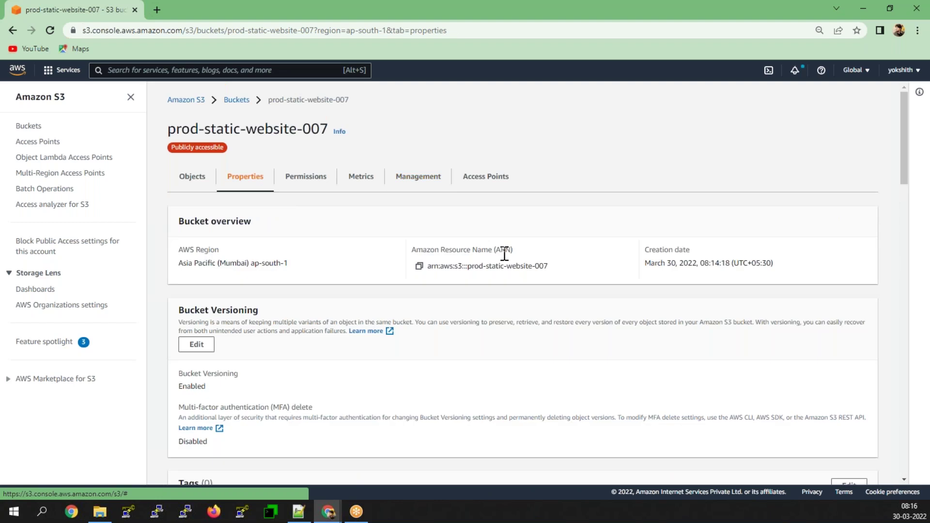
{"action": "scroll", "coordinate": [509, 353], "scroll_direction": "down", "scroll_amount": 10}
{"action": "scroll", "coordinate": [482, 405], "scroll_direction": "down", "scroll_amount": 15}
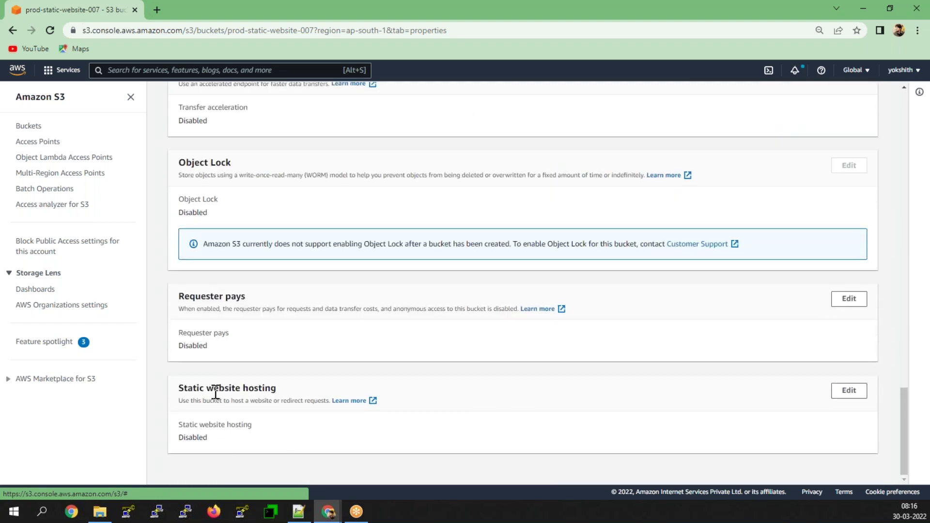
{"action": "left_click_drag", "start_coordinate": [275, 388], "coordinate": [180, 395]}
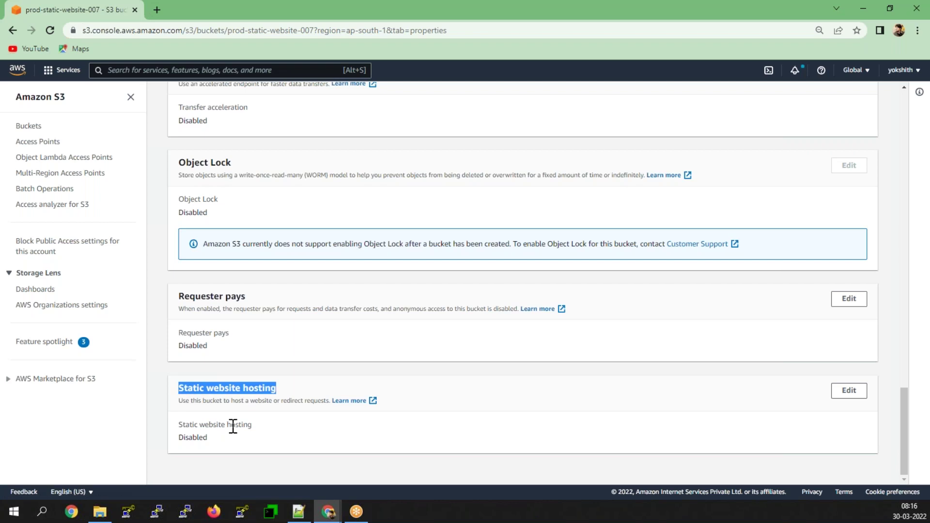
{"action": "left_click", "coordinate": [834, 394]}
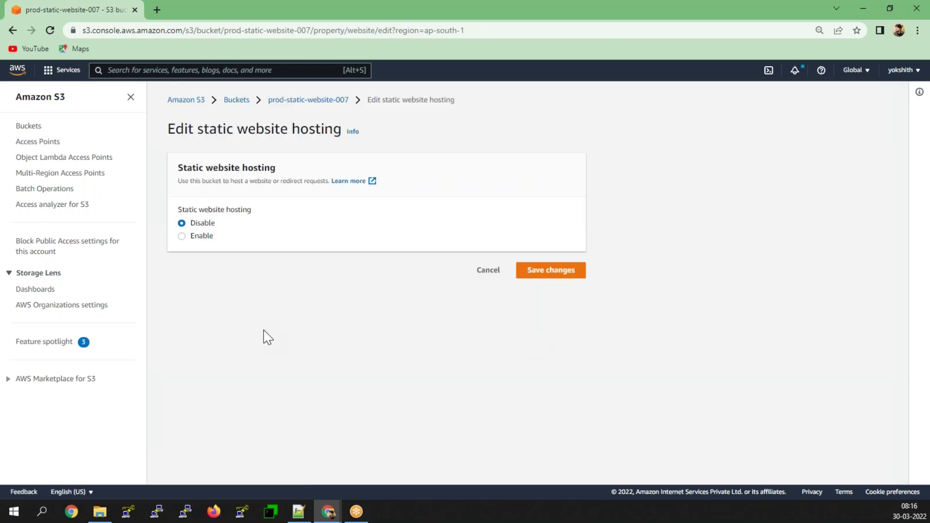
{"action": "left_click", "coordinate": [200, 238]}
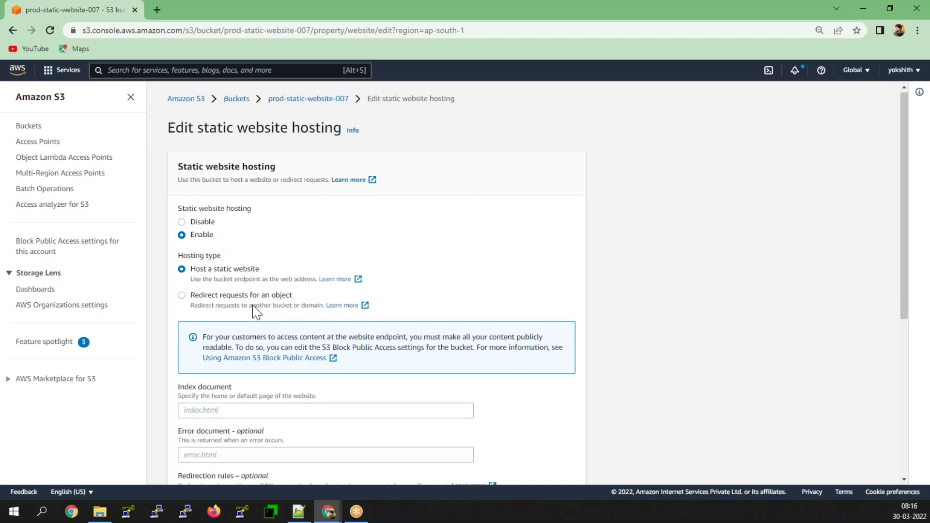
- Set the index document to index.html and the error document to 404.html for the static website
{"action": "scroll", "coordinate": [255, 313], "scroll_direction": "down", "scroll_amount": 2}
{"action": "left_click", "coordinate": [199, 298]}
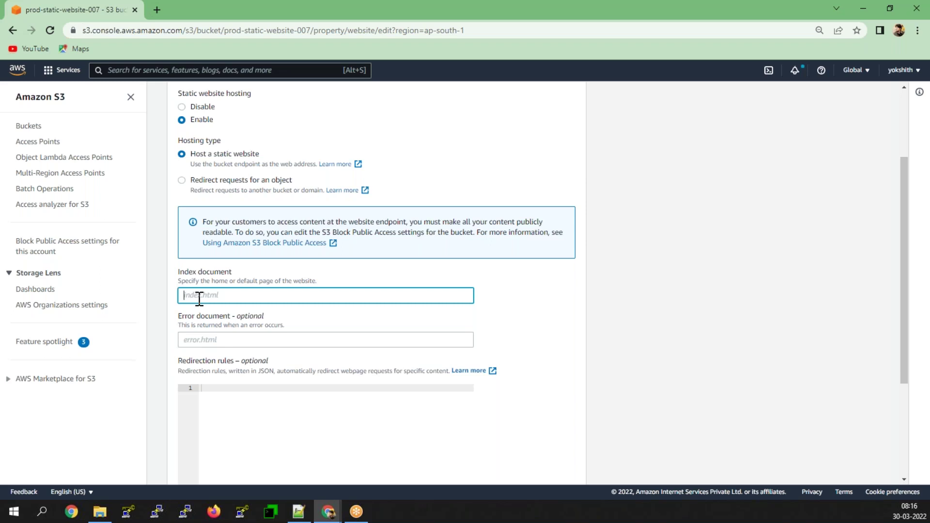
{"action": "type", "text": "index.html"}
{"action": "key", "text": "Tab"}
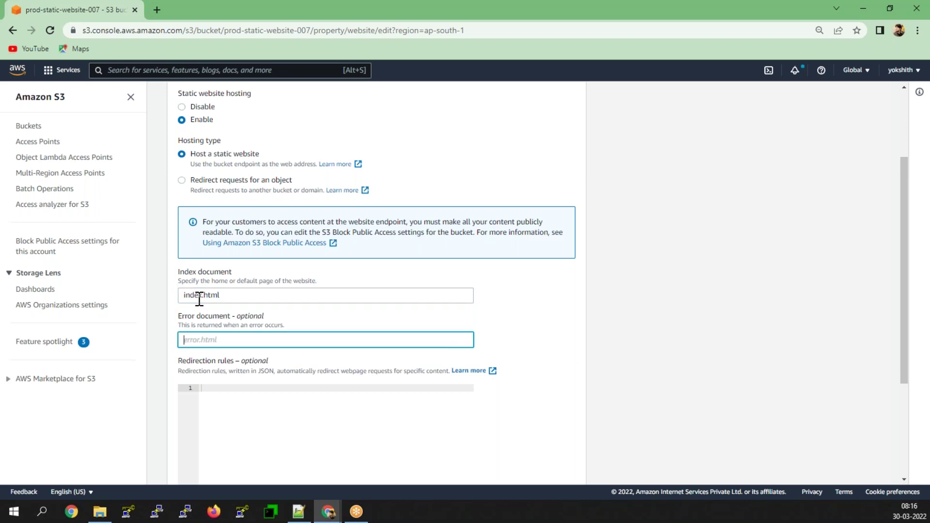
{"action": "type", "text": "404.html"}
{"action": "left_click", "coordinate": [214, 389]}
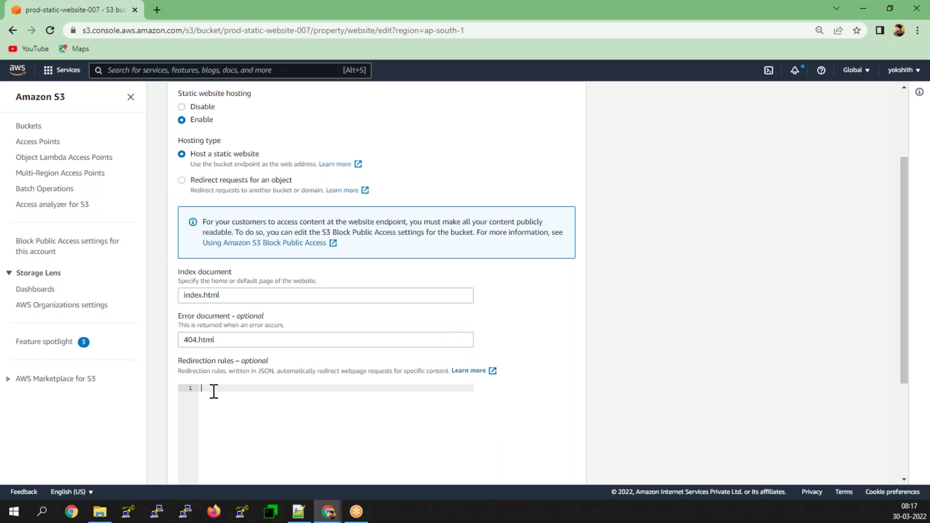
- Save the static website hosting settings without redirection rules and open the bucket's object list
{"action": "left_click", "coordinate": [271, 396]}
{"action": "scroll", "coordinate": [271, 395], "scroll_direction": "down", "scroll_amount": 4}
{"action": "left_click", "coordinate": [562, 467]}
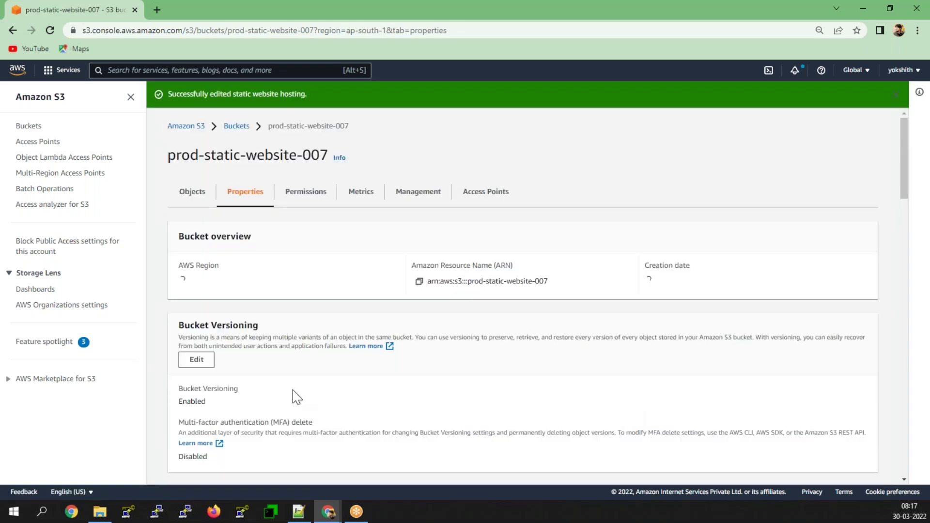
{"action": "left_click", "coordinate": [192, 206]}
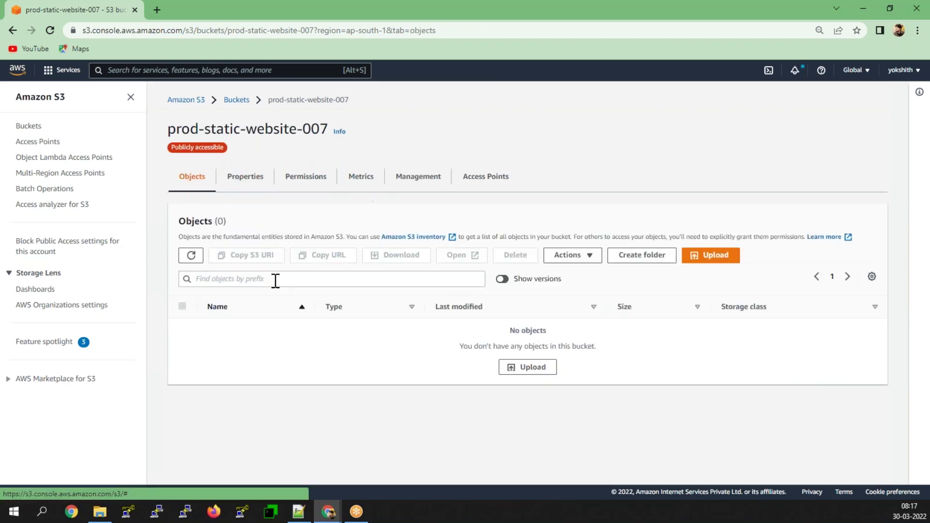
- Switch to Jan.txt in Notepad++ and write "1. Create a S3 bucket with versioning" under the static website heading
{"action": "left_click", "coordinate": [298, 510]}
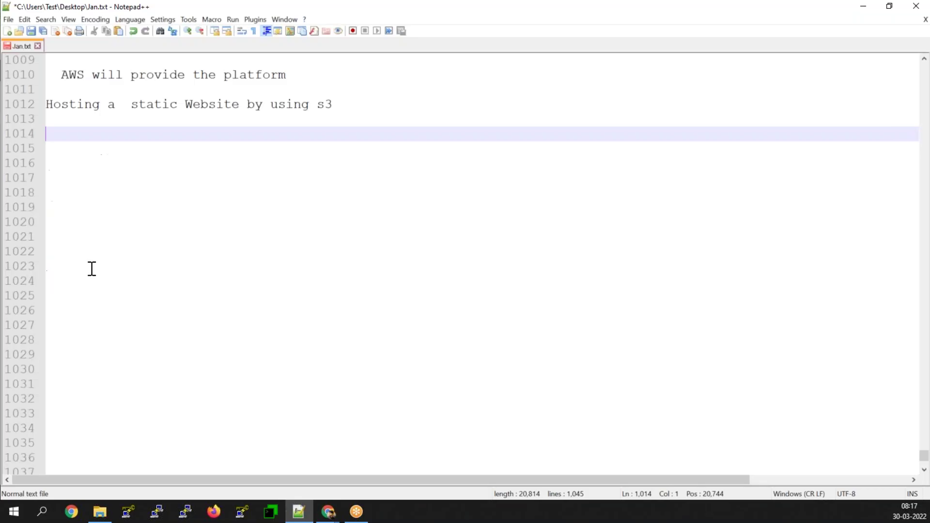
{"action": "type", "text": "1. C"}
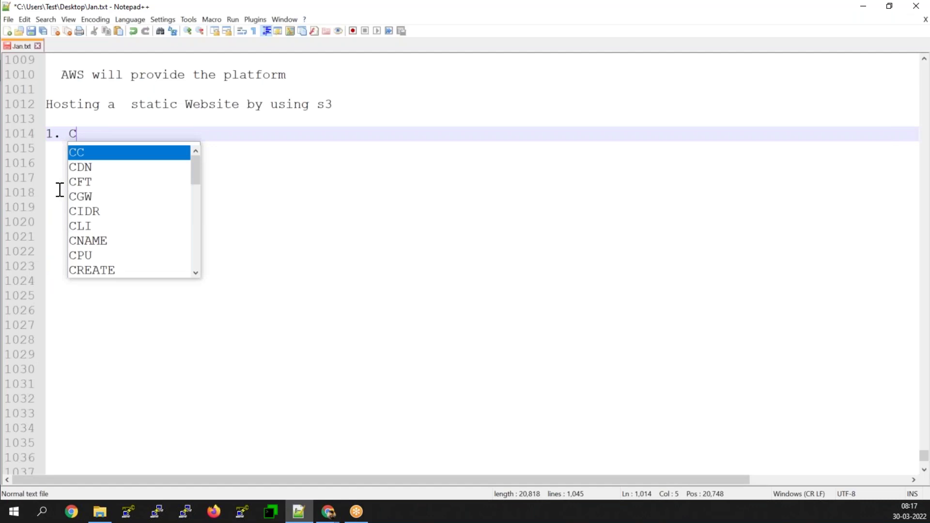
{"action": "type", "text": "reate a S3 "}
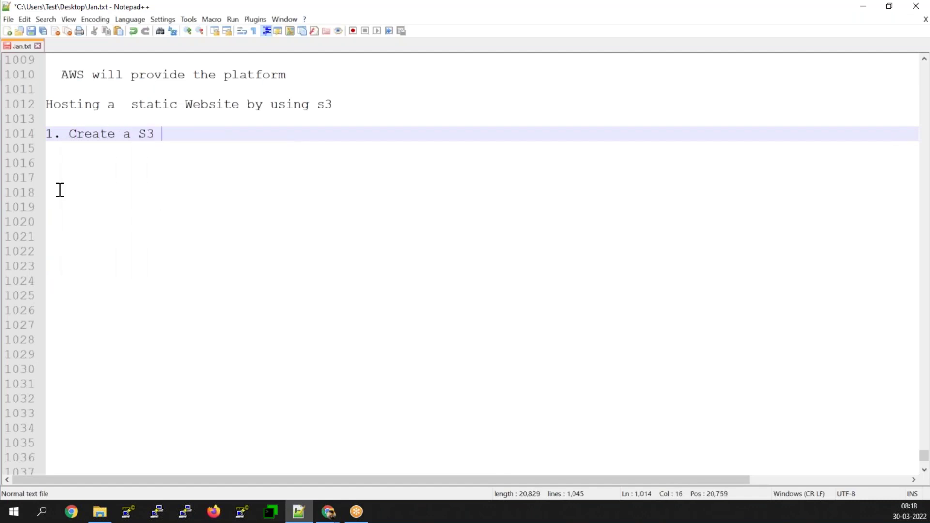
{"action": "type", "text": "bucke"}
{"action": "key", "text": "BackSpace"}
{"action": "key", "text": "BackSpace"}
{"action": "type", "text": "ket"}
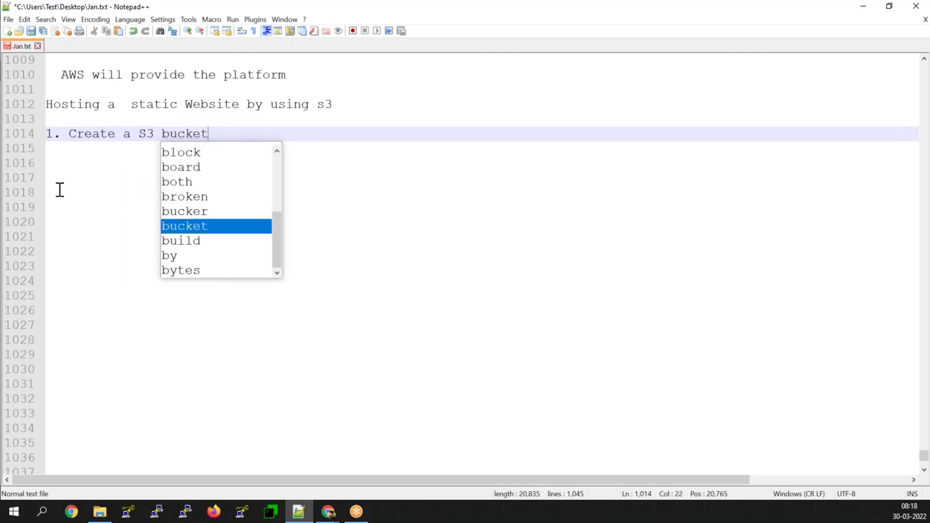
{"action": "type", "text": " with versionin"}
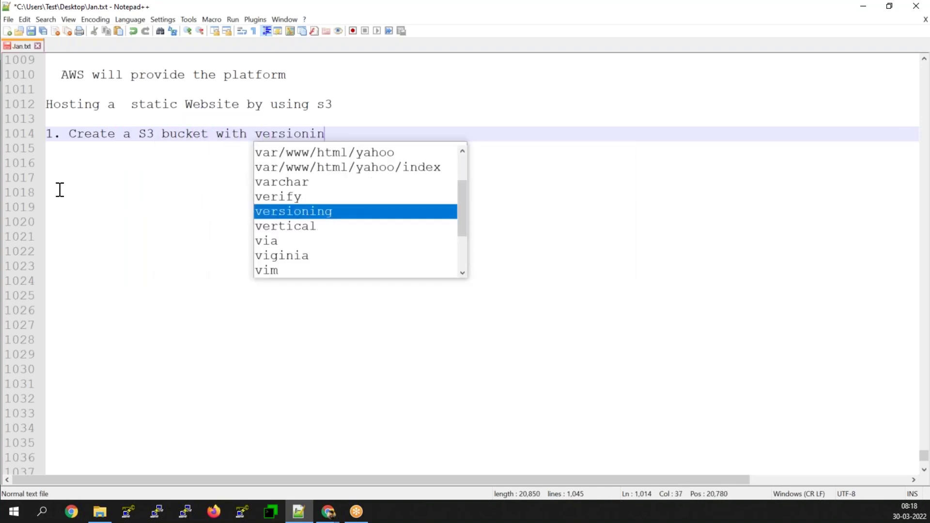
{"action": "type", "text": "g and"}
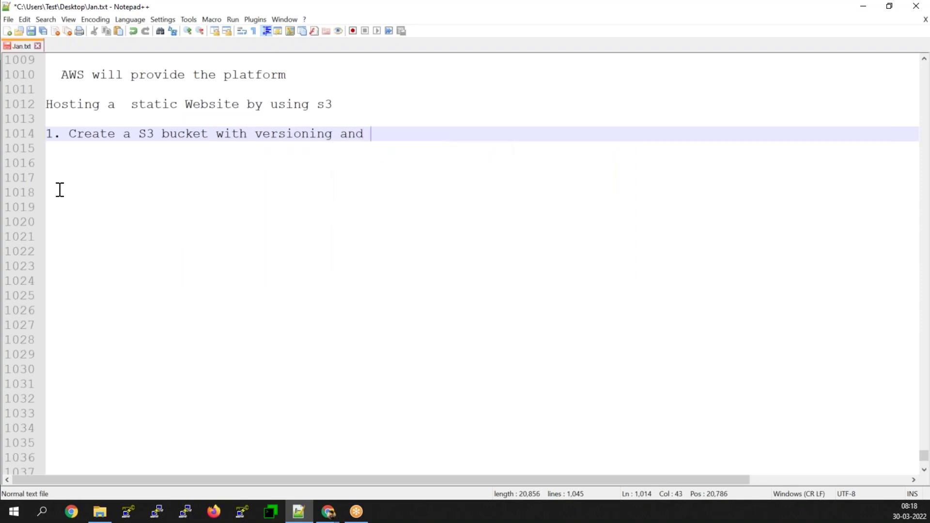
{"action": "key", "text": "BackSpace"}
{"action": "key", "text": "BackSpace"}
{"action": "key", "text": "BackSpace"}
{"action": "key", "text": "BackSpace"}
- Complete the first procedure line with ", under the permission enable the static website" after "versioning"
{"action": "type", "text": ", under the per"}
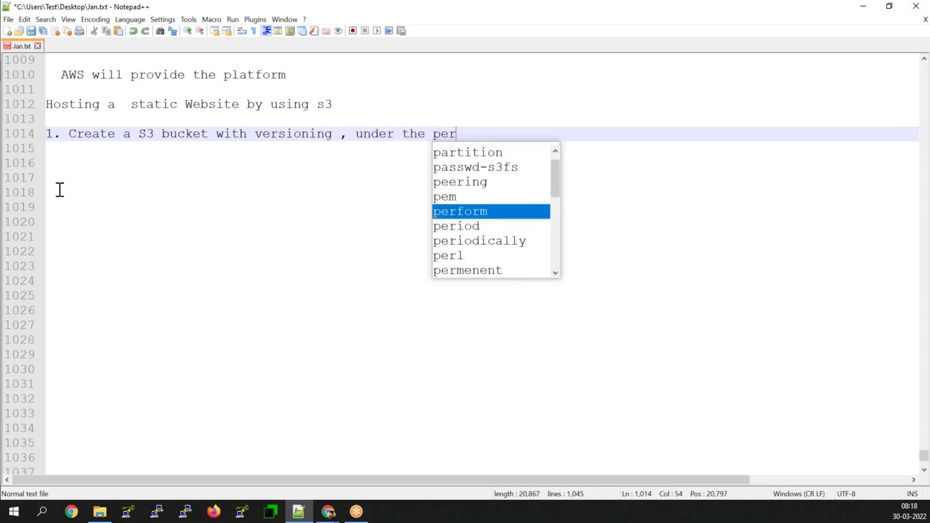
{"action": "type", "text": "mission u"}
{"action": "key", "text": "BackSpace"}
{"action": "type", "text": "enable "}
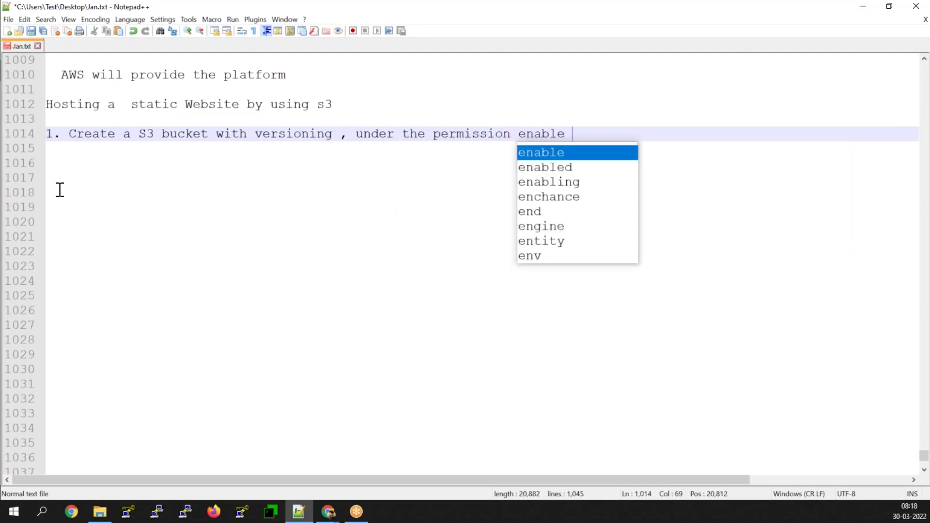
{"action": "type", "text": "the static "}
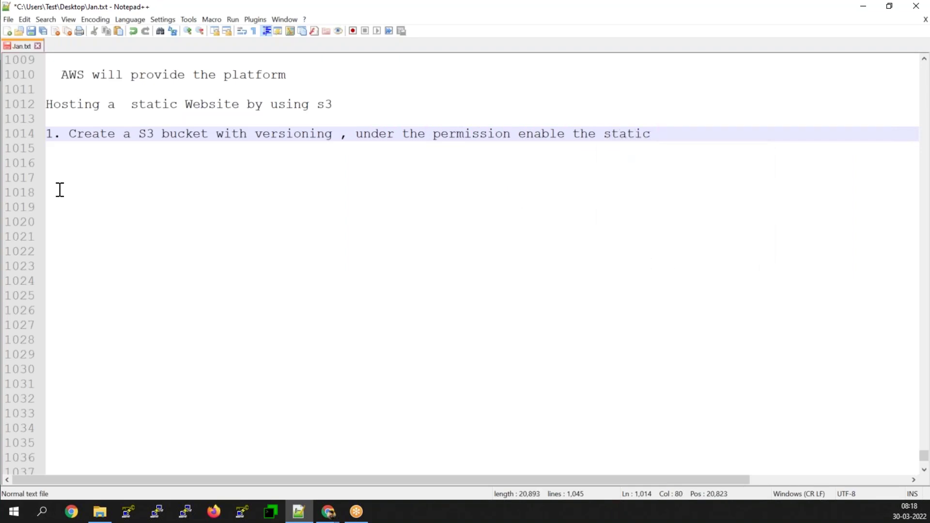
{"action": "type", "text": "webist"}
{"action": "key", "text": "BackSpace"}
{"action": "key", "text": "BackSpace"}
{"action": "key", "text": "BackSpace"}
{"action": "type", "text": "site"}
{"action": "key", "text": "Return"}
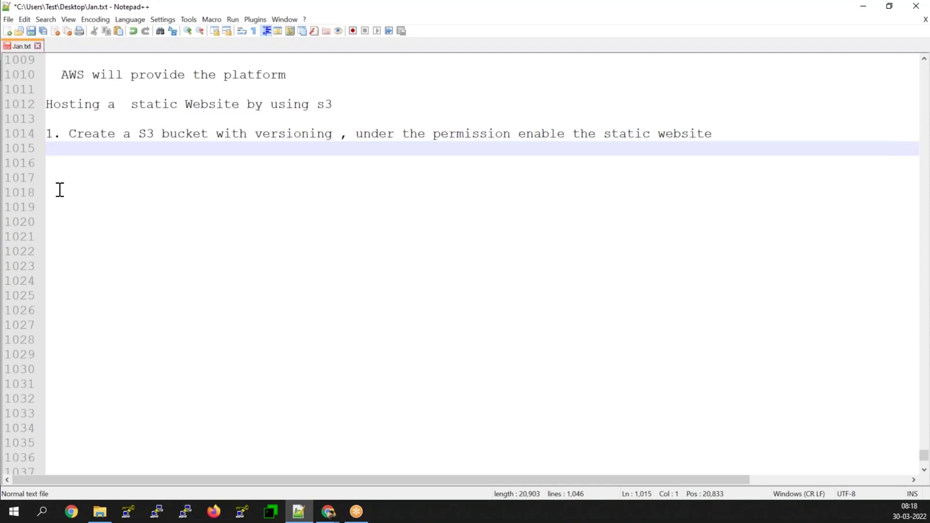
- Add the second procedure line "2. provide the necessary permission" to the notes
{"action": "type", "text": "2. provide the necessary p"}
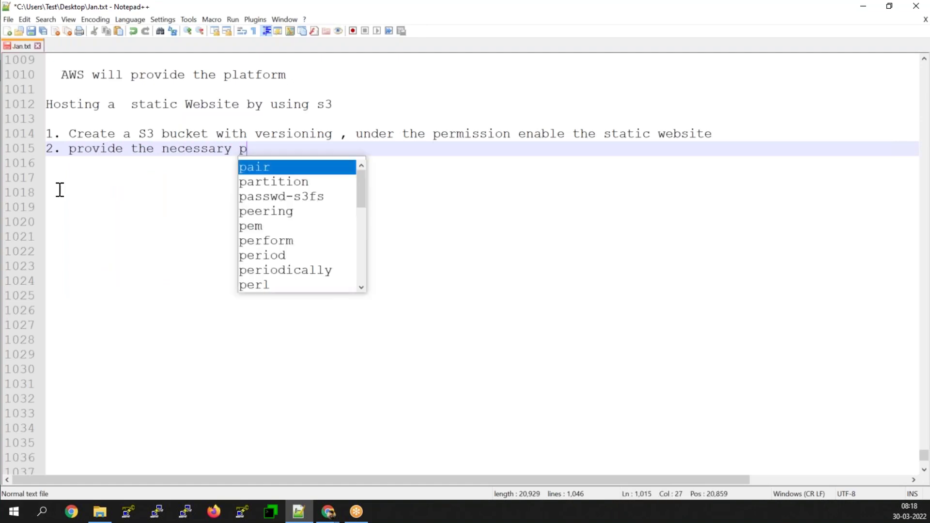
{"action": "type", "text": "ermission"}
{"action": "key", "text": "Return"}
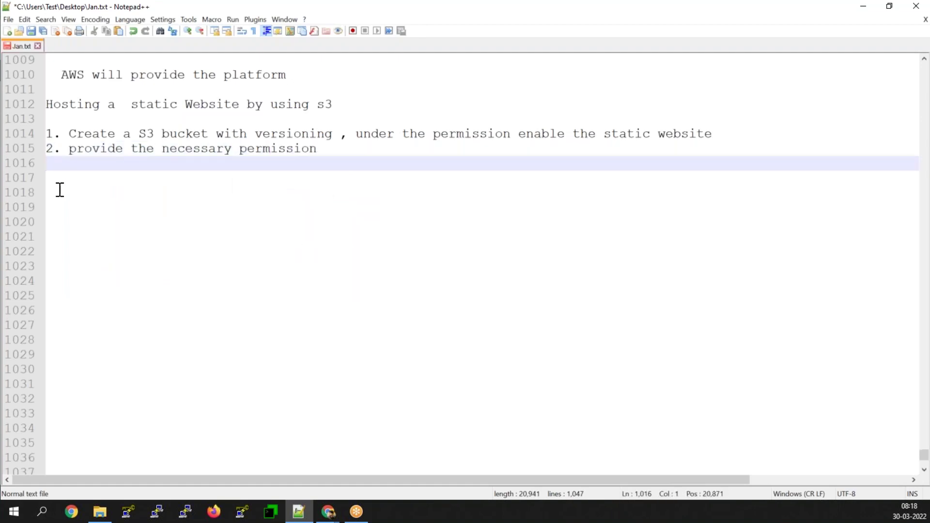
- Add the third procedure line "3. upload the html file" to the notes
{"action": "type", "text": "3"}
{"action": "type", "text": "ne"}
{"action": "key", "text": "BackSpace"}
{"action": "key", "text": "BackSpace"}
{"action": "type", "text": "create"}
{"action": "key", "text": "BackSpace"}
{"action": "key", "text": "BackSpace"}
{"action": "key", "text": "BackSpace"}
{"action": "key", "text": "BackSpace"}
{"action": "key", "text": "BackSpace"}
{"action": "key", "text": "BackSpace"}
{"action": "key", "text": "BackSpace"}
{"action": "type", "text": "upload the "}
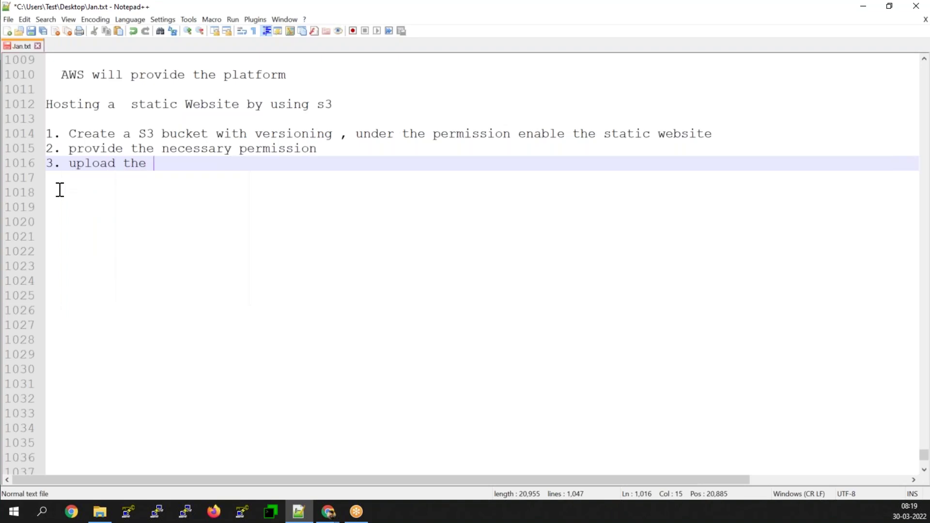
{"action": "type", "text": "html file"}
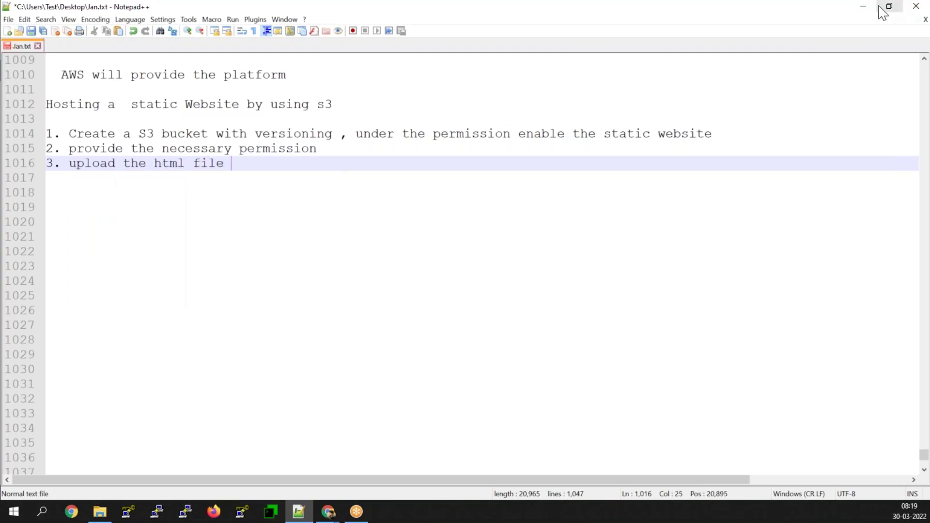
- Switch to the S3 console and upload the index file from the Download folder inside Download-master to prod-static-website-007
{"action": "left_click", "coordinate": [864, 6]}
{"action": "left_click", "coordinate": [710, 261]}
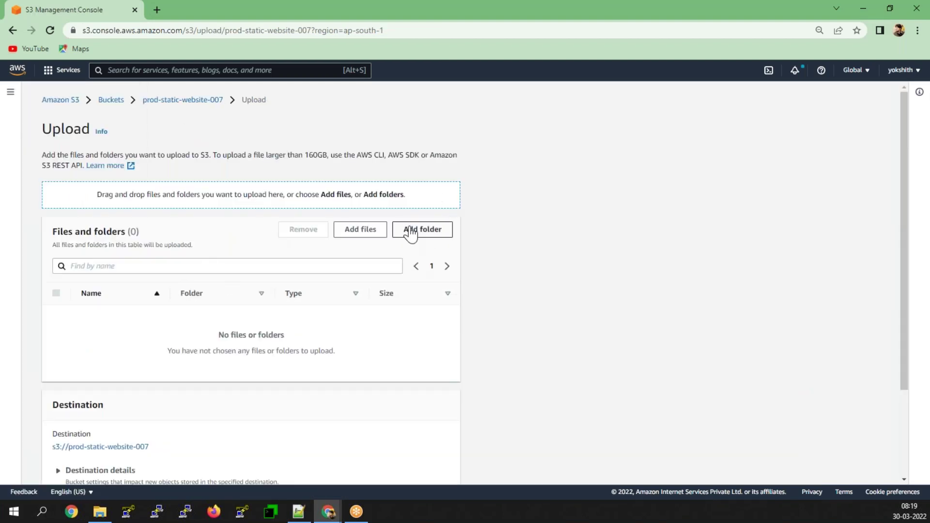
{"action": "left_click", "coordinate": [359, 236]}
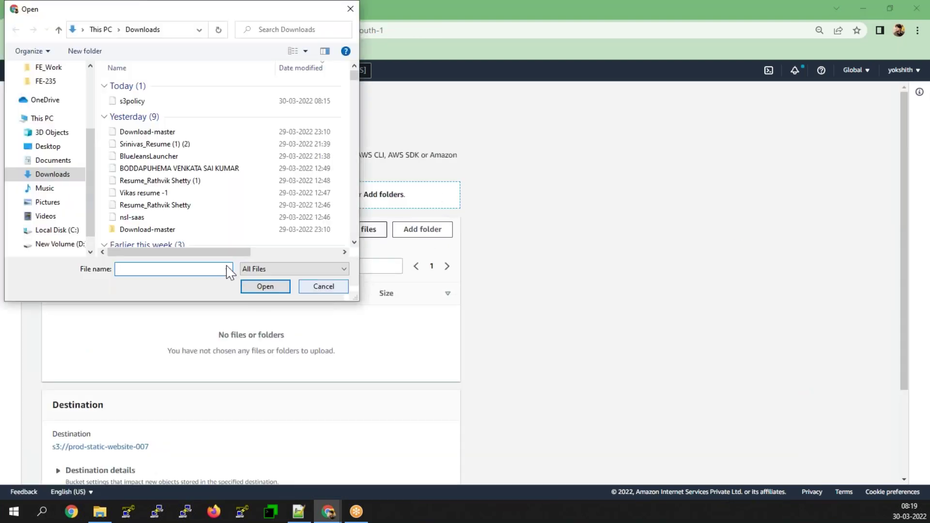
{"action": "left_click", "coordinate": [54, 175]}
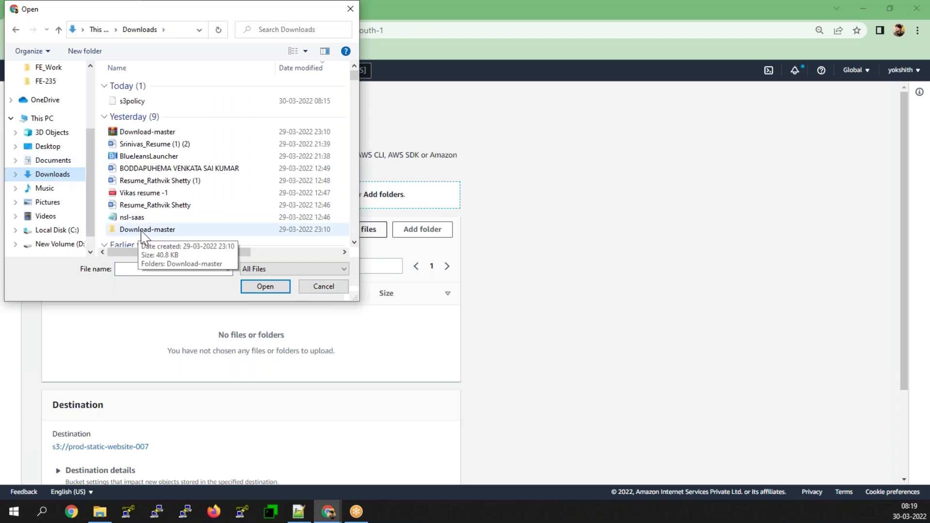
{"action": "double_click", "coordinate": [141, 230]}
{"action": "double_click", "coordinate": [146, 87]}
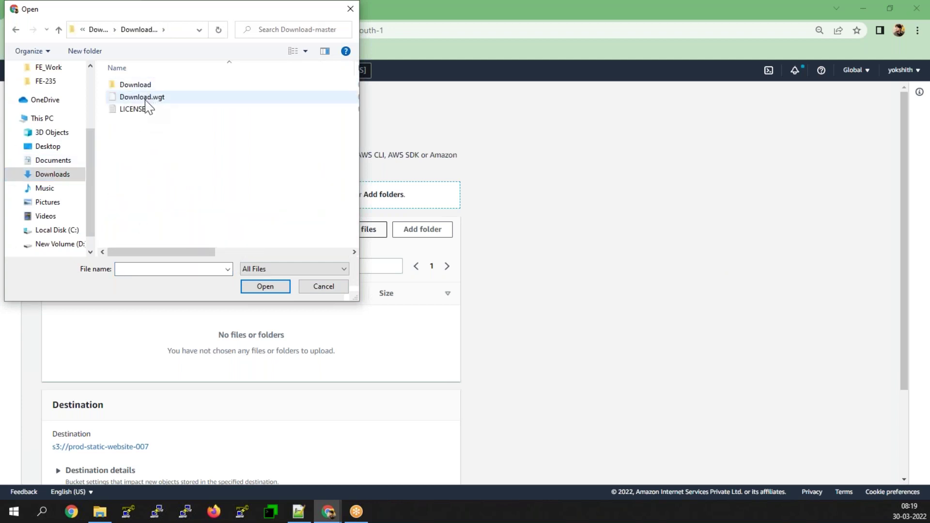
{"action": "double_click", "coordinate": [142, 89]}
{"action": "left_click", "coordinate": [140, 99]}
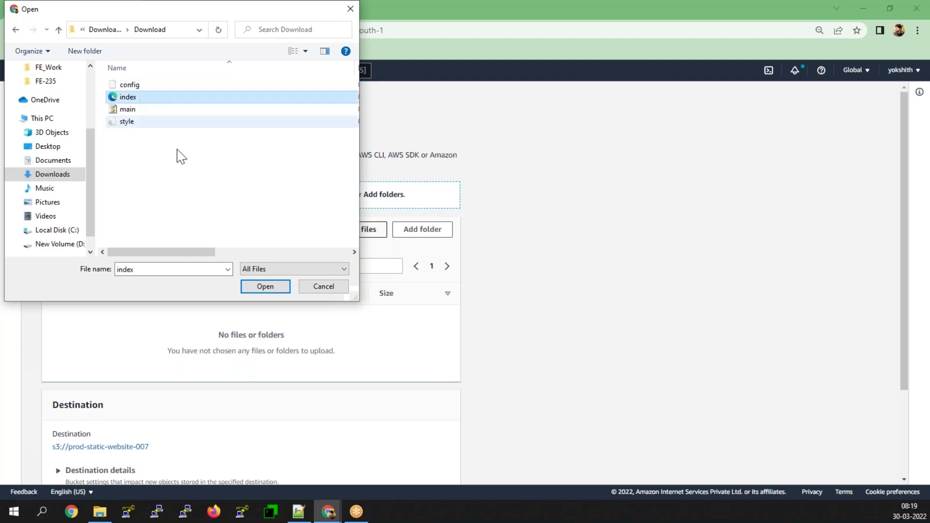
{"action": "left_click", "coordinate": [271, 288]}
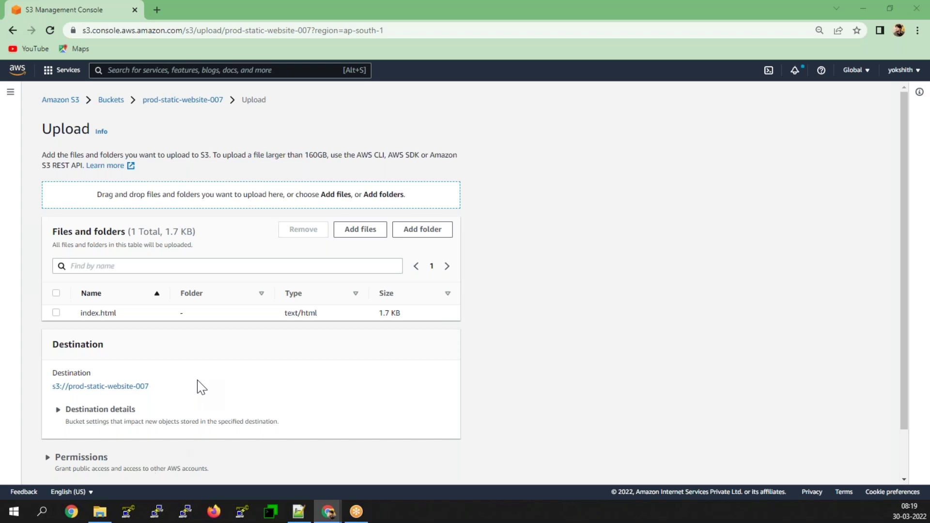
{"action": "scroll", "coordinate": [291, 325], "scroll_direction": "down", "scroll_amount": 3}
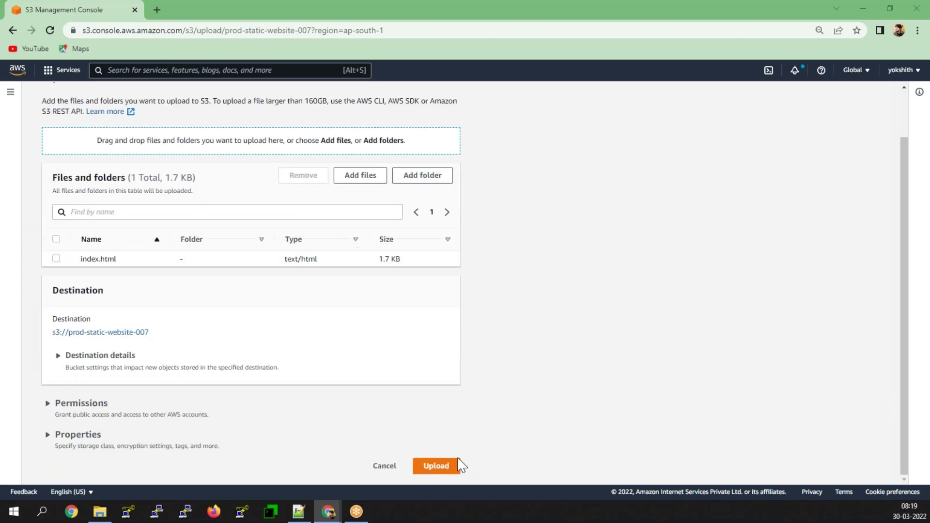
{"action": "left_click", "coordinate": [456, 466]}
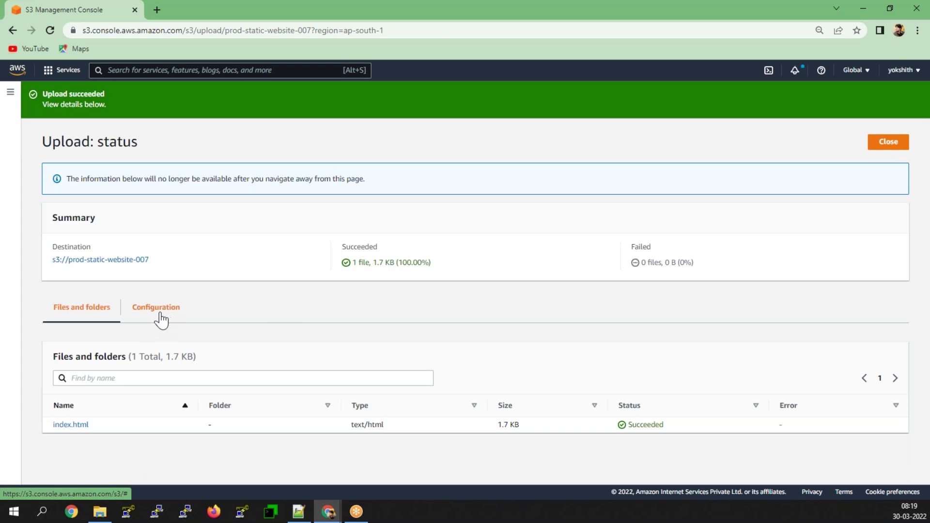
- Open the uploaded index.html object's details, copy its object URL and load it in a new browser tab
{"action": "left_click", "coordinate": [70, 425]}
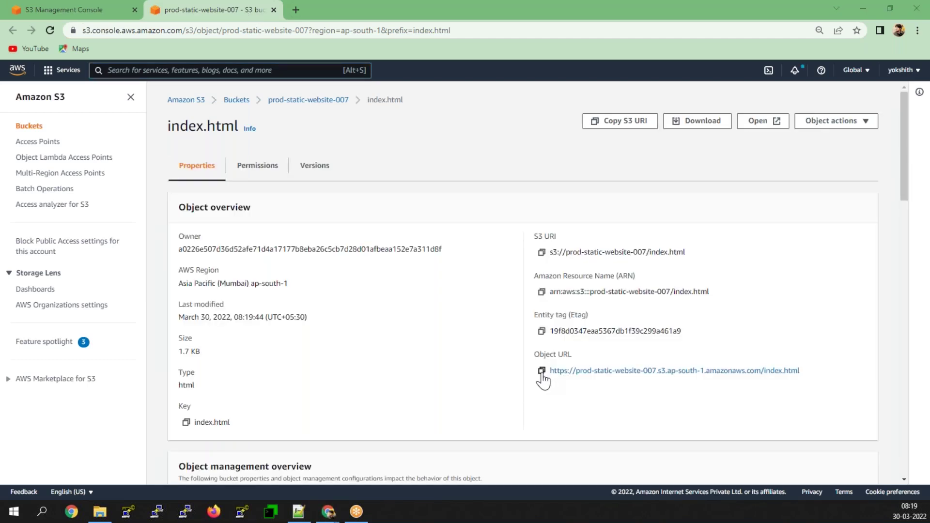
{"action": "left_click", "coordinate": [542, 372]}
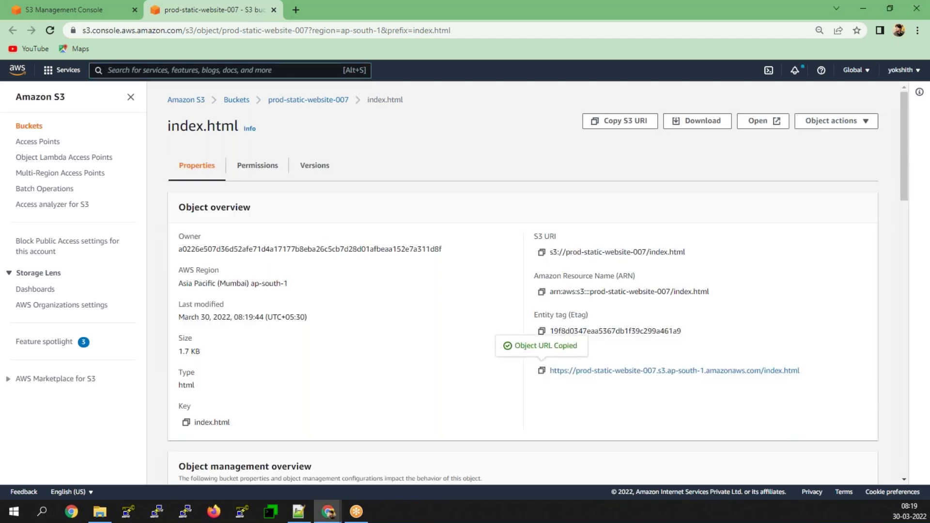
{"action": "left_click", "coordinate": [295, 10]}
{"action": "right_click", "coordinate": [298, 30]}
{"action": "left_click", "coordinate": [322, 123]}
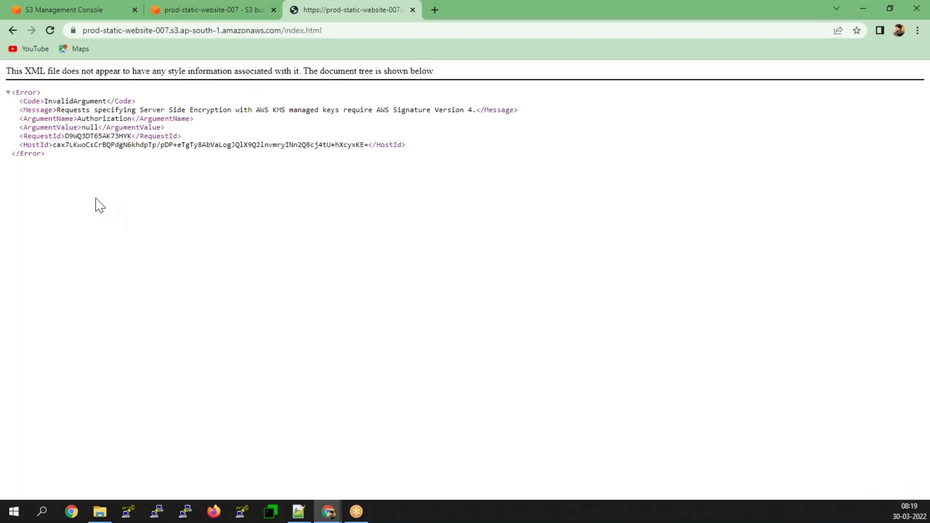
- Check the permissions, properties and available object actions of index.html in prod-static-website-007
{"action": "left_click", "coordinate": [191, 15]}
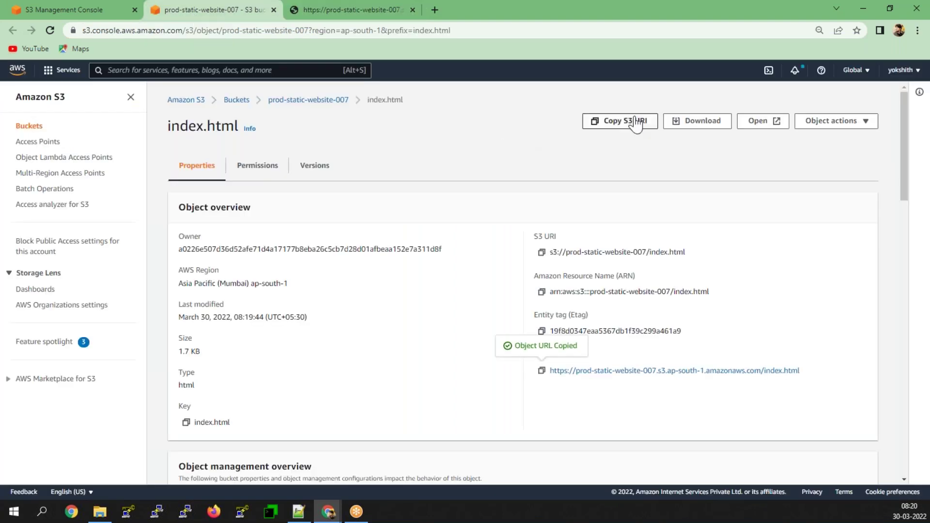
{"action": "left_click", "coordinate": [245, 167]}
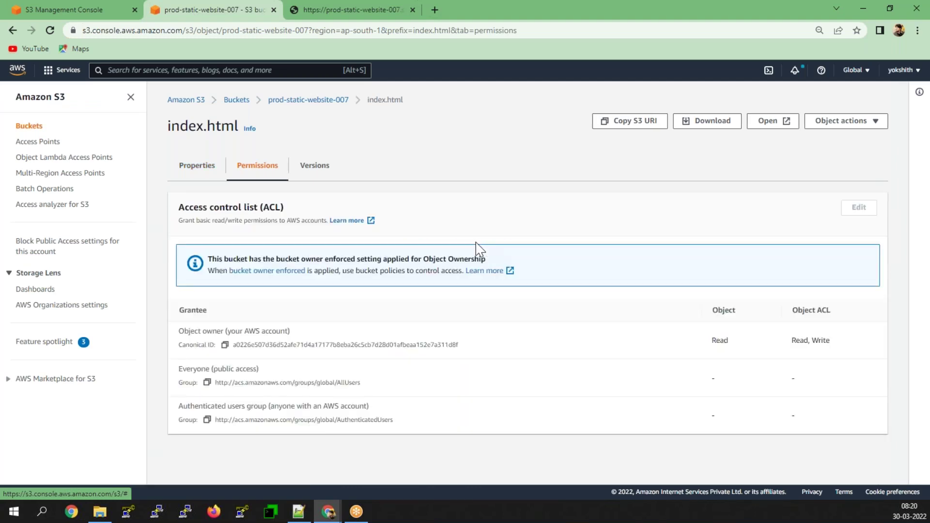
{"action": "left_click", "coordinate": [193, 170]}
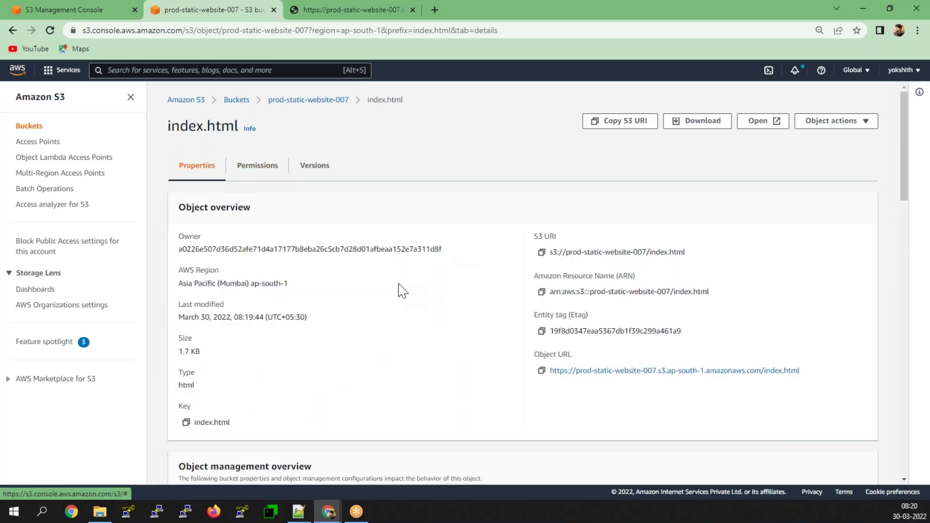
{"action": "left_click", "coordinate": [827, 122]}
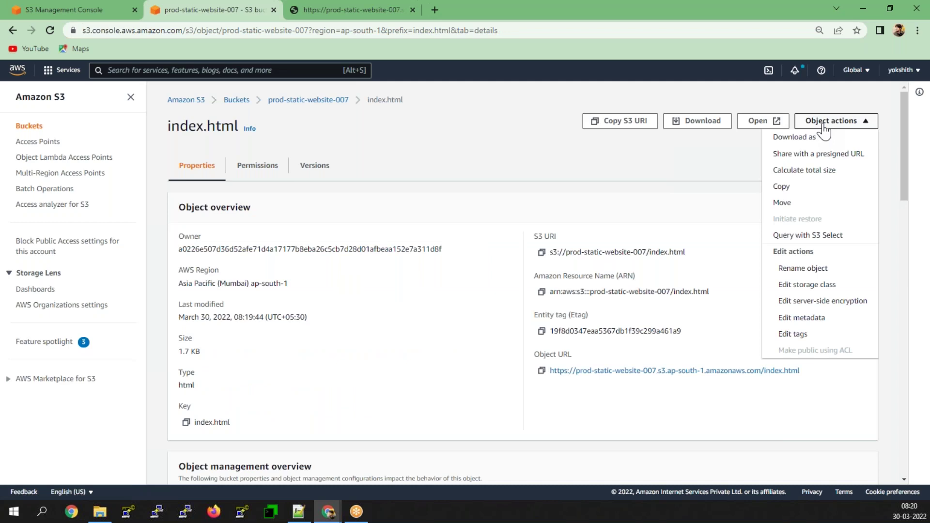
{"action": "left_click", "coordinate": [616, 219]}
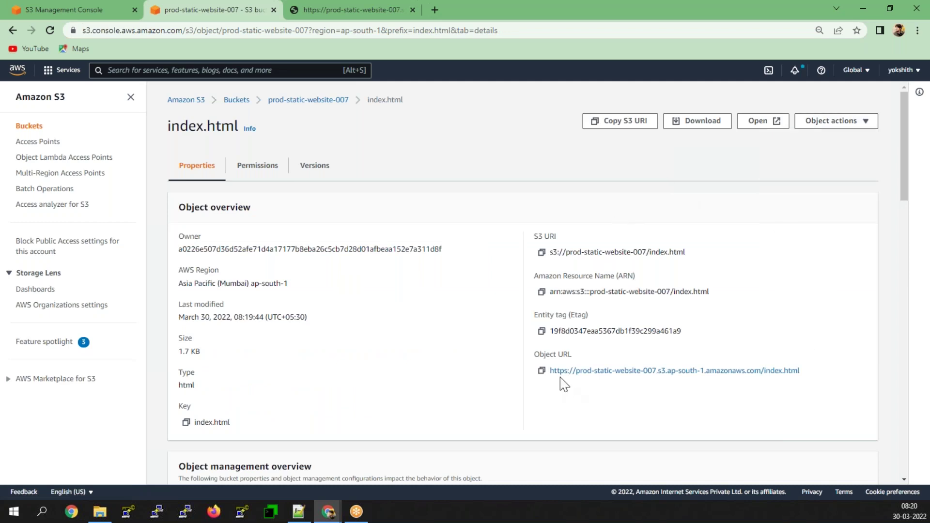
- Return to the page loaded from the prod-static-website-007 object URL and examine its message text
{"action": "left_click", "coordinate": [340, 11]}
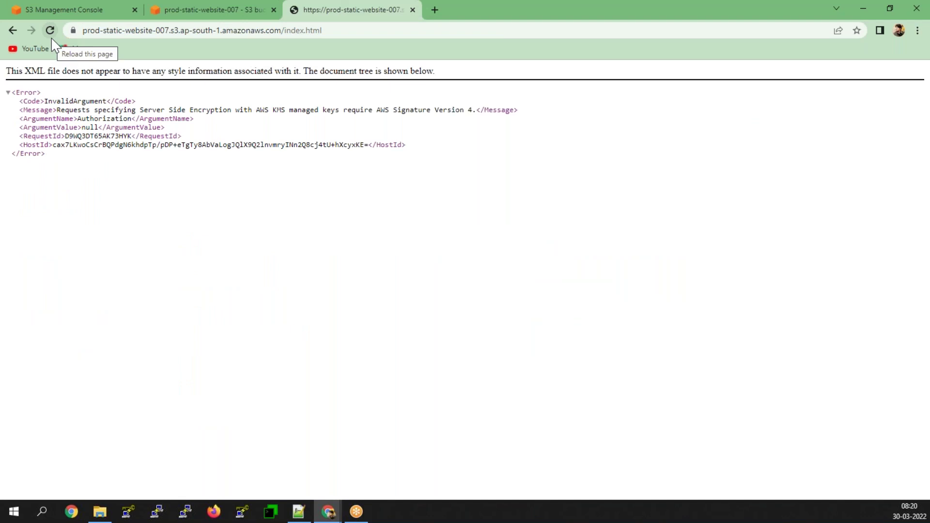
{"action": "left_click_drag", "start_coordinate": [257, 110], "coordinate": [484, 110]}
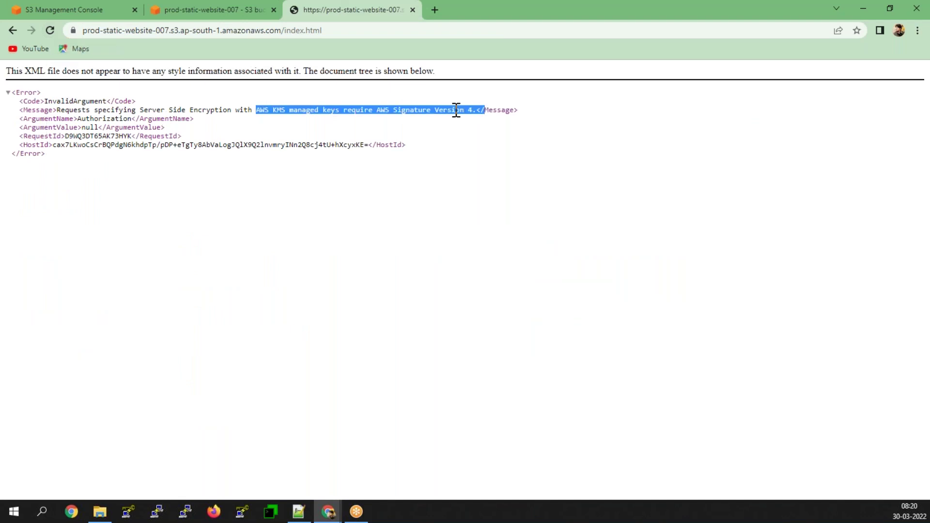
{"action": "left_click_drag", "start_coordinate": [57, 110], "coordinate": [315, 110]}
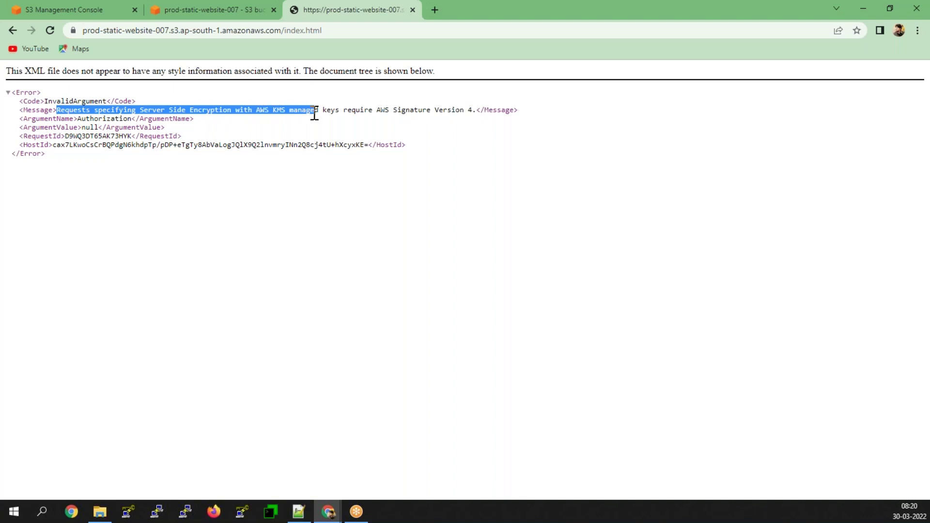
{"action": "left_click_drag", "start_coordinate": [8, 70], "coordinate": [477, 77]}
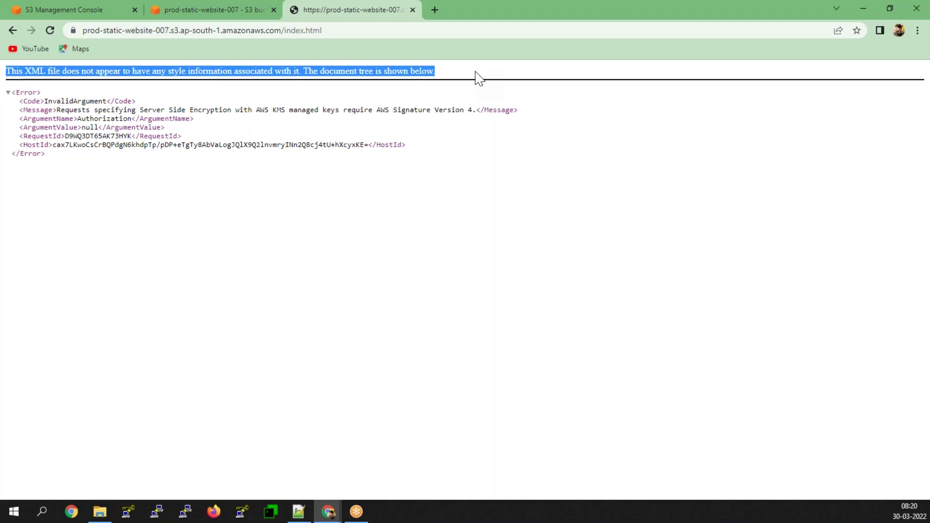
- Go to the S3 bucket list and open the index.html object in the s3-bucket-website-7789 bucket
{"action": "left_click", "coordinate": [99, 11]}
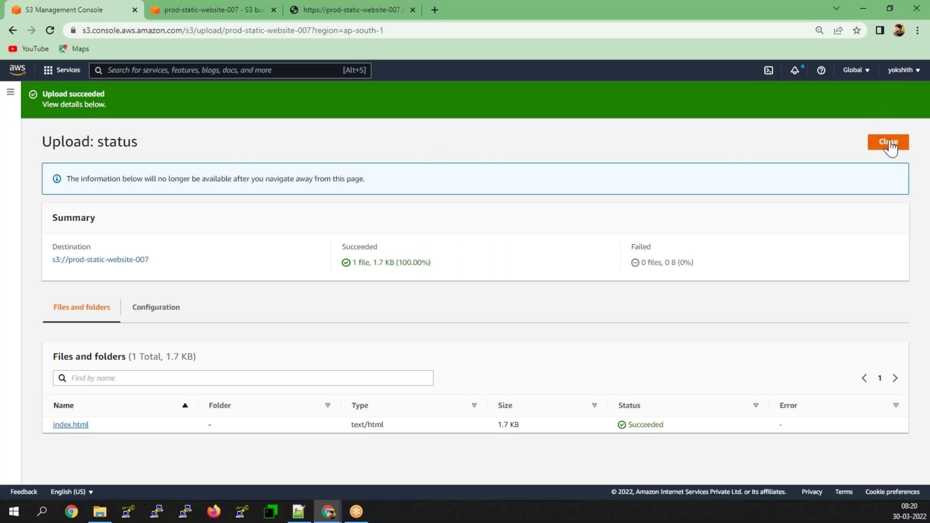
{"action": "left_click", "coordinate": [62, 69]}
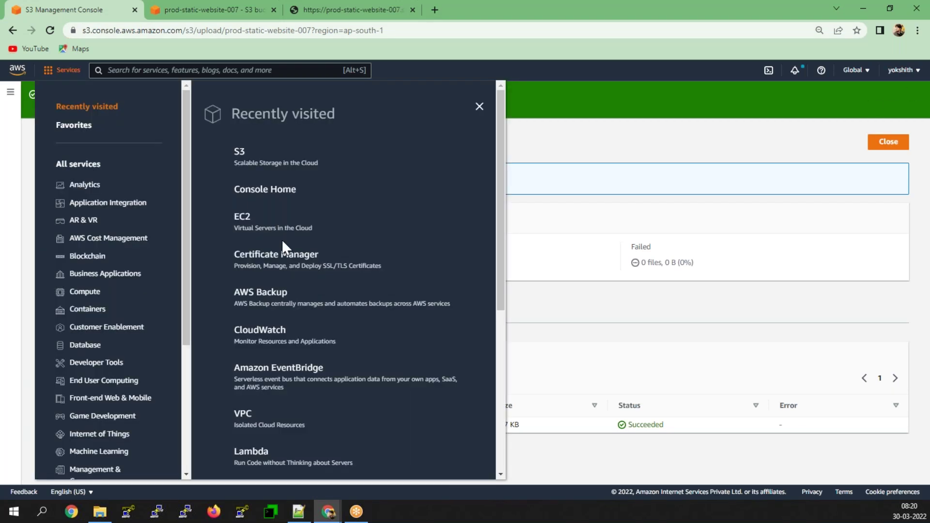
{"action": "left_click", "coordinate": [240, 154]}
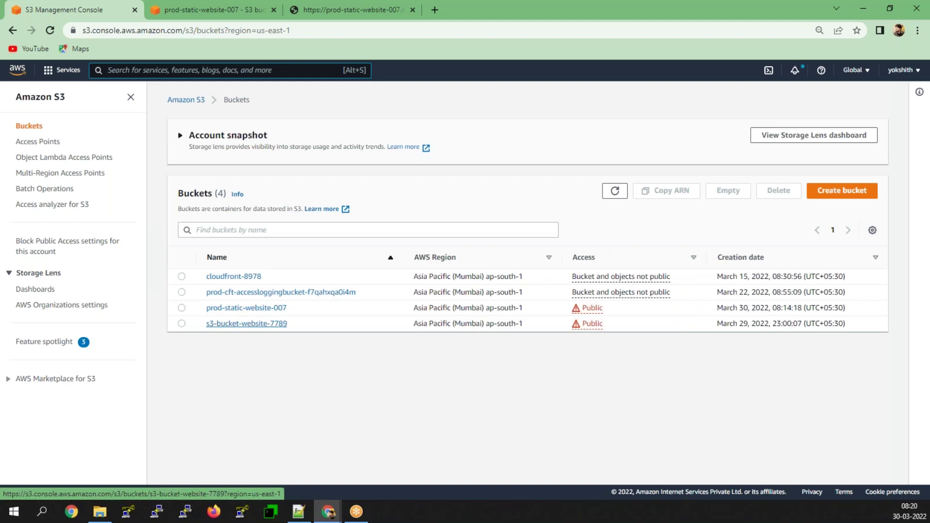
{"action": "left_click", "coordinate": [250, 324]}
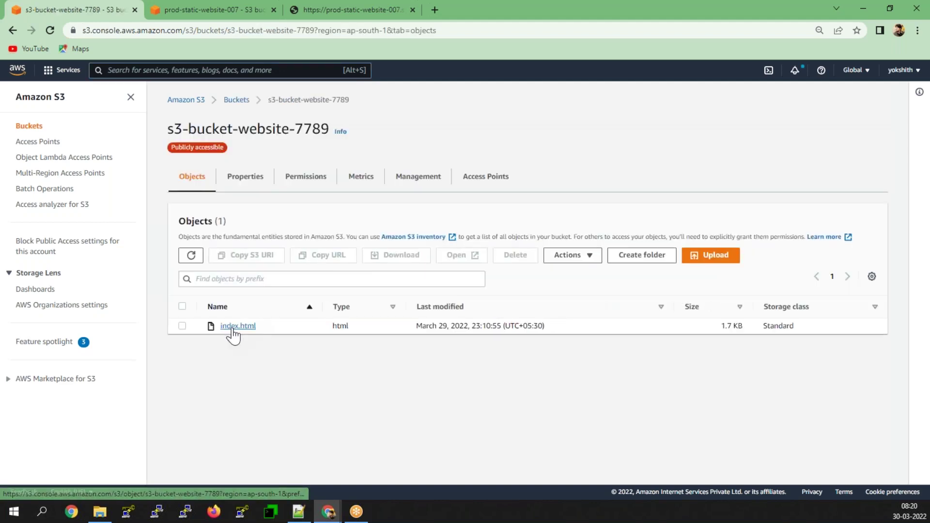
{"action": "left_click", "coordinate": [232, 326]}
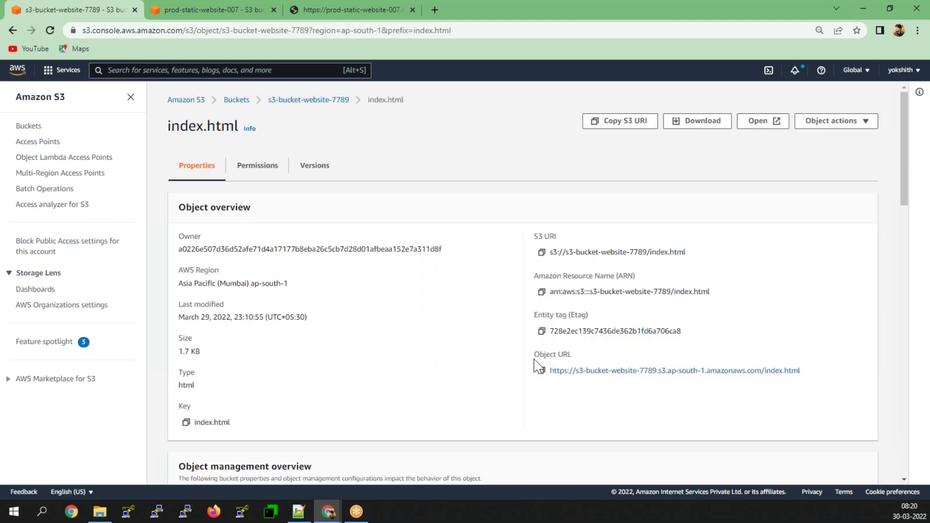
- Copy the object URL of index.html in s3-bucket-website-7789 and load it in a new browser tab
{"action": "left_click", "coordinate": [542, 371]}
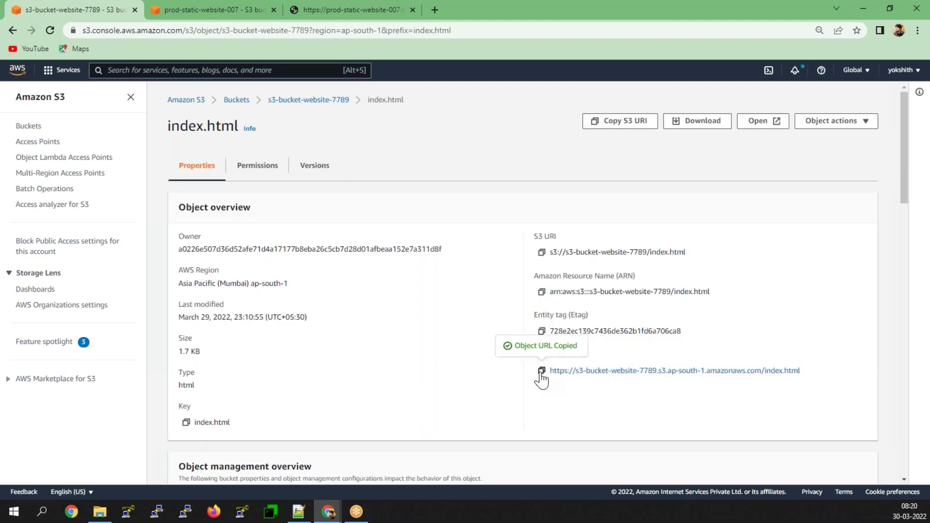
{"action": "left_click", "coordinate": [436, 9]}
{"action": "left_click", "coordinate": [440, 118]}
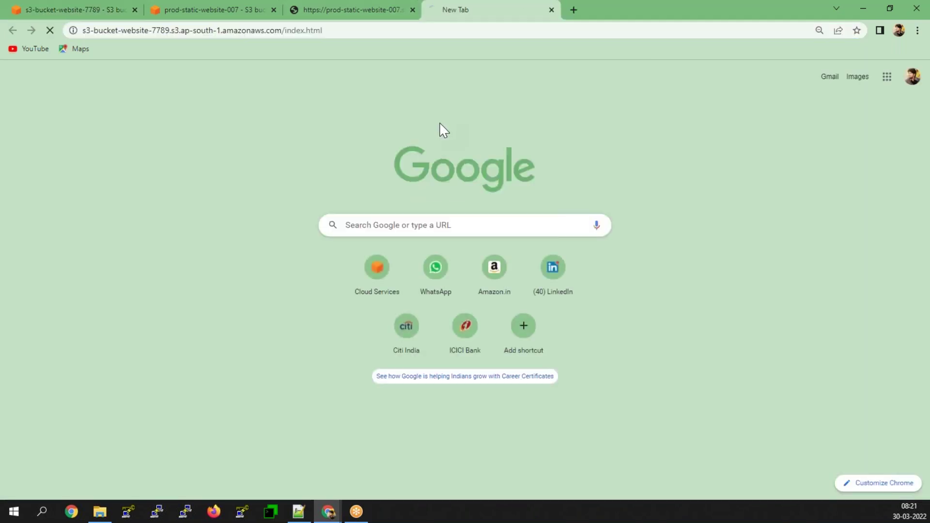
- Examine the text content of the page loaded from the s3-bucket-website-7789 object URL
{"action": "left_click_drag", "start_coordinate": [10, 75], "coordinate": [644, 359]}
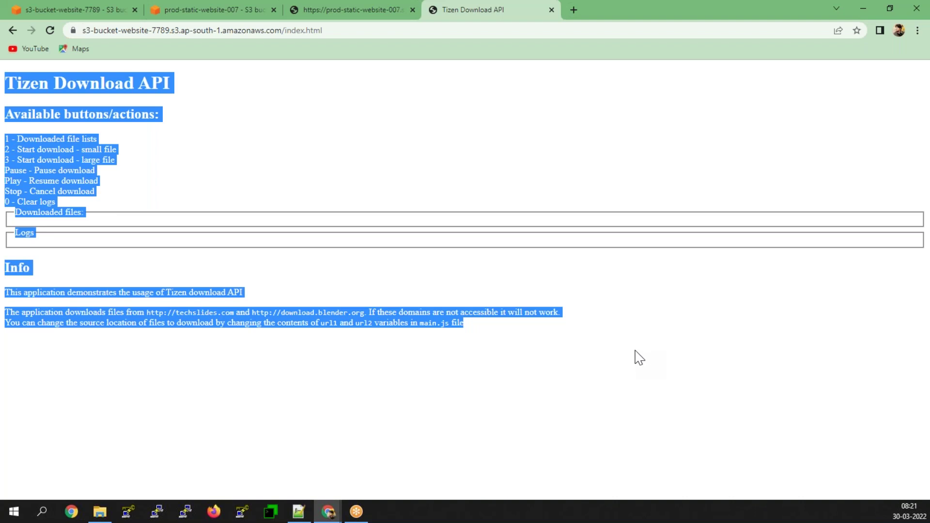
{"action": "left_click", "coordinate": [114, 114]}
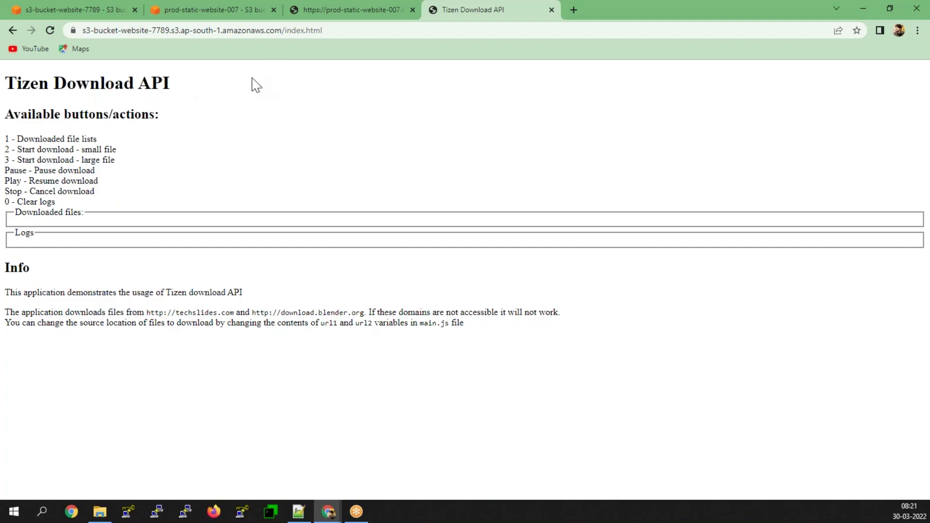
{"action": "left_click_drag", "start_coordinate": [9, 83], "coordinate": [550, 335]}
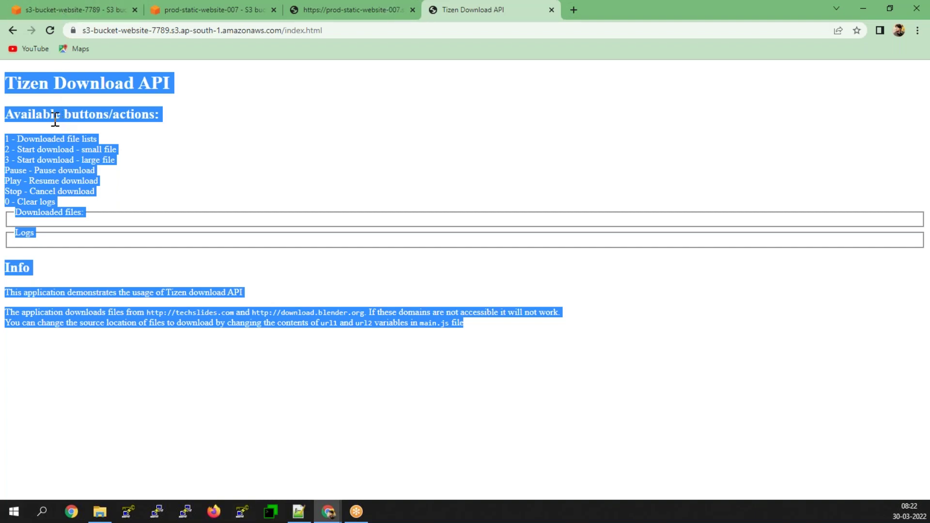
{"action": "left_click", "coordinate": [122, 366]}
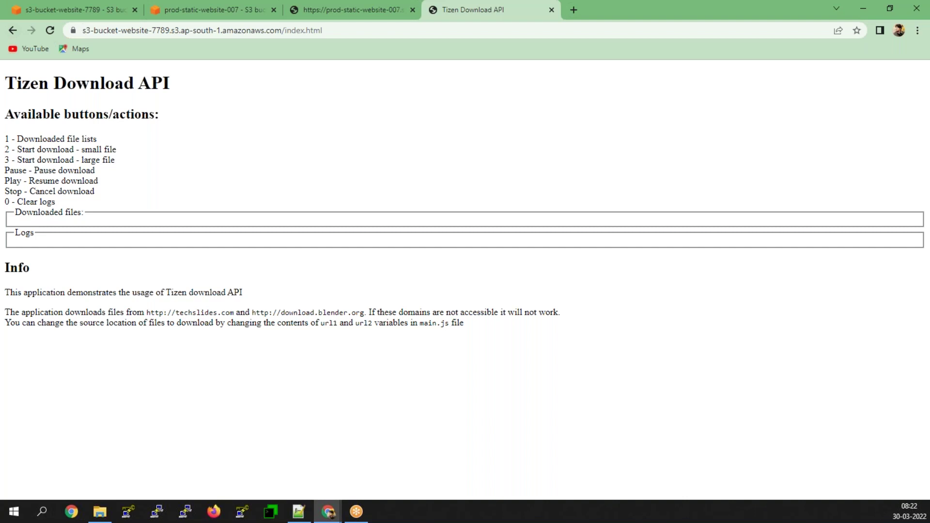
- Return to the AWS console, open the AWS Backup dashboard and start creating a backup plan
{"action": "left_click", "coordinate": [95, 12]}
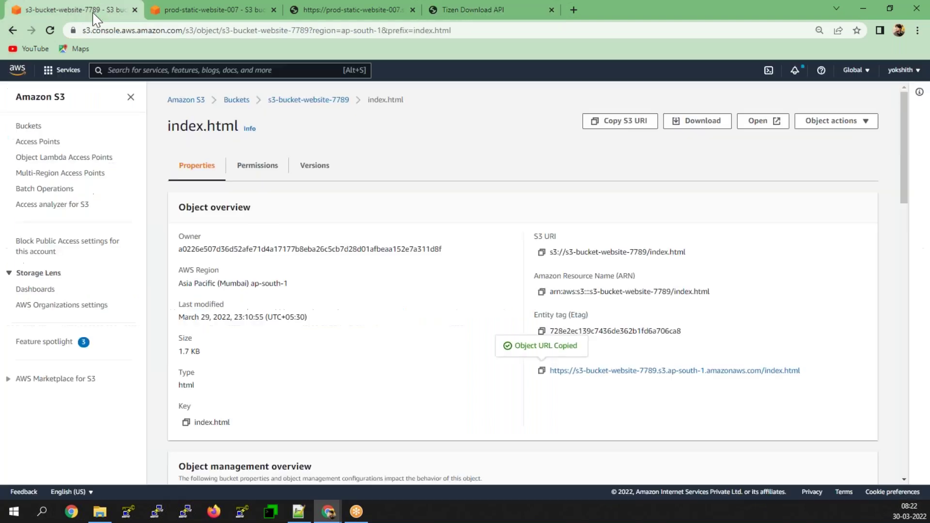
{"action": "left_click", "coordinate": [49, 73]}
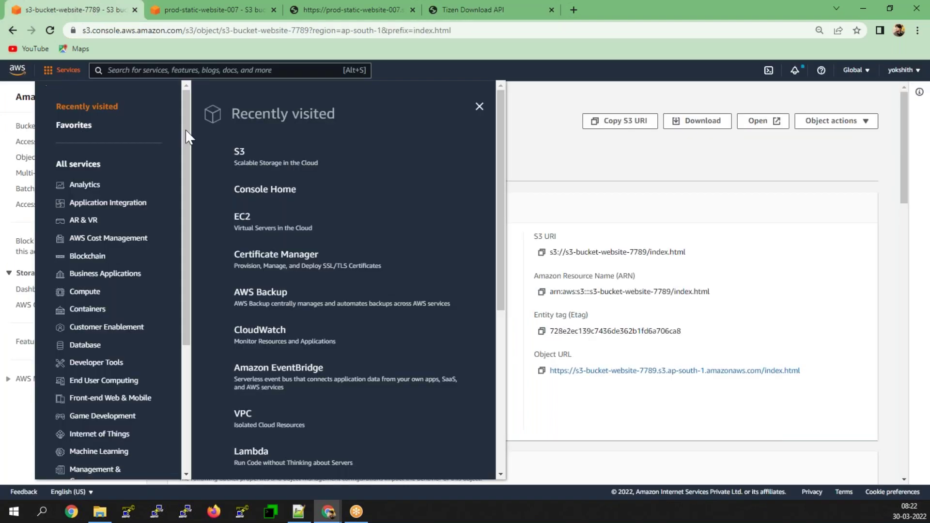
{"action": "left_click", "coordinate": [256, 300]}
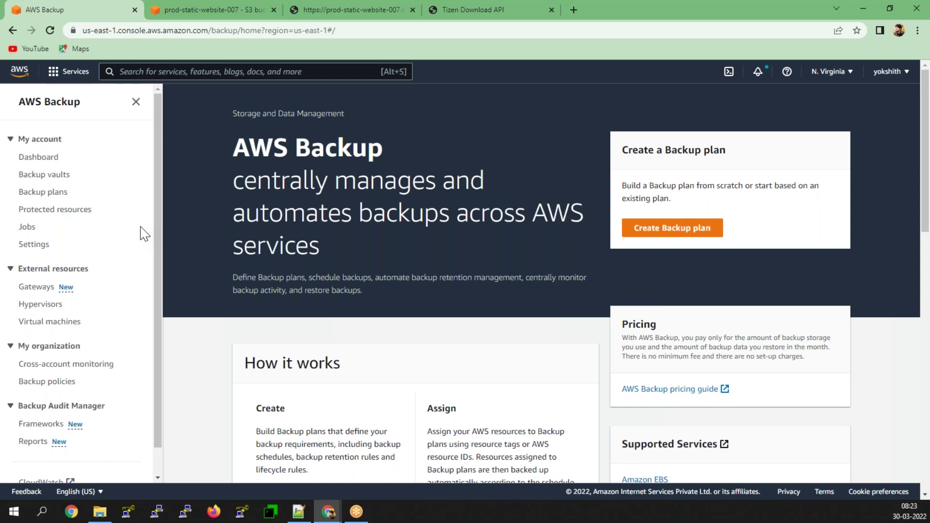
{"action": "left_click", "coordinate": [31, 160]}
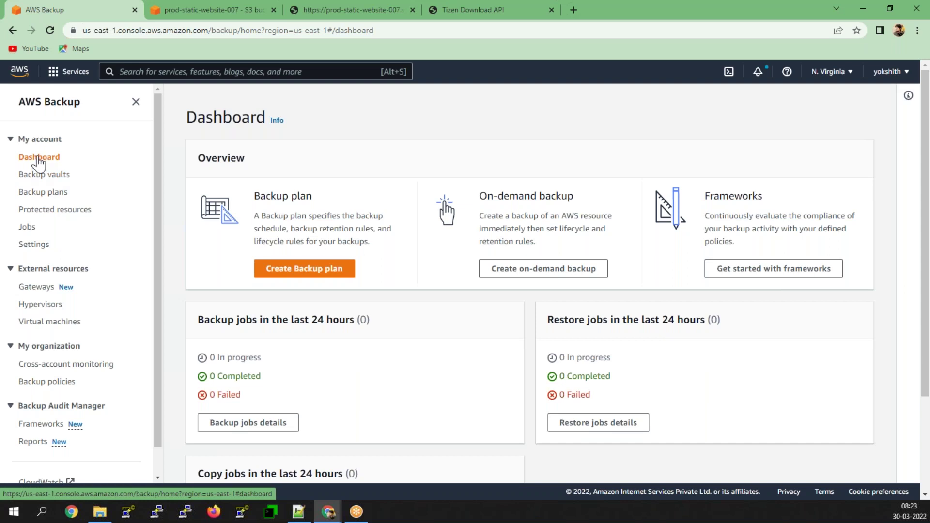
{"action": "left_click", "coordinate": [290, 274]}
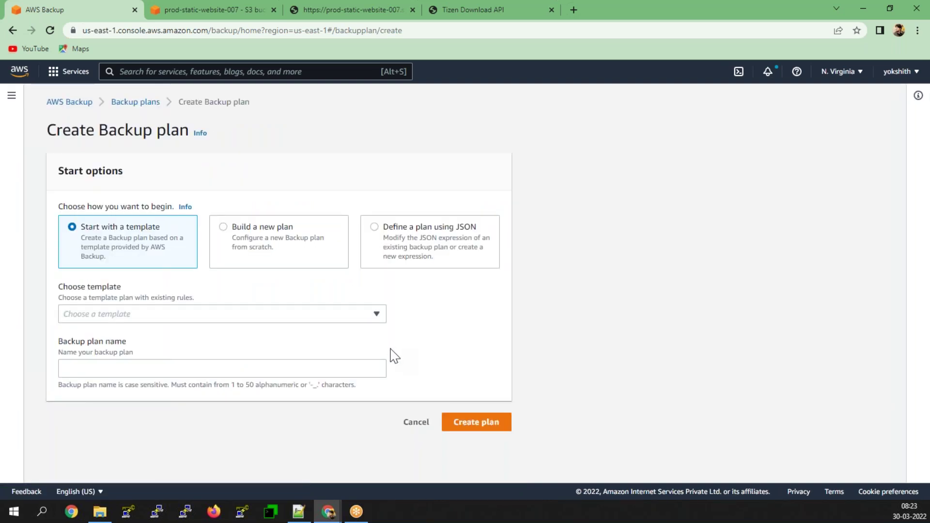
- Switch to the Jan.txt notes in Notepad++ and add the line "Back up for the" below the website hosting steps
{"action": "left_click", "coordinate": [299, 511]}
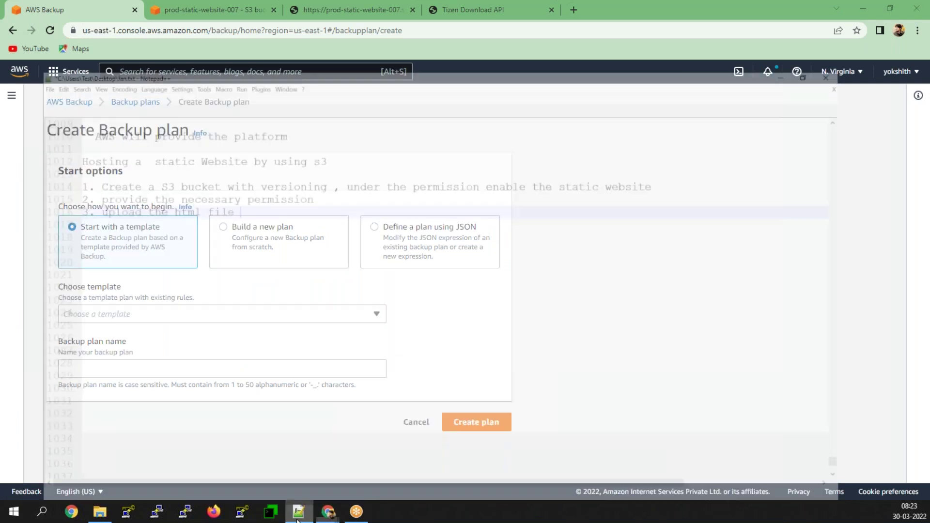
{"action": "left_click", "coordinate": [52, 194]}
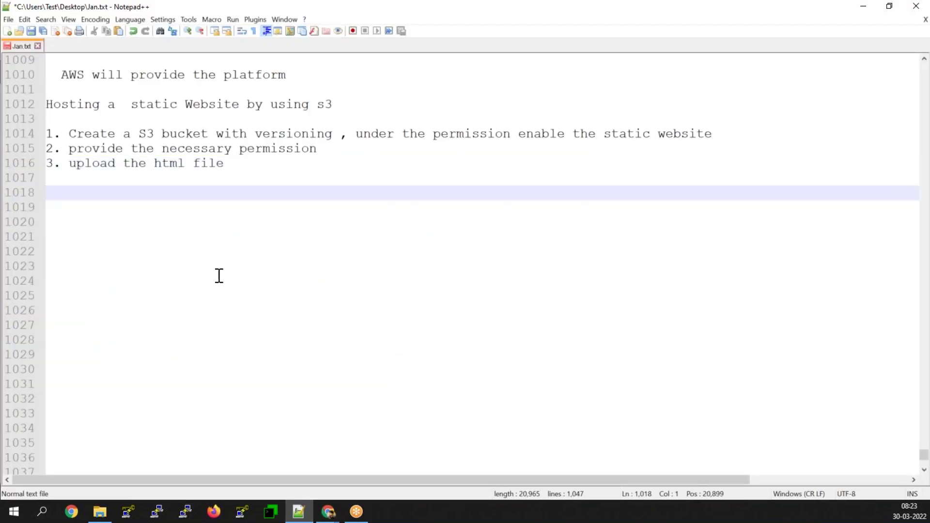
{"action": "type", "text": "Back up for the"}
{"action": "key", "text": "Return"}
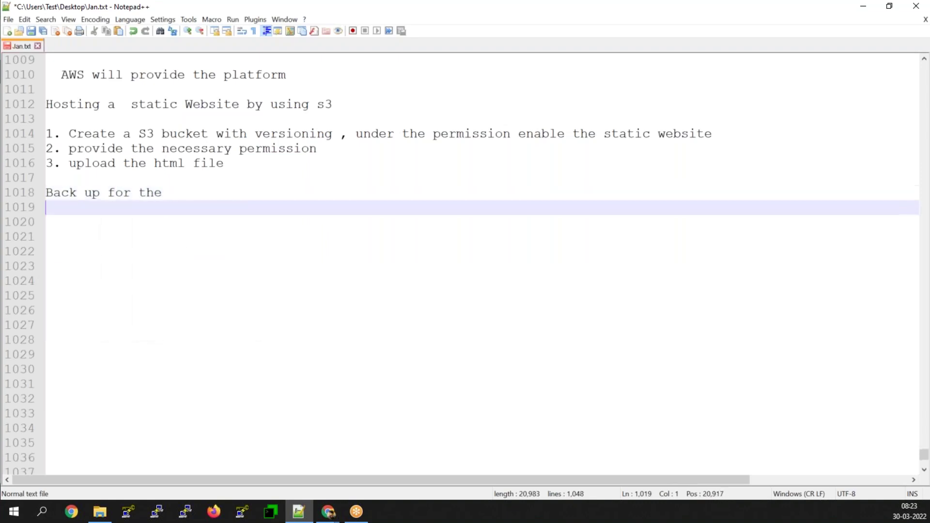
- List the backup resources under the new heading as "EBS , AMI , EFS and Dynamotable backup ,"
{"action": "type", "text": "E"}
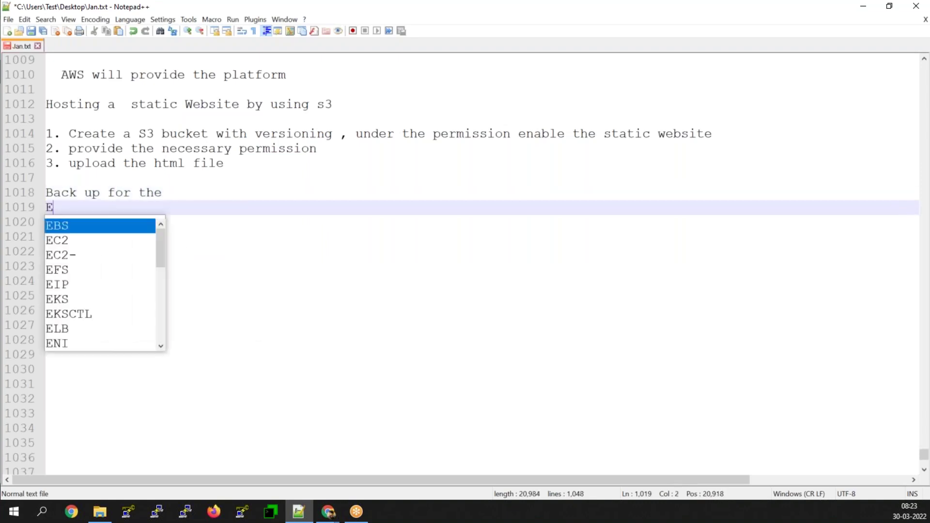
{"action": "type", "text": "BS "}
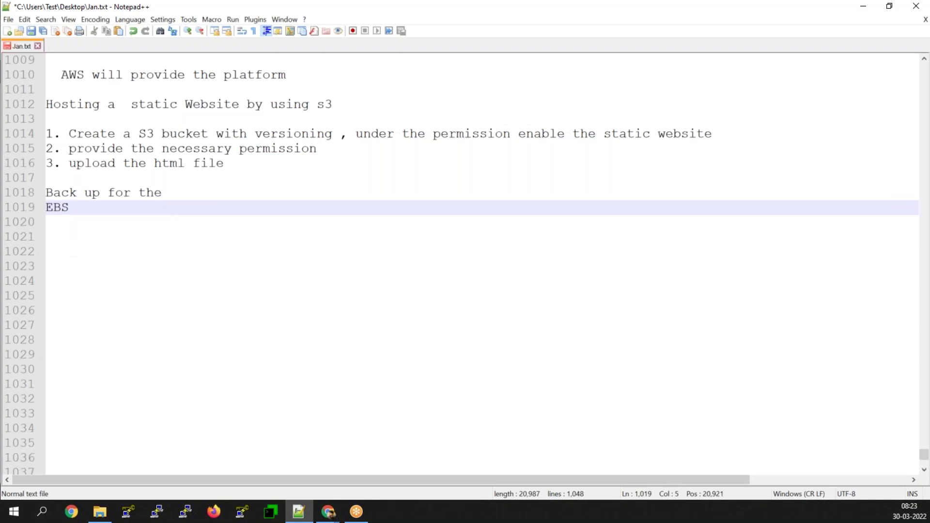
{"action": "type", "text": ", AMI , "}
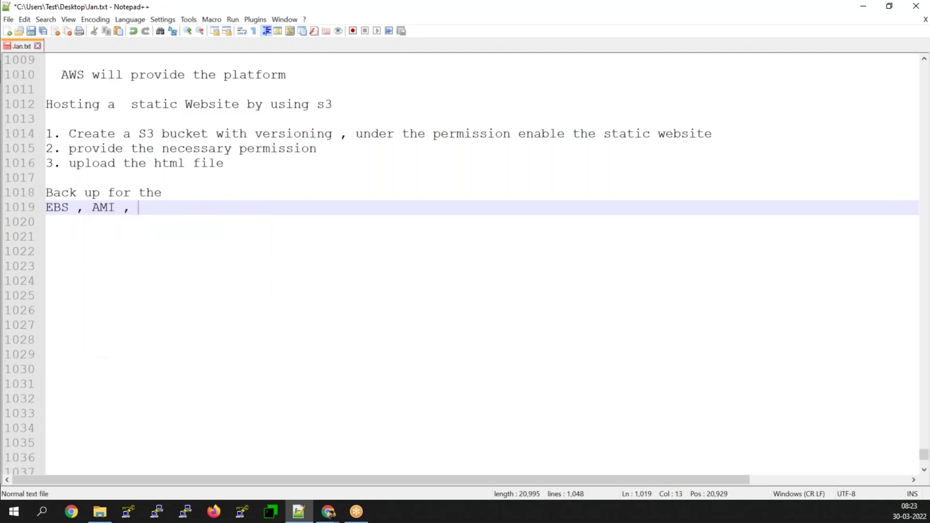
{"action": "type", "text": "EFS"}
{"action": "type", "text": " ,"}
{"action": "key", "text": "BackSpace"}
{"action": "key", "text": "BackSpace"}
{"action": "type", "text": "and"}
{"action": "key", "text": "Escape"}
{"action": "type", "text": "Dynamo"}
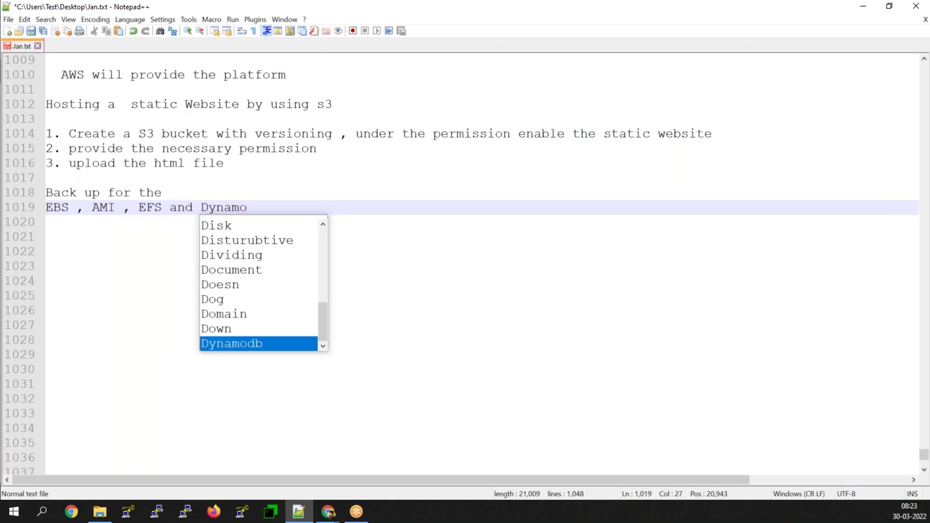
{"action": "type", "text": "table "}
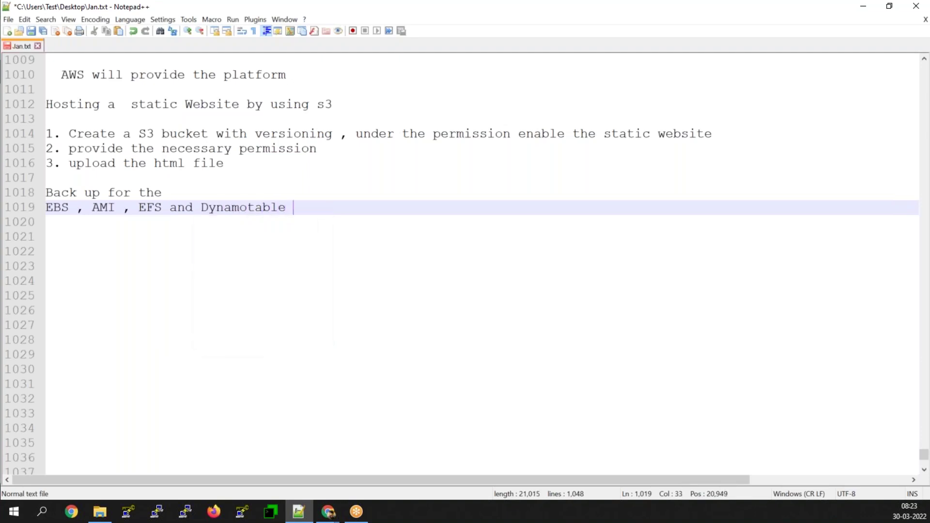
{"action": "type", "text": "backup ,"}
- Revise the resource line to read "EBS , AMI , EFS , Dynamotable backup and RDS" and leave a blank line after it
{"action": "left_click", "coordinate": [185, 208]}
{"action": "key", "text": "Delete"}
{"action": "key", "text": "BackSpace"}
{"action": "key", "text": "BackSpace"}
{"action": "key", "text": "Delete"}
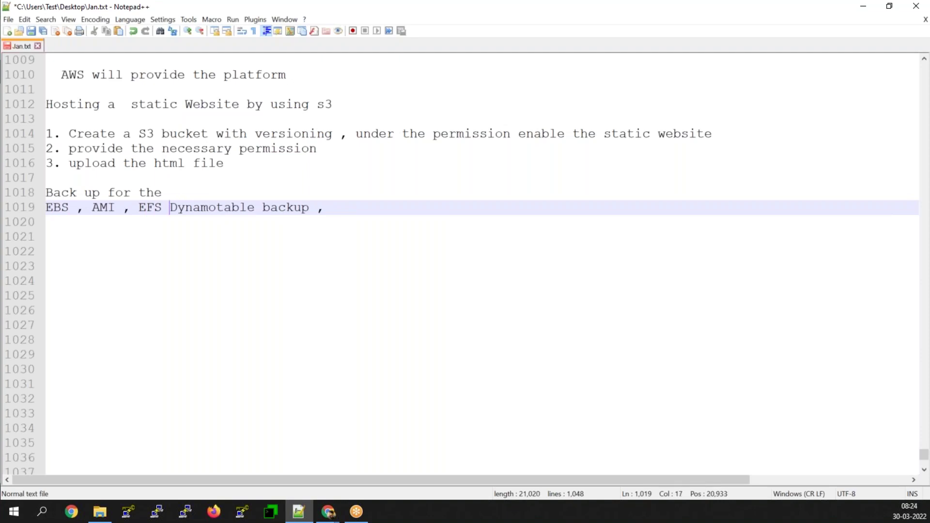
{"action": "type", "text": ","}
{"action": "left_click", "coordinate": [347, 208]}
{"action": "key", "text": "BackSpace"}
{"action": "type", "text": "and RDS"}
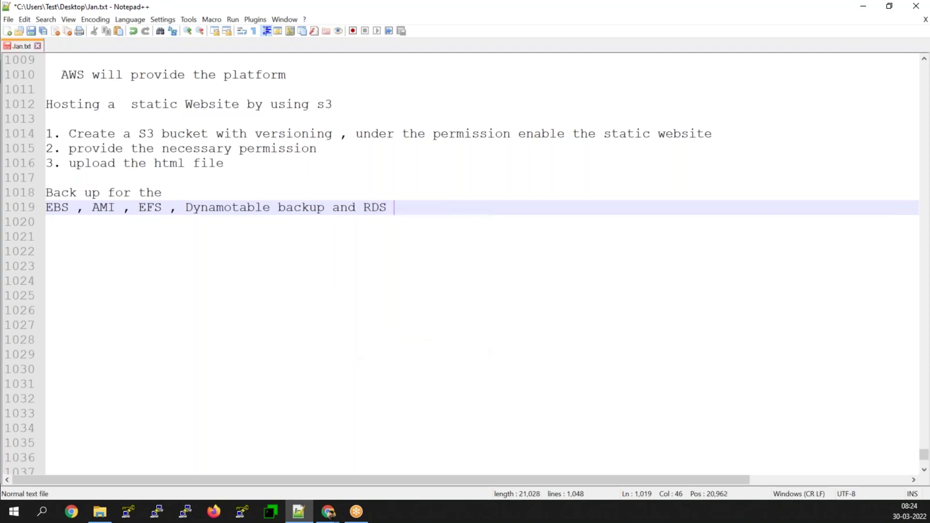
{"action": "key", "text": "Return"}
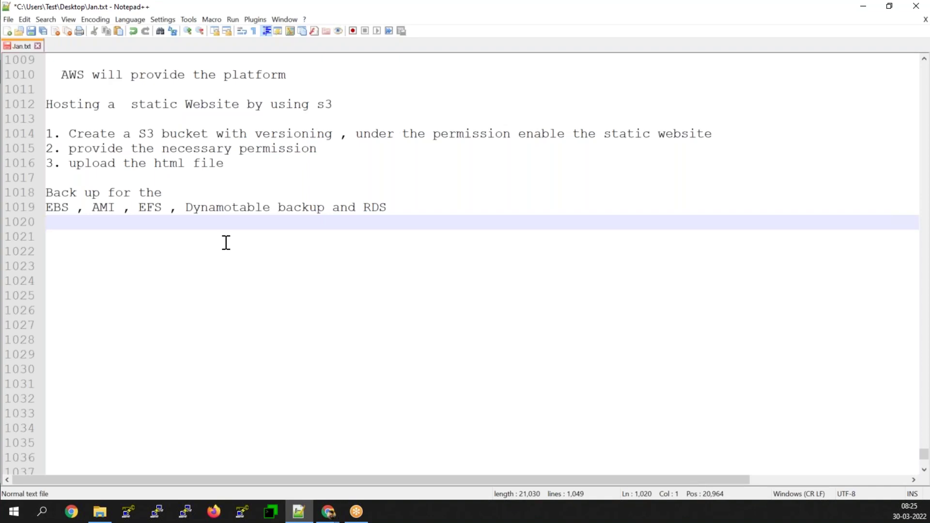
{"action": "left_click", "coordinate": [226, 242]}
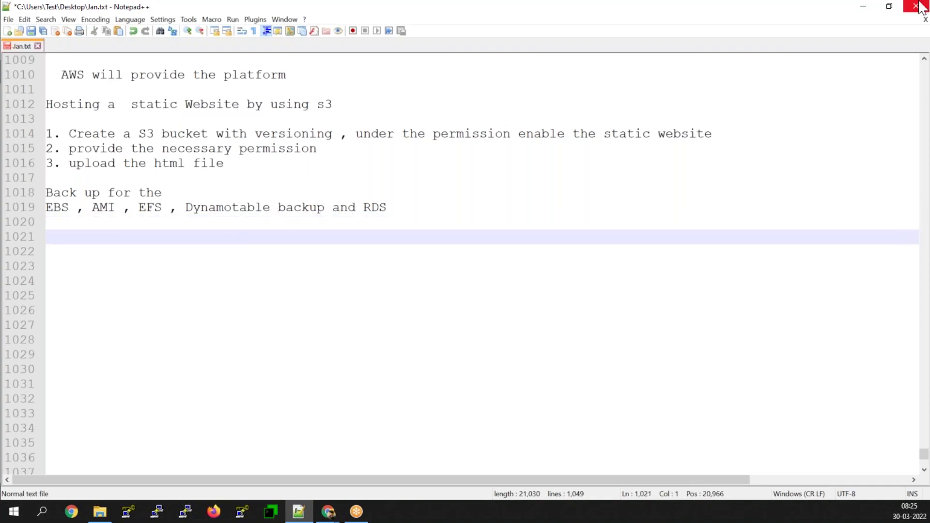
- Switch back to the AWS Backup page, choose the Daily-35day-Retention template and name the backup plan prod-backup-rule
{"action": "left_click", "coordinate": [862, 7]}
{"action": "left_click", "coordinate": [144, 320]}
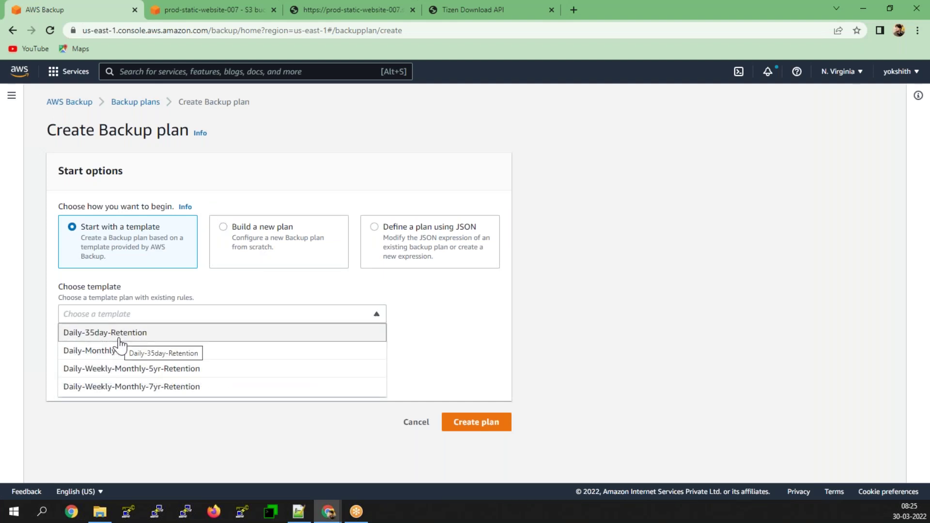
{"action": "left_click", "coordinate": [119, 339]}
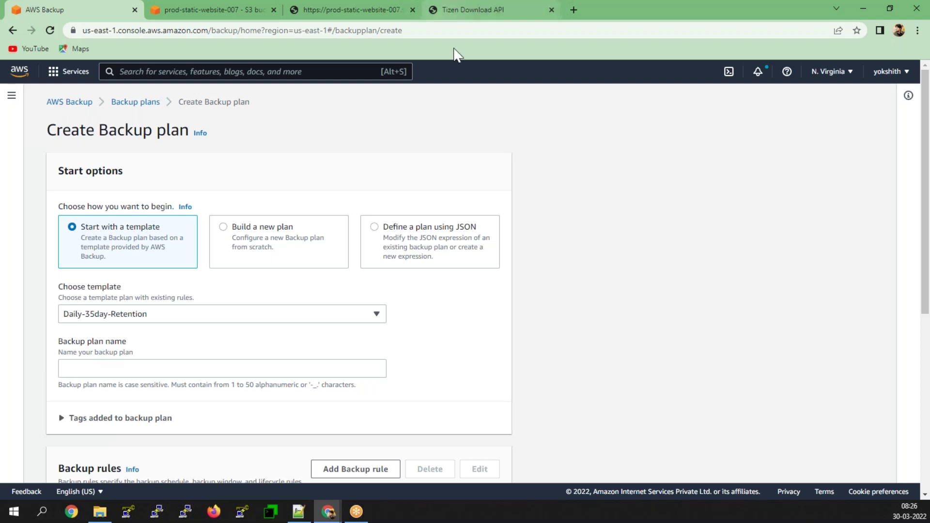
{"action": "left_click", "coordinate": [155, 367]}
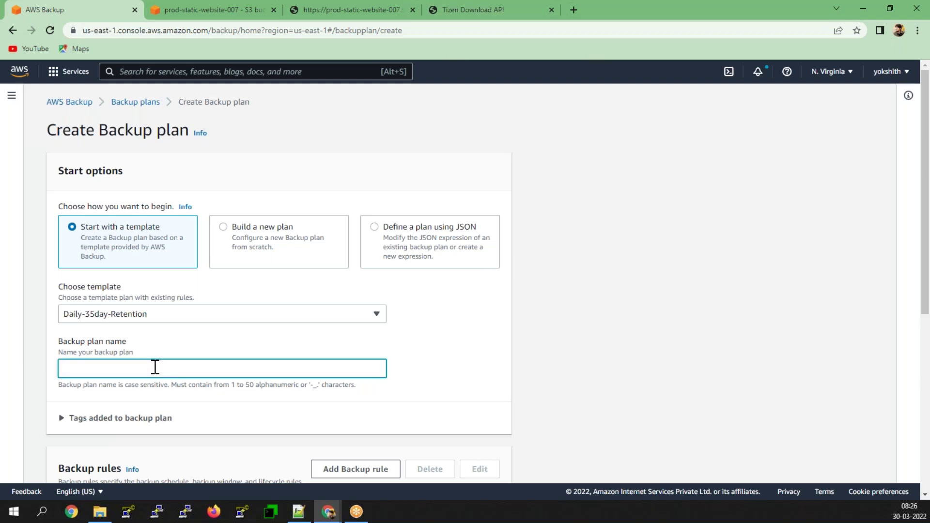
{"action": "type", "text": "prod-"}
{"action": "type", "text": "backup-rule"}
- Review the plan settings and delete the DailyBackups rule from the backup rules
{"action": "scroll", "coordinate": [147, 368], "scroll_direction": "down", "scroll_amount": 5}
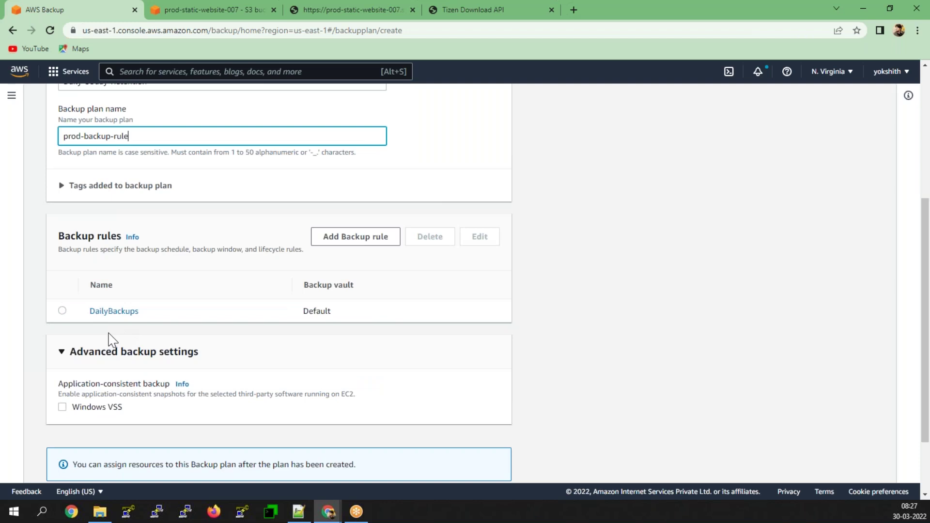
{"action": "scroll", "coordinate": [112, 339], "scroll_direction": "up", "scroll_amount": 1}
{"action": "scroll", "coordinate": [110, 225], "scroll_direction": "up", "scroll_amount": 3}
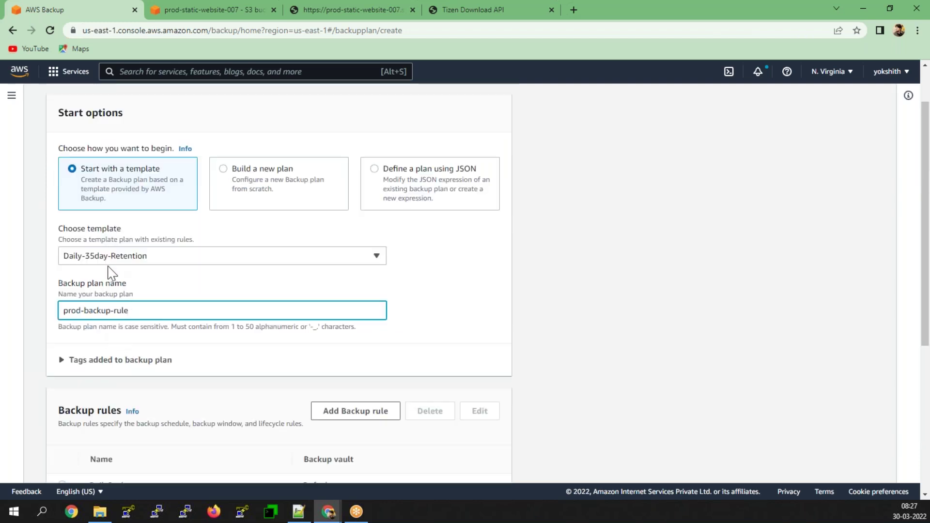
{"action": "scroll", "coordinate": [117, 284], "scroll_direction": "up", "scroll_amount": 1}
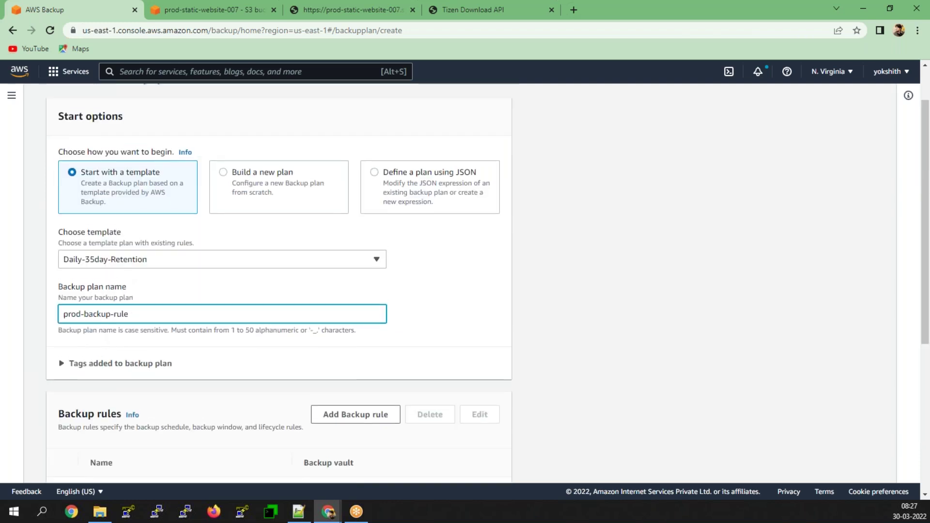
{"action": "scroll", "coordinate": [105, 324], "scroll_direction": "down", "scroll_amount": 4}
{"action": "left_click", "coordinate": [62, 311]}
{"action": "left_click", "coordinate": [444, 247]}
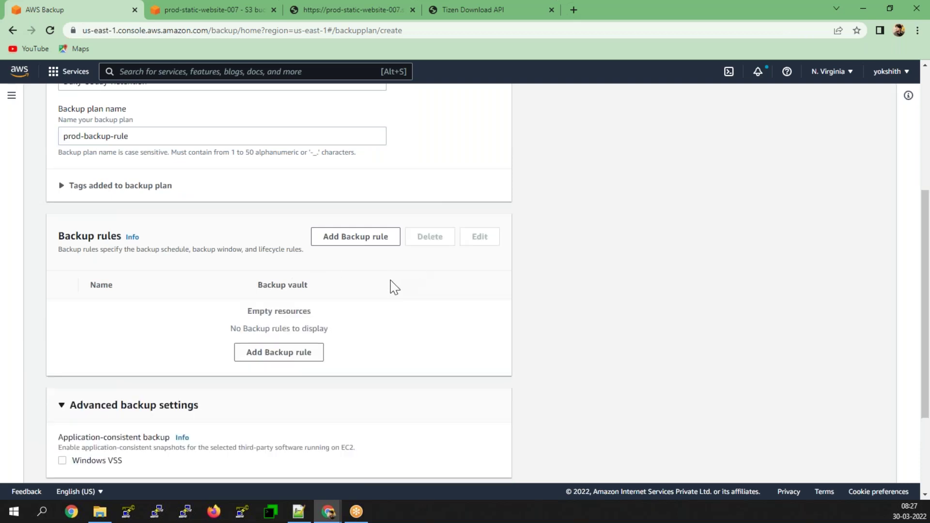
- Add a backup rule using the Default vault and Hourly frequency, with continuous backups for point-in-time recovery enabled
{"action": "left_click", "coordinate": [349, 241]}
{"action": "left_click", "coordinate": [145, 362]}
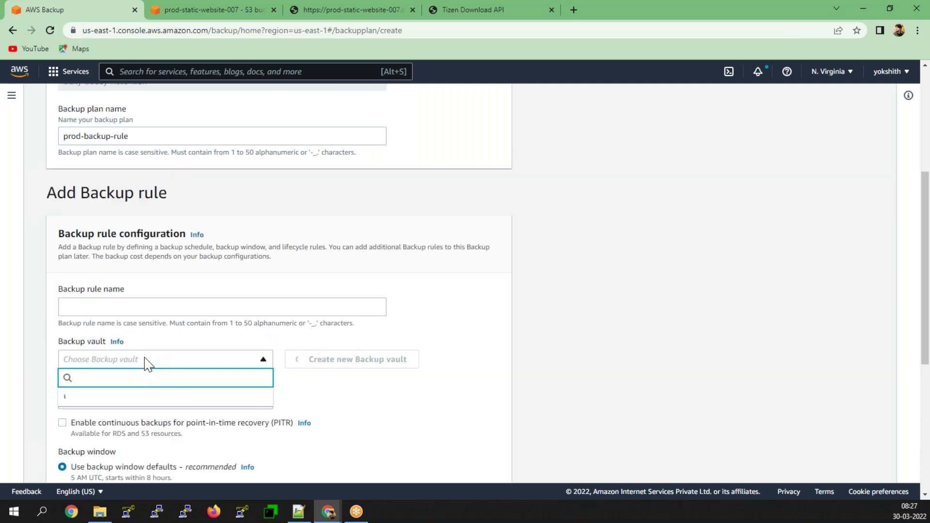
{"action": "left_click", "coordinate": [118, 395]}
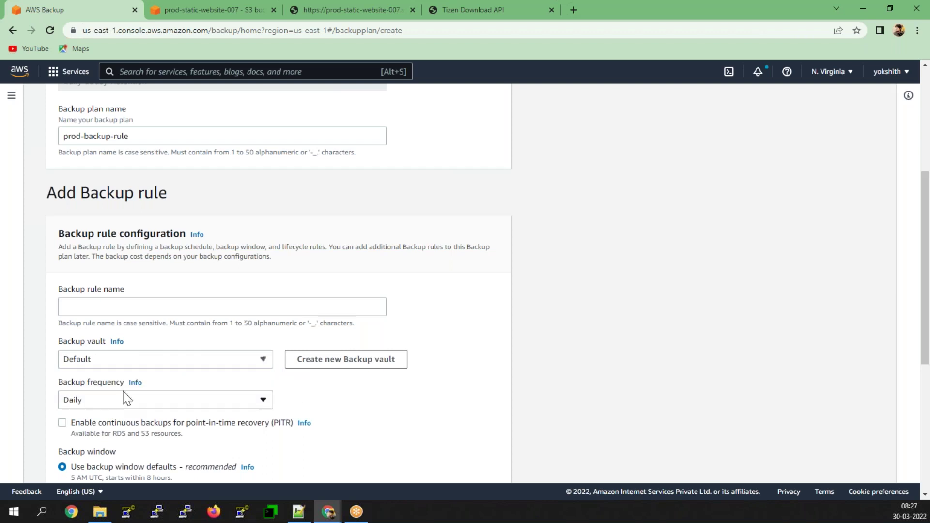
{"action": "left_click", "coordinate": [171, 404]}
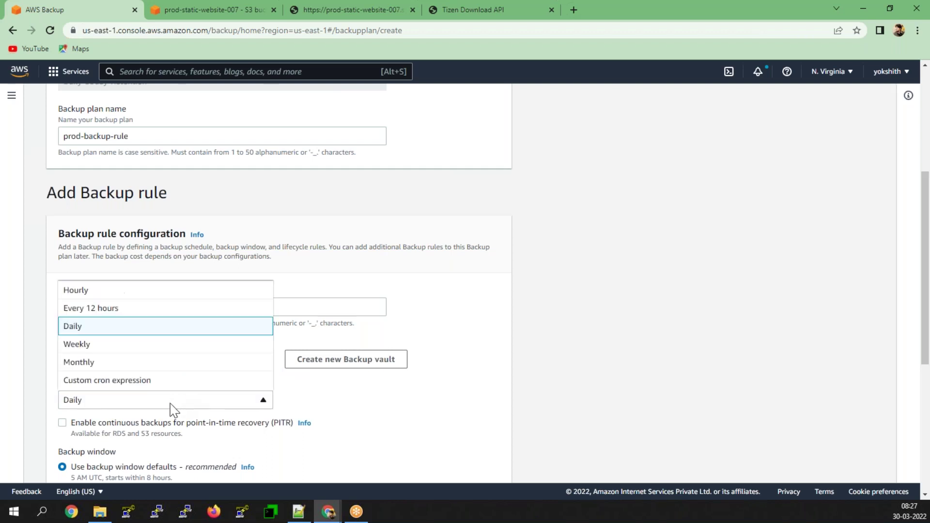
{"action": "left_click", "coordinate": [92, 293]}
{"action": "left_click", "coordinate": [385, 425]}
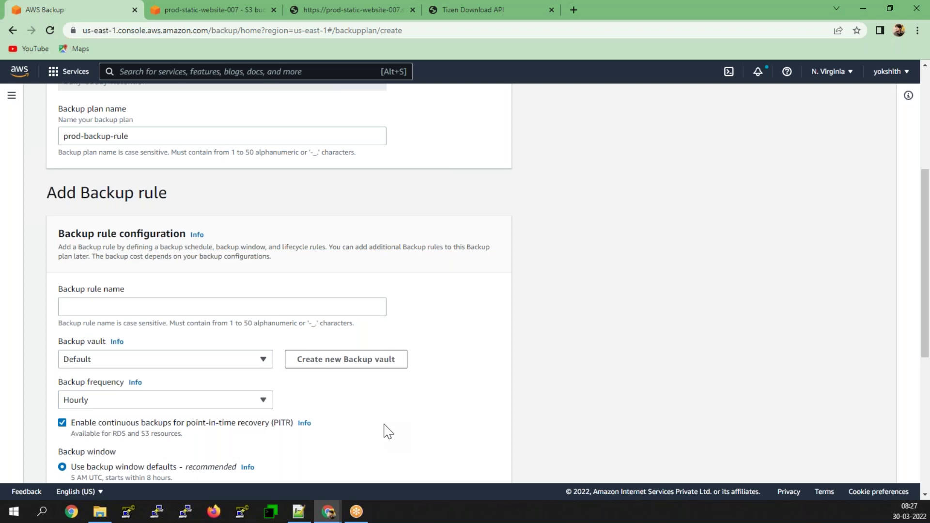
- Try the backup frequencies Every 12 hours, Daily and Weekly for the rule and return it to Hourly
{"action": "left_click", "coordinate": [200, 404]}
{"action": "left_click", "coordinate": [97, 314]}
{"action": "left_click", "coordinate": [118, 404]}
{"action": "left_click", "coordinate": [99, 335]}
{"action": "left_click", "coordinate": [103, 402]}
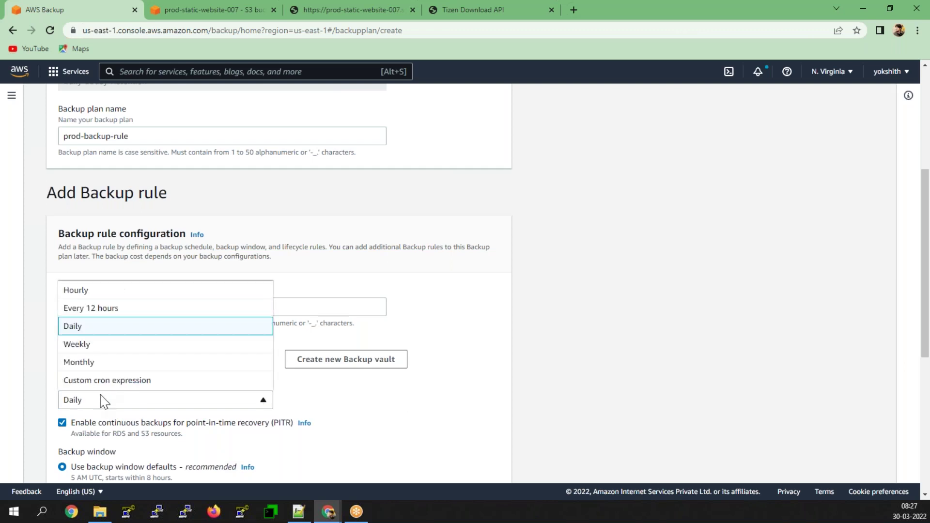
{"action": "left_click", "coordinate": [98, 352]}
{"action": "left_click", "coordinate": [109, 403]}
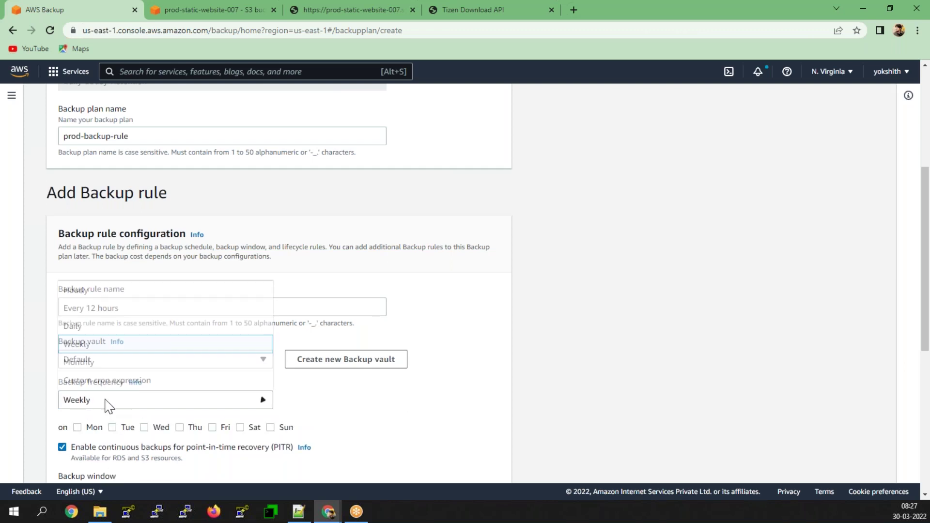
{"action": "left_click", "coordinate": [102, 293]}
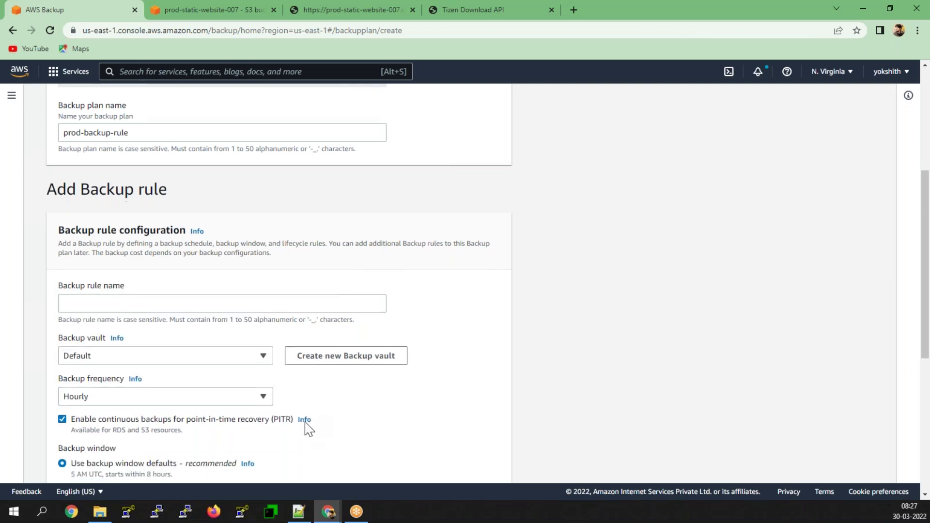
- Try the customized backup window for the rule, return it to the recommended defaults and review the remaining rule settings
{"action": "scroll", "coordinate": [308, 430], "scroll_direction": "down", "scroll_amount": 2}
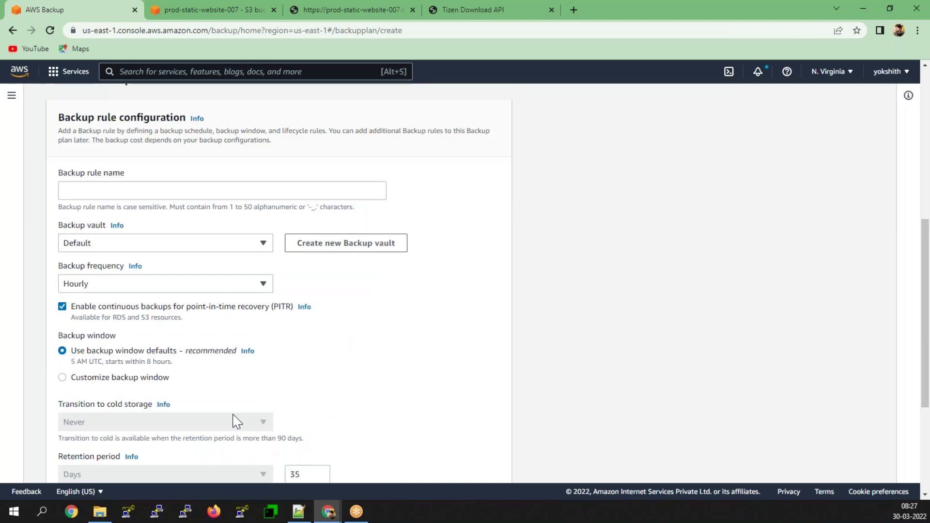
{"action": "left_click", "coordinate": [63, 378]}
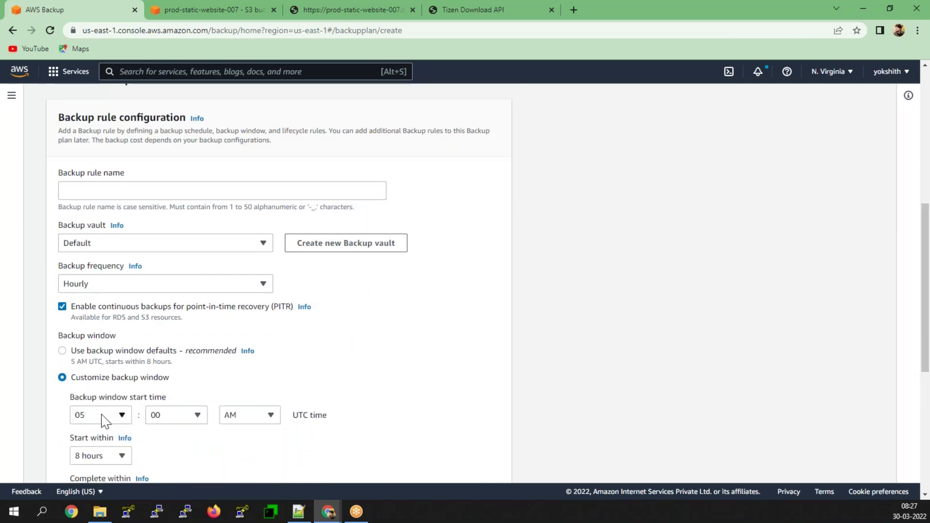
{"action": "left_click", "coordinate": [62, 354]}
{"action": "scroll", "coordinate": [167, 395], "scroll_direction": "down", "scroll_amount": 3}
{"action": "scroll", "coordinate": [167, 395], "scroll_direction": "up", "scroll_amount": 3}
{"action": "scroll", "coordinate": [168, 395], "scroll_direction": "up", "scroll_amount": 1}
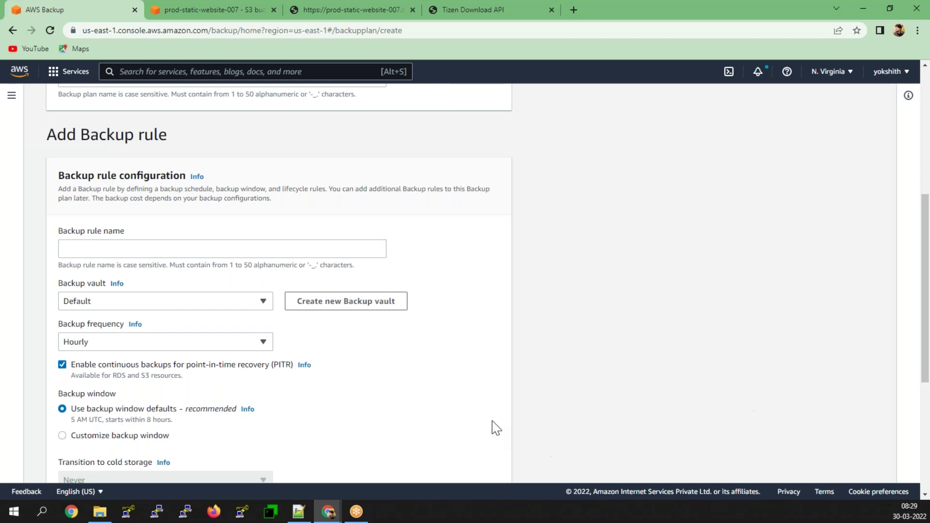
- Set the rule's copy destination to the Asia Pacific (Singapore) Region
{"action": "scroll", "coordinate": [73, 417], "scroll_direction": "down", "scroll_amount": 5}
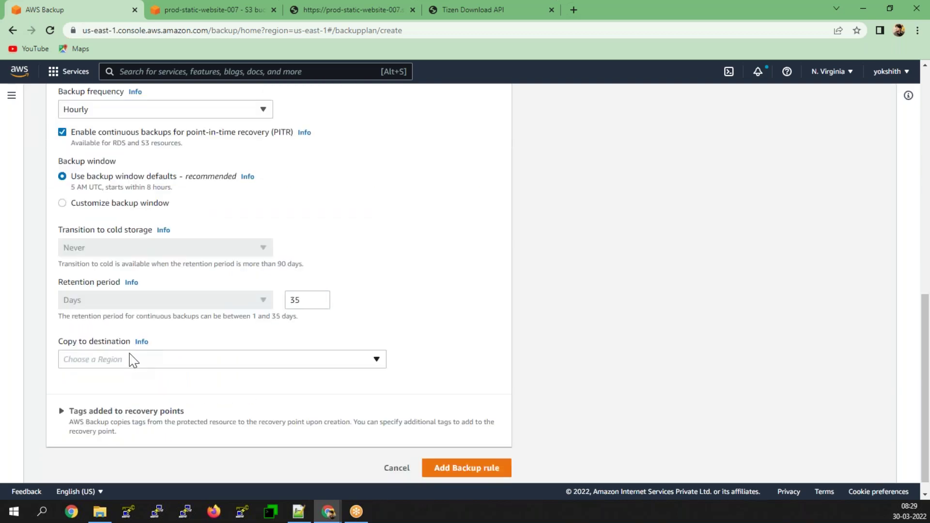
{"action": "left_click", "coordinate": [116, 367]}
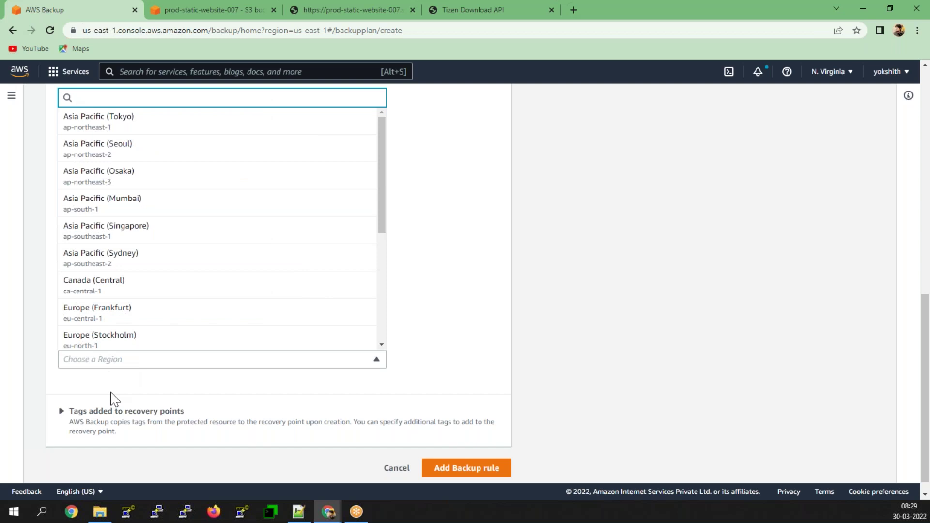
{"action": "left_click", "coordinate": [112, 399]}
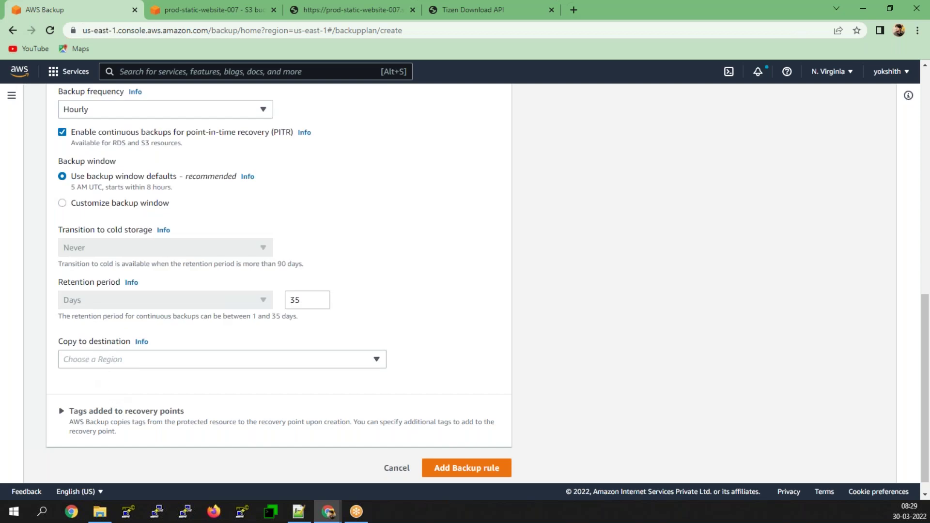
{"action": "left_click", "coordinate": [87, 361]}
{"action": "left_click", "coordinate": [136, 236]}
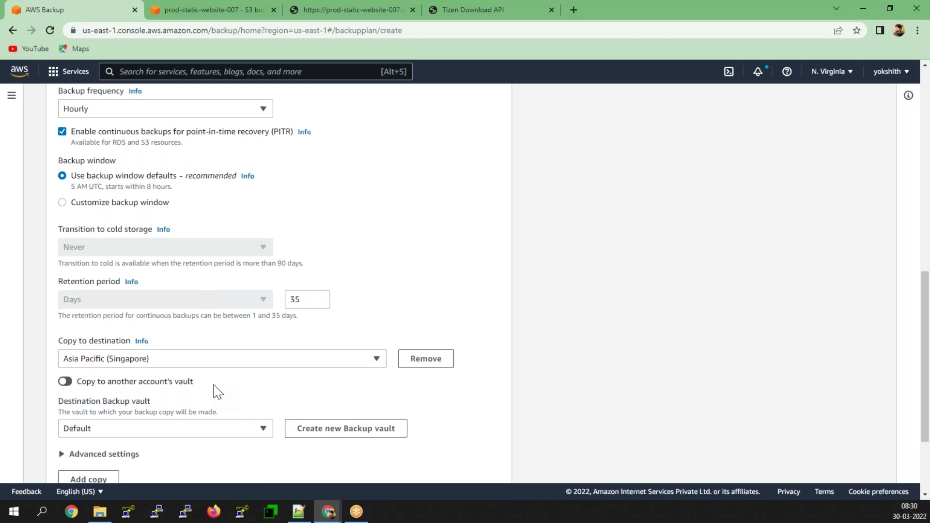
- Name the backup rule prod-backup-rule-hourly and add it to the backup plan
{"action": "scroll", "coordinate": [216, 392], "scroll_direction": "down", "scroll_amount": 3}
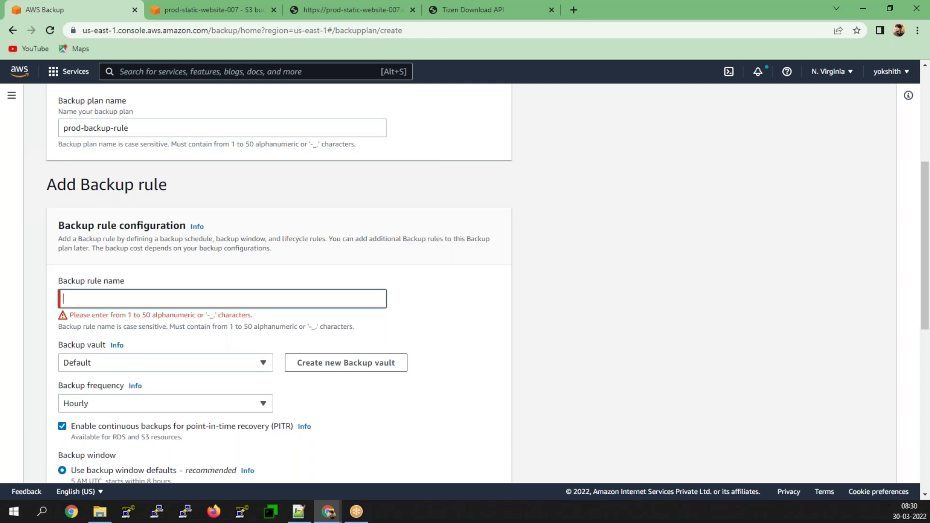
{"action": "type", "text": "prod-bac"}
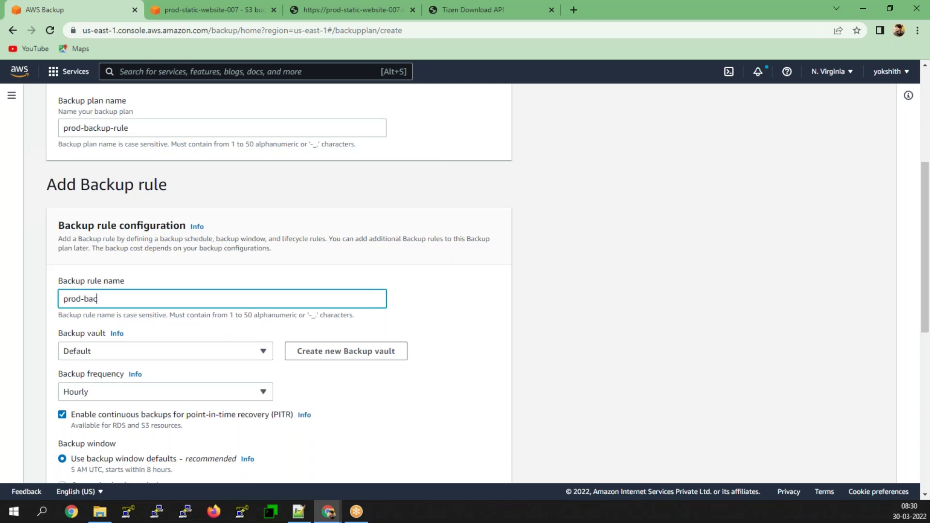
{"action": "type", "text": "kup-rule-hourly"}
{"action": "scroll", "coordinate": [453, 440], "scroll_direction": "down", "scroll_amount": 10}
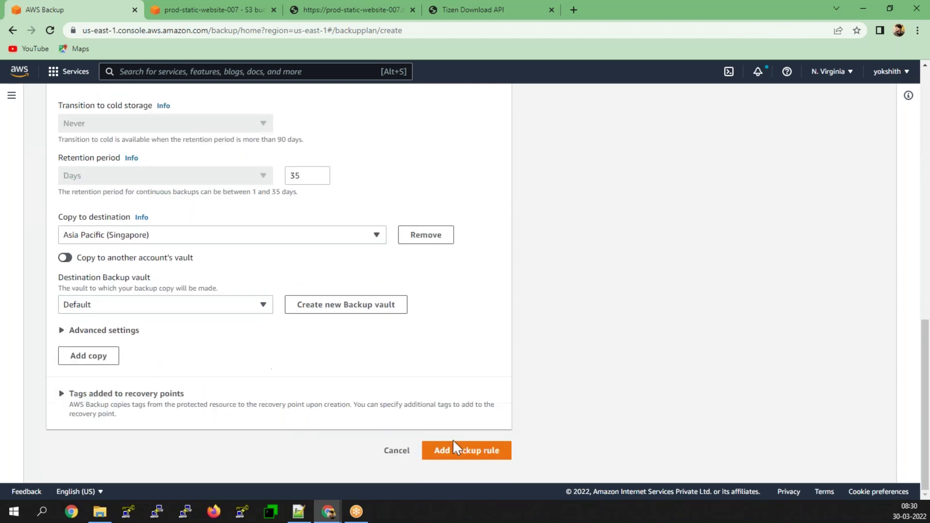
{"action": "left_click", "coordinate": [455, 451]}
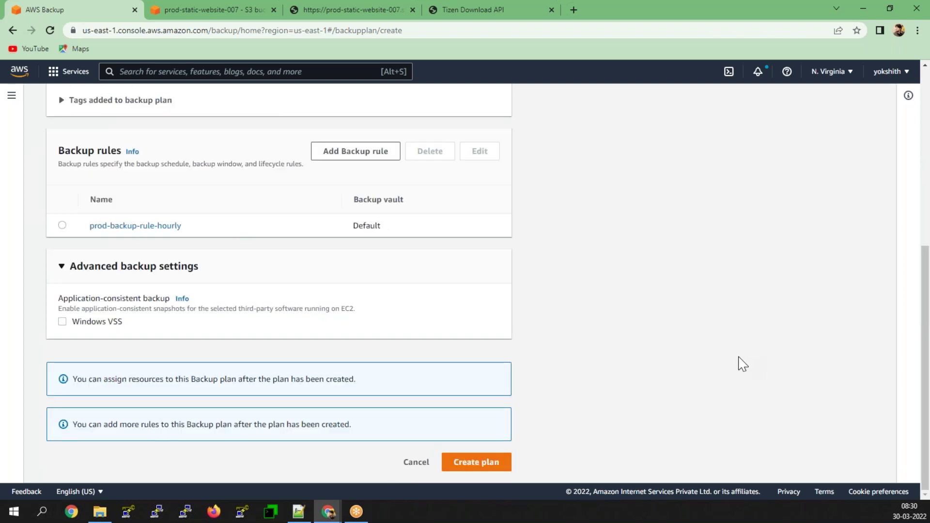
- Create the backup plan and review its summary, backup rules and resource assignments
{"action": "left_click", "coordinate": [503, 465]}
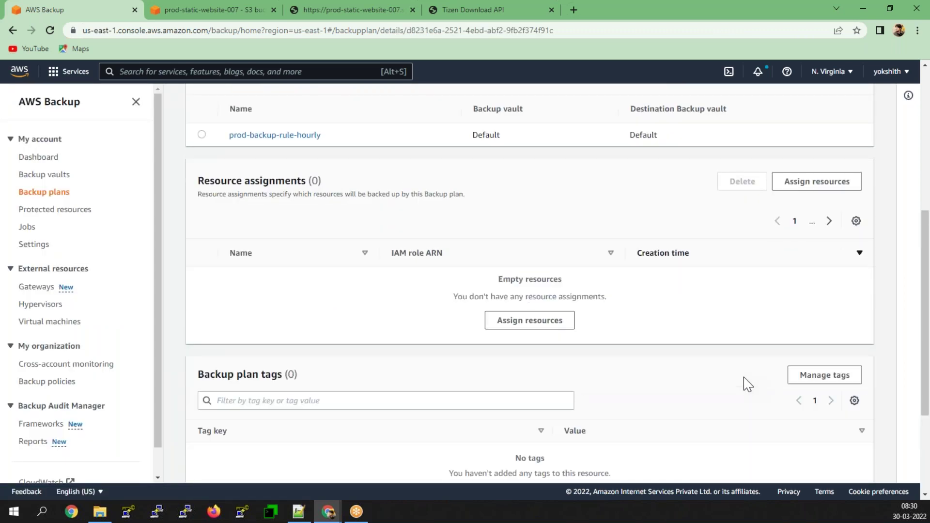
{"action": "scroll", "coordinate": [746, 383], "scroll_direction": "down", "scroll_amount": 3}
{"action": "scroll", "coordinate": [746, 383], "scroll_direction": "up", "scroll_amount": 3}
{"action": "scroll", "coordinate": [371, 328], "scroll_direction": "up", "scroll_amount": 4}
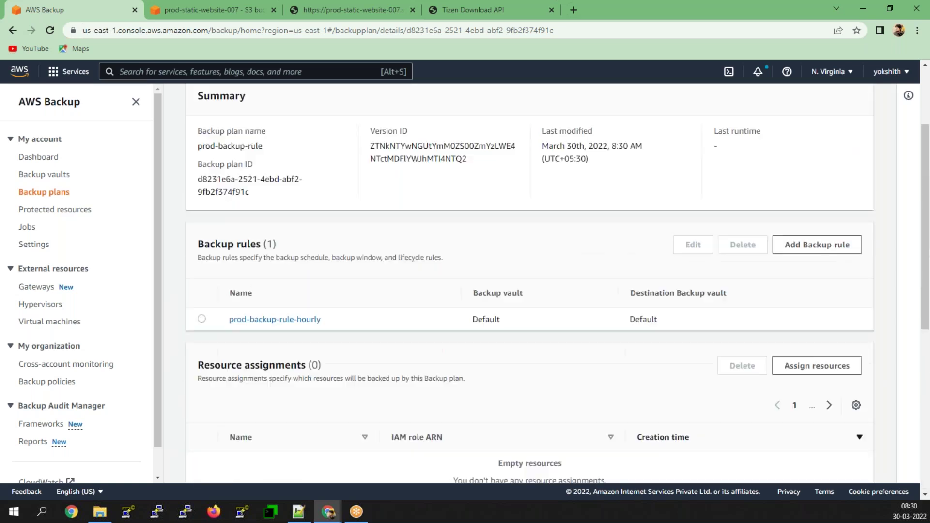
{"action": "scroll", "coordinate": [390, 324], "scroll_direction": "down", "scroll_amount": 2}
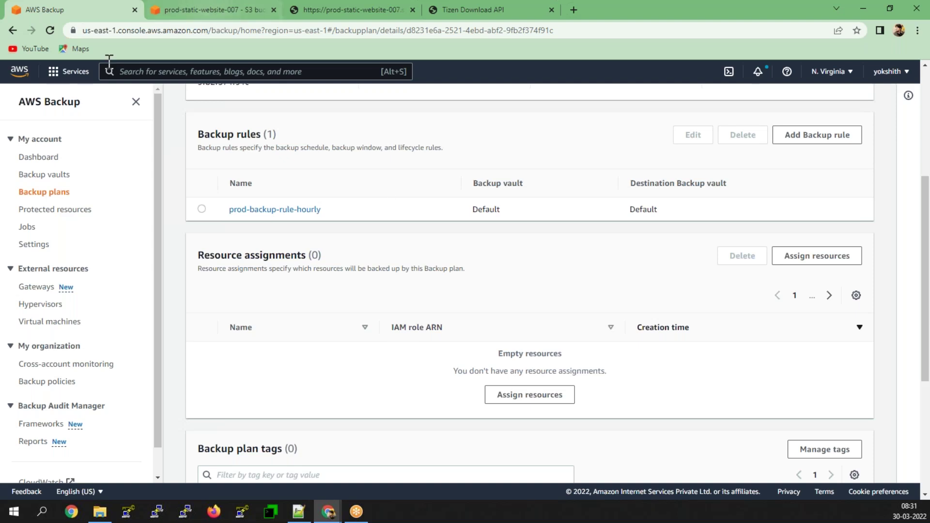
- Go to the EC2 instances, dismiss the welcome message and select the OpenSwan-VPC instance
{"action": "left_click", "coordinate": [84, 79]}
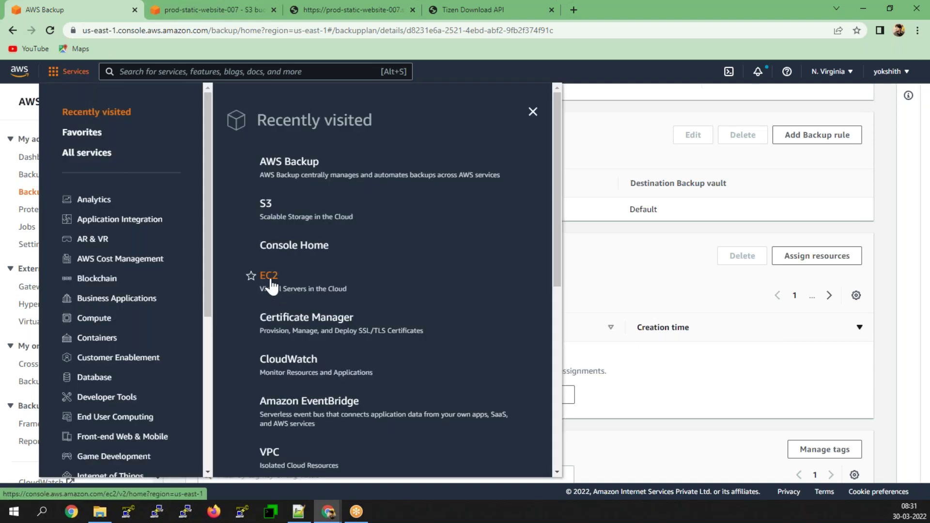
{"action": "left_click", "coordinate": [269, 278]}
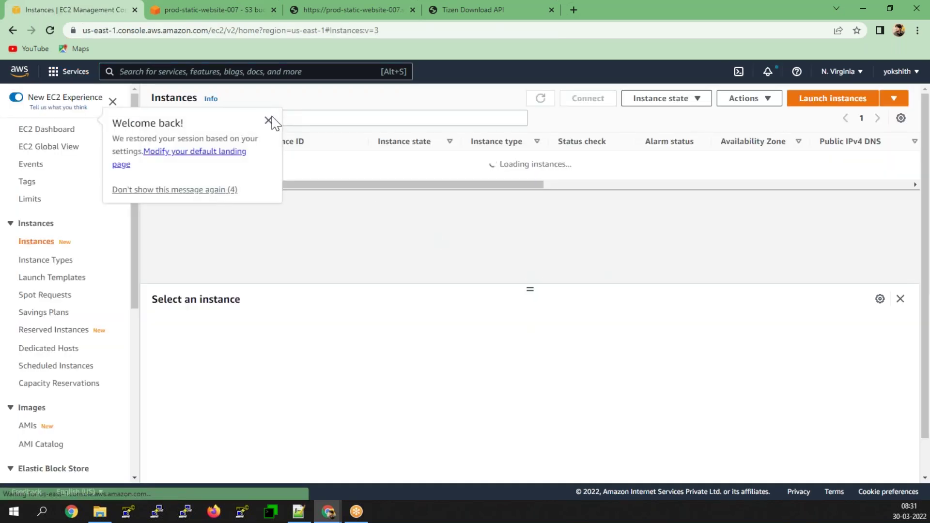
{"action": "left_click", "coordinate": [269, 120]}
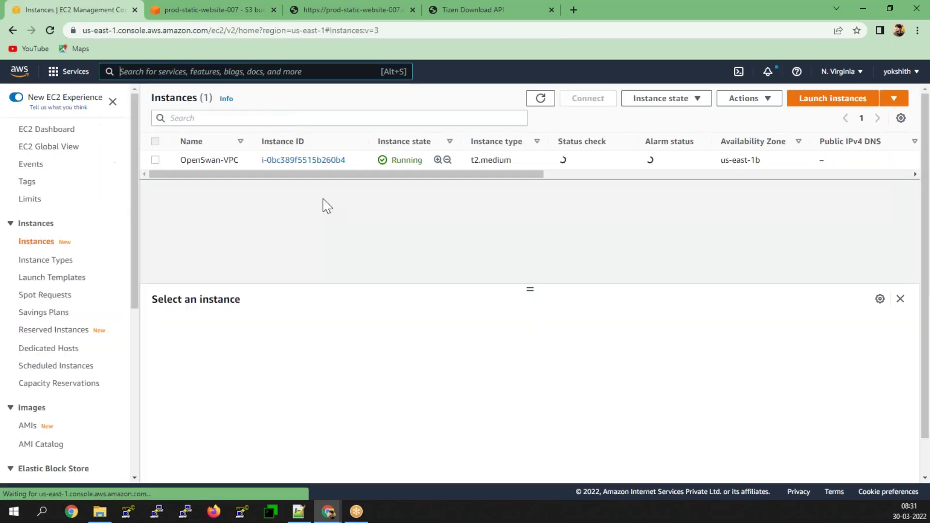
{"action": "left_click", "coordinate": [155, 160]}
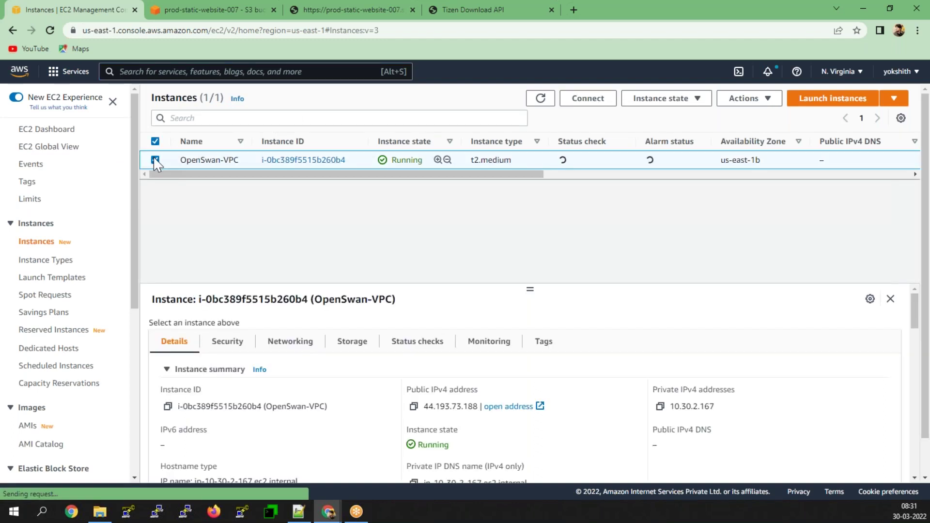
- Examine the OpenSwan-VPC instance's storage details, including the root device, block devices and root volume replacement tasks
{"action": "left_click", "coordinate": [361, 345]}
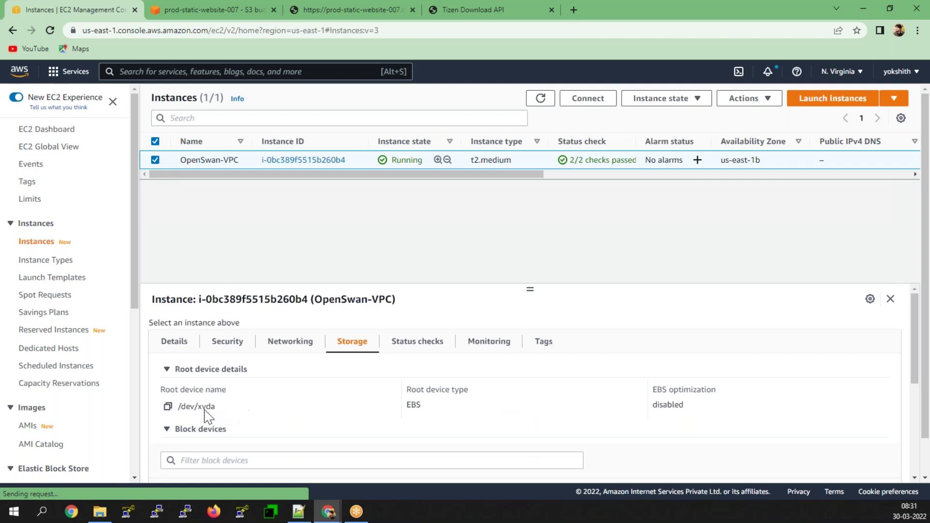
{"action": "left_click", "coordinate": [182, 429]}
{"action": "scroll", "coordinate": [184, 388], "scroll_direction": "down", "scroll_amount": 1}
{"action": "scroll", "coordinate": [272, 411], "scroll_direction": "down", "scroll_amount": 1}
{"action": "scroll", "coordinate": [272, 411], "scroll_direction": "up", "scroll_amount": 2}
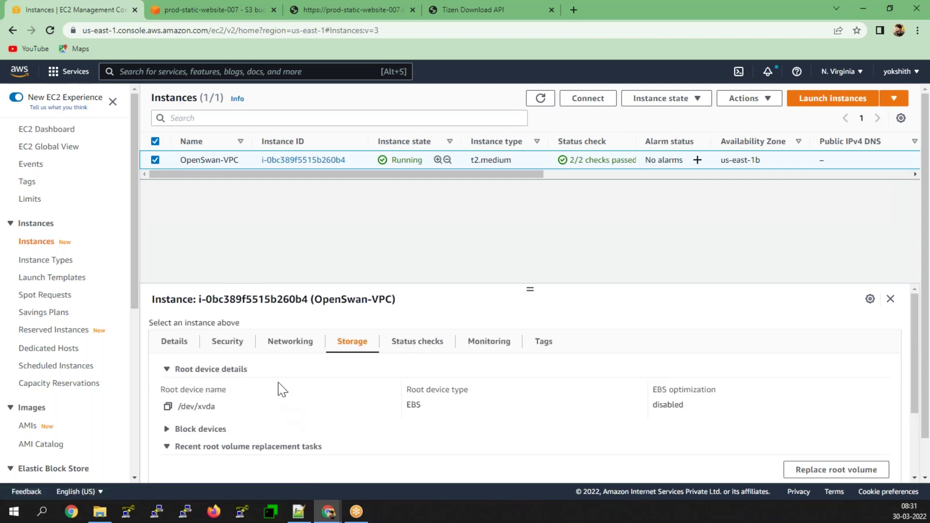
{"action": "left_click", "coordinate": [167, 369]}
{"action": "left_click", "coordinate": [167, 369]}
{"action": "scroll", "coordinate": [623, 416], "scroll_direction": "down", "scroll_amount": 2}
{"action": "scroll", "coordinate": [443, 424], "scroll_direction": "down", "scroll_amount": 1}
- Select the OpenSwan-VPC volume among the Elastic Block Store volumes, enlarge its details and open its tags for editing
{"action": "scroll", "coordinate": [28, 368], "scroll_direction": "down", "scroll_amount": 2}
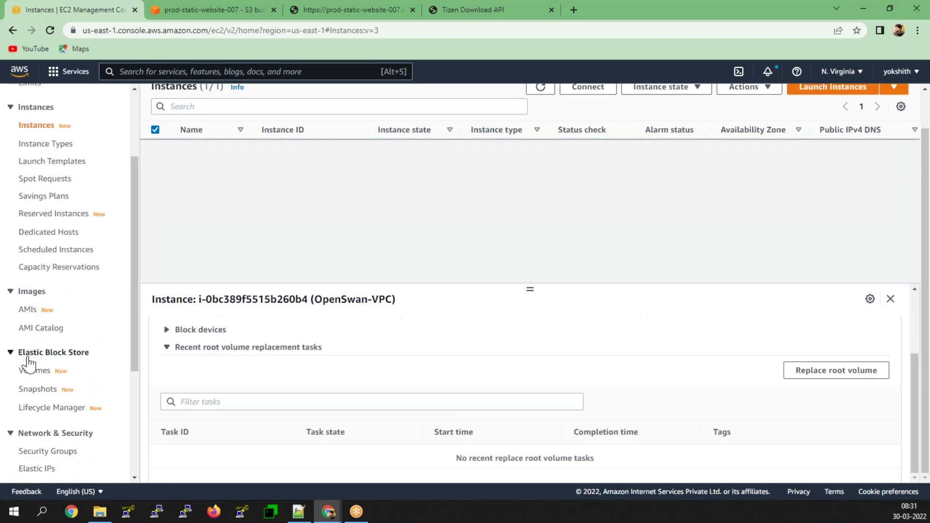
{"action": "left_click", "coordinate": [33, 371]}
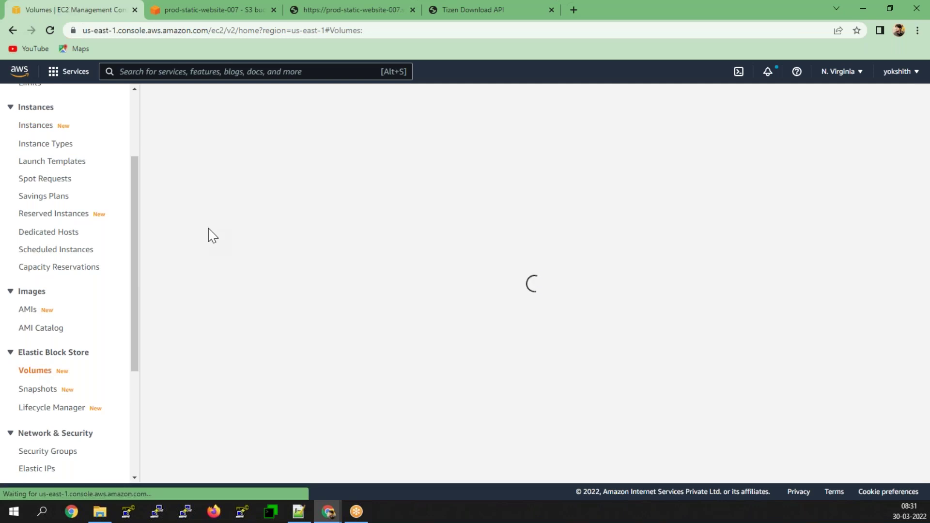
{"action": "left_click", "coordinate": [155, 161]}
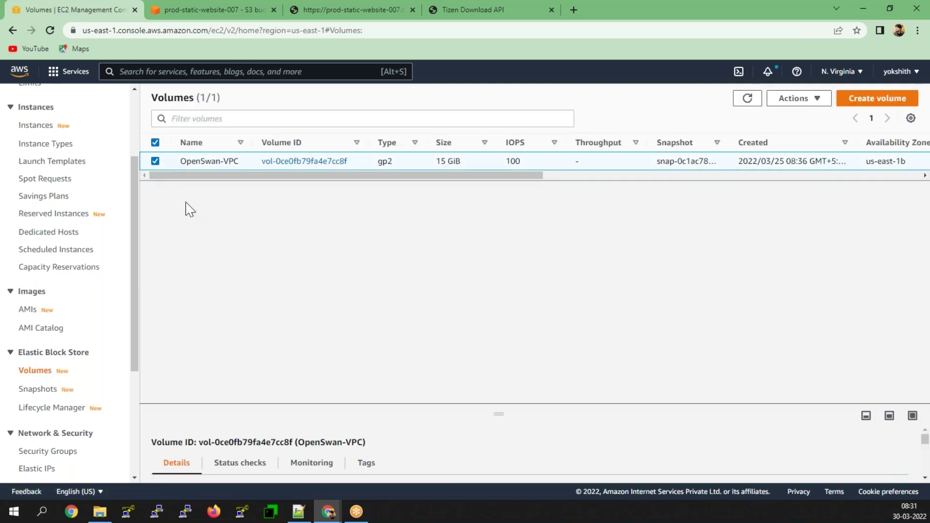
{"action": "left_click_drag", "start_coordinate": [480, 415], "coordinate": [480, 235]}
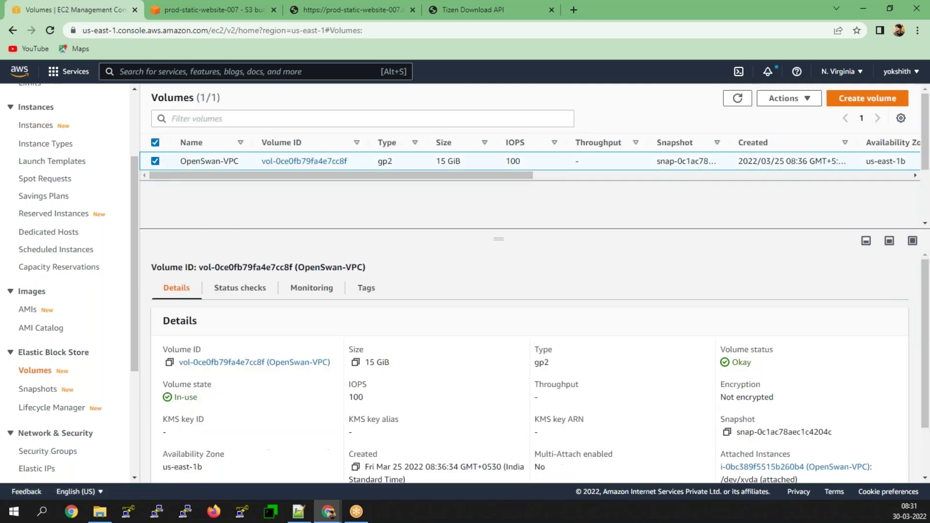
{"action": "left_click", "coordinate": [367, 288]}
{"action": "left_click", "coordinate": [866, 325]}
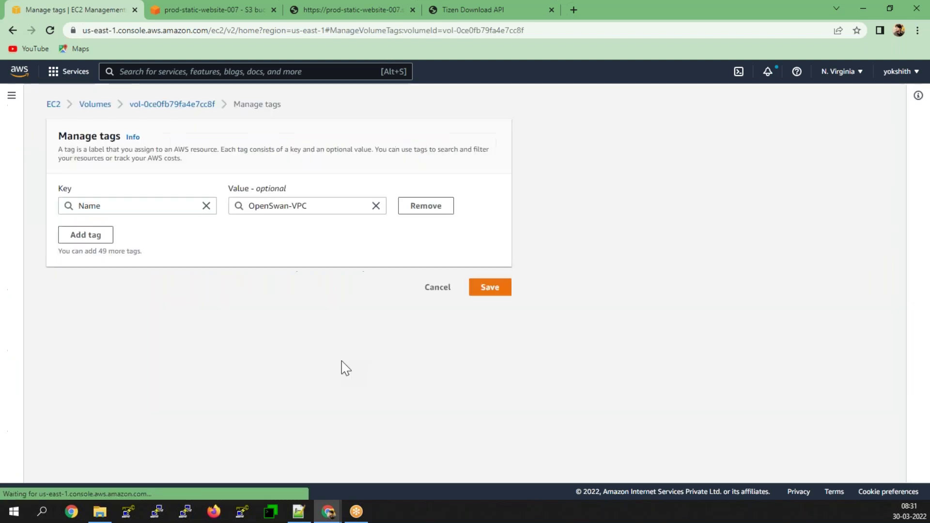
- Add a tag with key backup and value true to the volume, save it and check the volume's tags
{"action": "left_click", "coordinate": [85, 235]}
{"action": "type", "text": "backup"}
{"action": "key", "text": "Tab"}
{"action": "type", "text": "true"}
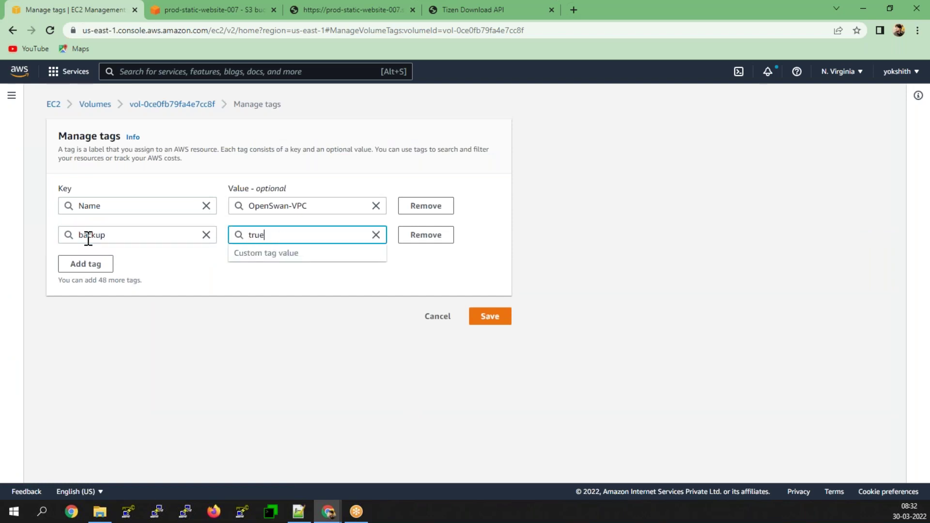
{"action": "left_click", "coordinate": [204, 265]}
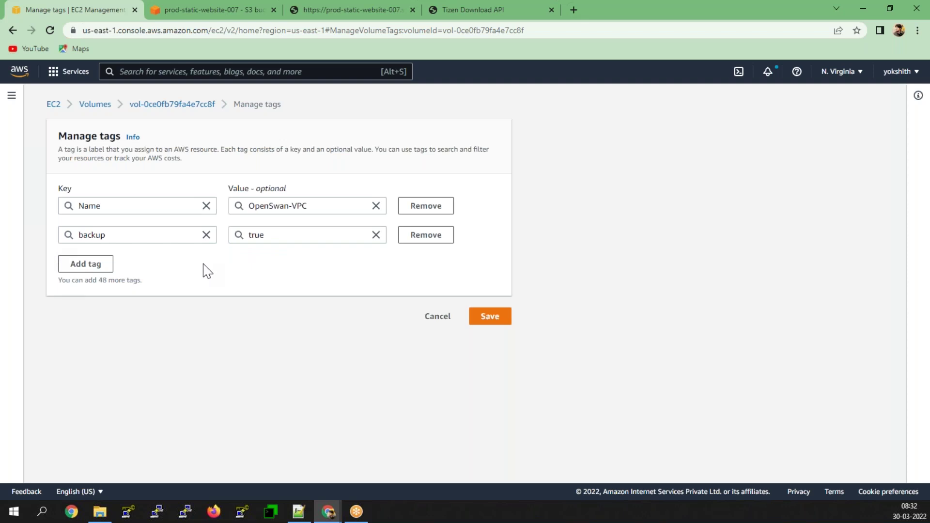
{"action": "left_click", "coordinate": [487, 318]}
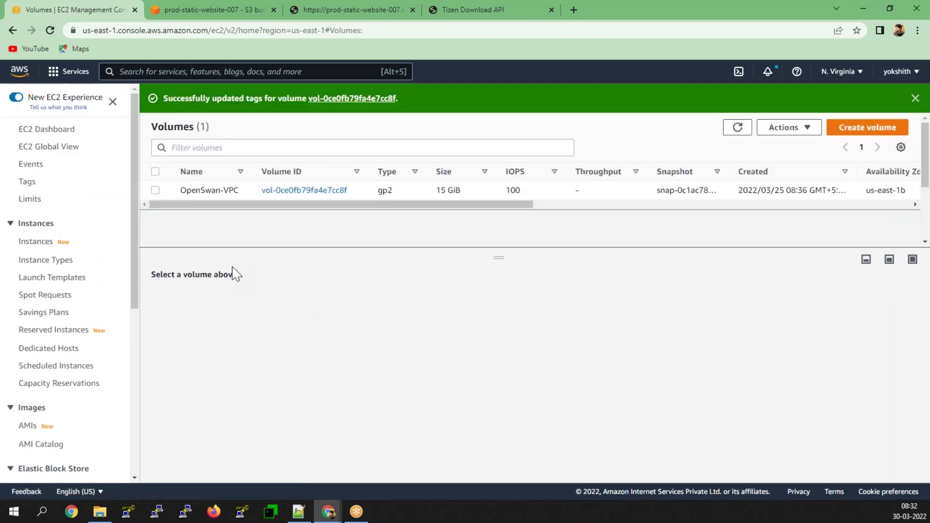
{"action": "left_click", "coordinate": [156, 190]}
{"action": "left_click", "coordinate": [367, 306]}
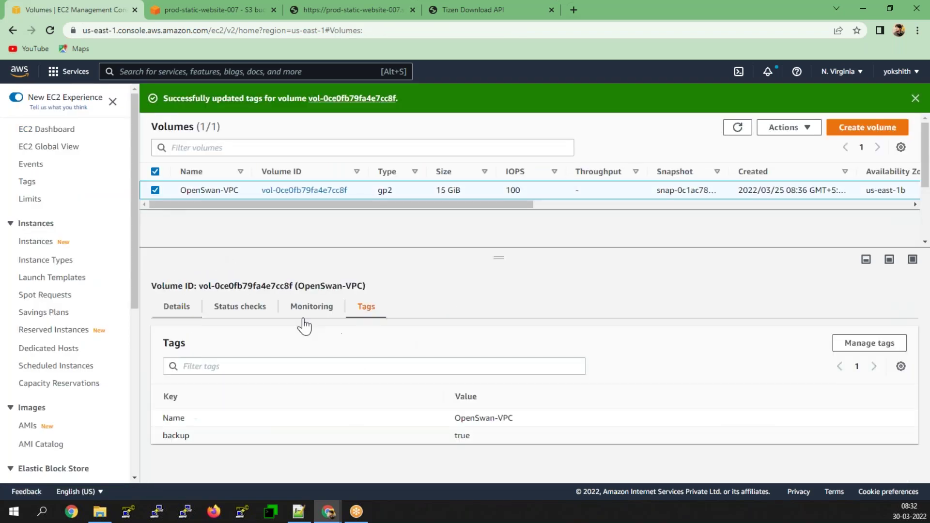
- Return to AWS Backup and view the dashboard and the backup vaults
{"action": "scroll", "coordinate": [82, 364], "scroll_direction": "down", "scroll_amount": 2}
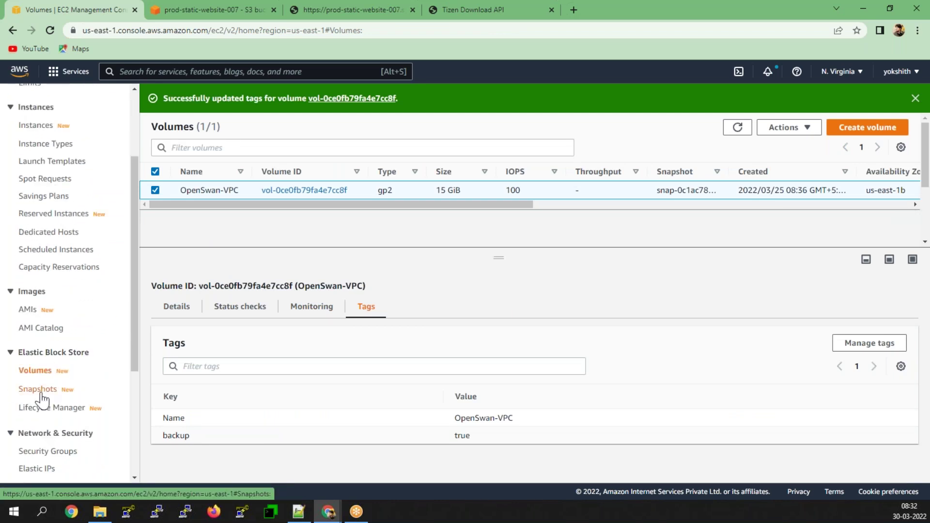
{"action": "scroll", "coordinate": [43, 398], "scroll_direction": "down", "scroll_amount": 3}
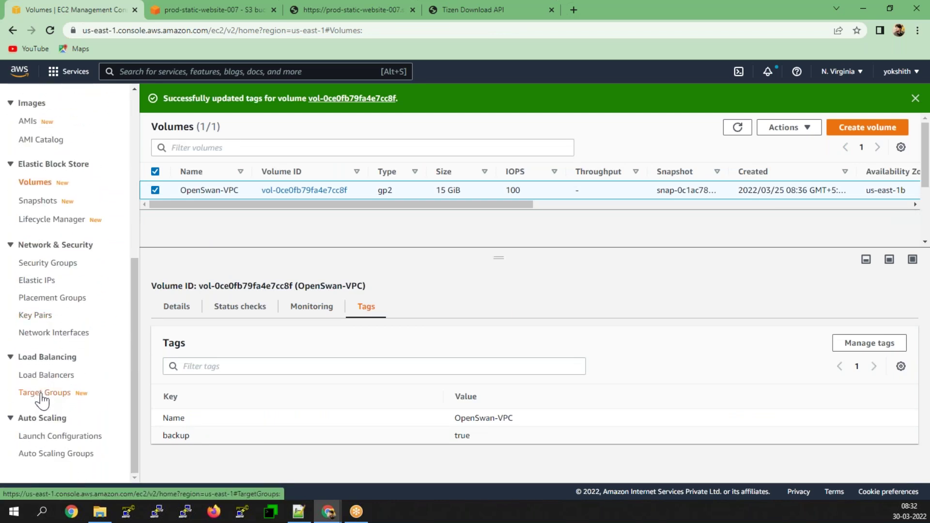
{"action": "scroll", "coordinate": [41, 398], "scroll_direction": "up", "scroll_amount": 5}
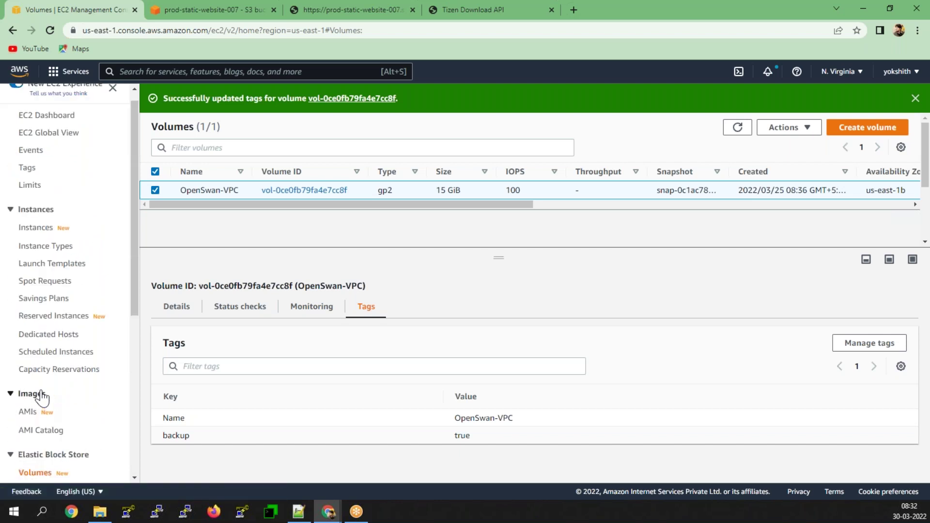
{"action": "left_click", "coordinate": [68, 73]}
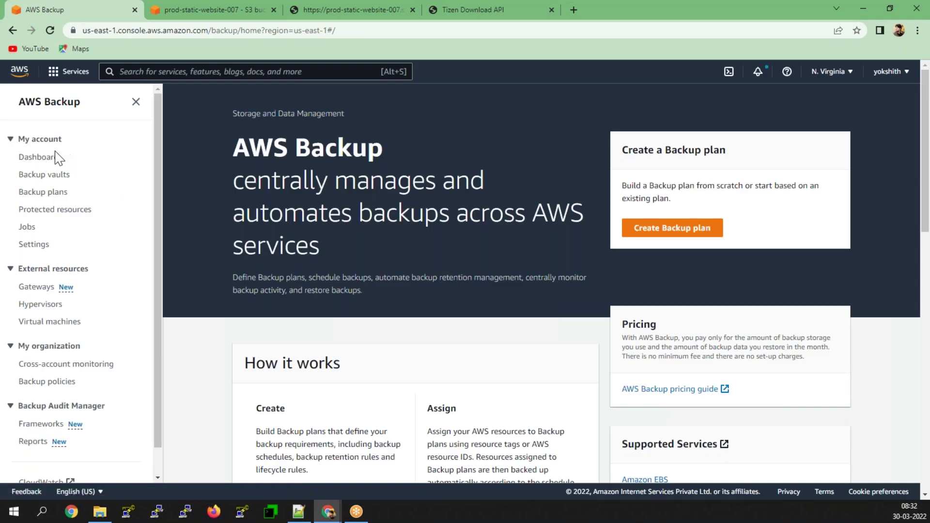
{"action": "left_click", "coordinate": [56, 158]}
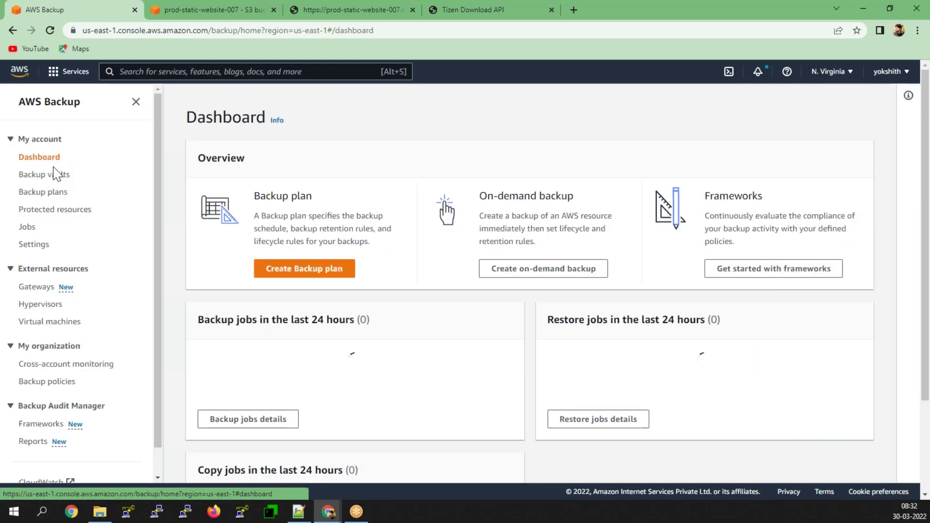
{"action": "left_click", "coordinate": [56, 174]}
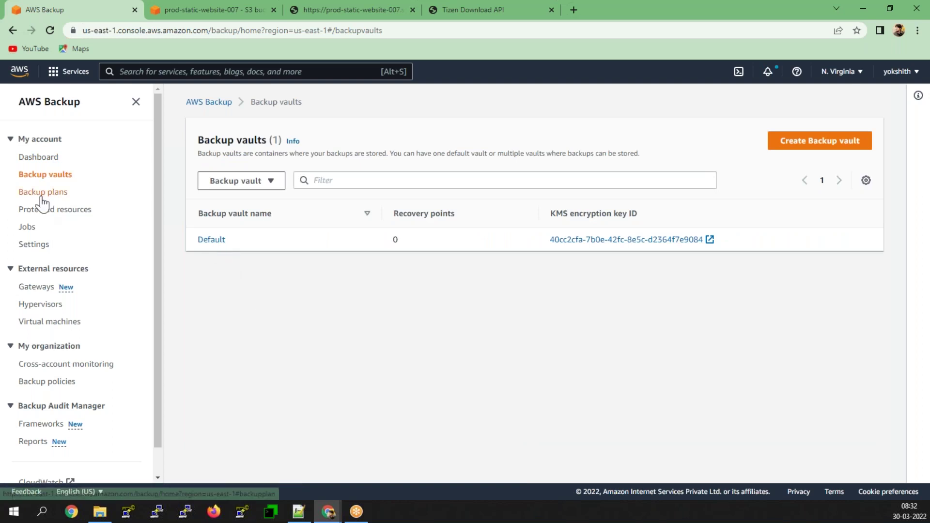
- Open the prod-backup-rule backup plan, review its sections and start a new resource assignment
{"action": "left_click", "coordinate": [43, 194]}
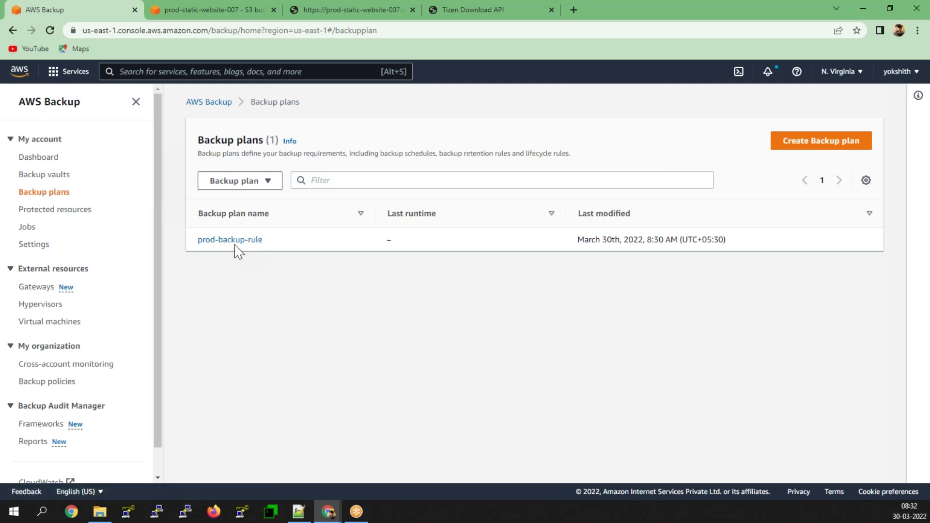
{"action": "left_click", "coordinate": [43, 176]}
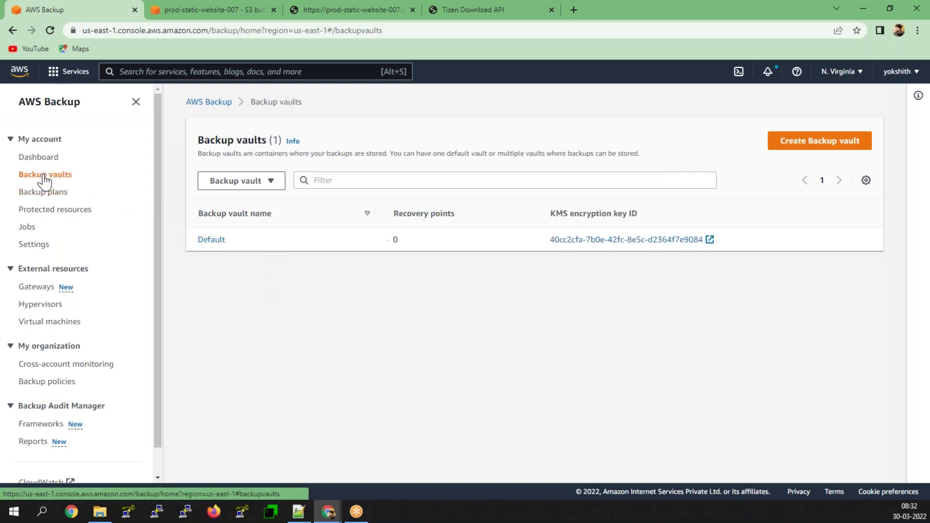
{"action": "left_click", "coordinate": [42, 193]}
{"action": "left_click", "coordinate": [204, 248]}
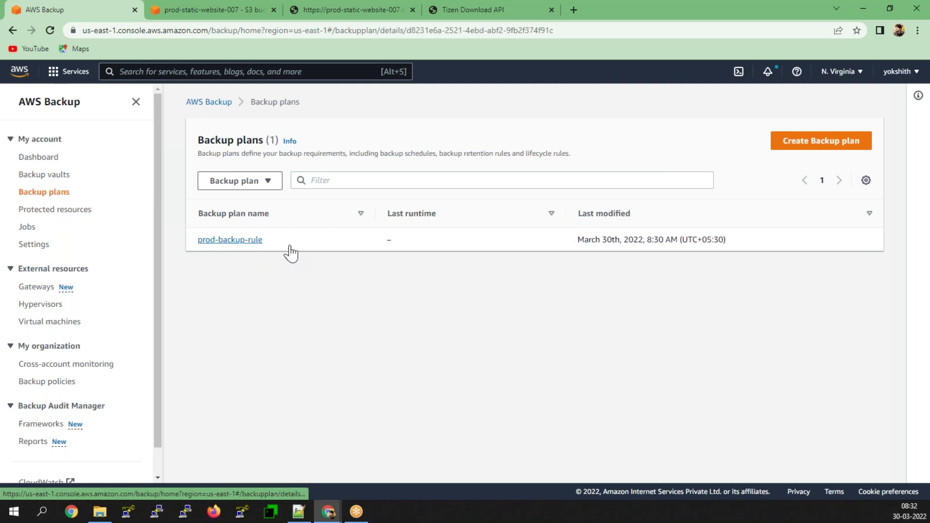
{"action": "scroll", "coordinate": [446, 412], "scroll_direction": "down", "scroll_amount": 6}
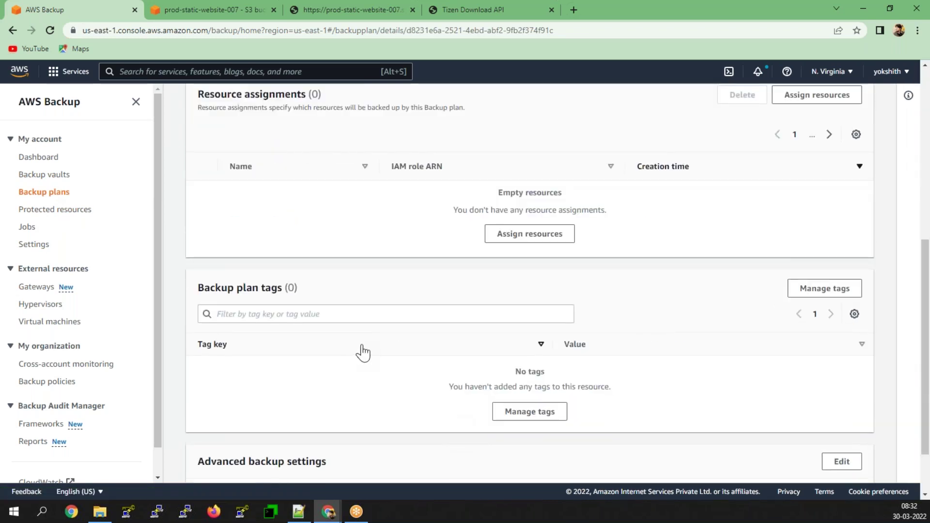
{"action": "scroll", "coordinate": [382, 224], "scroll_direction": "up", "scroll_amount": 2}
{"action": "left_click", "coordinate": [833, 215]}
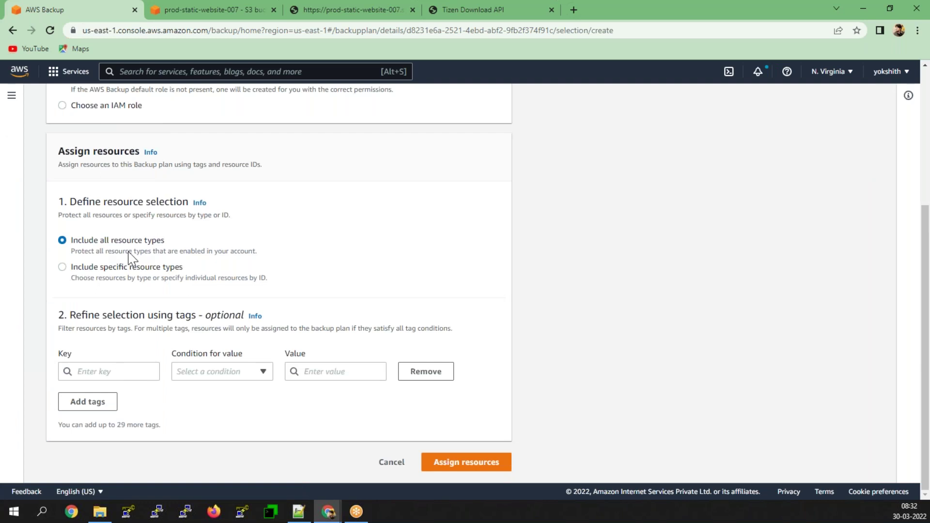
- Name the resource assignment ebs-volumes
{"action": "scroll", "coordinate": [131, 296], "scroll_direction": "up", "scroll_amount": 3}
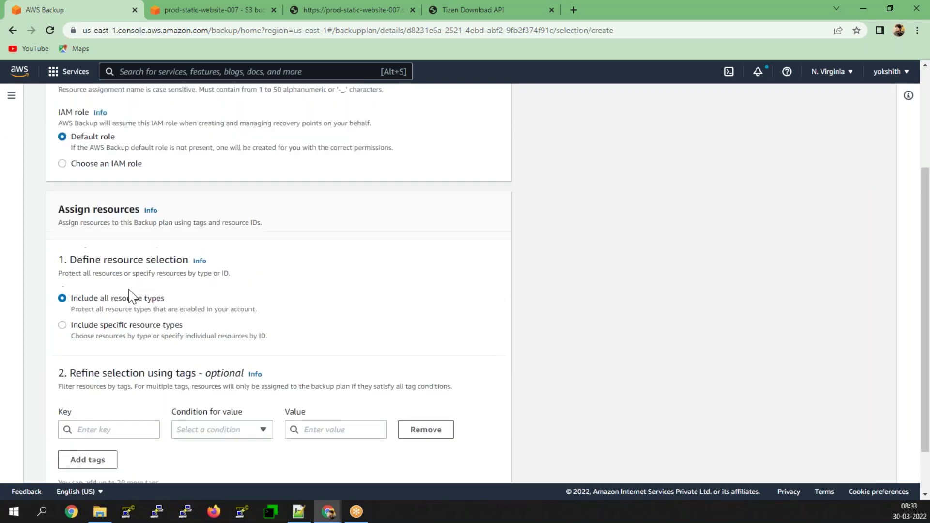
{"action": "scroll", "coordinate": [131, 296], "scroll_direction": "up", "scroll_amount": 1}
{"action": "left_click", "coordinate": [107, 189]}
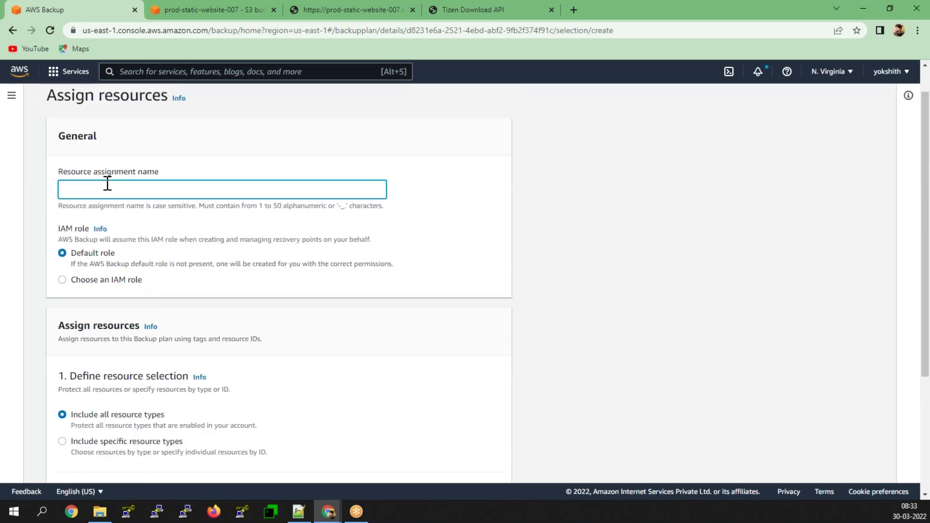
{"action": "type", "text": "ebs-volumes"}
- Refine the resource selection to the tag backup with condition Equals and value true, then assign the resources and confirm
{"action": "scroll", "coordinate": [191, 291], "scroll_direction": "down", "scroll_amount": 3}
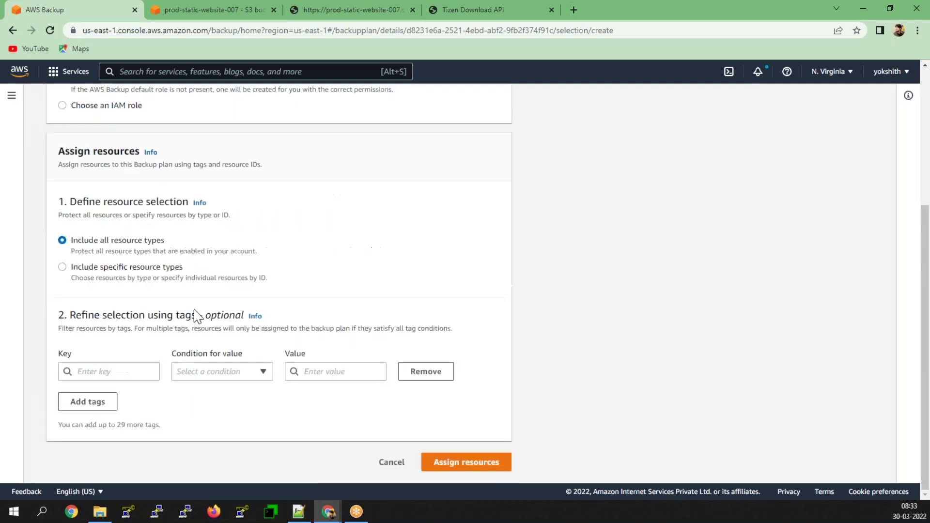
{"action": "left_click", "coordinate": [116, 373]}
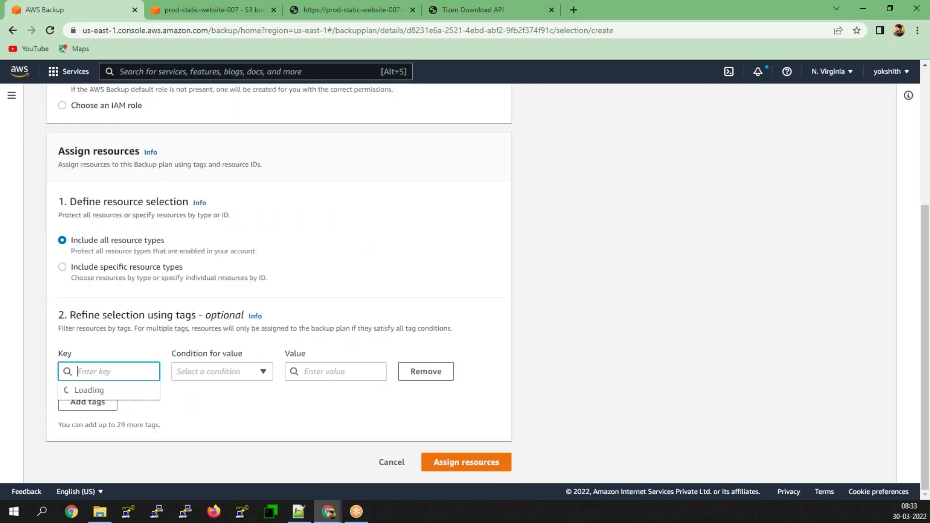
{"action": "left_click", "coordinate": [100, 409]}
{"action": "left_click", "coordinate": [188, 376]}
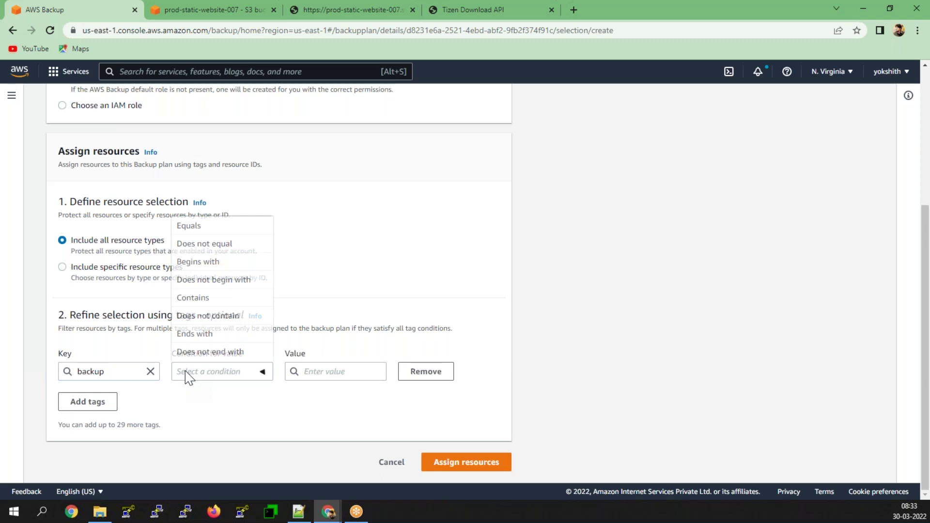
{"action": "left_click", "coordinate": [228, 228]}
{"action": "left_click", "coordinate": [318, 373]}
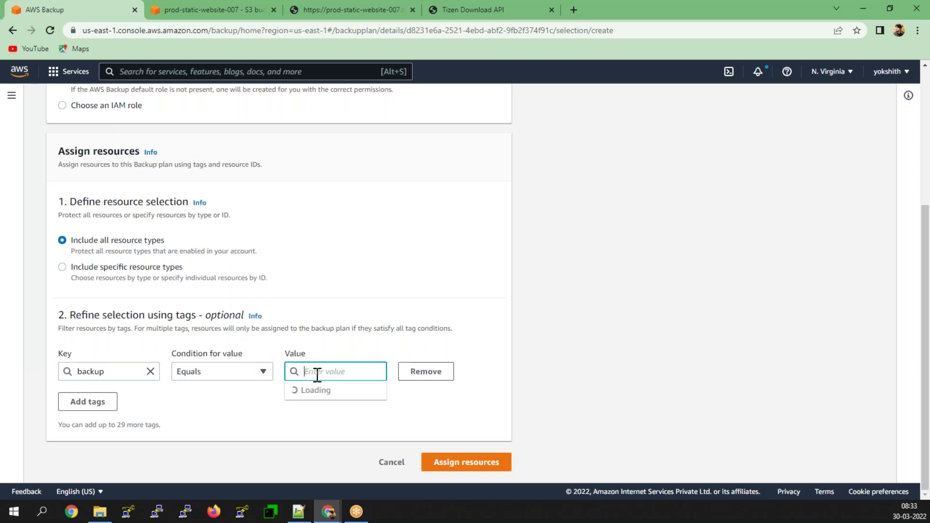
{"action": "left_click", "coordinate": [314, 391]}
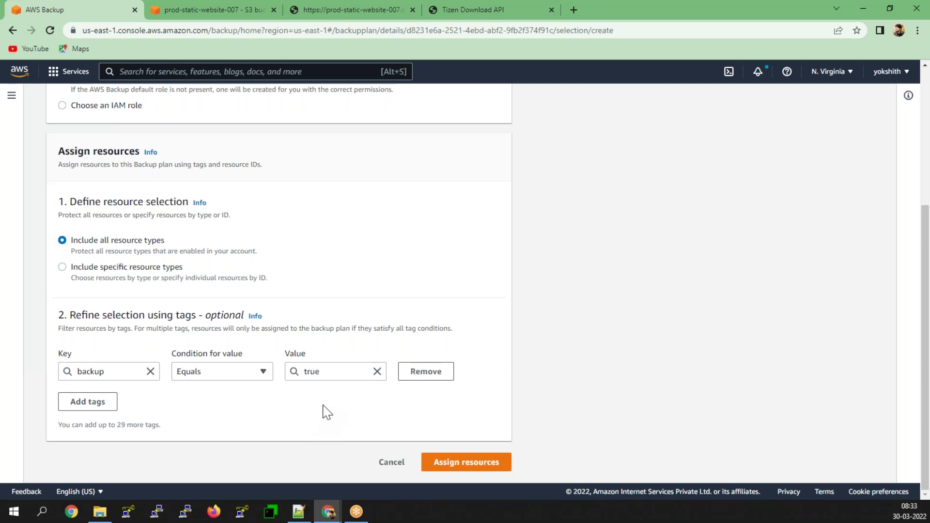
{"action": "left_click", "coordinate": [484, 465]}
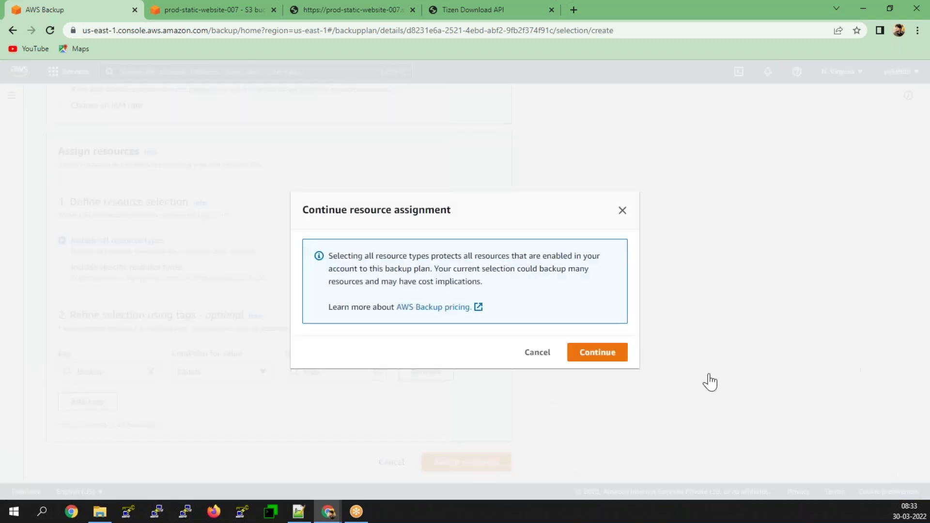
{"action": "left_click", "coordinate": [601, 361]}
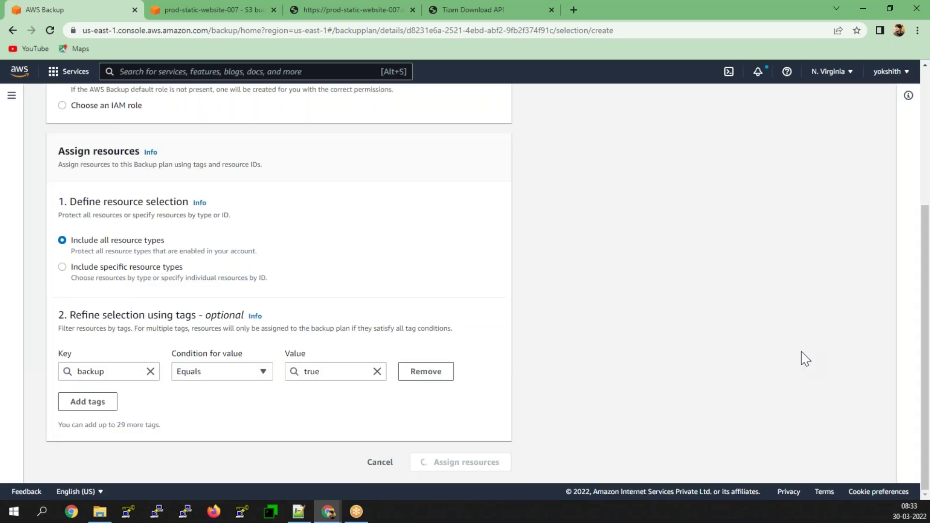
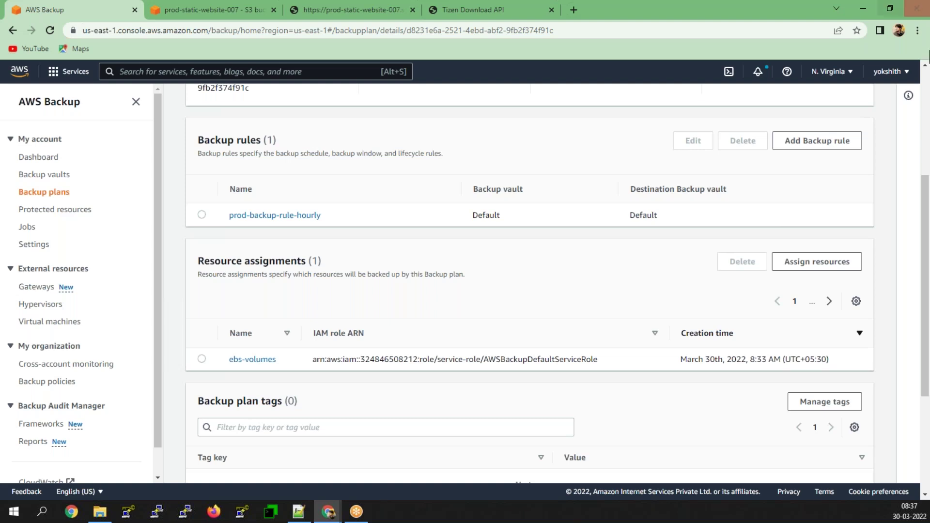
- Return to the AWS Management Console home, check the Tizen Download API page and open aws.amazon.com in a new browser tab
{"action": "left_click", "coordinate": [19, 71]}
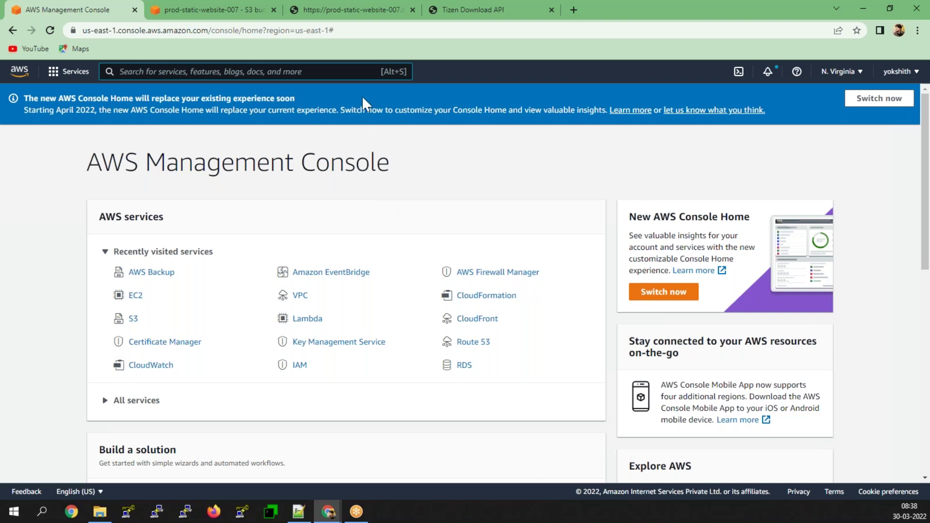
{"action": "left_click", "coordinate": [510, 9]}
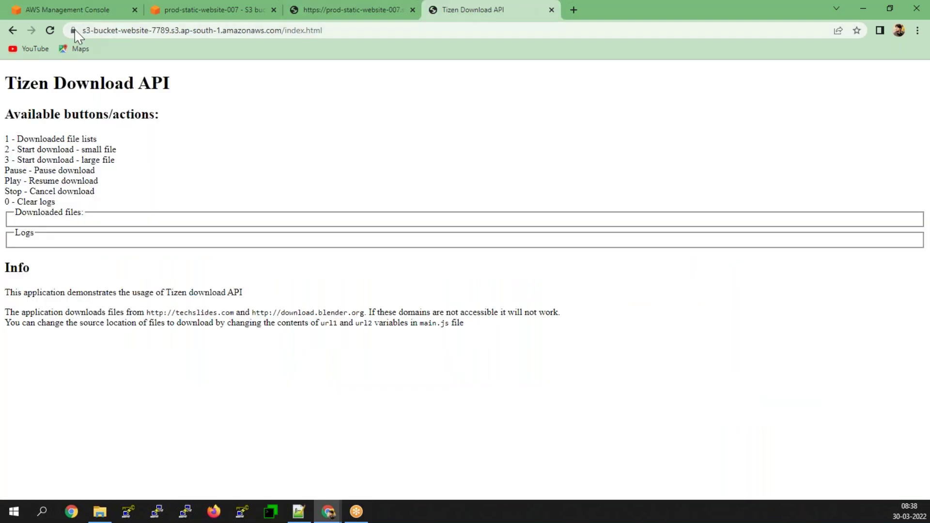
{"action": "left_click", "coordinate": [573, 10]}
{"action": "left_click", "coordinate": [550, 30]}
{"action": "type", "text": "aws"}
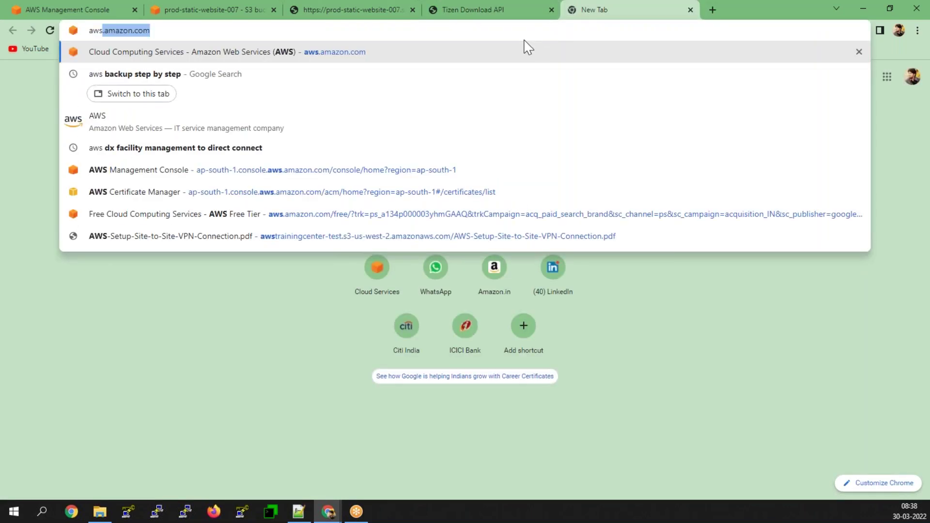
{"action": "key", "text": "Return"}
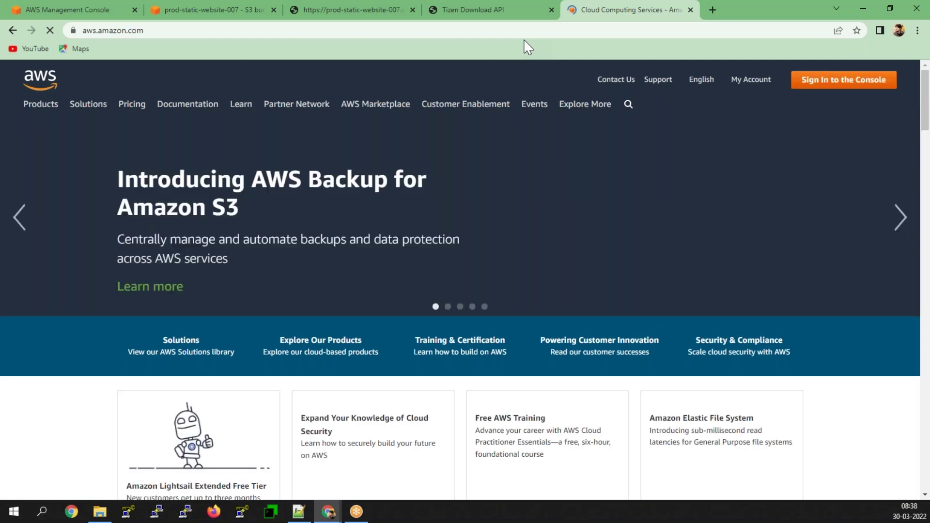
- View the certificate of aws.amazon.com, highlight its intended purposes and close the certificate window
{"action": "left_click", "coordinate": [73, 30]}
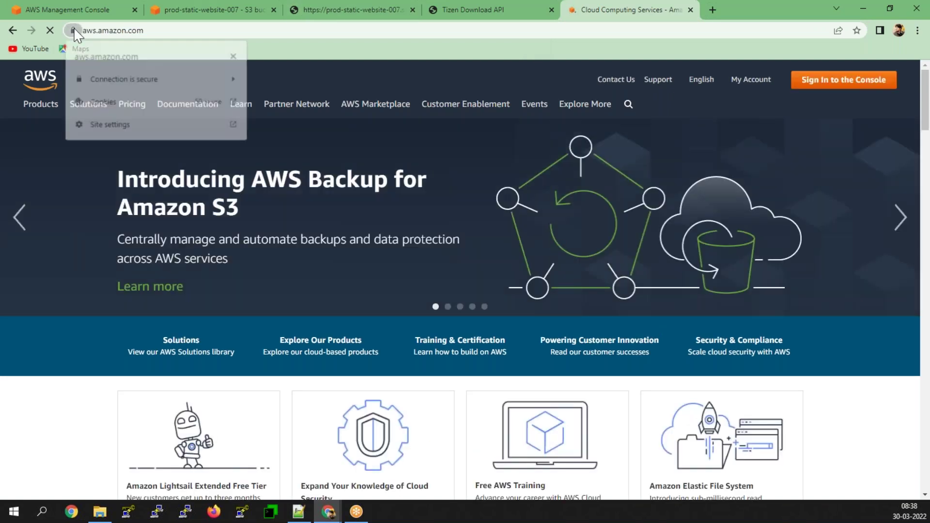
{"action": "left_click", "coordinate": [121, 82]}
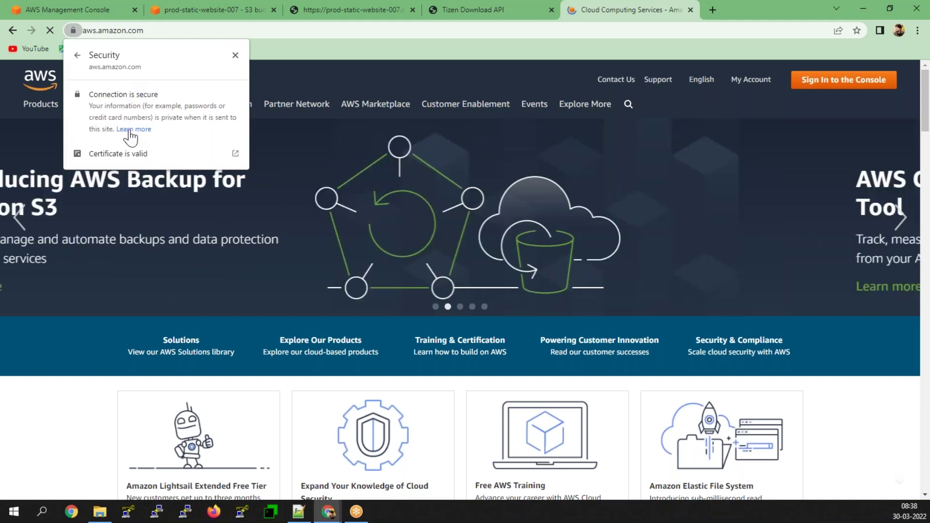
{"action": "left_click", "coordinate": [122, 154]}
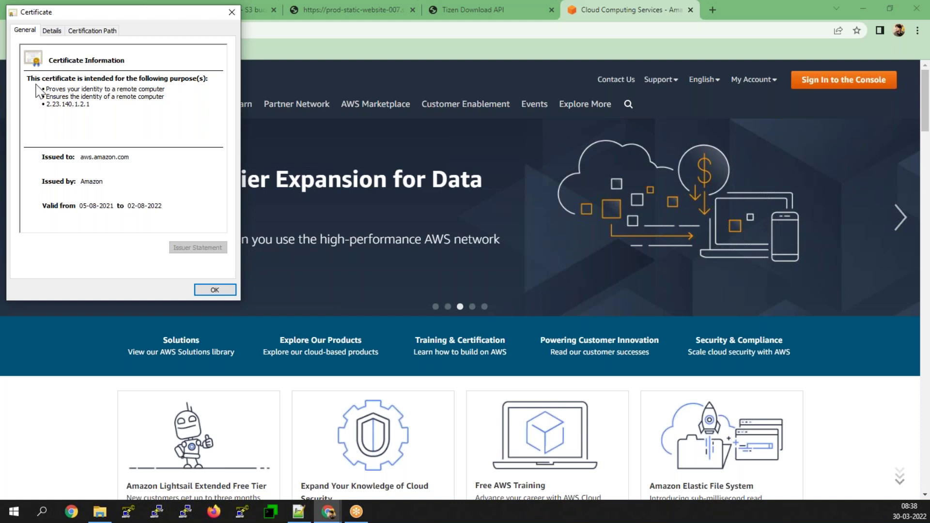
{"action": "left_click_drag", "start_coordinate": [109, 110], "coordinate": [17, 77]}
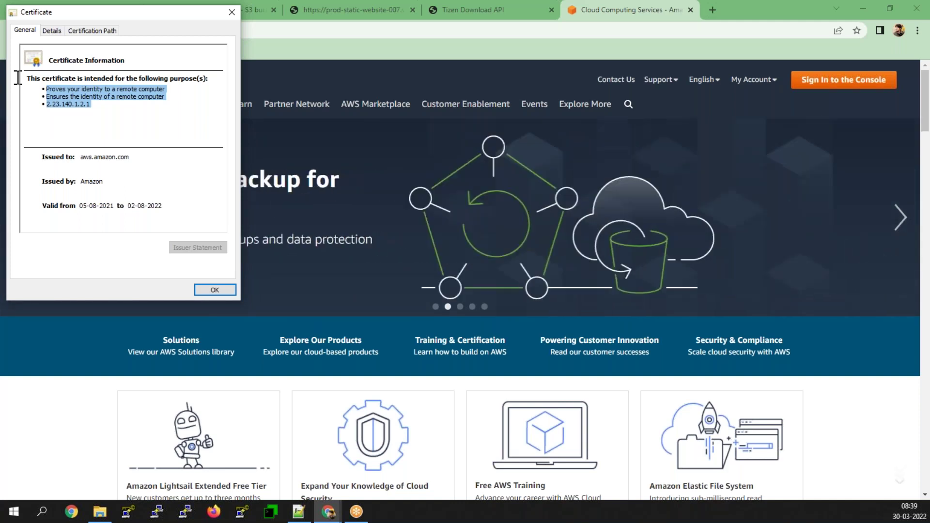
{"action": "left_click", "coordinate": [232, 11]}
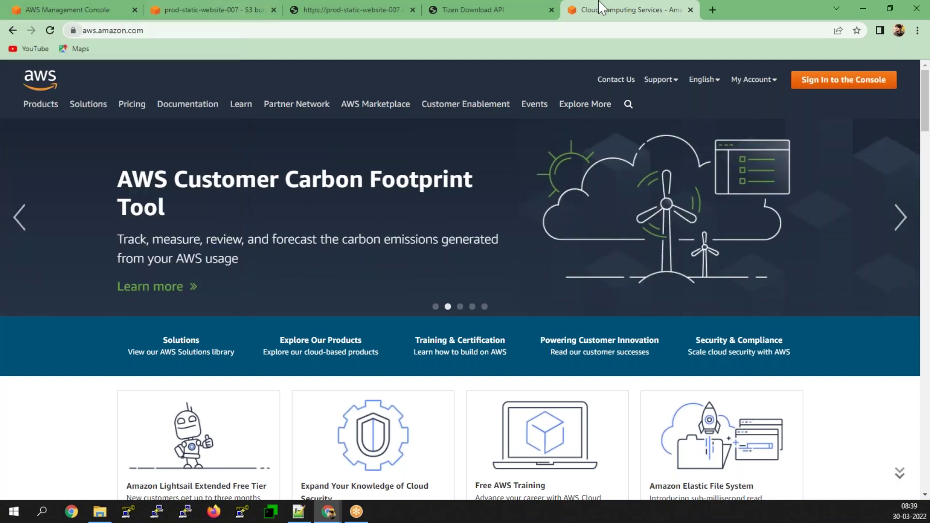
- Open GoDaddy in a new browser tab, go to the account's products and open the DNS management of kpastrolife.in
{"action": "left_click", "coordinate": [712, 9]}
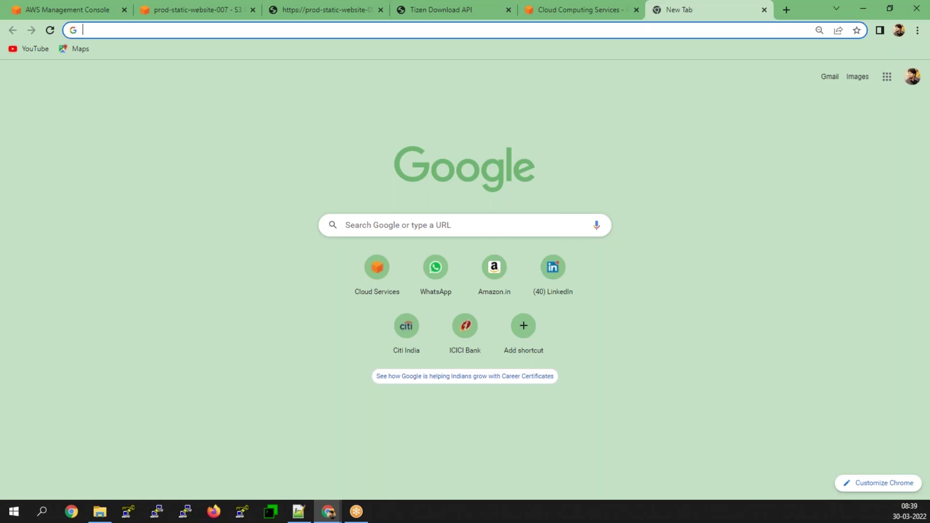
{"action": "mouse_move", "coordinate": [723, 13]}
{"action": "left_mouse_down"}
{"action": "mouse_move", "coordinate": [791, 21]}
{"action": "mouse_move", "coordinate": [717, 10]}
{"action": "left_mouse_up"}
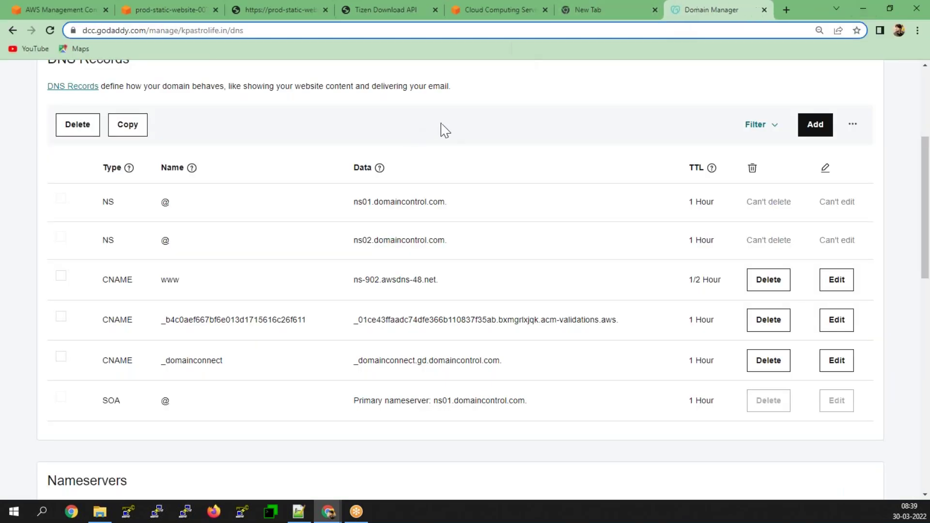
{"action": "scroll", "coordinate": [435, 256], "scroll_direction": "up", "scroll_amount": 5}
{"action": "left_click", "coordinate": [76, 77]}
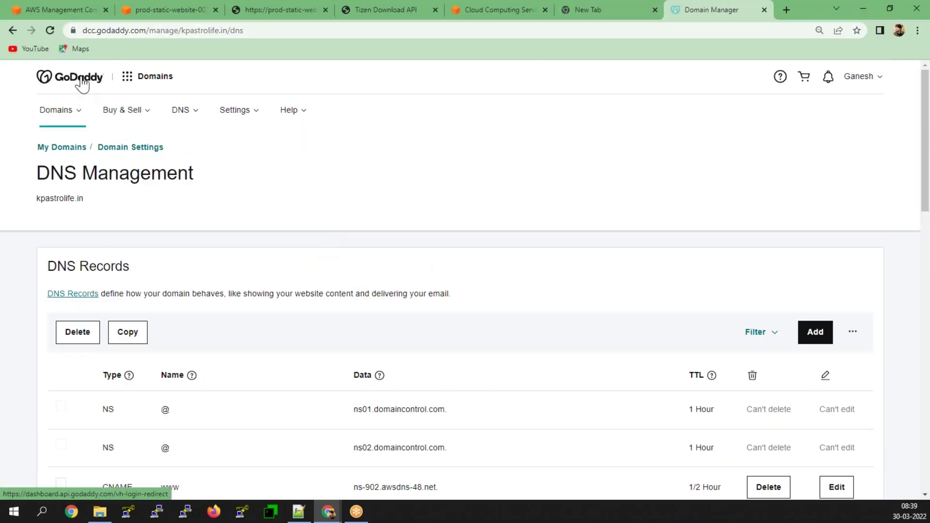
{"action": "left_click", "coordinate": [654, 10]}
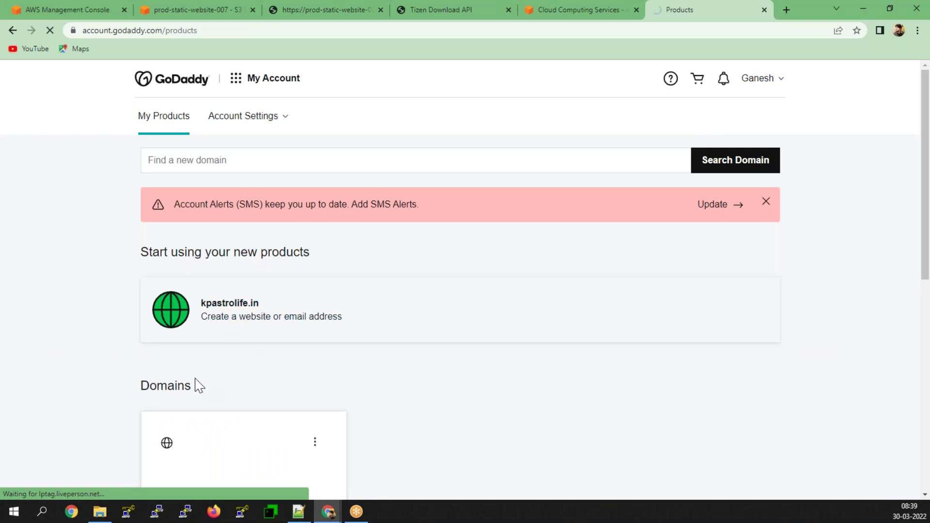
{"action": "scroll", "coordinate": [199, 386], "scroll_direction": "down", "scroll_amount": 3}
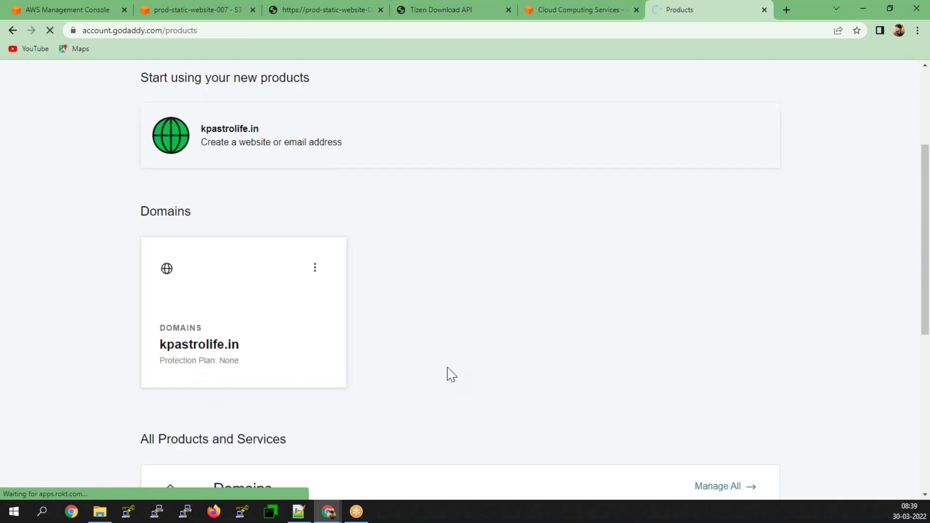
{"action": "left_click", "coordinate": [314, 269]}
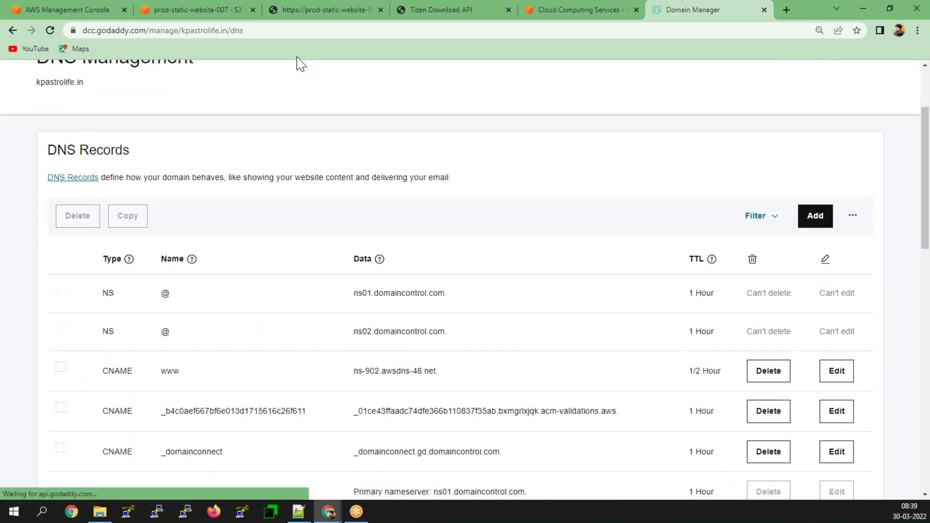
- Go to the console home in the Mumbai region, open Certificate Manager and select the *.kpastrolife.in certificate
{"action": "left_click", "coordinate": [240, 9]}
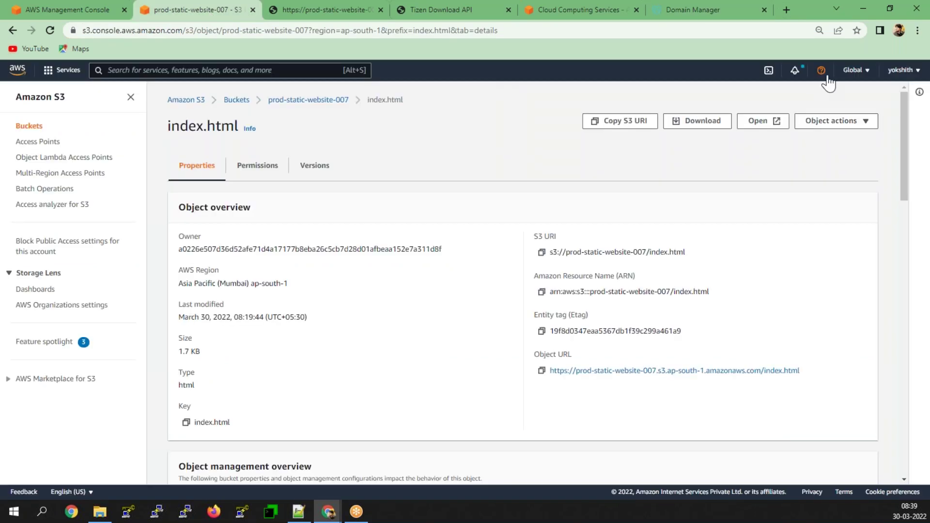
{"action": "left_click", "coordinate": [853, 70]}
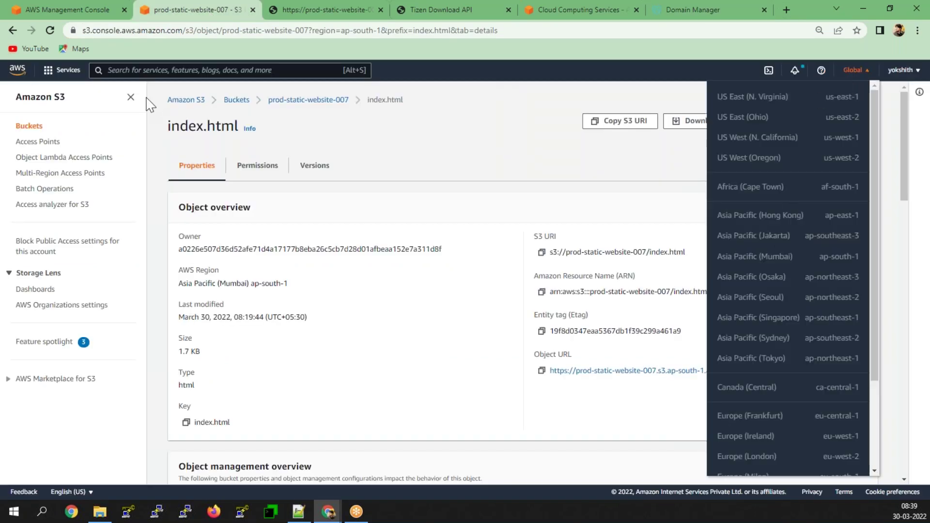
{"action": "left_click", "coordinate": [17, 70]}
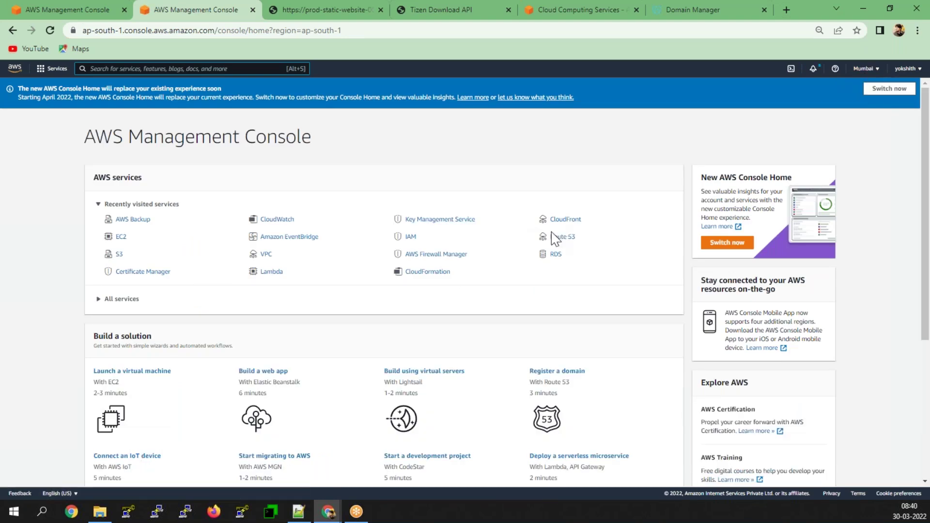
{"action": "left_click", "coordinate": [157, 273]}
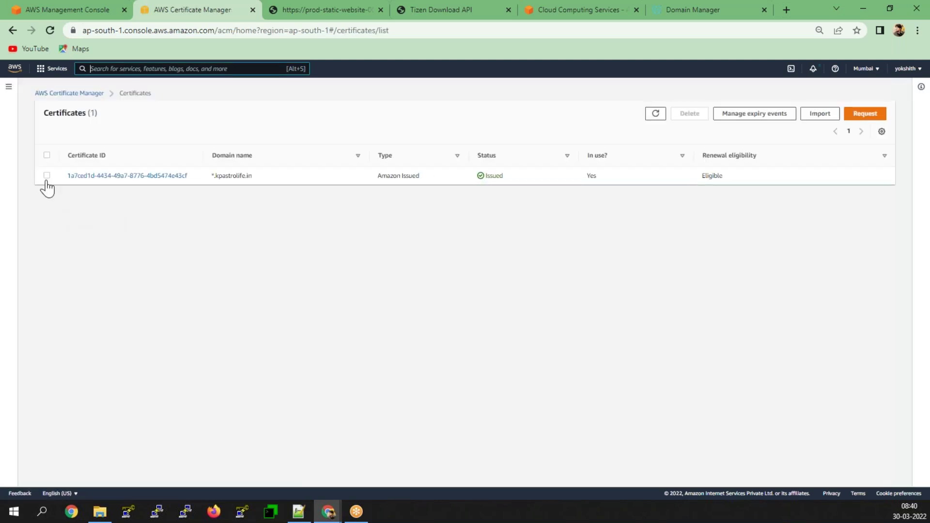
{"action": "left_click", "coordinate": [47, 176]}
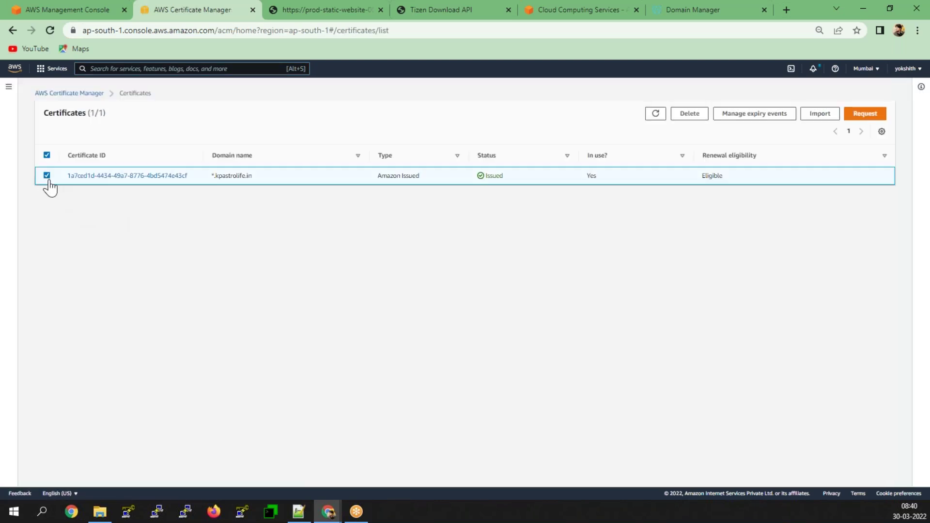
- Try to delete the selected *.kpastrolife.in certificate and dismiss the deletion dialog
{"action": "left_click", "coordinate": [690, 116]}
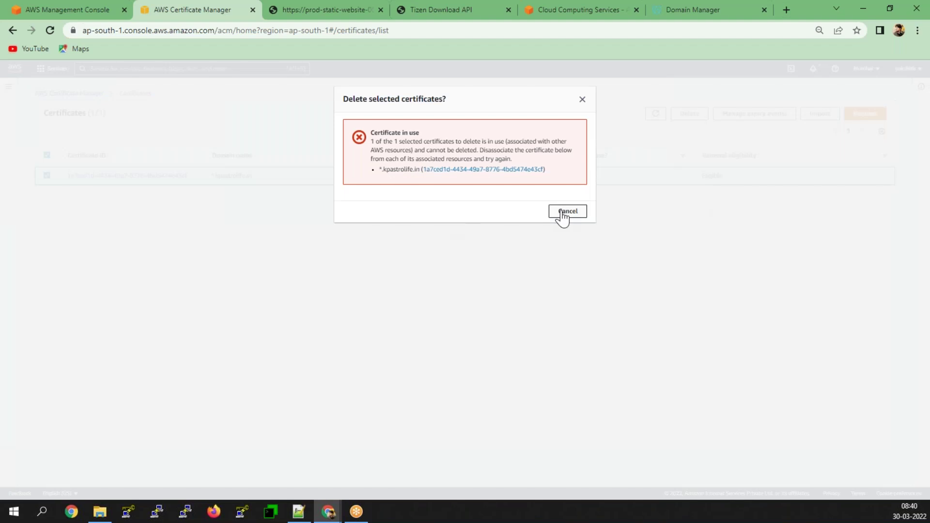
{"action": "left_click", "coordinate": [566, 212]}
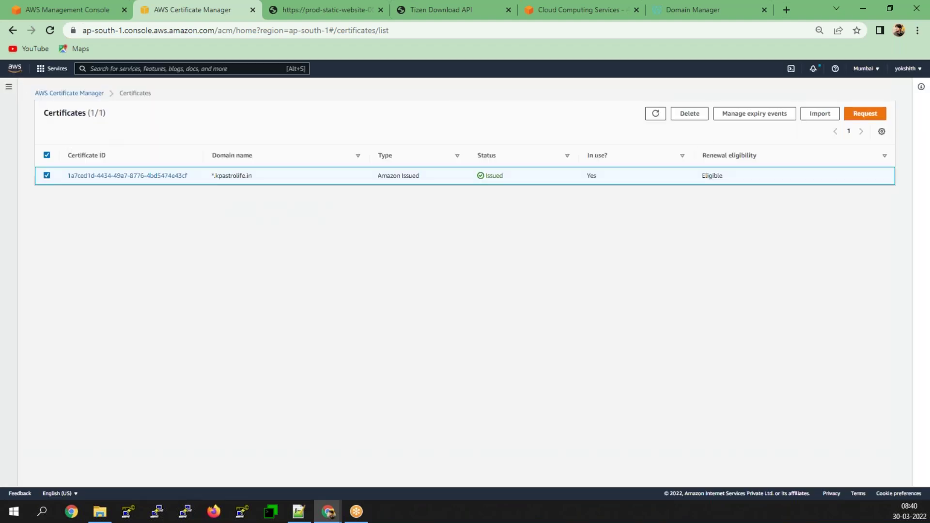
{"action": "left_click", "coordinate": [8, 86]}
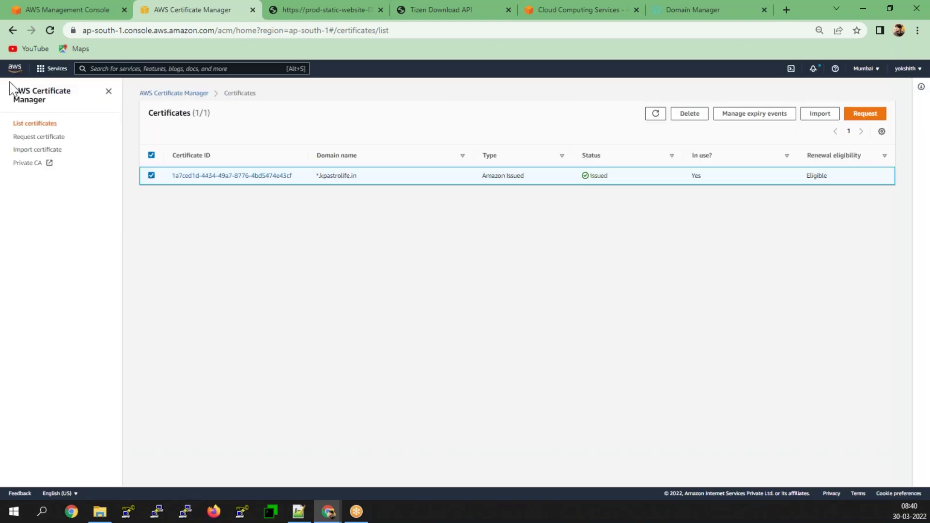
- Go to the EC2 load balancers in the Mumbai region and select the prod-http load balancer
{"action": "left_click", "coordinate": [53, 68]}
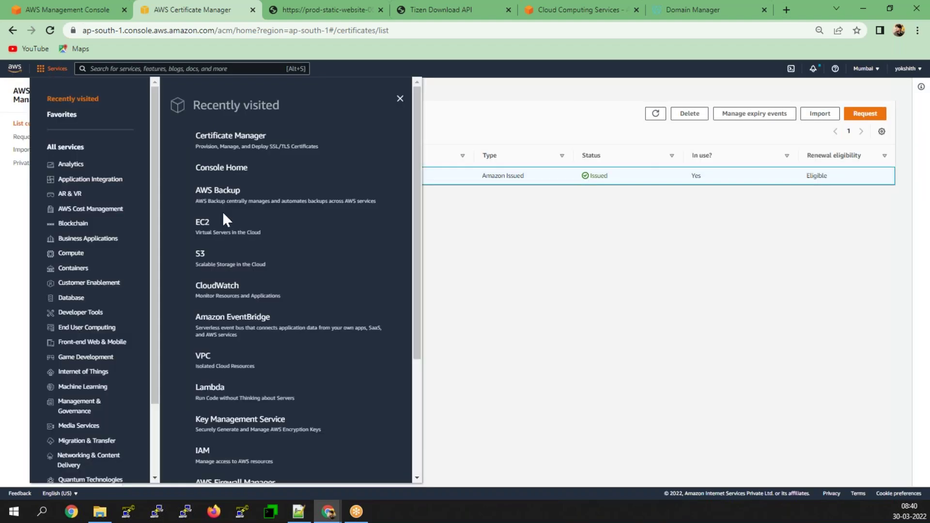
{"action": "left_click", "coordinate": [201, 224]}
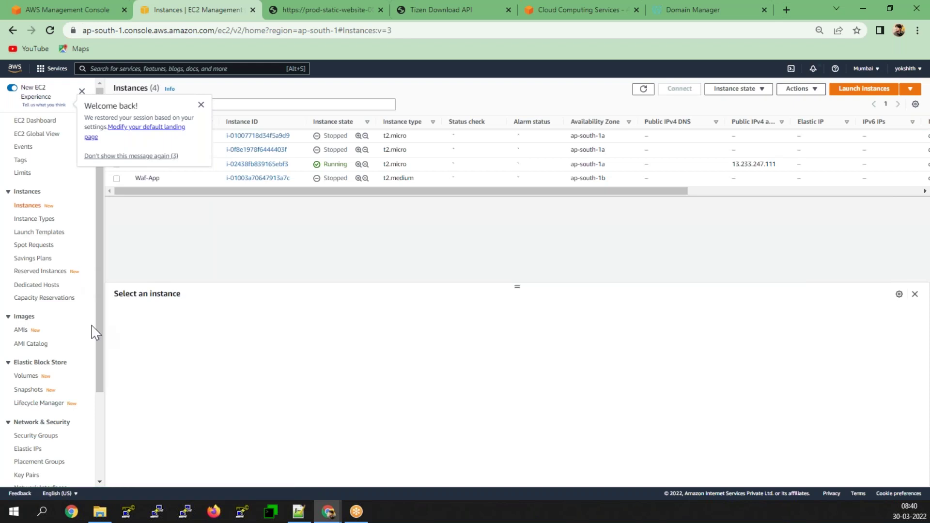
{"action": "scroll", "coordinate": [94, 332], "scroll_direction": "down", "scroll_amount": 3}
{"action": "left_click", "coordinate": [41, 407]}
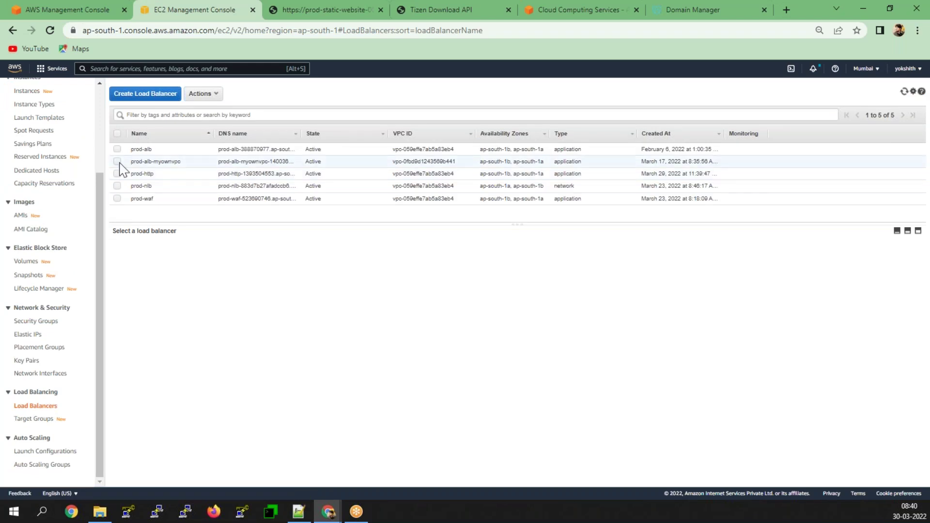
{"action": "left_click", "coordinate": [118, 161]}
{"action": "left_click", "coordinate": [118, 161]}
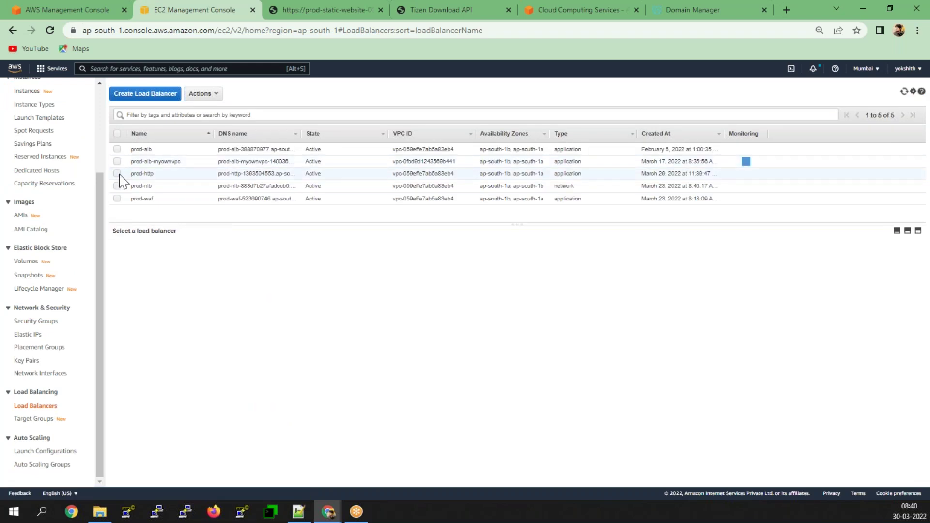
{"action": "left_click", "coordinate": [118, 174]}
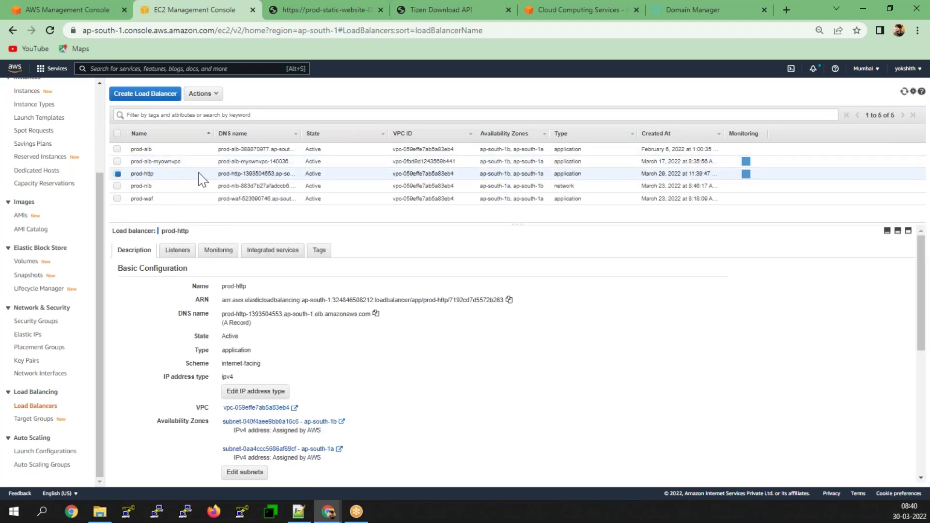
- Delete the HTTPS : 443 listener from the prod-http load balancer and return to its description
{"action": "left_click", "coordinate": [168, 251]}
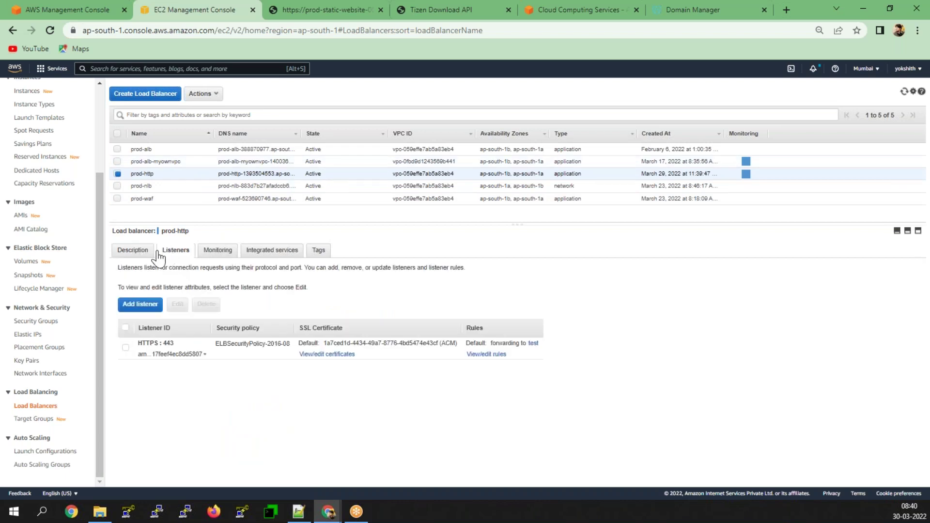
{"action": "left_click", "coordinate": [125, 253]}
{"action": "left_click", "coordinate": [172, 252]}
{"action": "left_click", "coordinate": [125, 348]}
{"action": "left_click", "coordinate": [204, 310]}
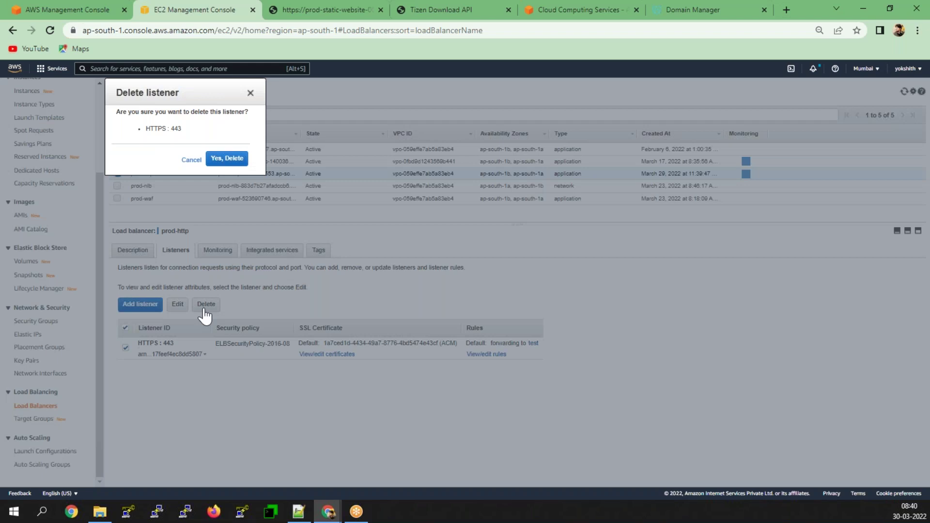
{"action": "left_click", "coordinate": [554, 316]}
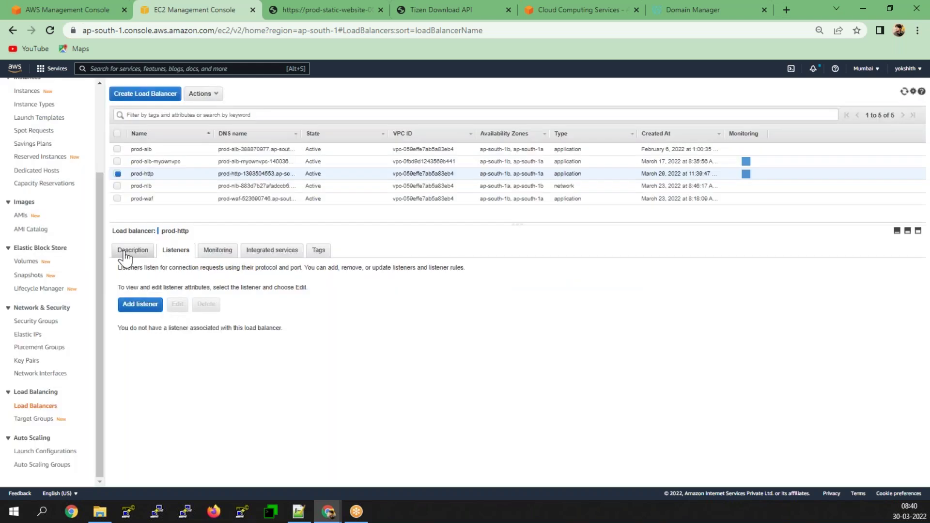
{"action": "left_click", "coordinate": [125, 251]}
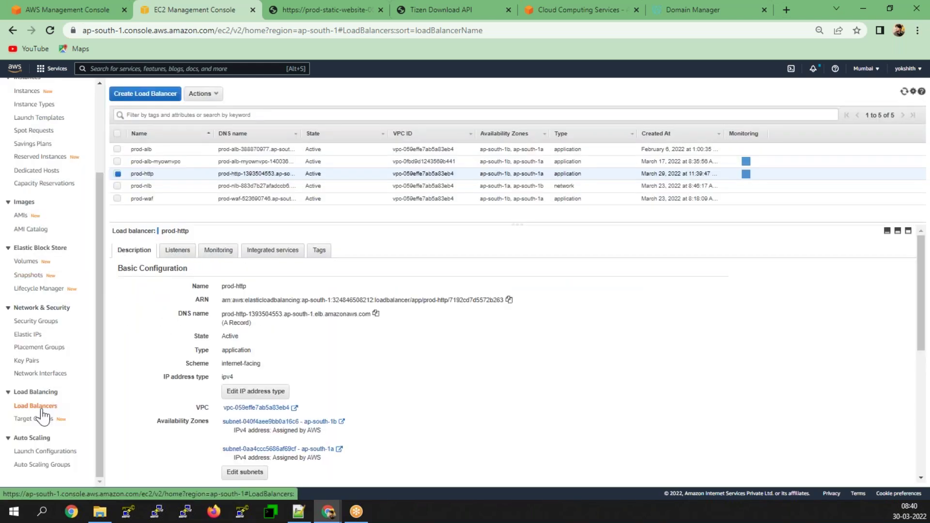
- Return to Certificate Manager, try again to delete the *.kpastrolife.in certificate and dismiss the dialog
{"action": "left_click", "coordinate": [102, 12]}
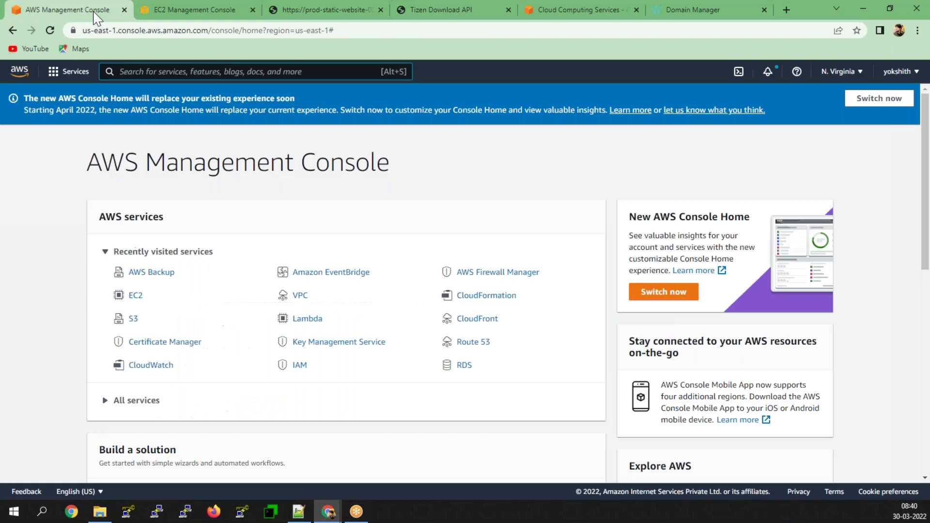
{"action": "left_click", "coordinate": [194, 10]}
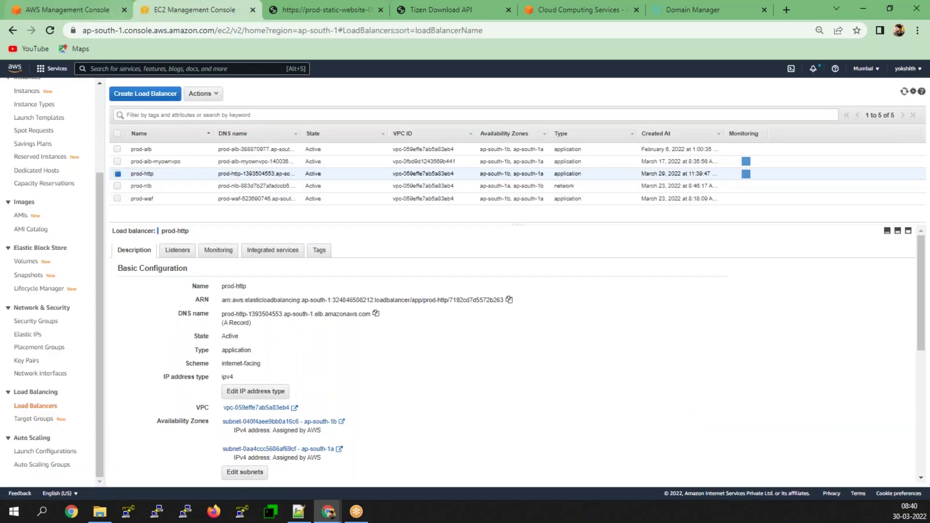
{"action": "left_click", "coordinate": [48, 69]}
{"action": "left_click", "coordinate": [213, 170]}
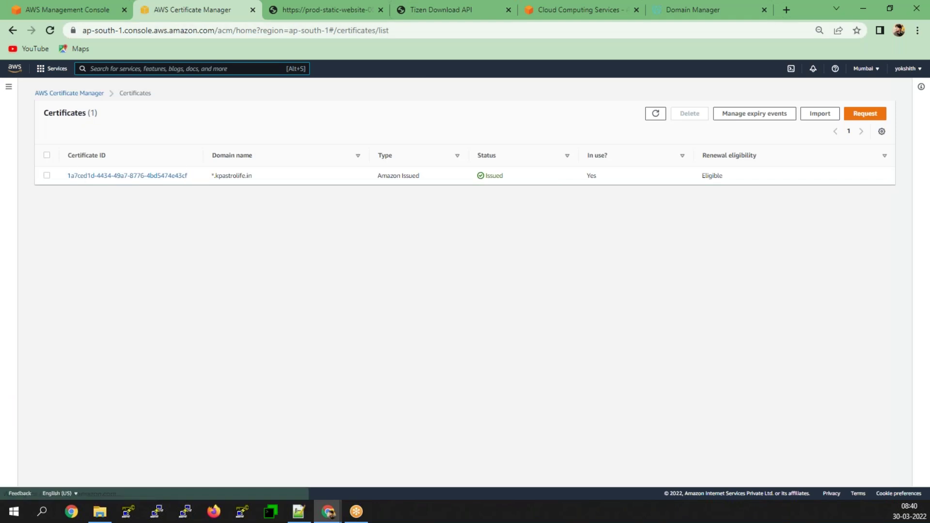
{"action": "left_click", "coordinate": [47, 176]}
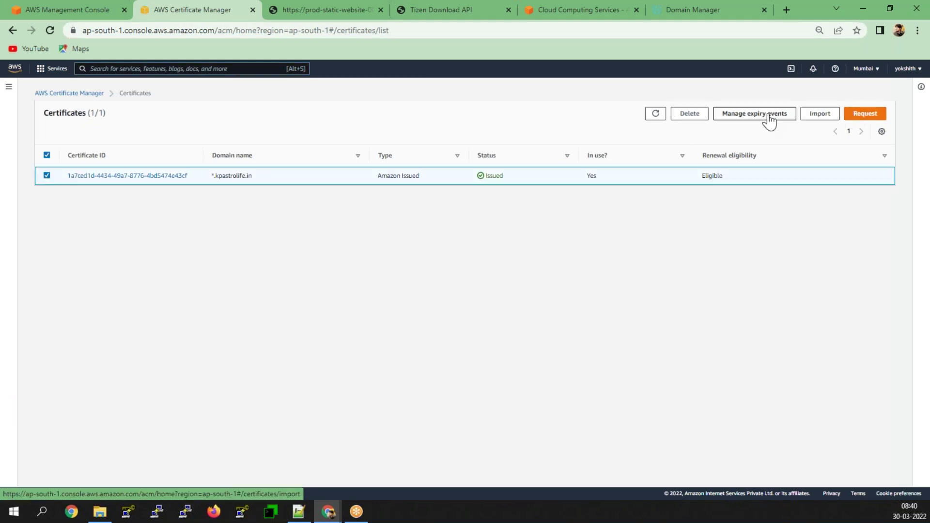
{"action": "left_click", "coordinate": [688, 114]}
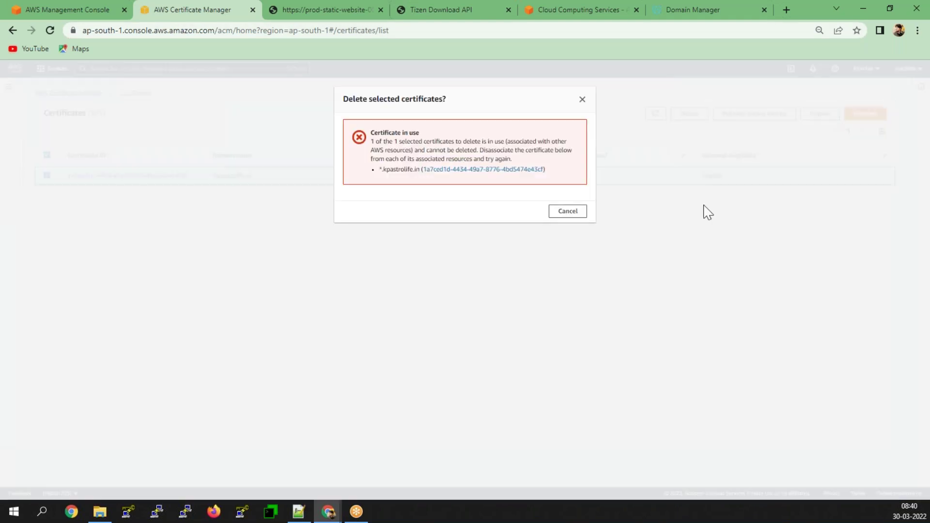
{"action": "left_click", "coordinate": [567, 211]}
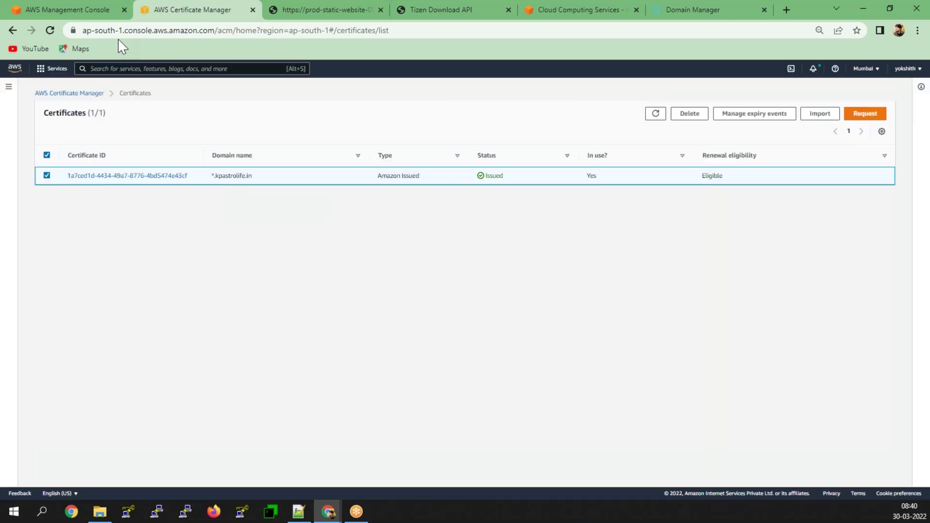
- Go back from Certificate Manager to the list of EC2 load balancers
{"action": "left_click", "coordinate": [86, 1]}
{"action": "left_click", "coordinate": [161, 2]}
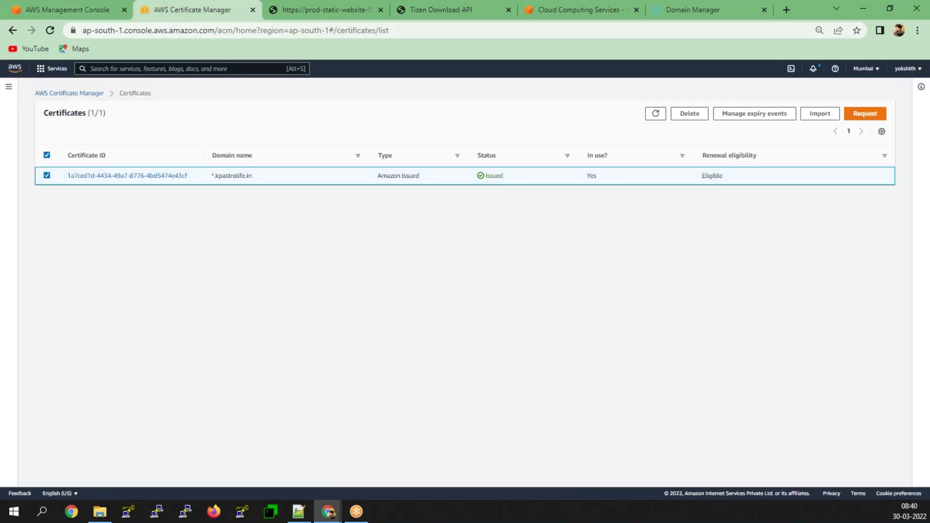
{"action": "left_click", "coordinate": [8, 87]}
{"action": "left_click", "coordinate": [47, 71]}
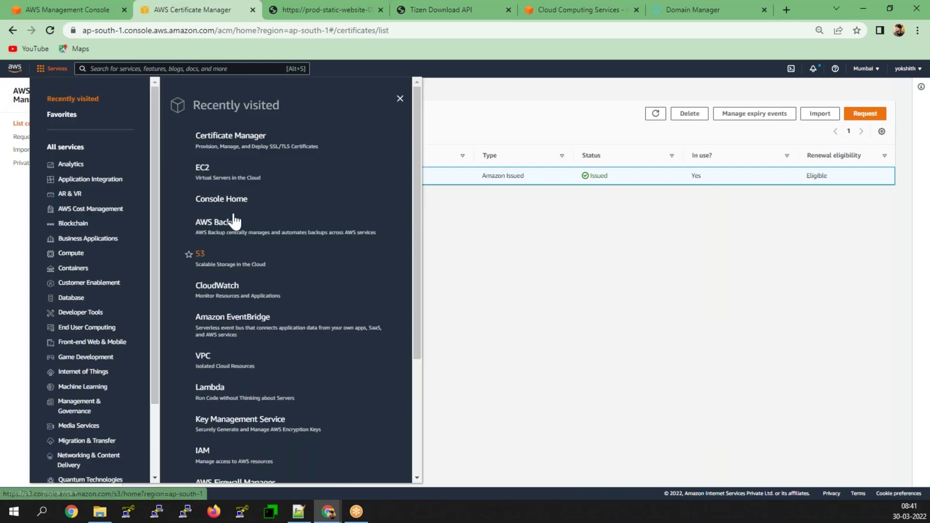
{"action": "left_click", "coordinate": [200, 168]}
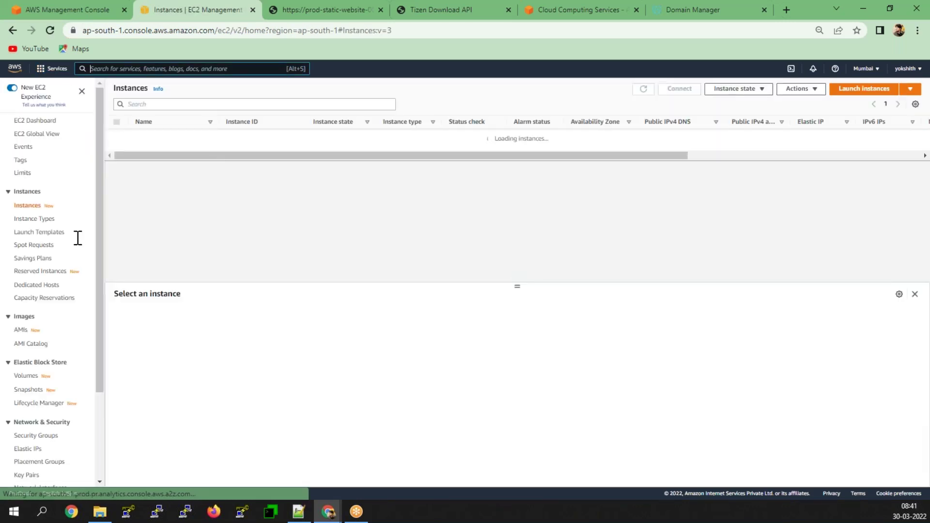
{"action": "scroll", "coordinate": [43, 398], "scroll_direction": "down", "scroll_amount": 3}
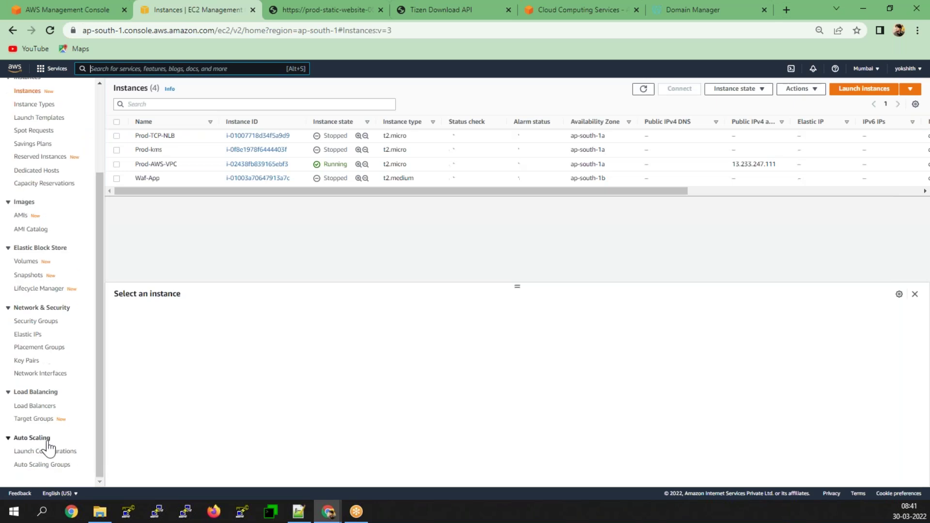
{"action": "left_click", "coordinate": [39, 407]}
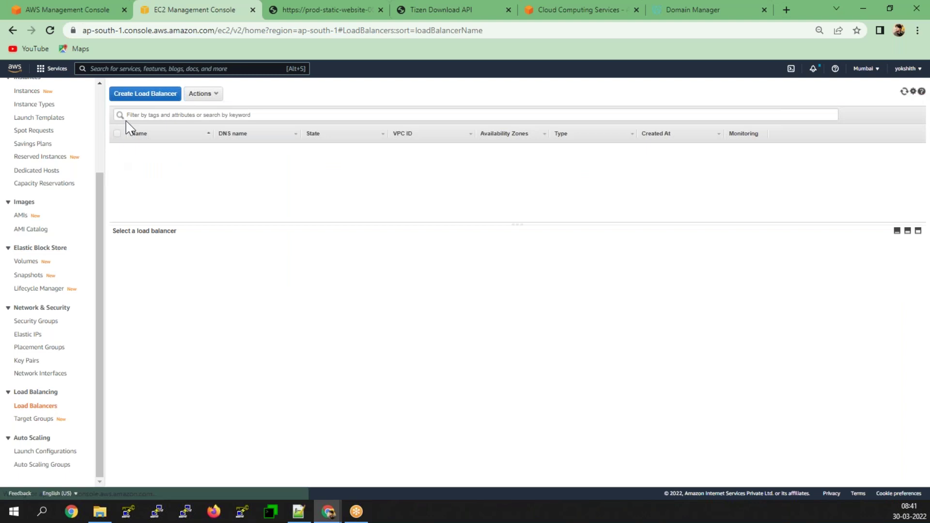
- Delete the prod-http load balancer and confirm the deletion
{"action": "left_click", "coordinate": [117, 174]}
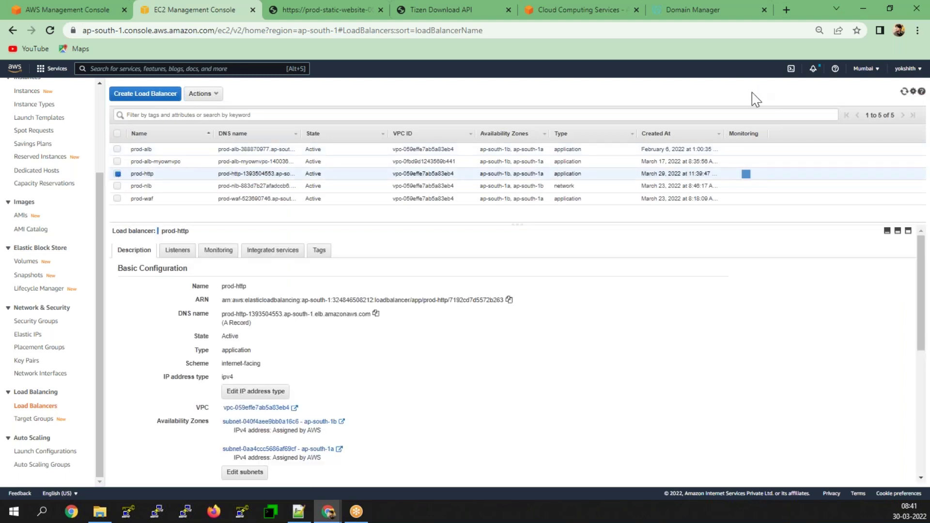
{"action": "left_click", "coordinate": [205, 95]}
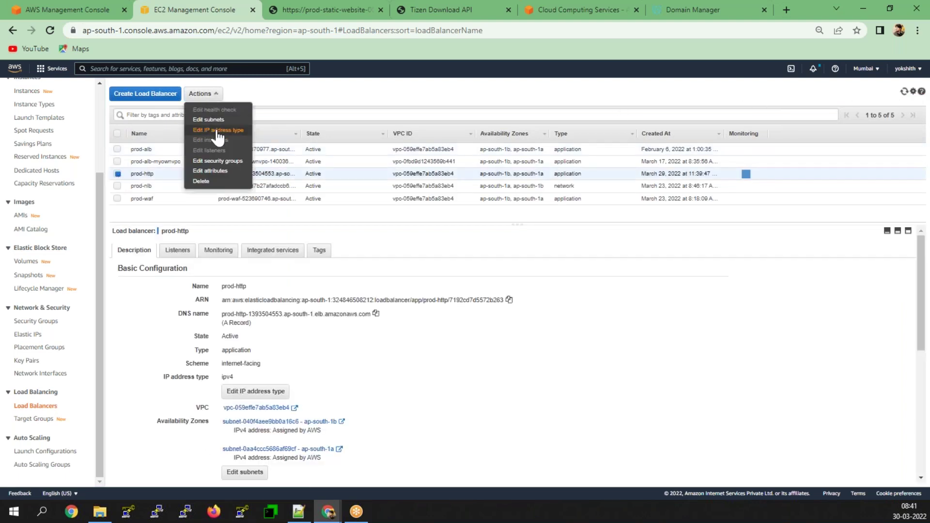
{"action": "left_click", "coordinate": [203, 182]}
{"action": "left_click", "coordinate": [587, 314]}
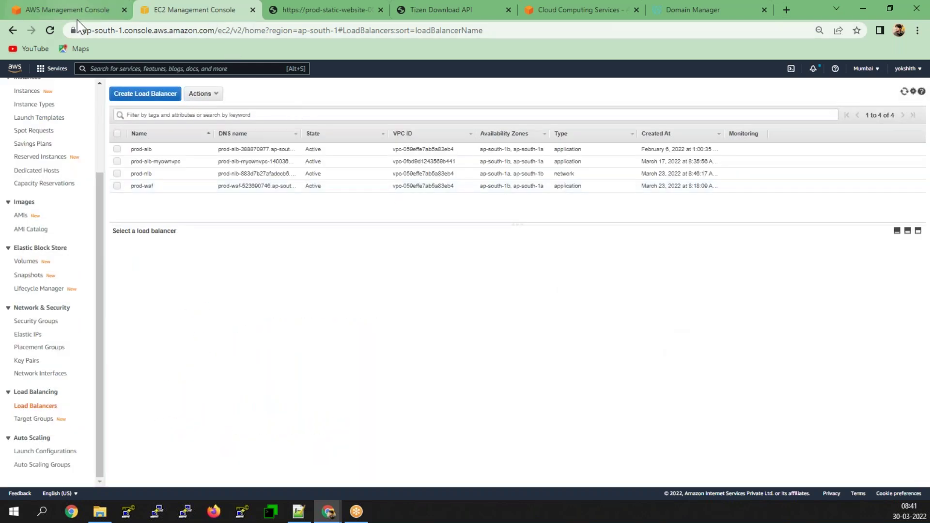
- Open Certificate Manager and permanently delete the *.kpastrolife.in certificate, confirming with "delete"
{"action": "left_click", "coordinate": [52, 68]}
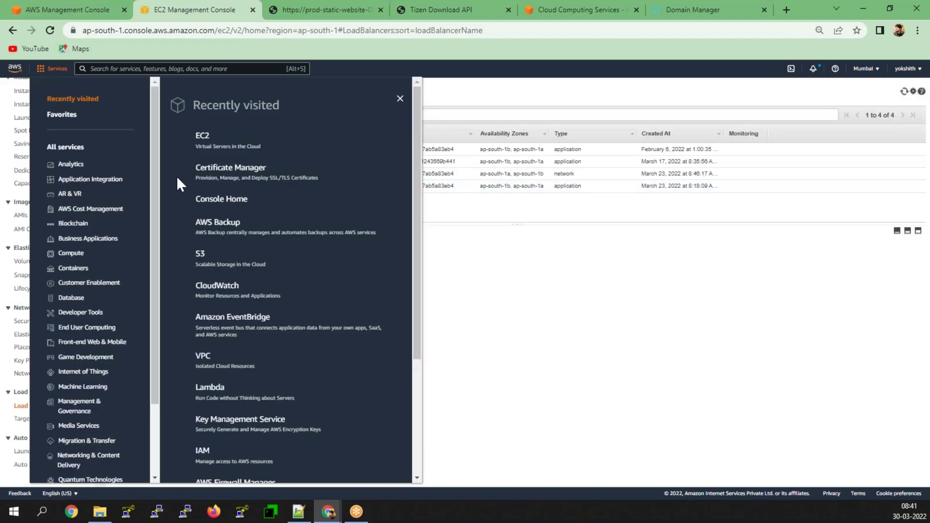
{"action": "left_click", "coordinate": [227, 170]}
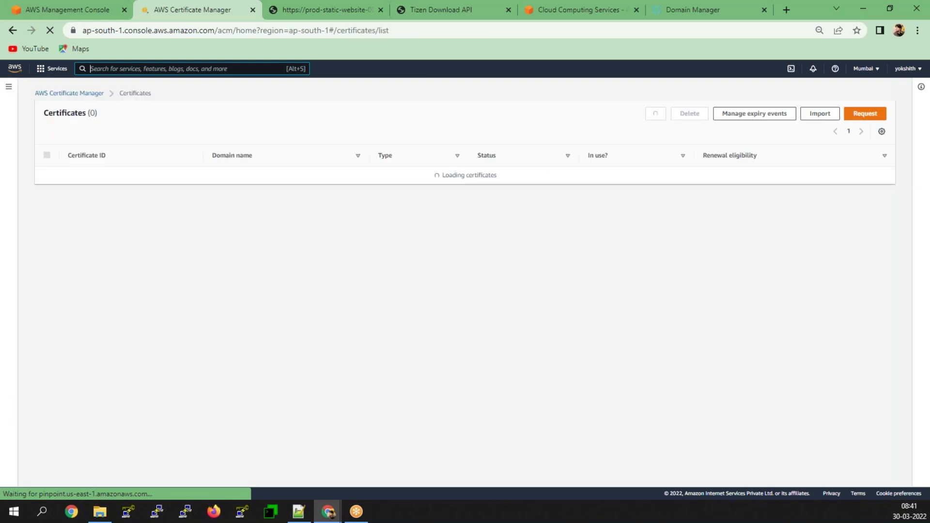
{"action": "left_click", "coordinate": [47, 175]}
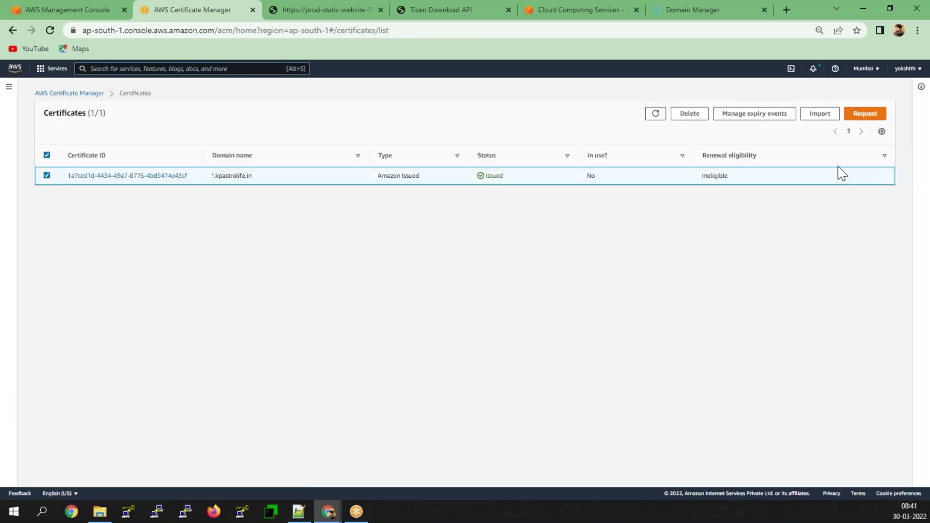
{"action": "left_click", "coordinate": [690, 114]}
{"action": "left_click", "coordinate": [418, 168]}
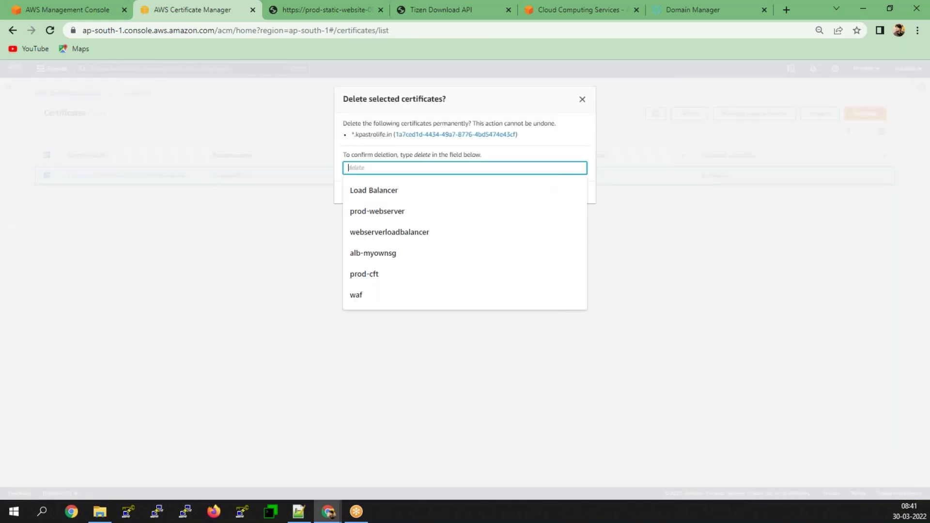
{"action": "type", "text": "del"}
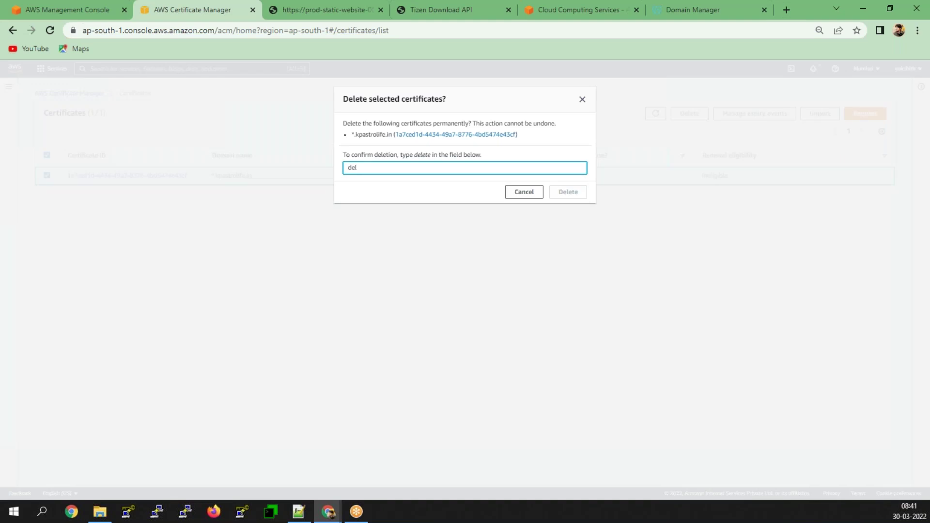
{"action": "type", "text": "ete"}
{"action": "left_click", "coordinate": [560, 197]}
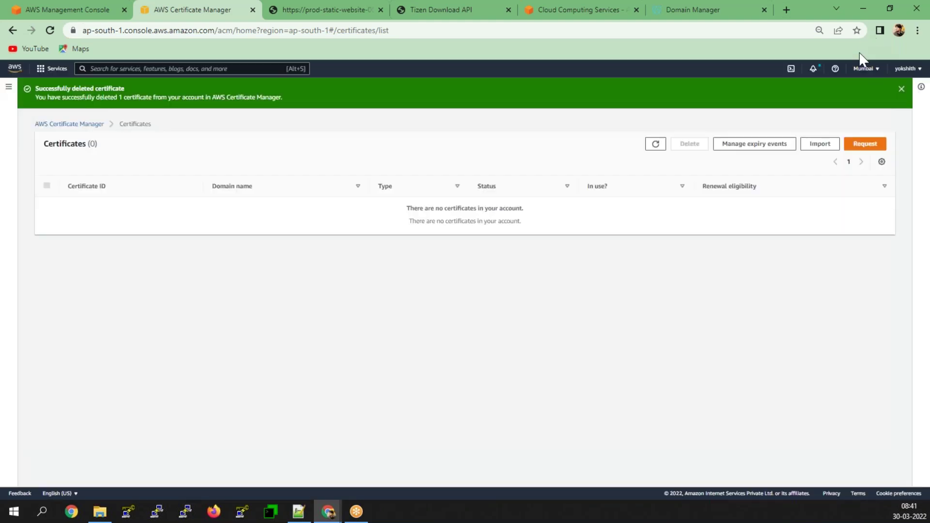
- Switch the console to the N. Virginia region, reduce the page zoom to 90% and open the EC2 instances
{"action": "left_click", "coordinate": [866, 70]}
{"action": "left_click", "coordinate": [780, 91]}
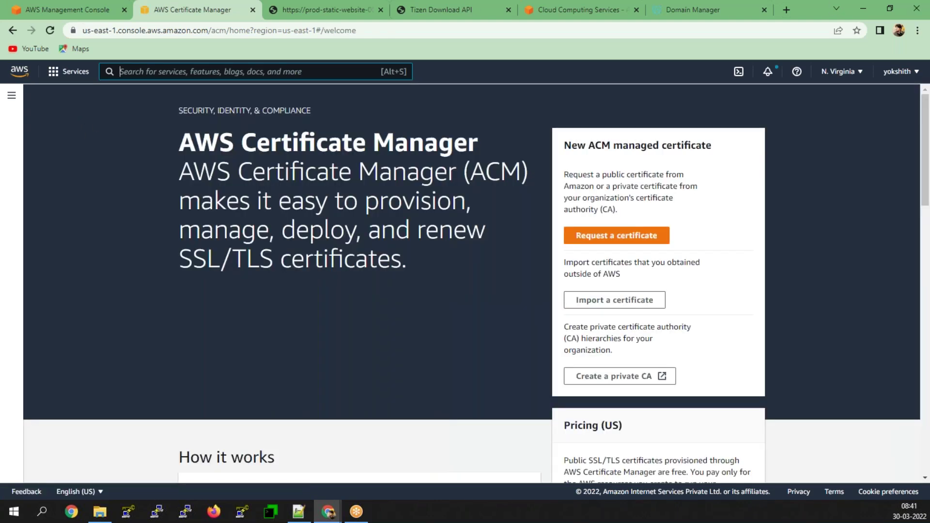
{"action": "key", "text": "ctrl+minus"}
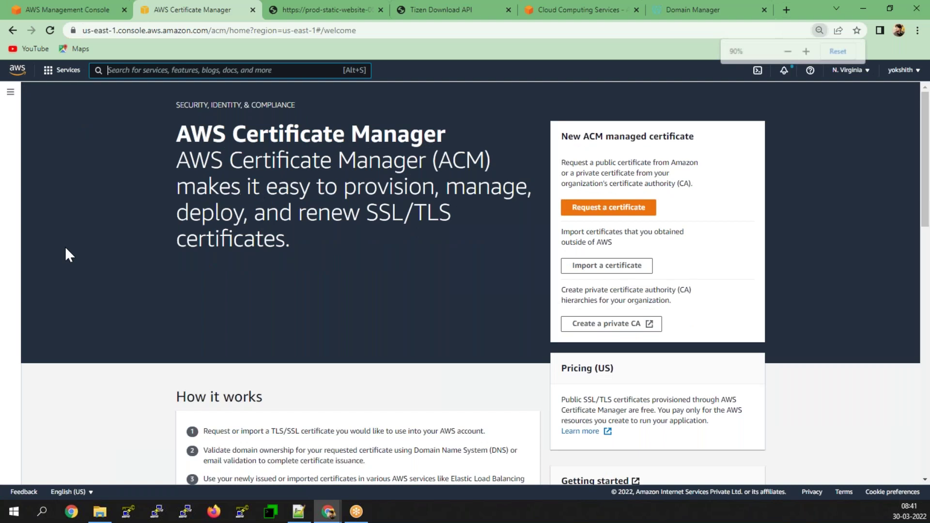
{"action": "left_click", "coordinate": [62, 70]}
{"action": "left_click", "coordinate": [242, 190]}
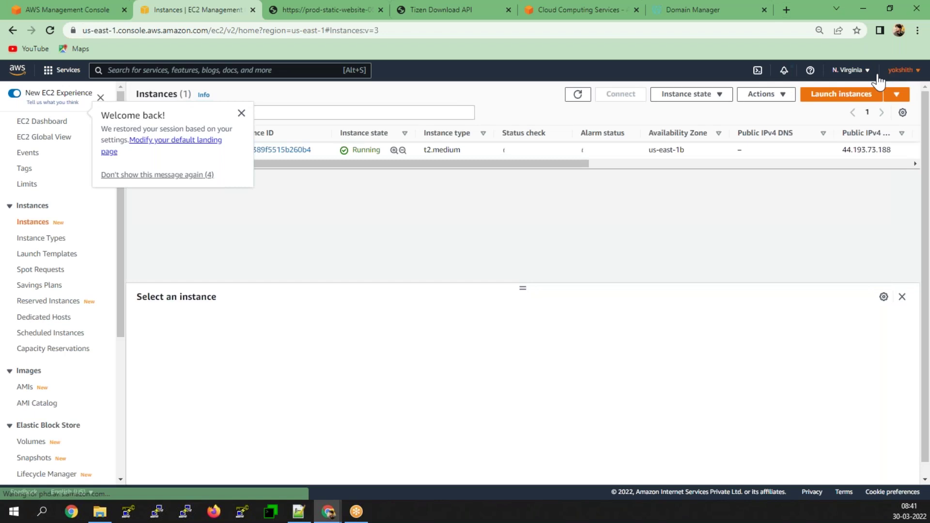
- Switch the EC2 console to the Europe (Ireland) region and dismiss the welcome message
{"action": "left_click", "coordinate": [851, 70]}
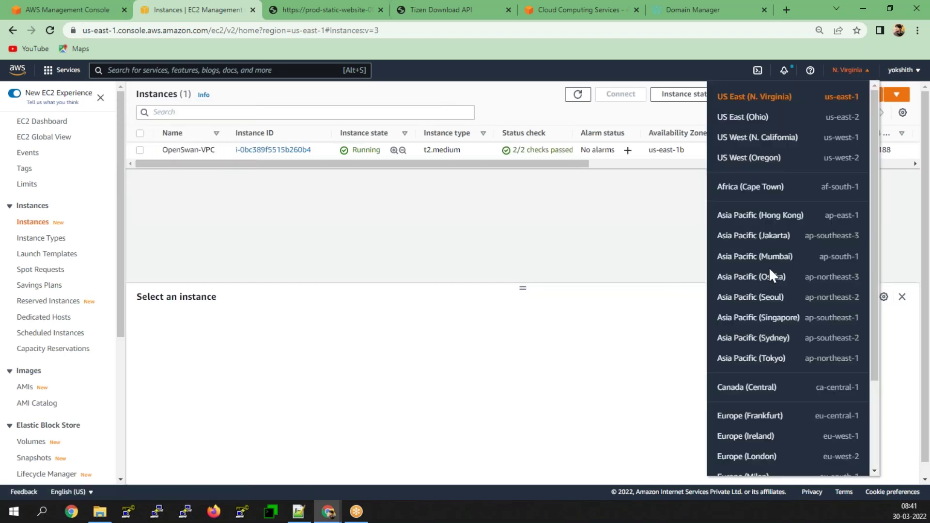
{"action": "scroll", "coordinate": [765, 361], "scroll_direction": "down", "scroll_amount": 2}
{"action": "scroll", "coordinate": [766, 351], "scroll_direction": "down", "scroll_amount": 1}
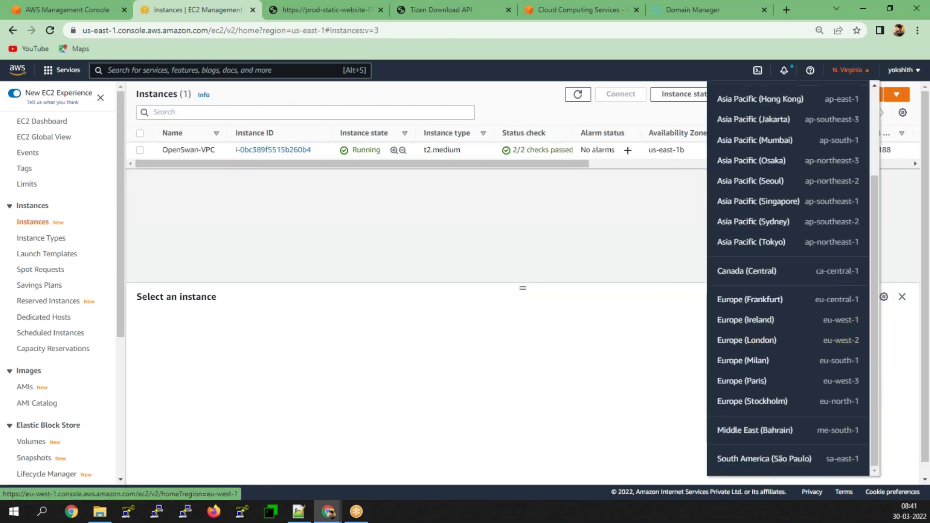
{"action": "left_click", "coordinate": [733, 321]}
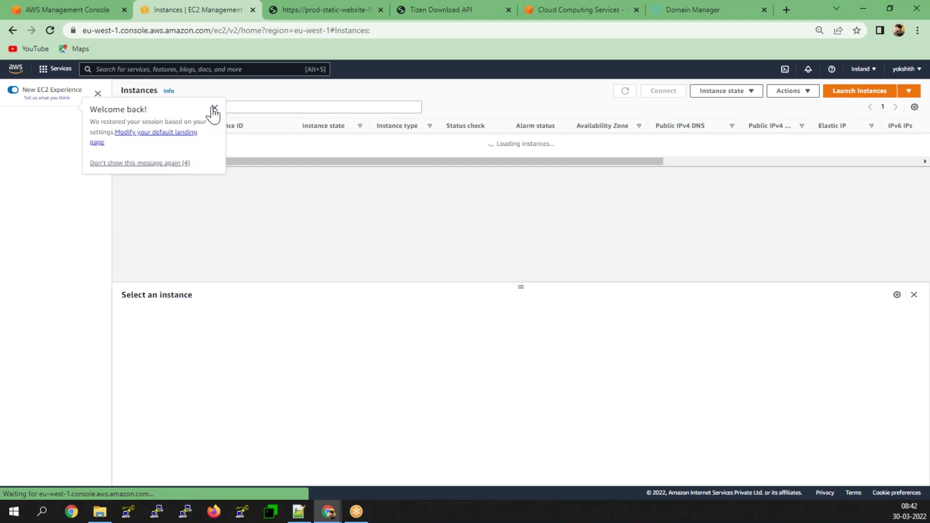
{"action": "left_click", "coordinate": [213, 109]}
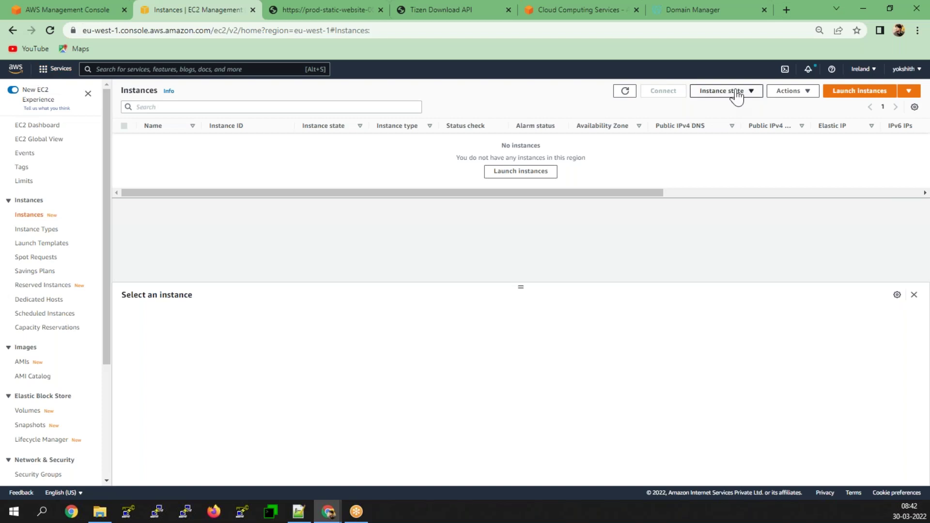
{"action": "scroll", "coordinate": [52, 345], "scroll_direction": "down", "scroll_amount": 3}
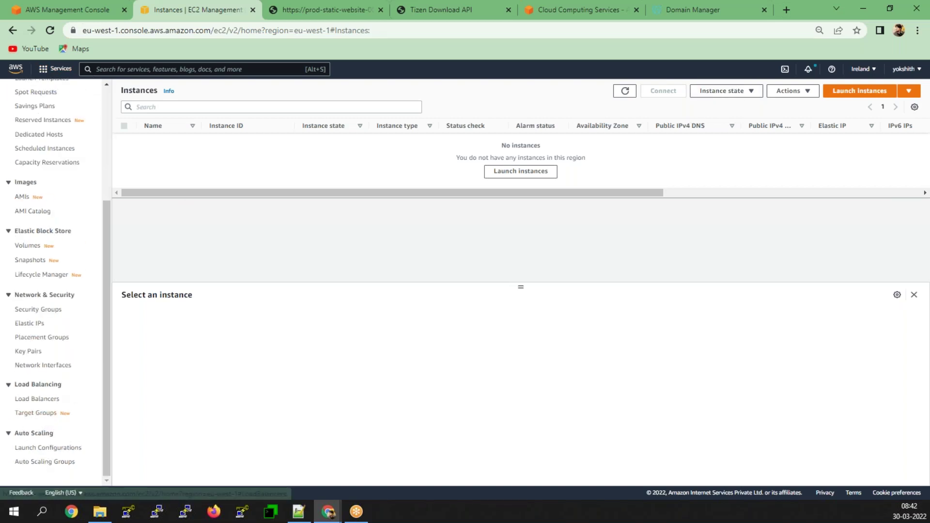
- Open Certificate Manager, start a public certificate request and begin its fully qualified domain name with "*."
{"action": "left_click", "coordinate": [57, 68]}
{"action": "left_click", "coordinate": [267, 187]}
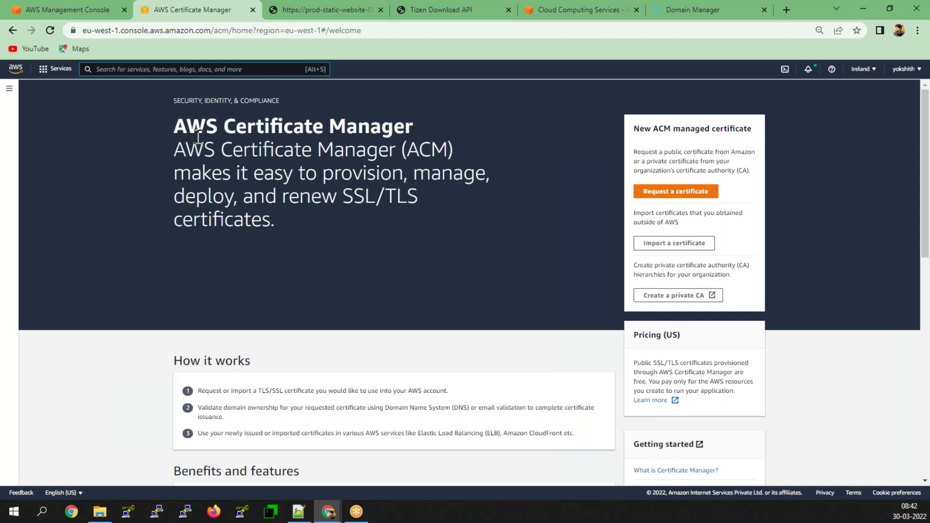
{"action": "left_click", "coordinate": [652, 194]}
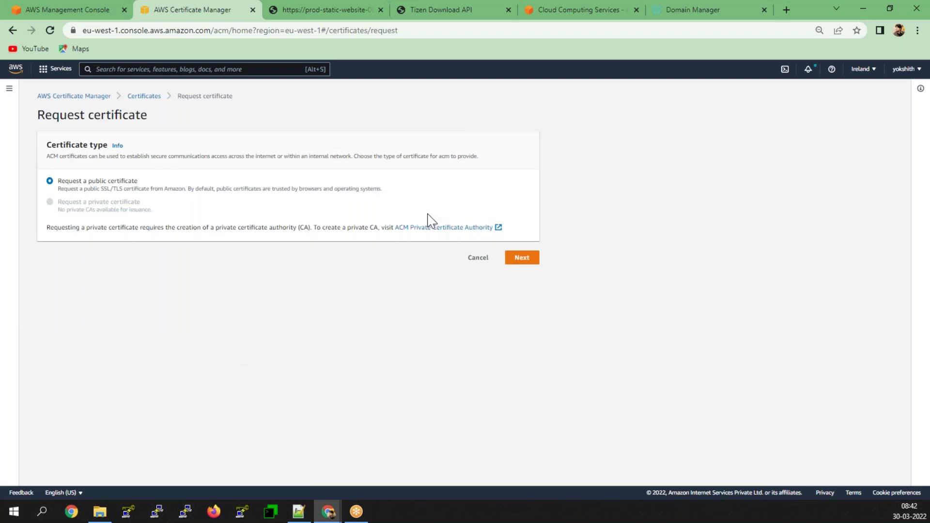
{"action": "left_click", "coordinate": [517, 261]}
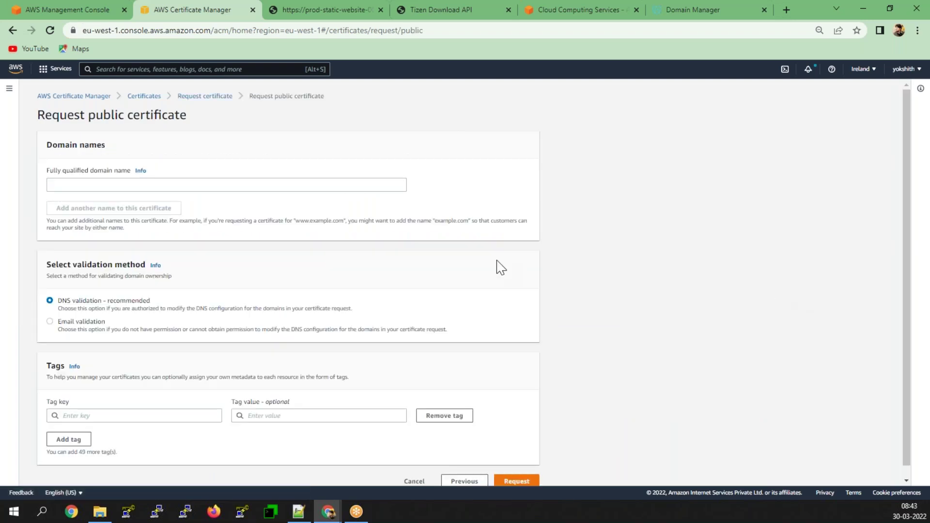
{"action": "left_click", "coordinate": [92, 185]}
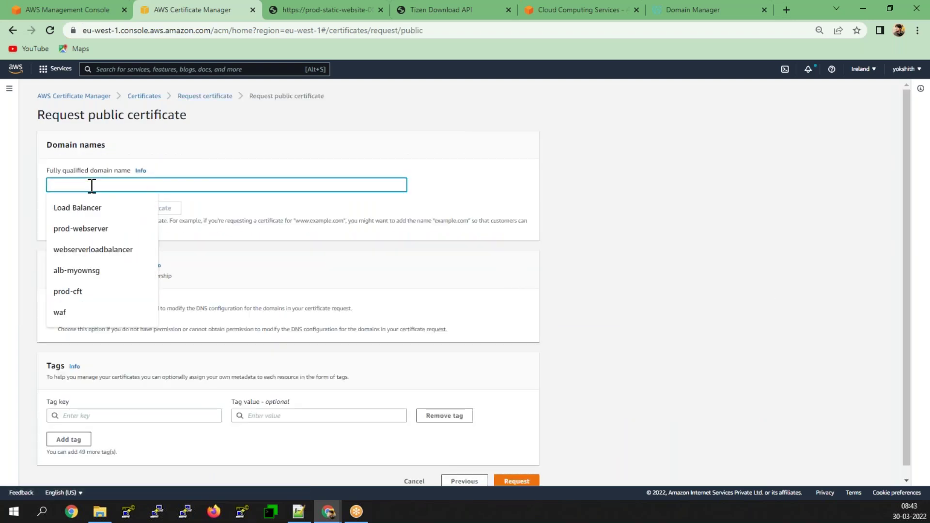
{"action": "type", "text": "*"}
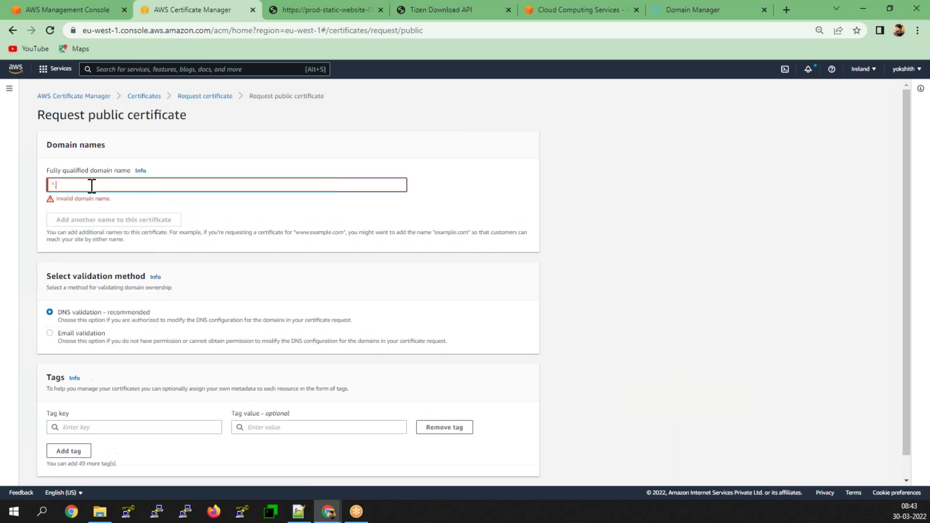
- Switch to GoDaddy and look through the DNS management page of kpastrolife.in, including records, nameservers and forwarding
{"action": "left_click", "coordinate": [693, 10]}
{"action": "scroll", "coordinate": [137, 147], "scroll_direction": "up", "scroll_amount": 2}
{"action": "scroll", "coordinate": [137, 148], "scroll_direction": "down", "scroll_amount": 2}
{"action": "scroll", "coordinate": [145, 210], "scroll_direction": "up", "scroll_amount": 2}
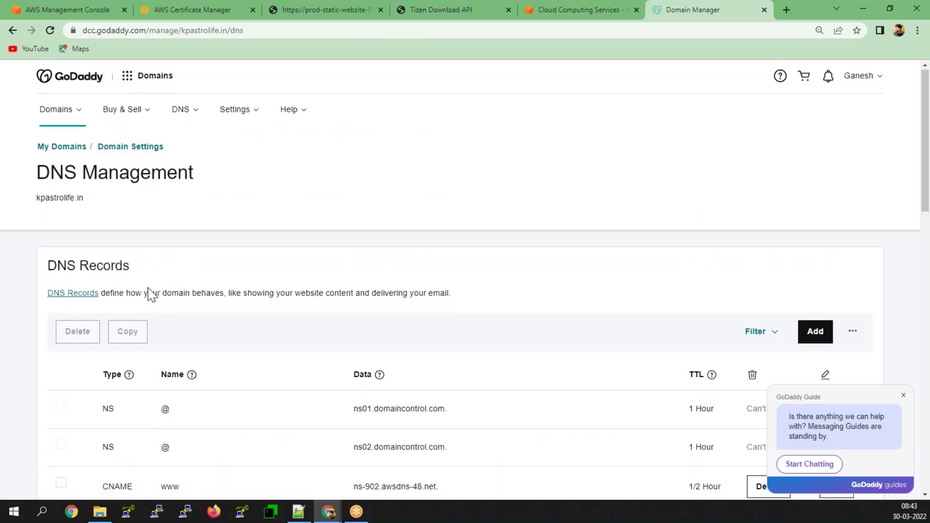
{"action": "scroll", "coordinate": [149, 292], "scroll_direction": "down", "scroll_amount": 3}
{"action": "scroll", "coordinate": [326, 339], "scroll_direction": "down", "scroll_amount": 8}
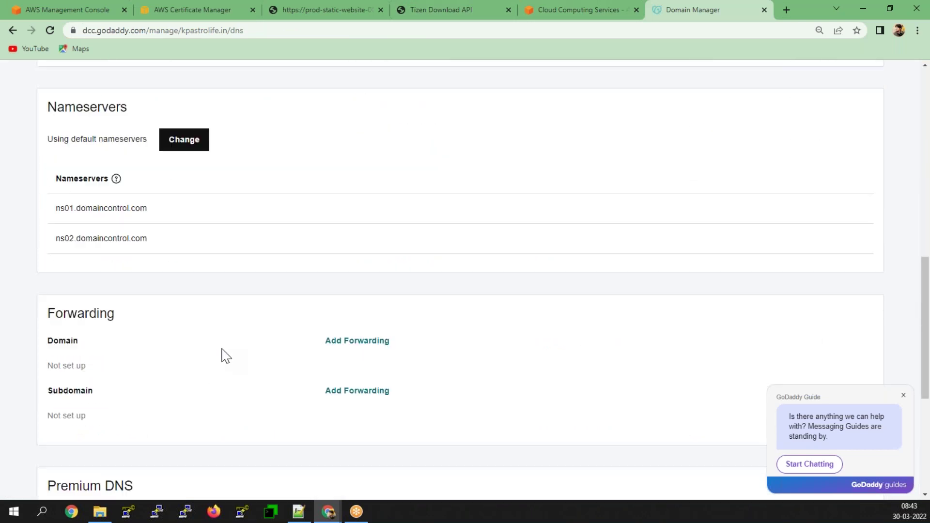
{"action": "scroll", "coordinate": [225, 355], "scroll_direction": "down", "scroll_amount": 3}
{"action": "scroll", "coordinate": [223, 355], "scroll_direction": "up", "scroll_amount": 10}
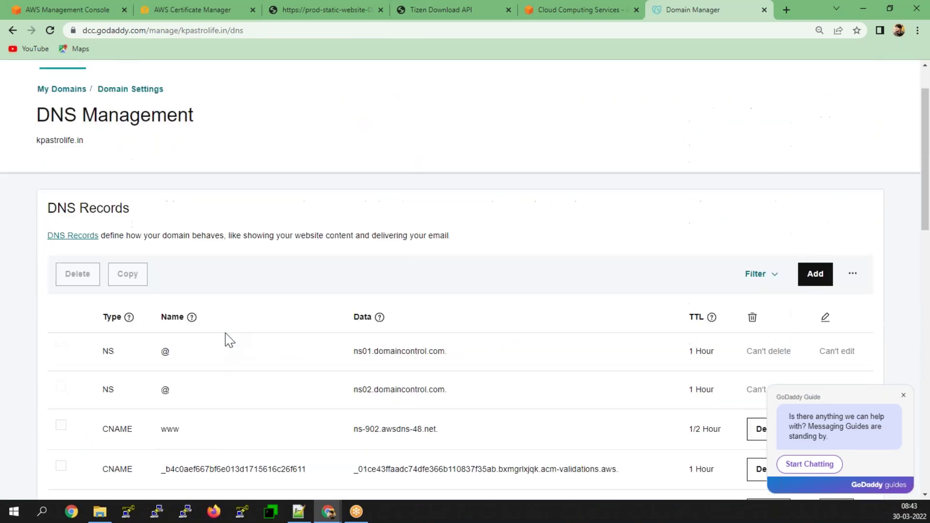
- Copy kpastrolife.in from the GoDaddy products page and complete the certificate's domain name as *.kpastrolife.in
{"action": "left_click", "coordinate": [10, 31]}
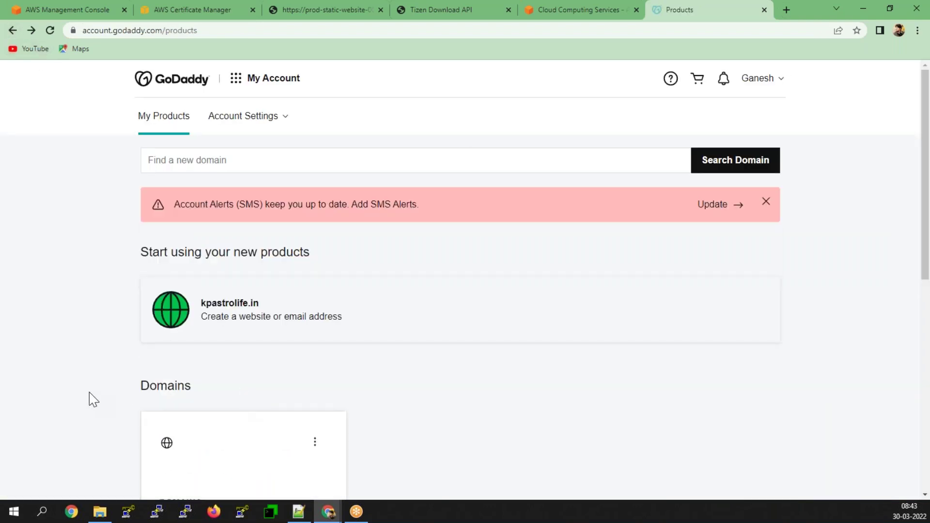
{"action": "scroll", "coordinate": [146, 315], "scroll_direction": "down", "scroll_amount": 2}
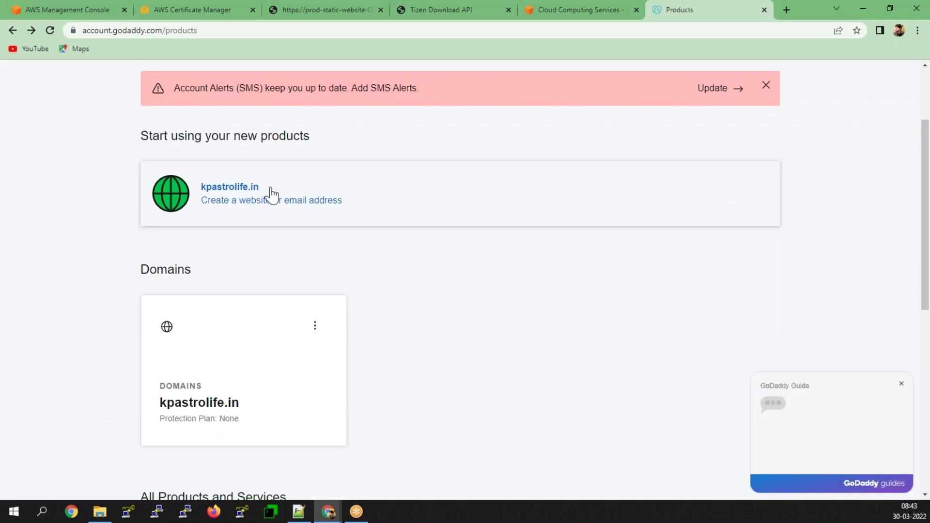
{"action": "left_click_drag", "start_coordinate": [243, 411], "coordinate": [155, 414]}
{"action": "key", "text": "ctrl+c"}
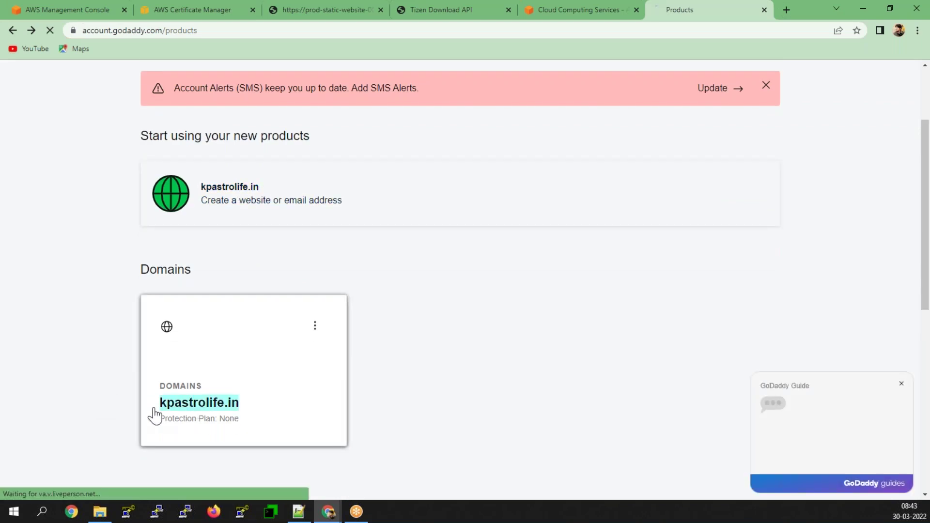
{"action": "left_click", "coordinate": [208, 7]}
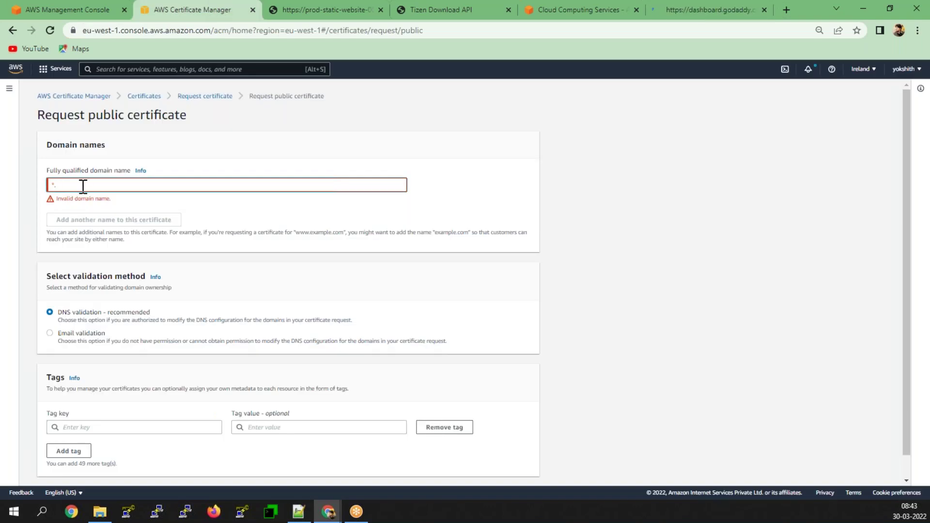
{"action": "key", "text": "ctrl+v"}
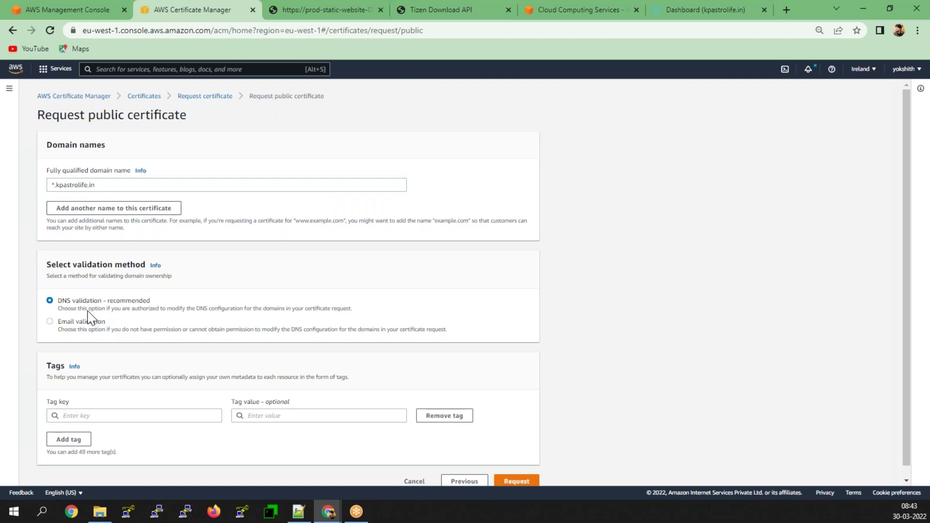
- Add the tag Name with the value Prod and submit the certificate request with DNS validation
{"action": "scroll", "coordinate": [87, 364], "scroll_direction": "down", "scroll_amount": 1}
{"action": "left_click", "coordinate": [82, 409]}
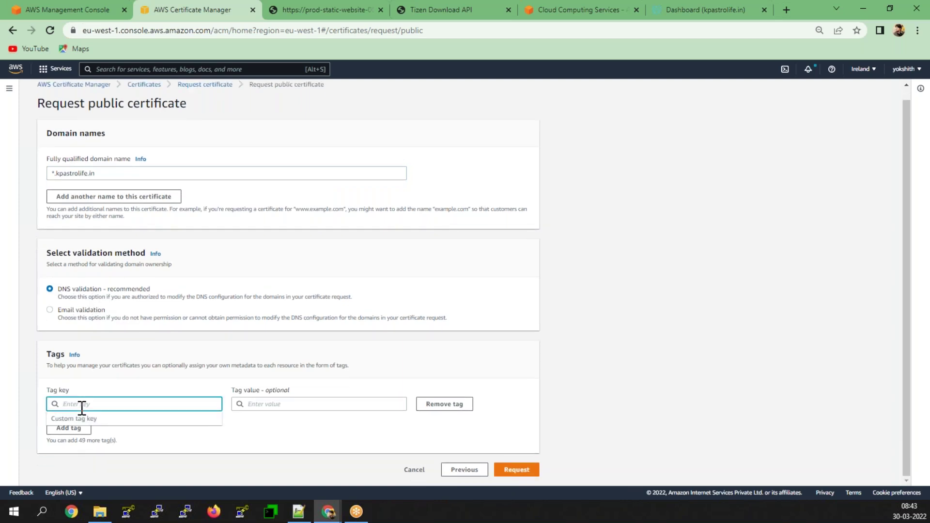
{"action": "key", "text": "Tab"}
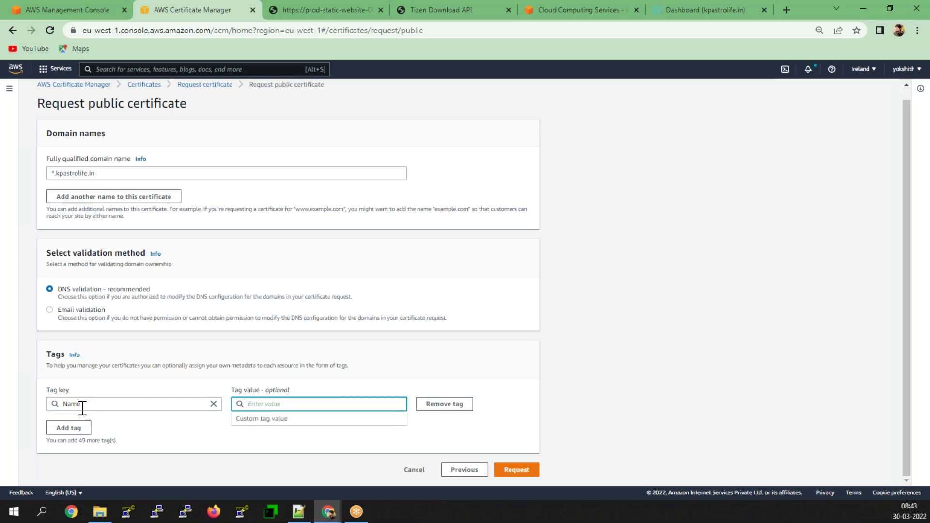
{"action": "type", "text": "Prod"}
{"action": "left_click", "coordinate": [175, 429]}
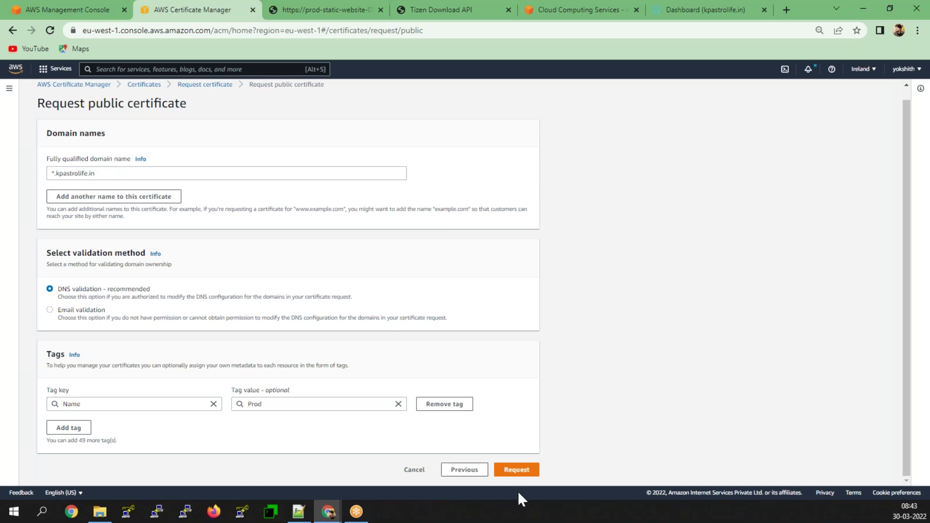
{"action": "left_click", "coordinate": [516, 470]}
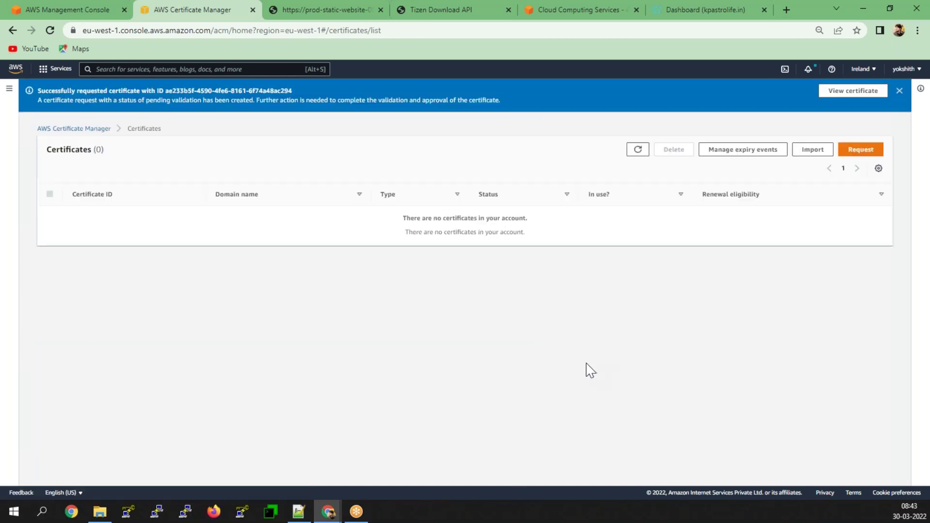
- Refresh the certificate list, open the *.kpastrolife.in certificate, reload its details and copy the validation CNAME name
{"action": "left_click", "coordinate": [638, 149]}
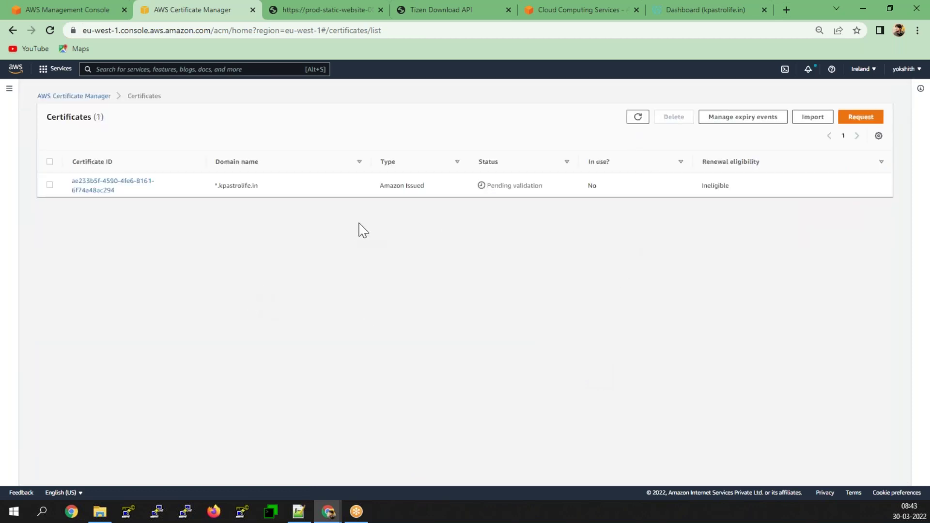
{"action": "left_click", "coordinate": [112, 185]}
{"action": "scroll", "coordinate": [378, 316], "scroll_direction": "down", "scroll_amount": 3}
{"action": "scroll", "coordinate": [378, 316], "scroll_direction": "up", "scroll_amount": 2}
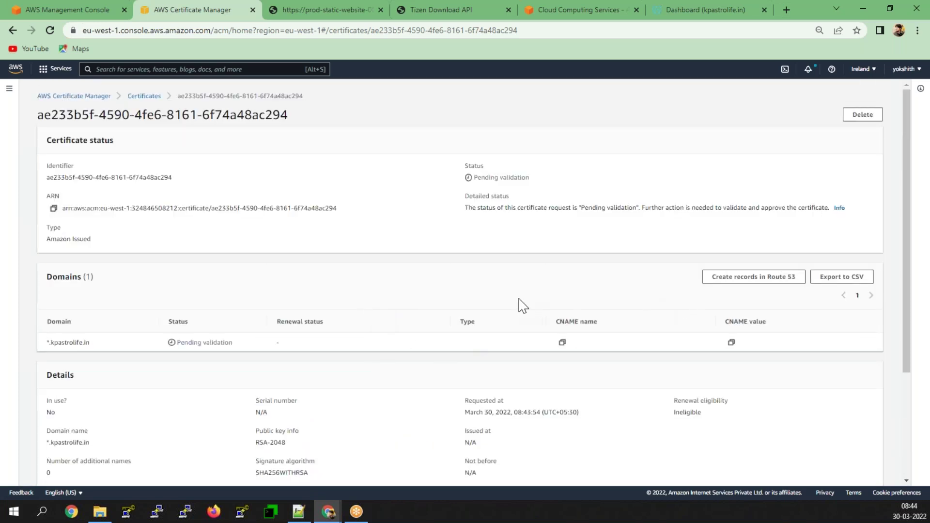
{"action": "left_click", "coordinate": [50, 30]}
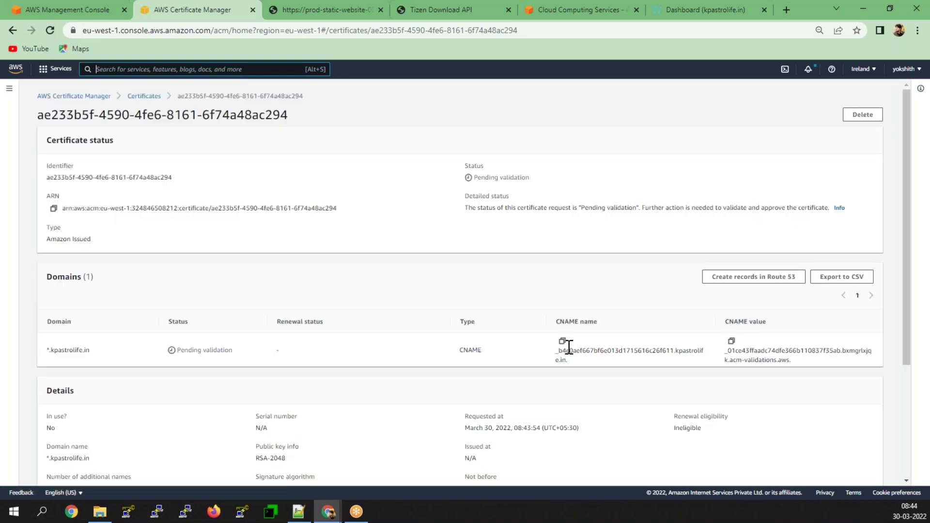
{"action": "left_click", "coordinate": [562, 342]}
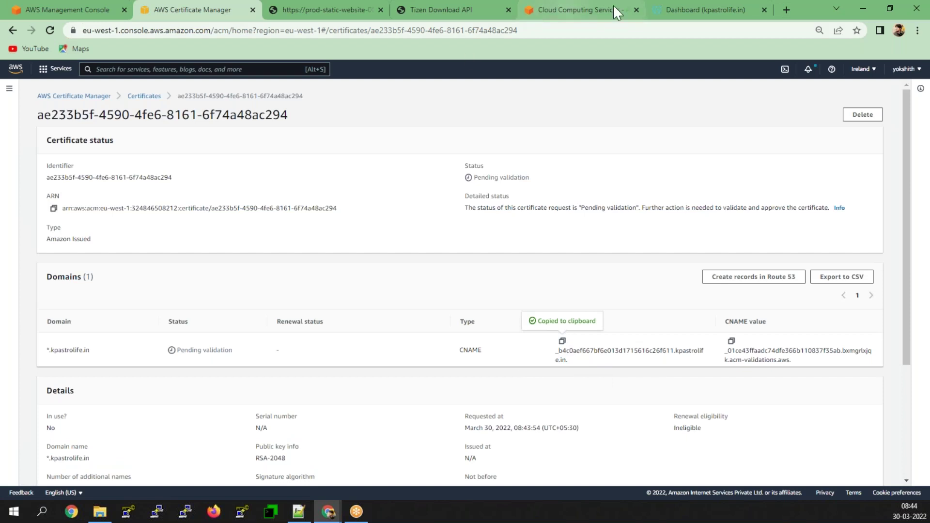
- Close the static website, Tizen, Cloud Computing Services and GoDaddy dashboard tabs and open a new browser tab
{"action": "left_click", "coordinate": [381, 8]}
{"action": "left_click", "coordinate": [381, 9]}
{"action": "left_click", "coordinate": [381, 8]}
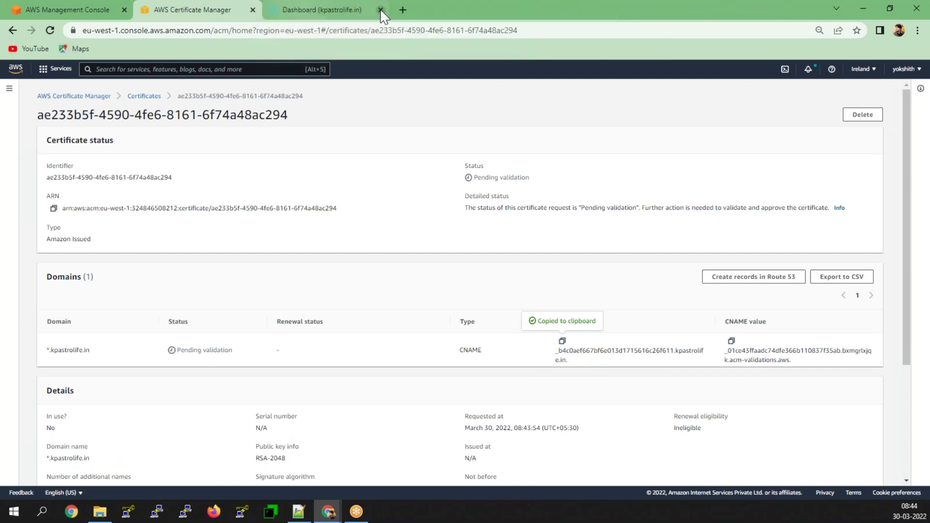
{"action": "left_click", "coordinate": [381, 9]}
{"action": "left_click", "coordinate": [296, 10]}
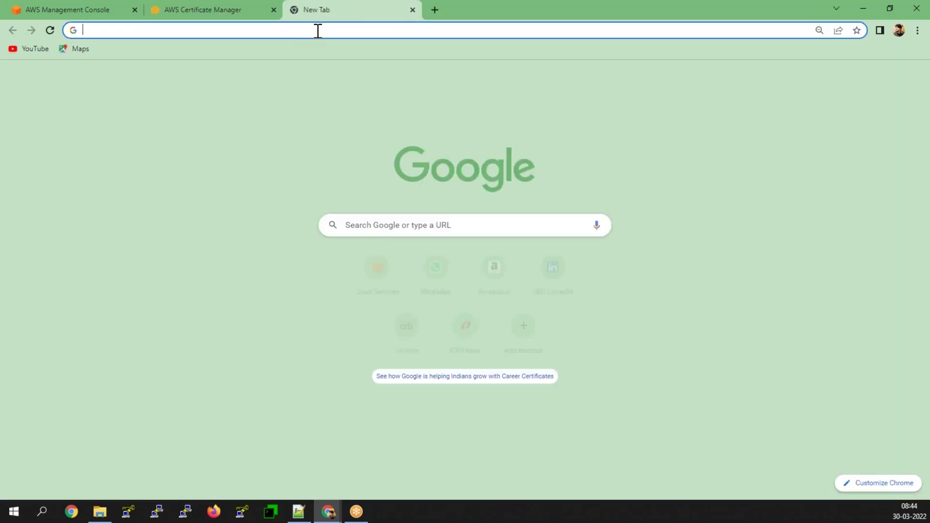
- Search the web for GoDaddy and open the GoDaddy India website
{"action": "left_click", "coordinate": [318, 31]}
{"action": "type", "text": "go"}
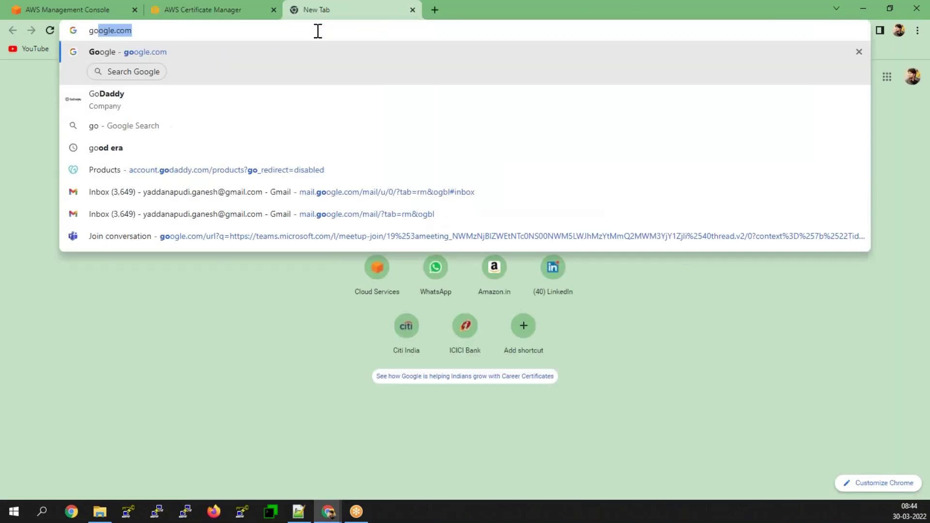
{"action": "type", "text": "dd"}
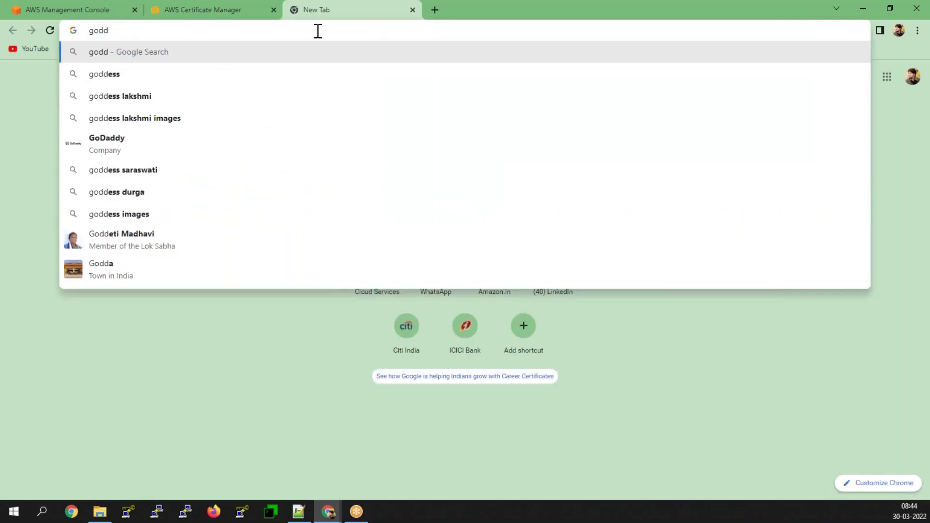
{"action": "type", "text": "a"}
{"action": "key", "text": "Down"}
{"action": "key", "text": "Down"}
{"action": "key", "text": "Return"}
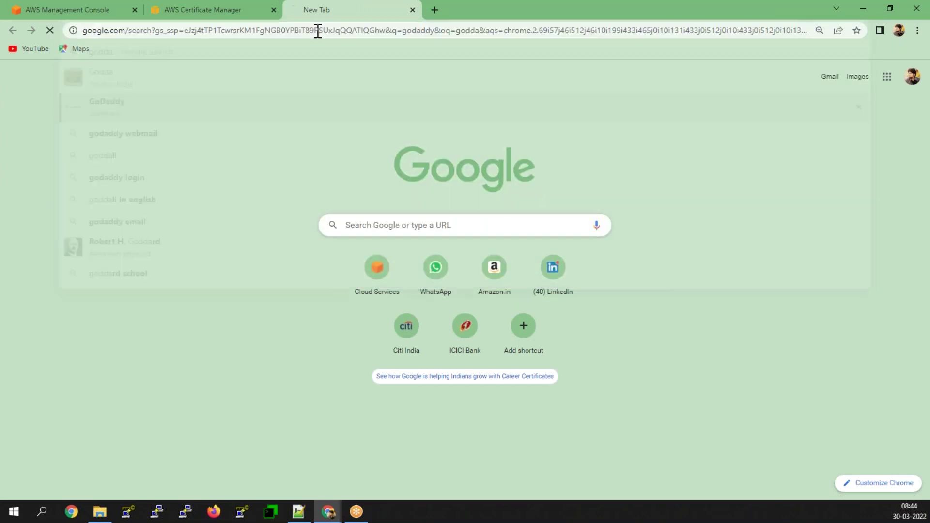
{"action": "left_click", "coordinate": [138, 158]}
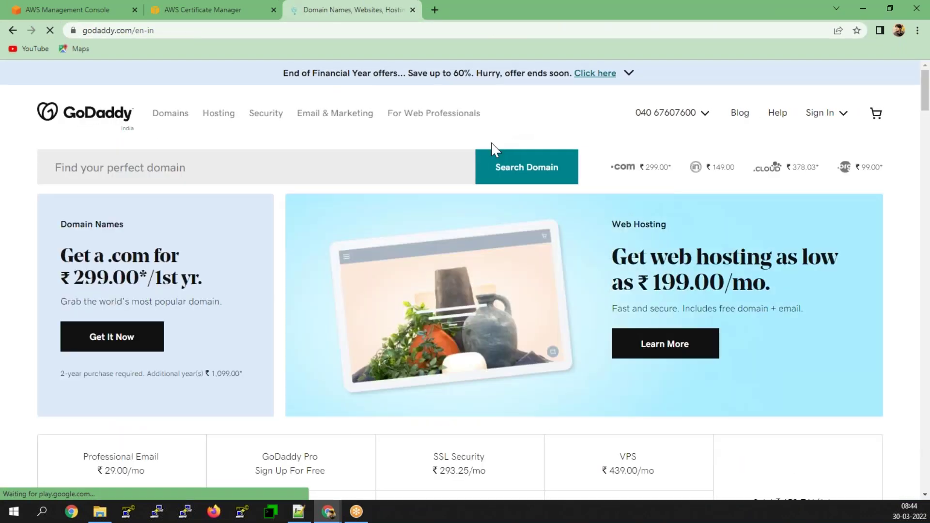
- Open the account's product list and bring up the DNS records of the kpastrolife.in domain
{"action": "left_click", "coordinate": [822, 116]}
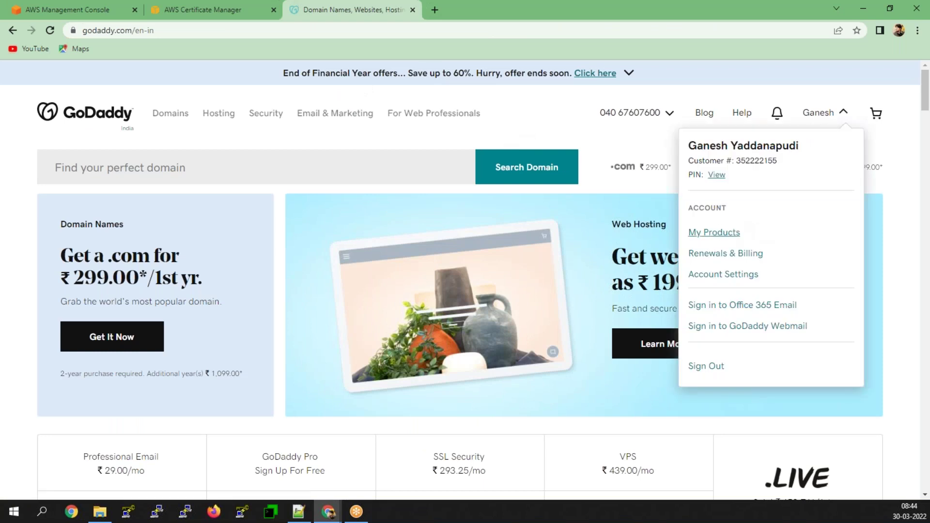
{"action": "left_click", "coordinate": [707, 237]}
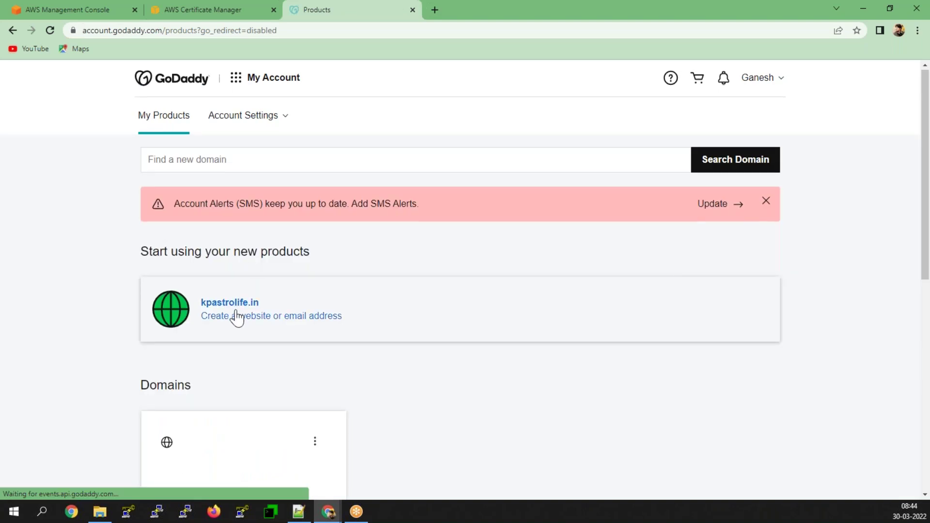
{"action": "scroll", "coordinate": [237, 318], "scroll_direction": "down", "scroll_amount": 2}
{"action": "left_click", "coordinate": [318, 329]}
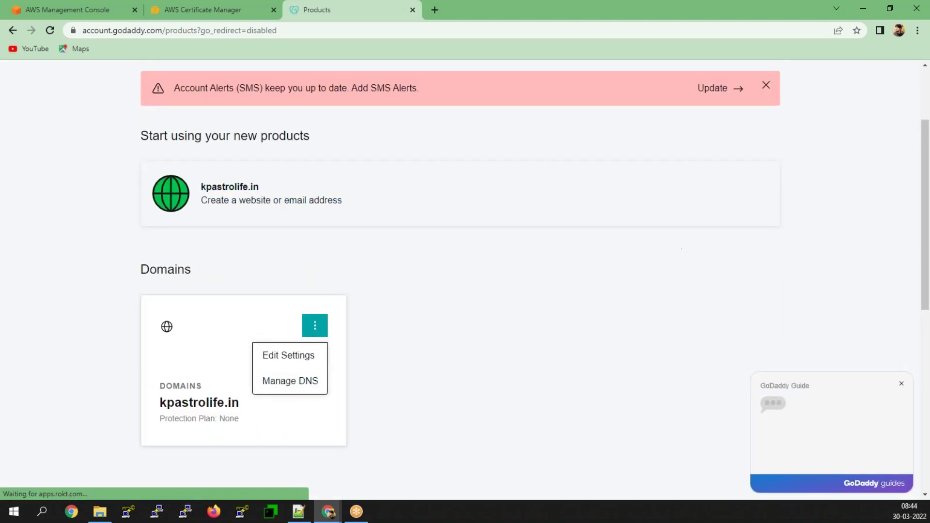
{"action": "left_click", "coordinate": [277, 380]}
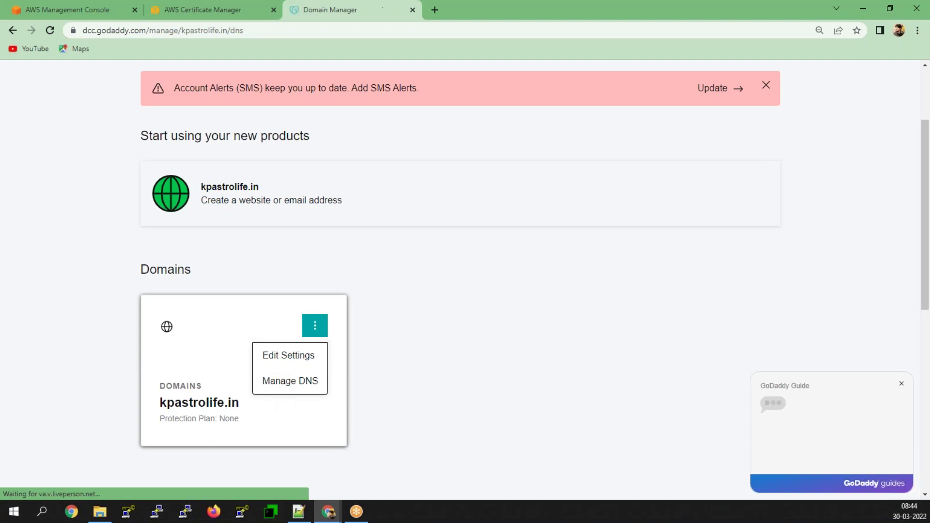
{"action": "scroll", "coordinate": [348, 301], "scroll_direction": "down", "scroll_amount": 3}
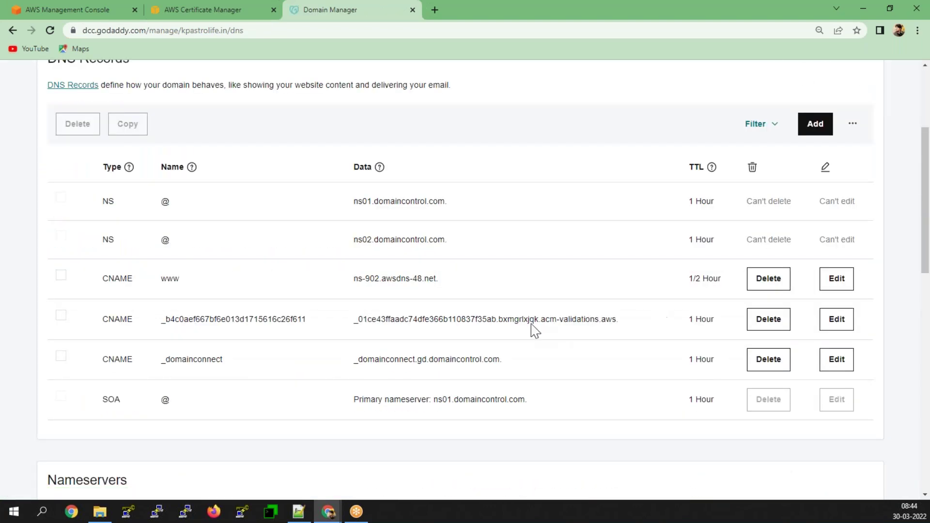
- Edit the existing acm-validations.aws CNAME record and replace its name with the copied validation CNAME name
{"action": "left_click", "coordinate": [837, 319]}
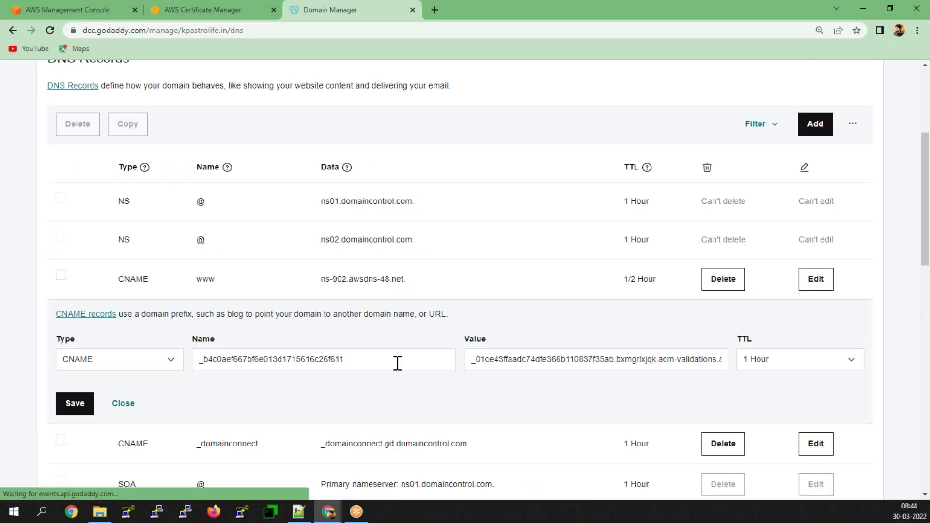
{"action": "left_click", "coordinate": [378, 364]}
{"action": "key", "text": "ctrl+a"}
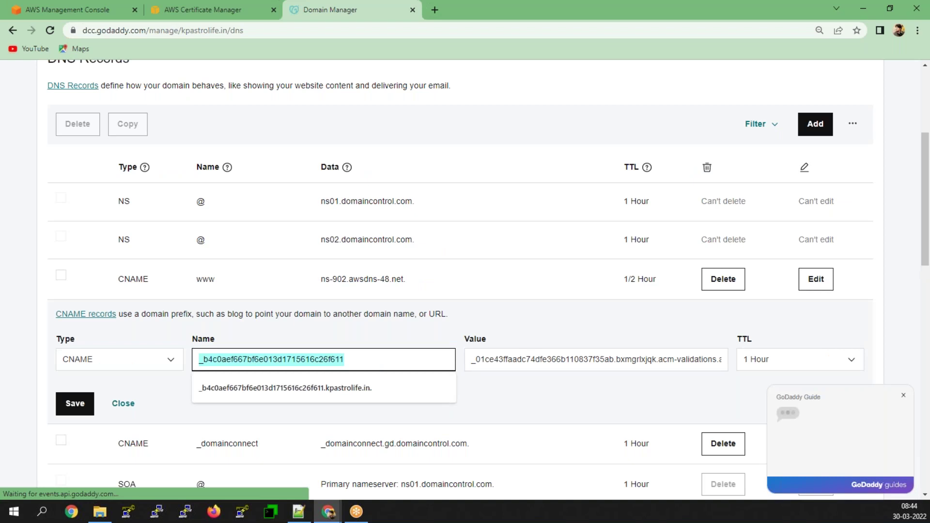
{"action": "key", "text": "ctrl+v"}
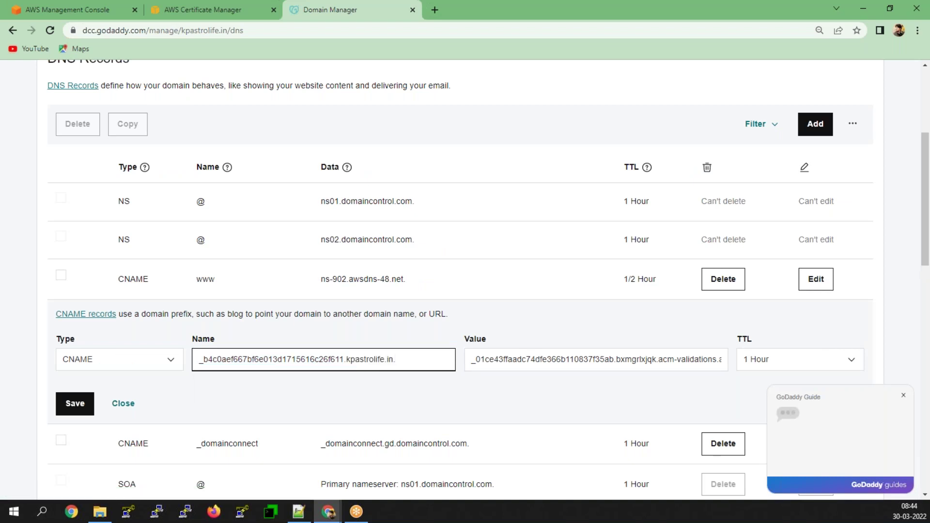
- Copy the CNAME name again from the *.kpastrolife.in certificate in AWS Certificate Manager and paste it over the name of GoDaddy's open CNAME record
{"action": "left_click", "coordinate": [74, 7]}
{"action": "left_click", "coordinate": [187, 13]}
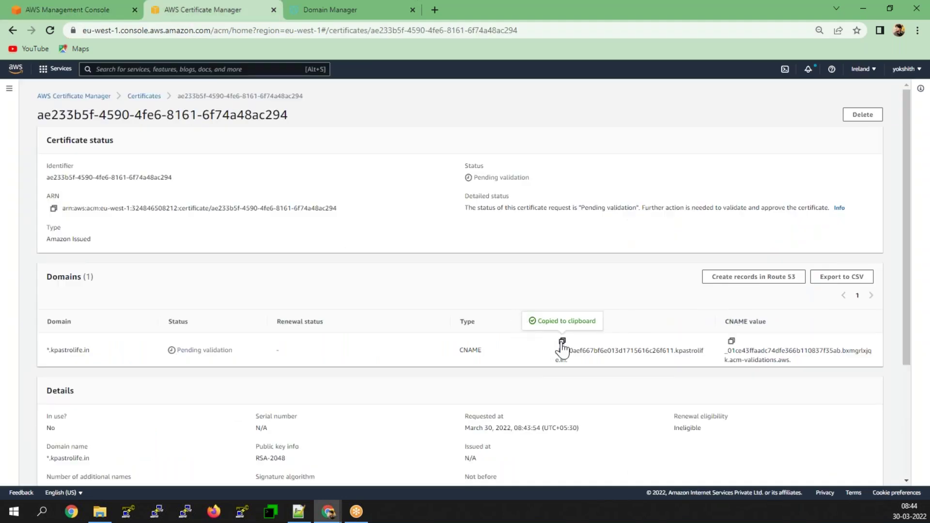
{"action": "left_click", "coordinate": [562, 342]}
{"action": "left_click", "coordinate": [315, 6]}
{"action": "left_click_drag", "start_coordinate": [395, 359], "coordinate": [77, 357]}
{"action": "key", "text": "ctrl+v"}
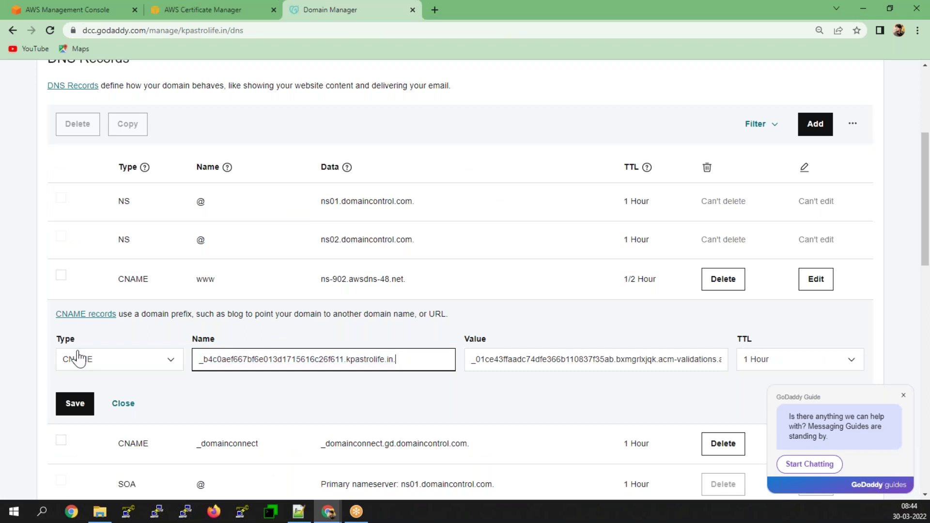
- Save the new CNAME record with the trailing dot removed from its name and the certificate's CNAME value, accepting the suggested resolution name
{"action": "left_click", "coordinate": [404, 361]}
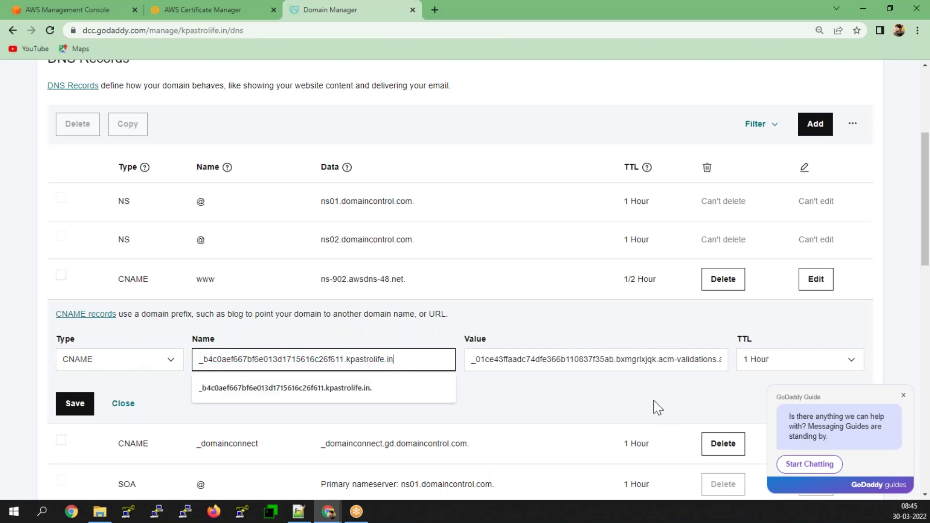
{"action": "triple_click", "coordinate": [680, 359]}
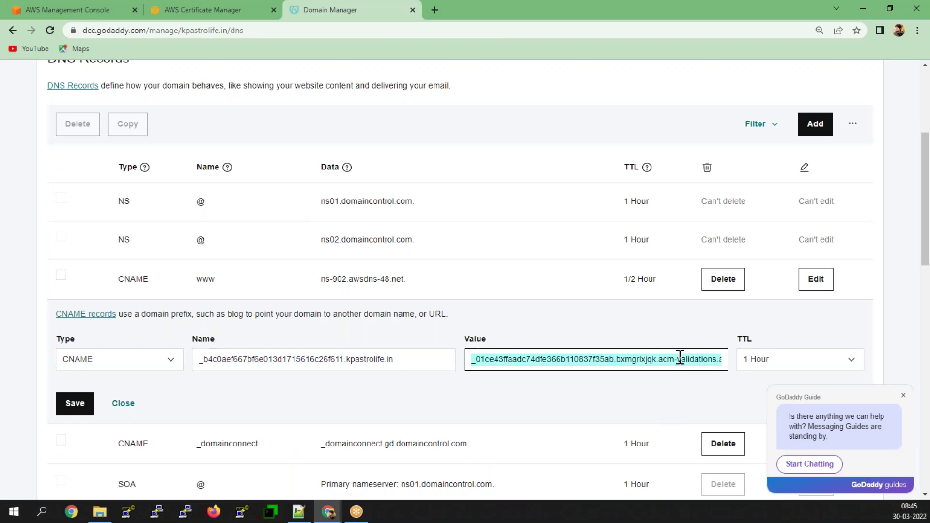
{"action": "key", "text": "BackSpace"}
{"action": "left_click", "coordinate": [242, 9]}
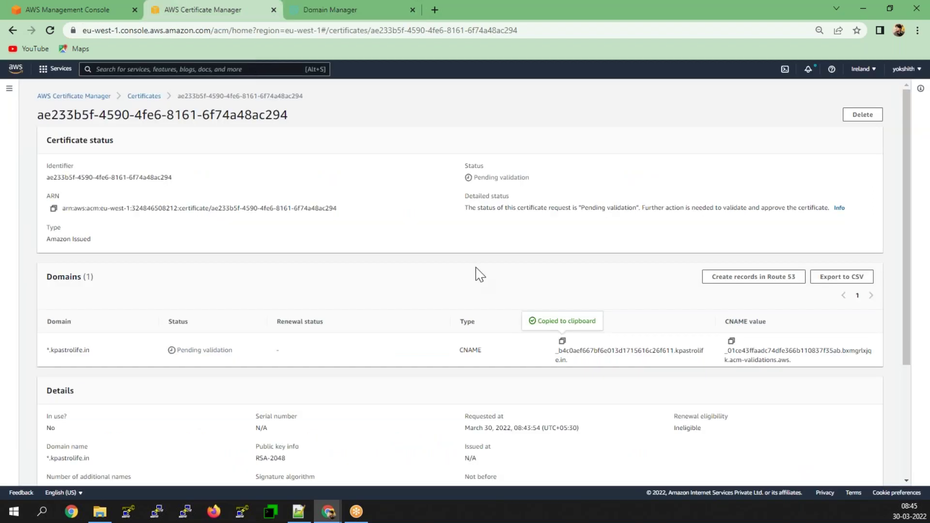
{"action": "left_click", "coordinate": [732, 341]}
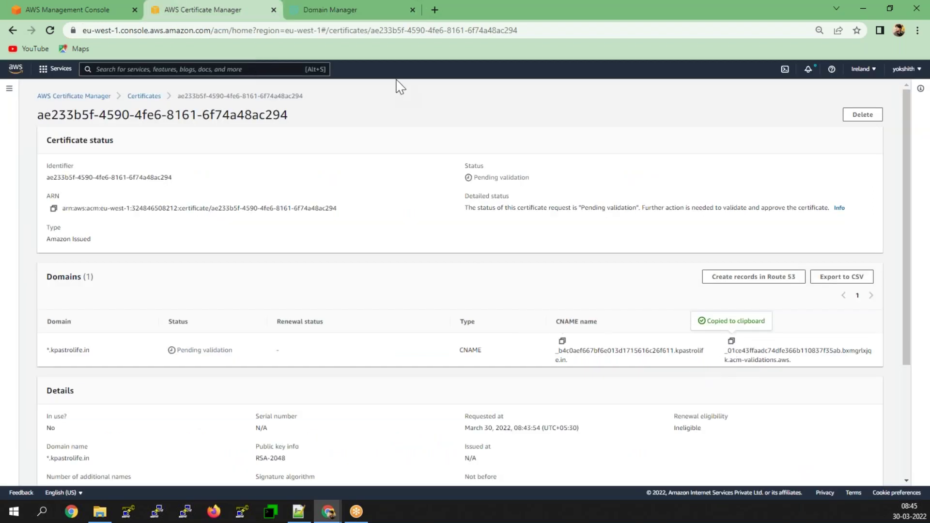
{"action": "left_click", "coordinate": [298, 9]}
{"action": "left_click", "coordinate": [513, 361]}
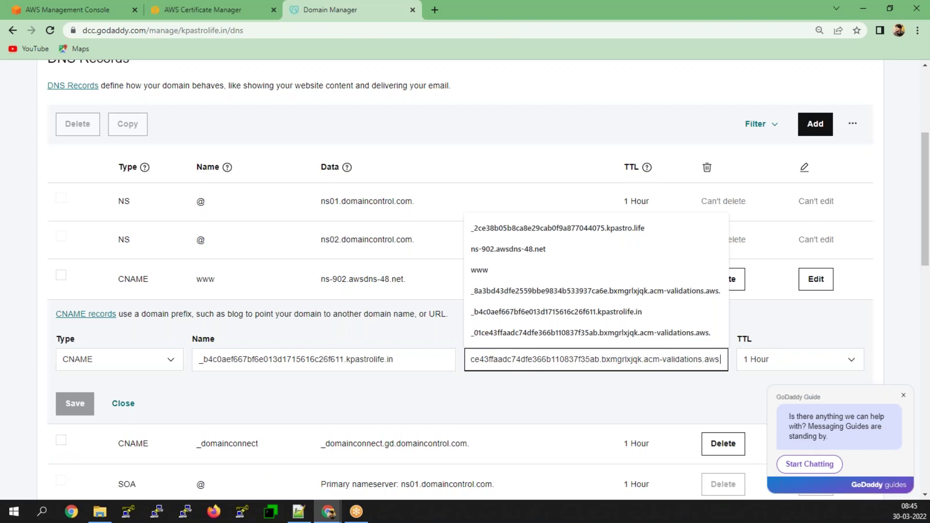
{"action": "left_click", "coordinate": [708, 333]}
{"action": "left_click", "coordinate": [77, 407]}
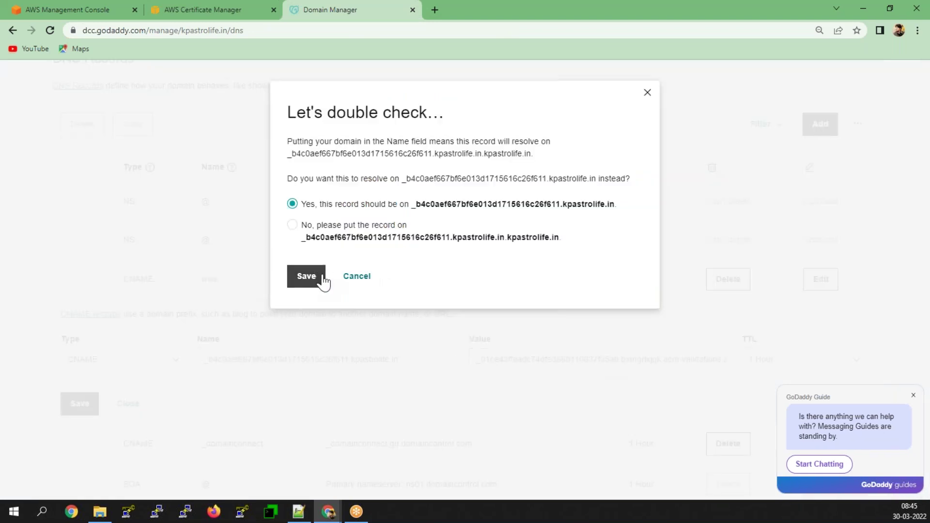
{"action": "left_click", "coordinate": [322, 277]}
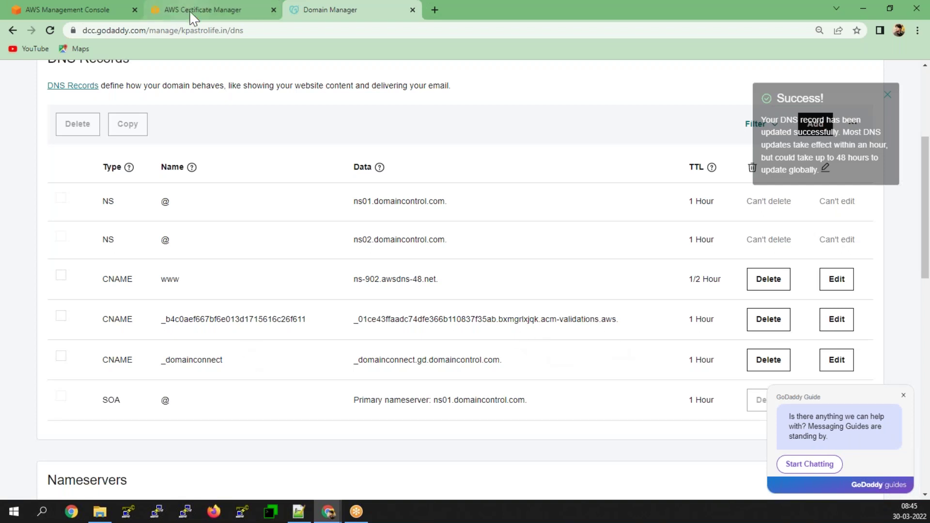
- Copy the CNAME name from the AWS certificate's details and open DNSWatch through a web search for dnswatchinfo
{"action": "left_click", "coordinate": [203, 10]}
{"action": "left_click", "coordinate": [562, 341]}
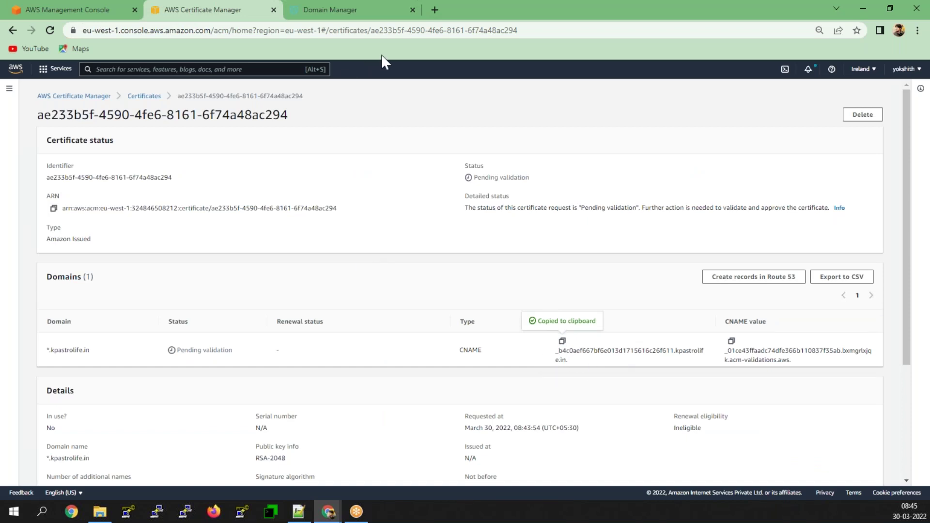
{"action": "left_click", "coordinate": [435, 10]}
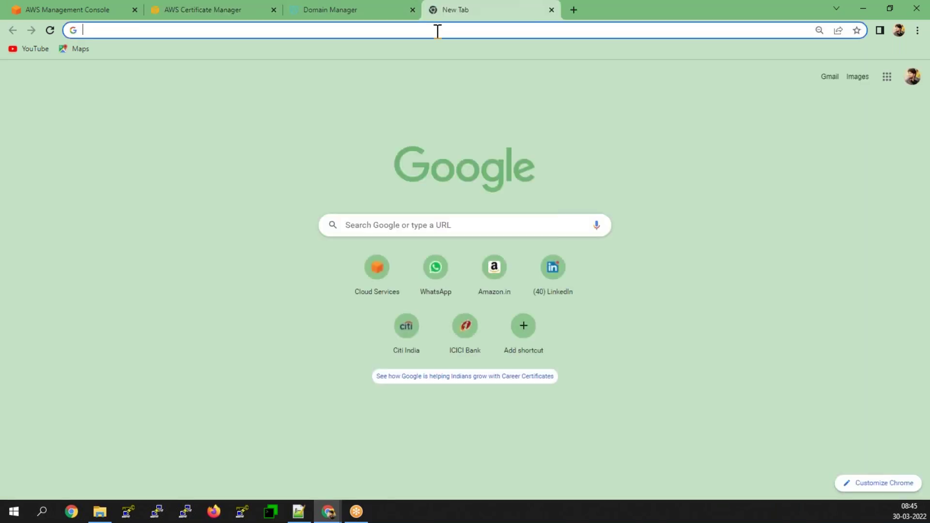
{"action": "type", "text": "dn"}
{"action": "key", "text": "Return"}
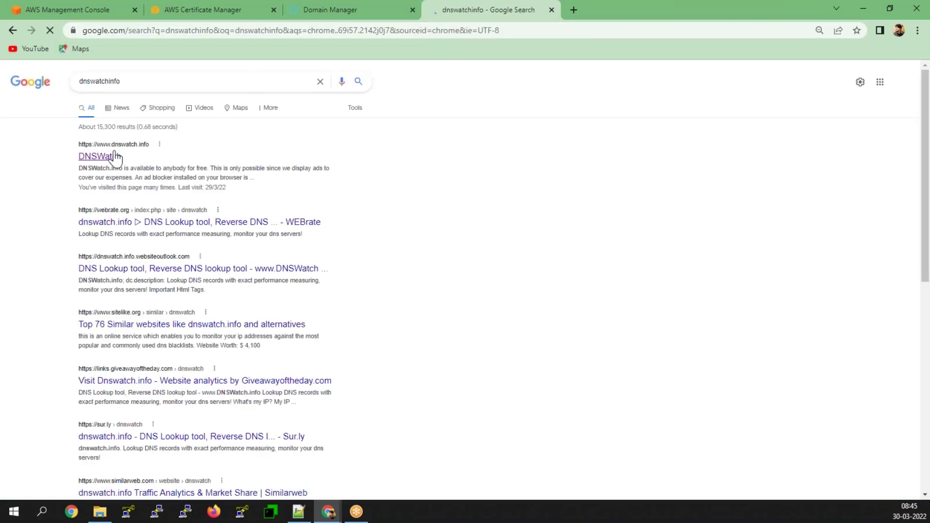
{"action": "left_click", "coordinate": [104, 156]}
- Look up the copied CNAME name in DNSWatch with record type A
{"action": "left_click", "coordinate": [335, 238]}
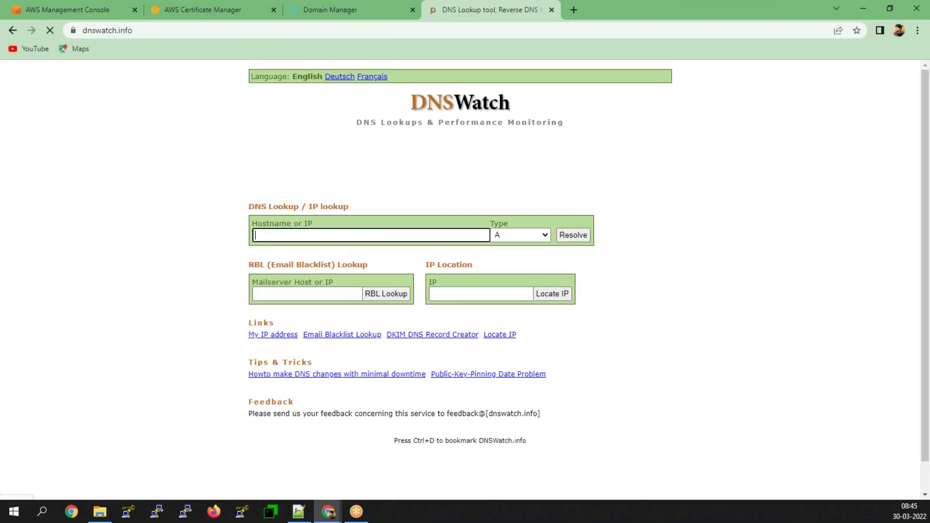
{"action": "key", "text": "ctrl+v"}
{"action": "left_click", "coordinate": [585, 237]}
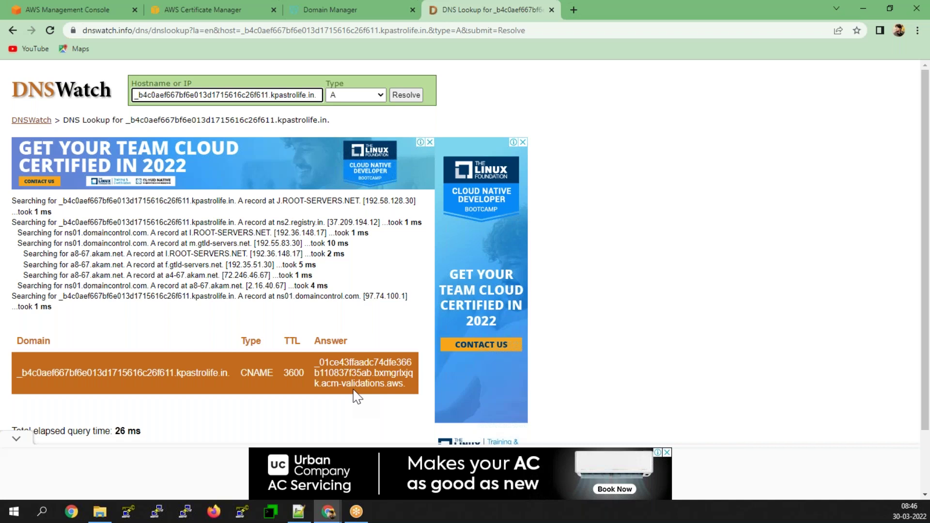
- Return to AWS Certificate Manager and check the *.kpastrolife.in certificate's status in the certificates list
{"action": "left_click", "coordinate": [172, 17]}
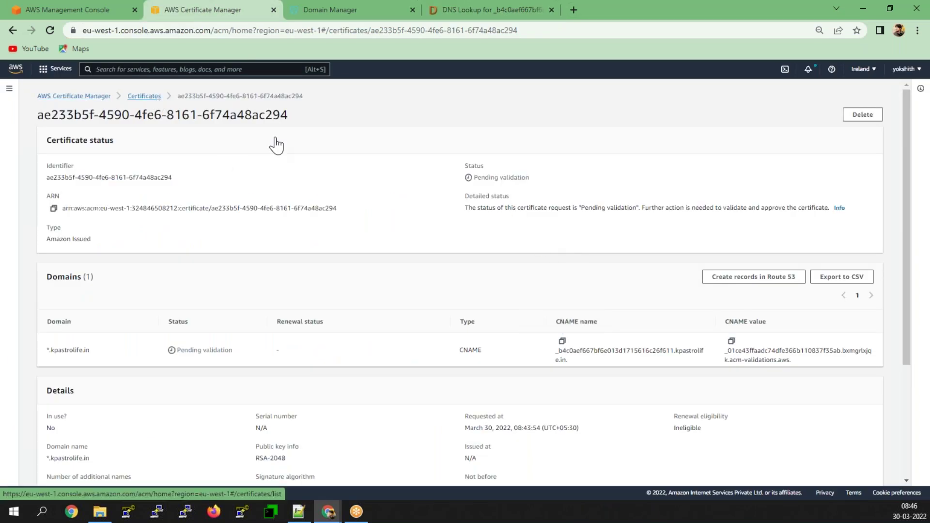
{"action": "left_click", "coordinate": [158, 103]}
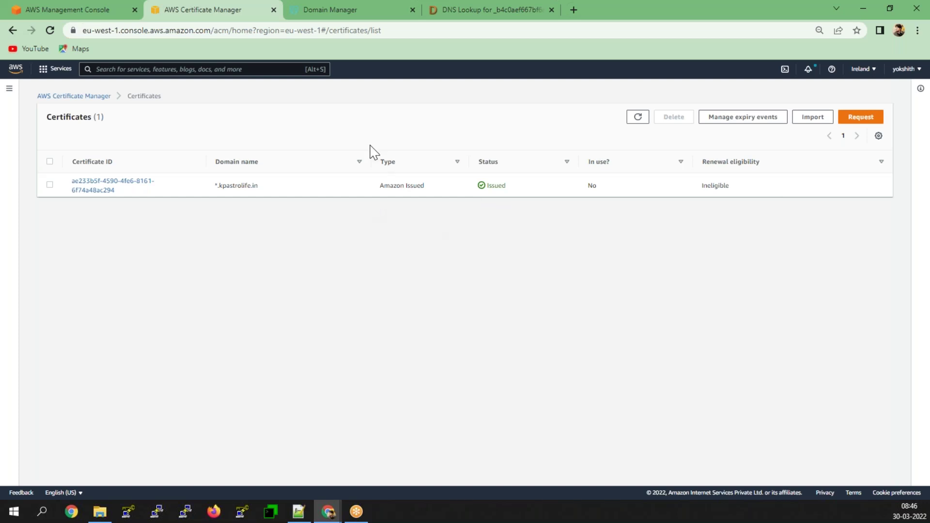
{"action": "left_click", "coordinate": [95, 1]}
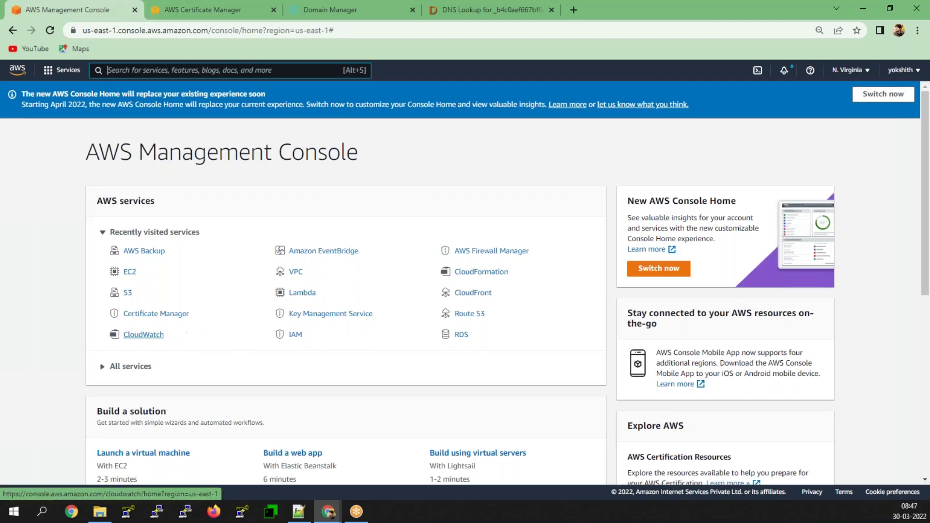
{"action": "left_click", "coordinate": [129, 272]}
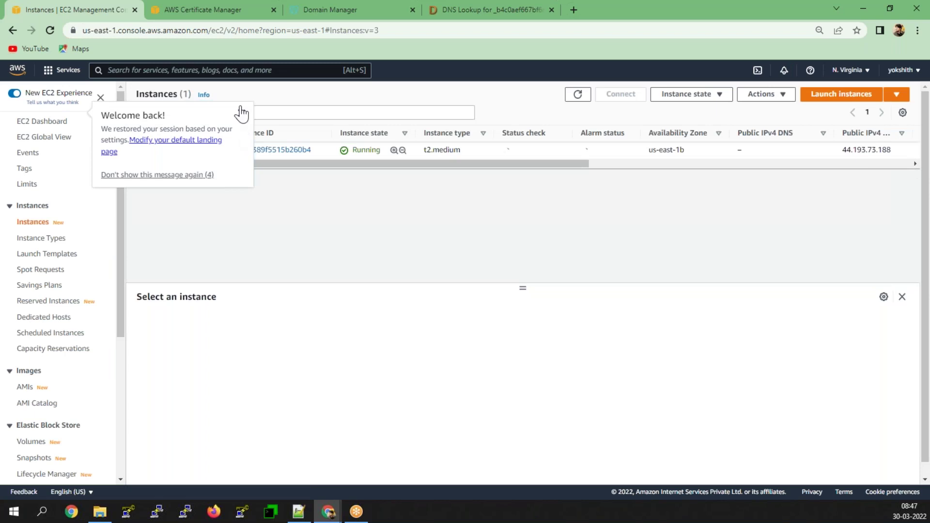
{"action": "left_click", "coordinate": [207, 10]}
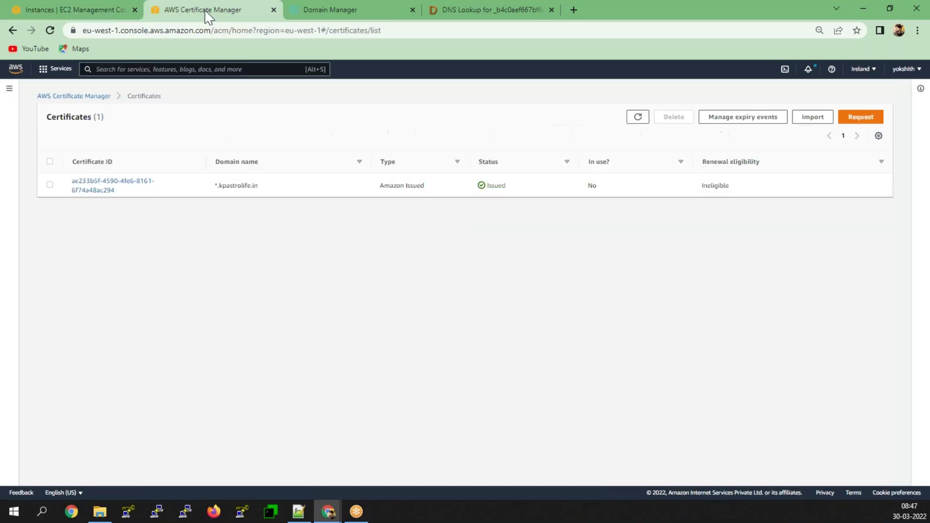
{"action": "left_click", "coordinate": [134, 10]}
- Open the EC2 instances page in the Ireland region and dismiss the welcome message
{"action": "left_click", "coordinate": [18, 72]}
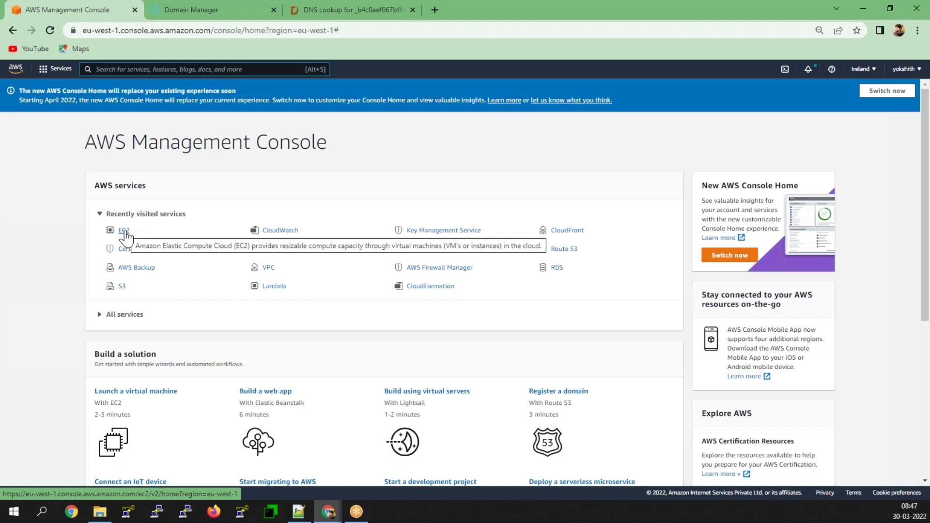
{"action": "left_click", "coordinate": [124, 231]}
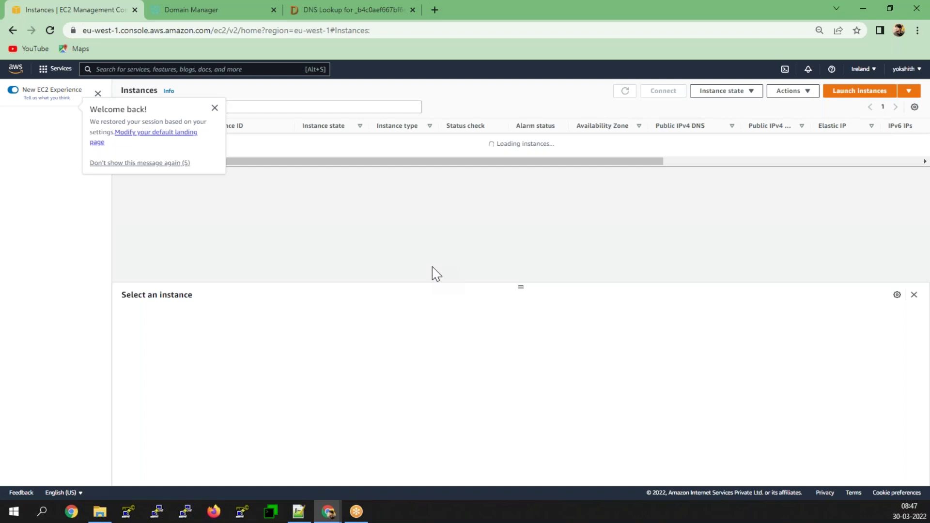
{"action": "left_click", "coordinate": [215, 109]}
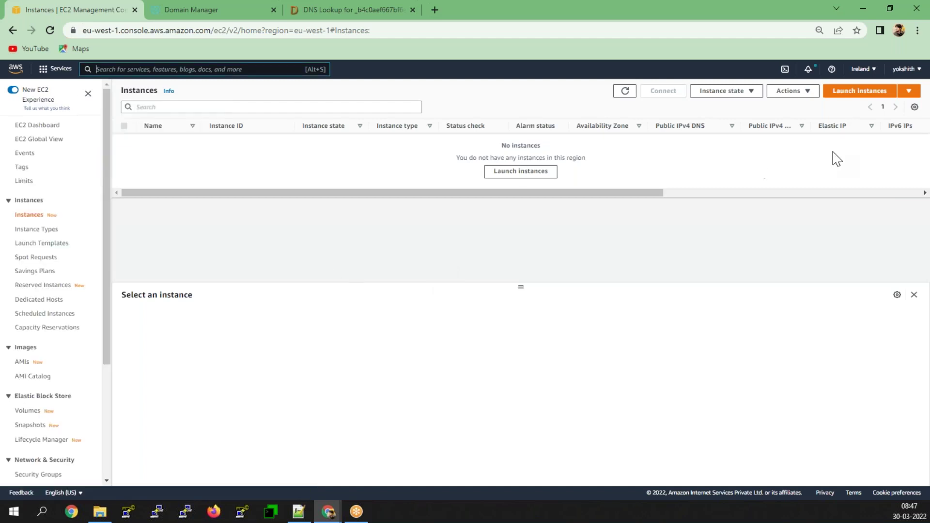
- Start launching an instance with the Amazon Linux 2 Kernel 5.10 (x86) AMI and t2.micro type, reaching the user data in the instance details
{"action": "left_click", "coordinate": [860, 92]}
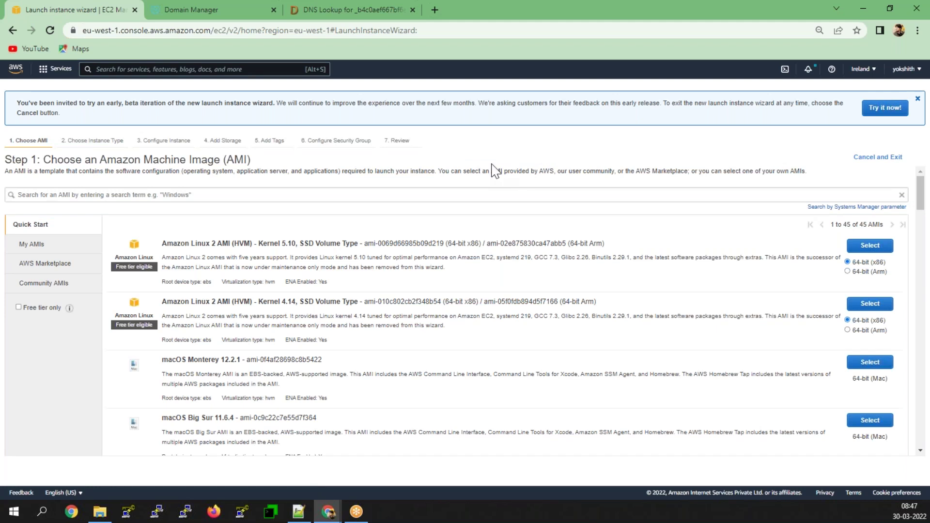
{"action": "left_click", "coordinate": [870, 246]}
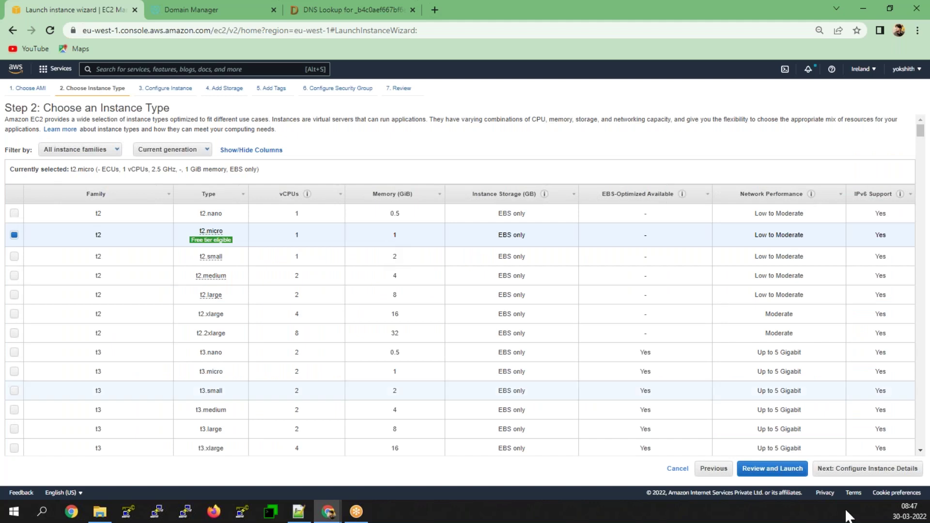
{"action": "left_click", "coordinate": [853, 469]}
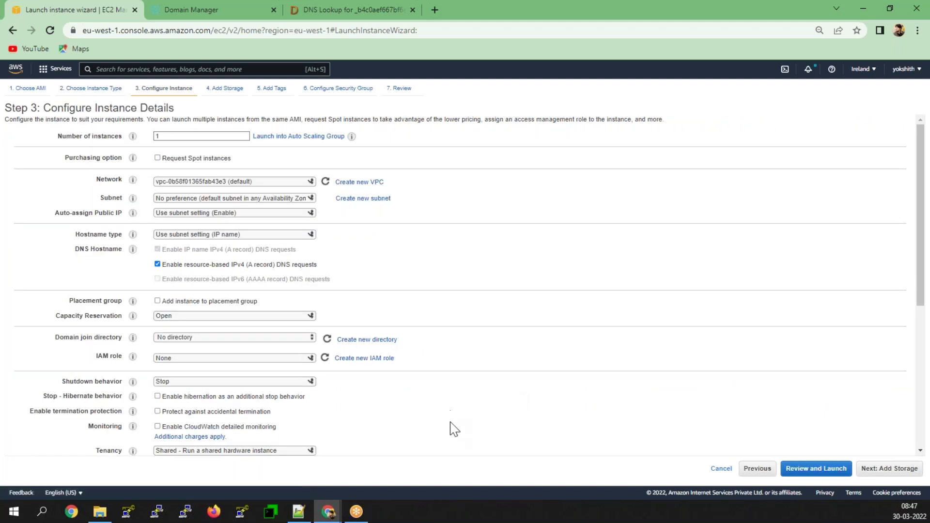
{"action": "scroll", "coordinate": [451, 429], "scroll_direction": "down", "scroll_amount": 5}
{"action": "left_click", "coordinate": [254, 434]}
- Switch to Jan.txt in Notepad++ and start a user data script with the line #!/bin/bash below the backup notes
{"action": "left_click", "coordinate": [299, 515]}
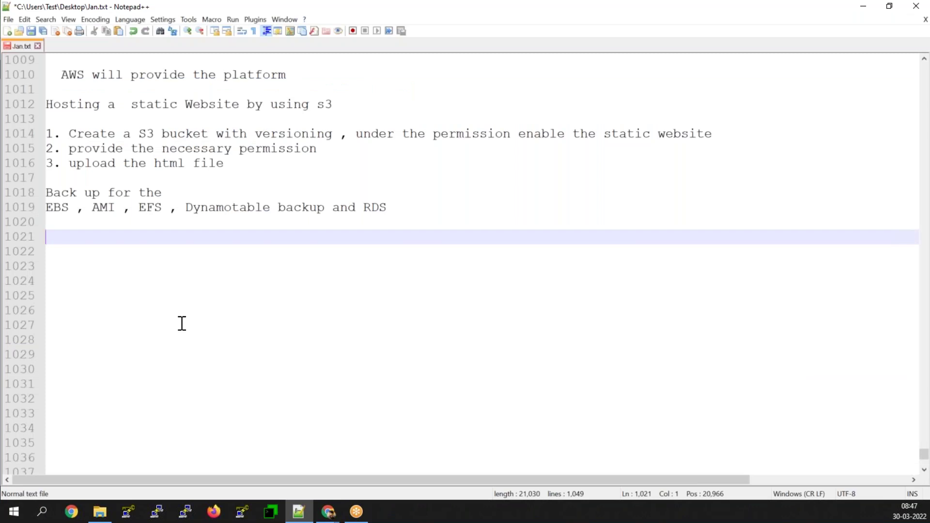
{"action": "type", "text": "#!/bin/bash"}
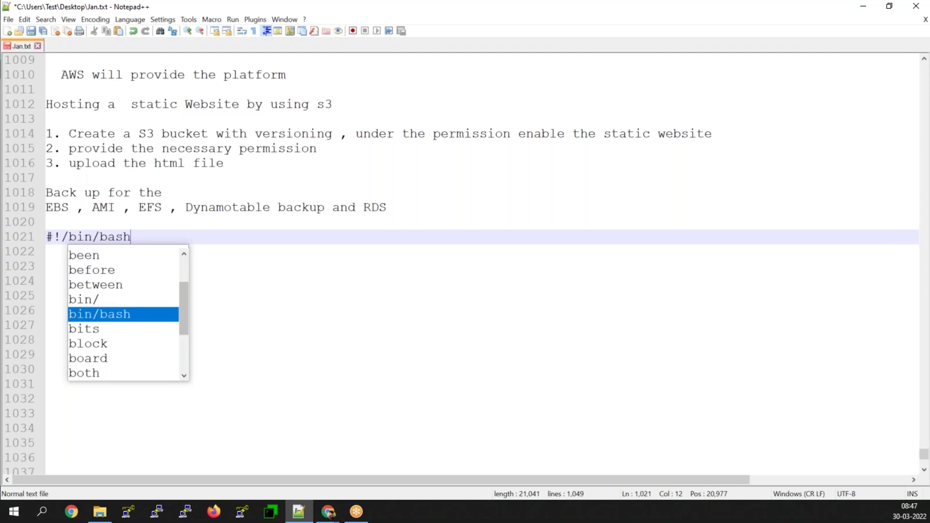
{"action": "key", "text": "Return"}
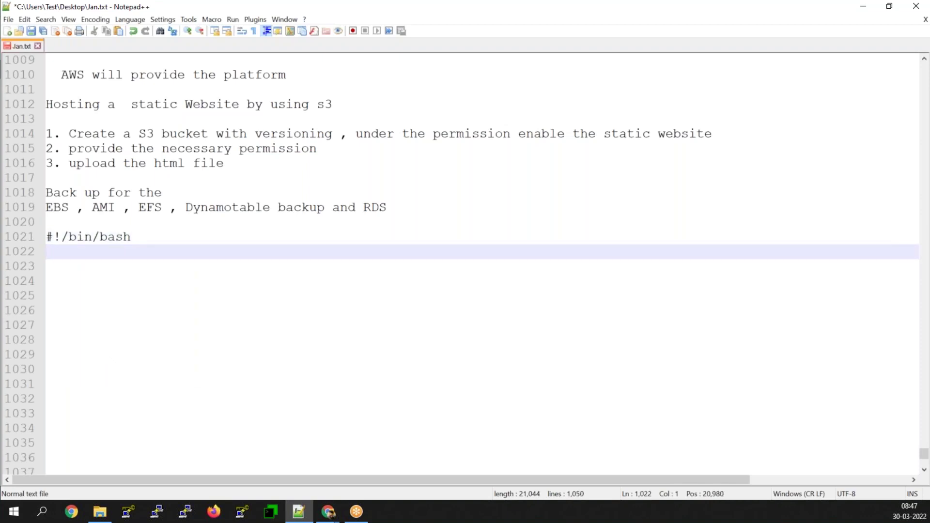
- Copy the httpd setup commands under Assignment 7, from "yum -y install httpd" through the last "service httpd restart"
{"action": "scroll", "coordinate": [182, 324], "scroll_direction": "up", "scroll_amount": 8}
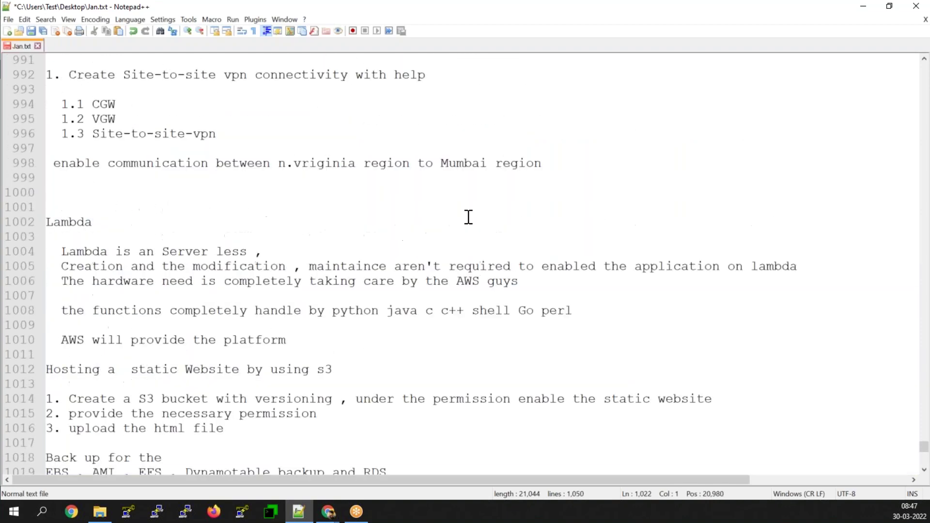
{"action": "scroll", "coordinate": [469, 219], "scroll_direction": "up", "scroll_amount": 20}
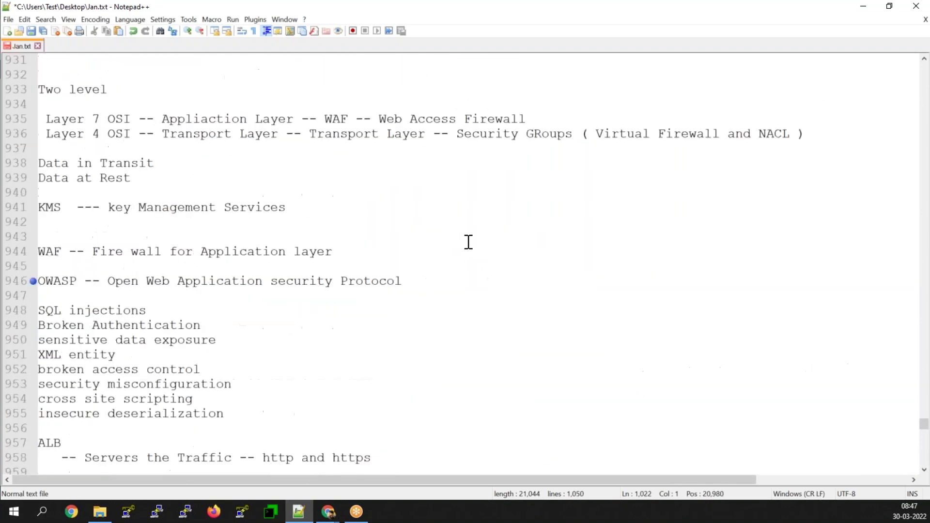
{"action": "scroll", "coordinate": [469, 241], "scroll_direction": "up", "scroll_amount": 16}
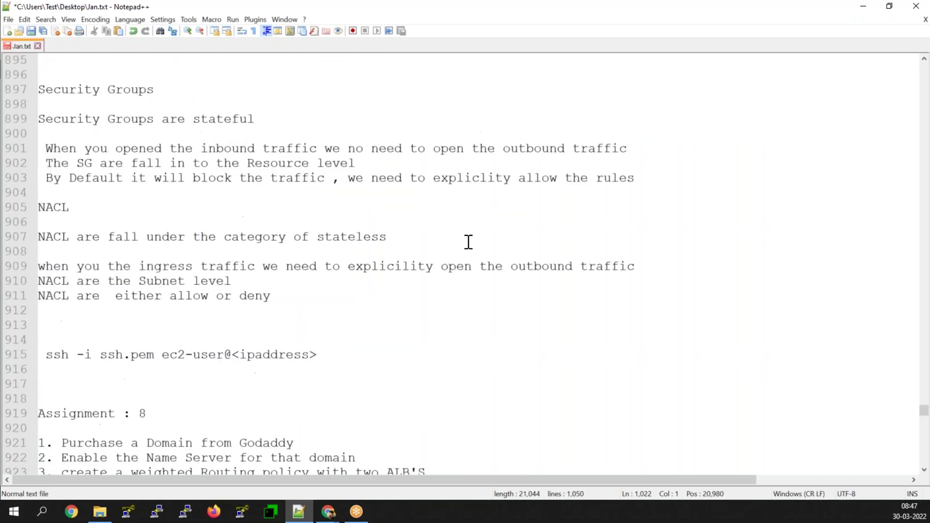
{"action": "scroll", "coordinate": [469, 242], "scroll_direction": "up", "scroll_amount": 18}
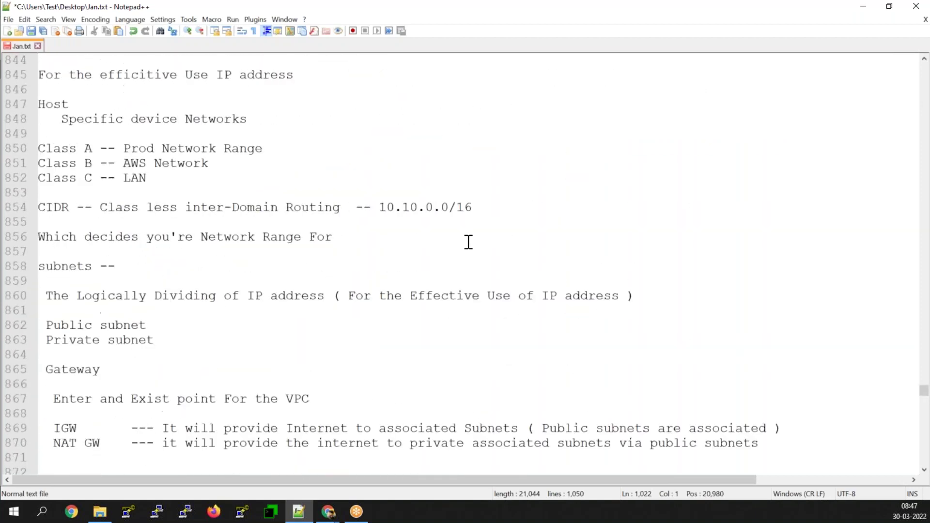
{"action": "scroll", "coordinate": [469, 241], "scroll_direction": "up", "scroll_amount": 12}
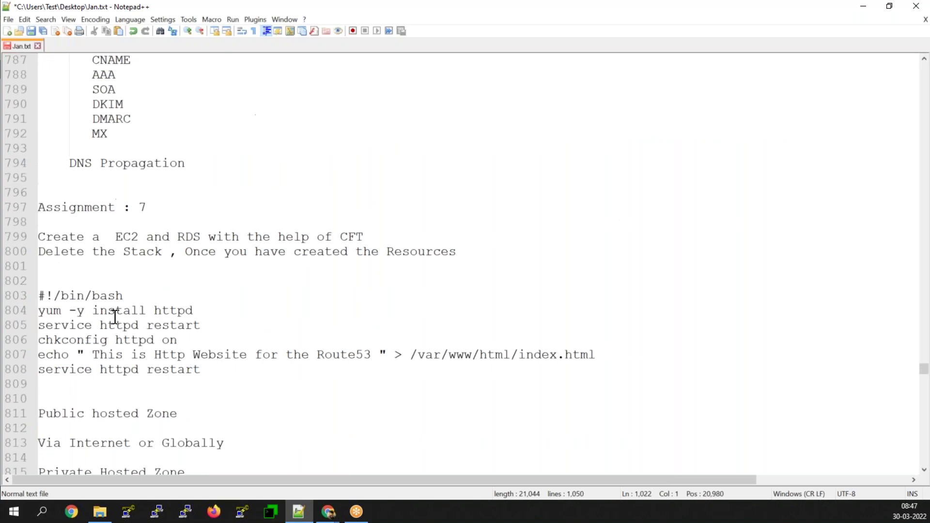
{"action": "left_click_drag", "start_coordinate": [38, 312], "coordinate": [200, 370]}
{"action": "key", "text": "ctrl+c"}
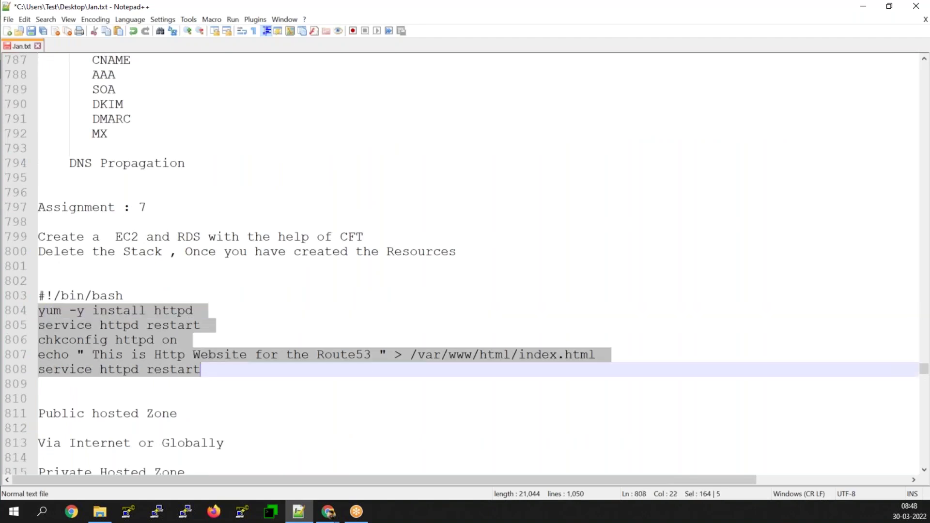
- Paste the copied httpd commands below the new #!/bin/bash line and remove the trailing space after "yum -y install httpd"
{"action": "scroll", "coordinate": [202, 370], "scroll_direction": "down", "scroll_amount": 20}
{"action": "scroll", "coordinate": [201, 371], "scroll_direction": "down", "scroll_amount": 20}
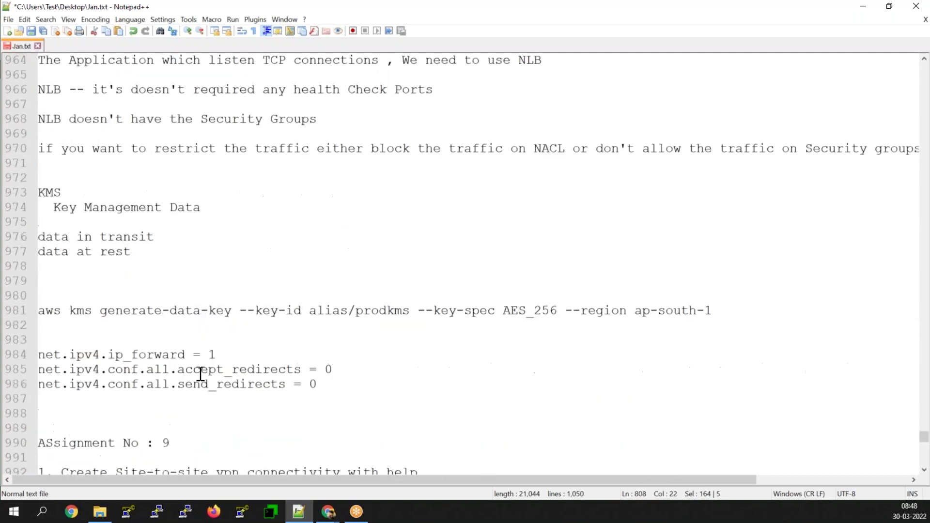
{"action": "scroll", "coordinate": [201, 373], "scroll_direction": "down", "scroll_amount": 20}
{"action": "scroll", "coordinate": [144, 257], "scroll_direction": "up", "scroll_amount": 3}
{"action": "left_click", "coordinate": [48, 179]}
{"action": "key", "text": "ctrl+v"}
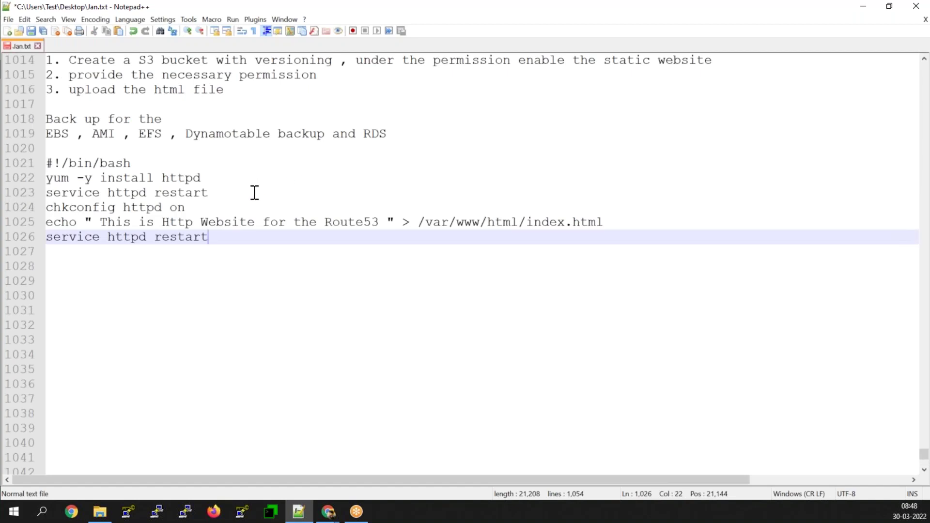
{"action": "left_click", "coordinate": [228, 182]}
{"action": "key", "text": "BackSpace"}
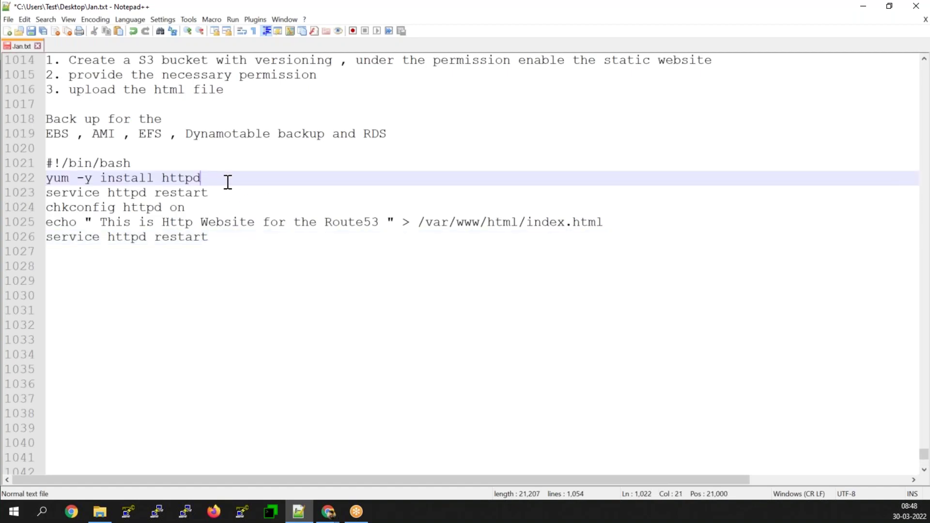
- Remove the trailing spaces from the first "service httpd restart", "chkconfig httpd on" and echo lines of the script
{"action": "left_click", "coordinate": [228, 188]}
{"action": "key", "text": "BackSpace"}
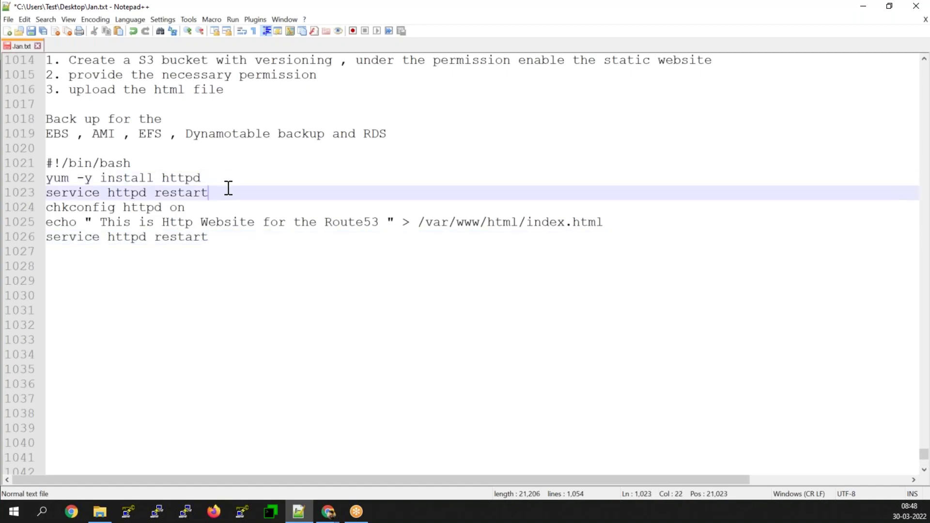
{"action": "left_click", "coordinate": [221, 207]}
{"action": "key", "text": "BackSpace"}
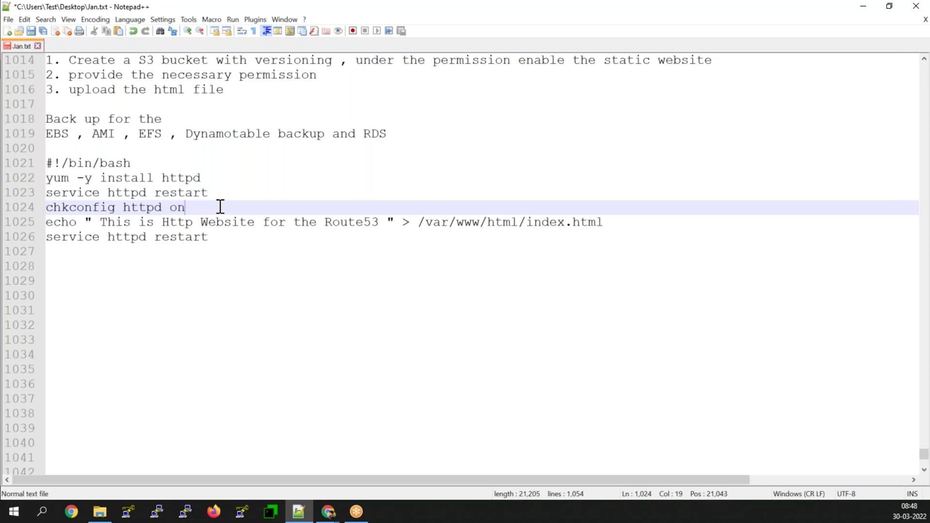
{"action": "left_click", "coordinate": [620, 230]}
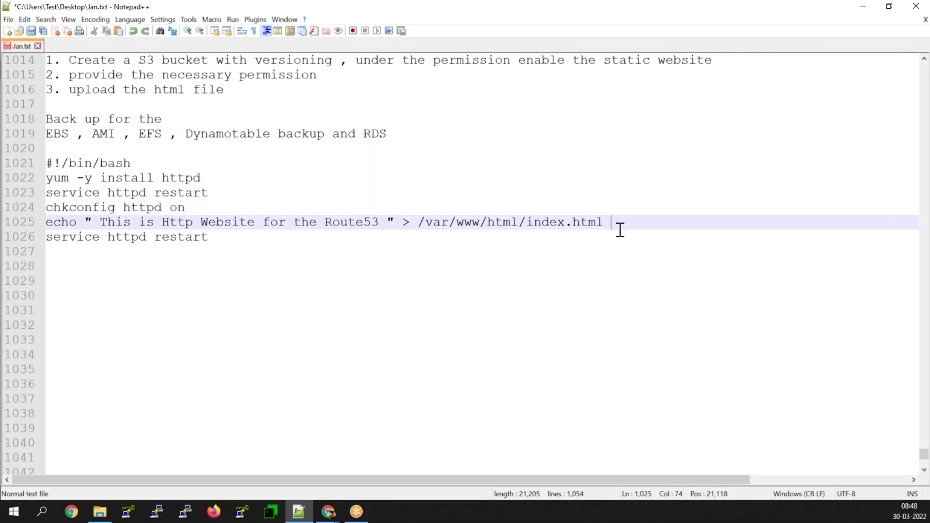
{"action": "key", "text": "BackSpace"}
{"action": "left_click", "coordinate": [347, 242]}
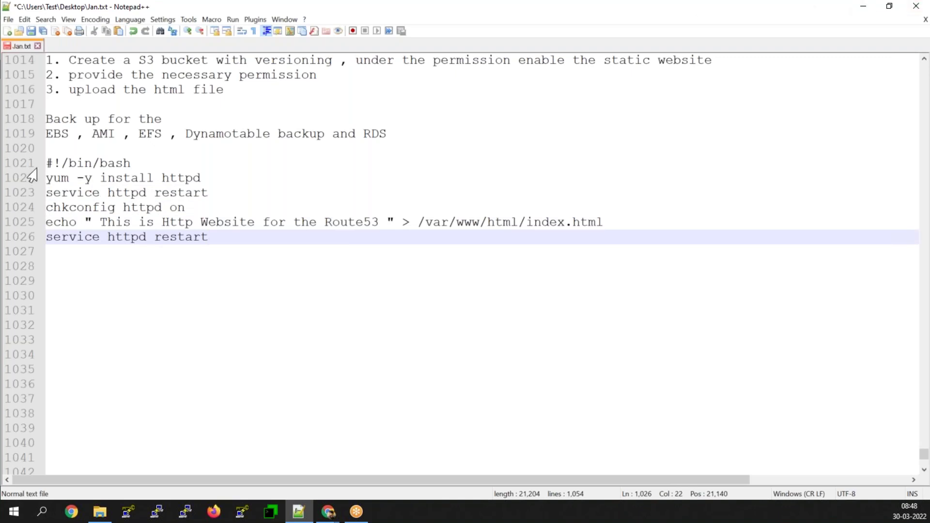
- Copy the whole script from #!/bin/bash through the last "service httpd restart" and paste it as the instance's user data in the AWS launch wizard
{"action": "left_click_drag", "start_coordinate": [50, 164], "coordinate": [208, 238]}
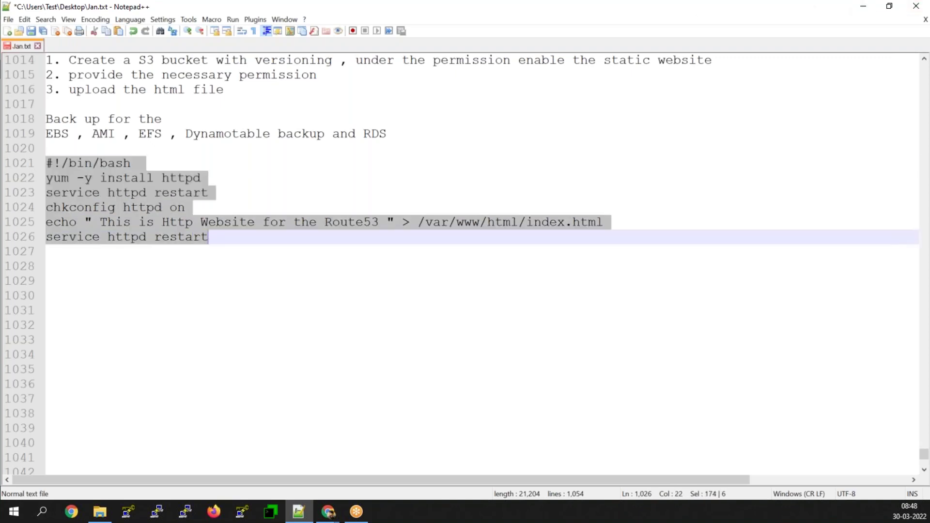
{"action": "left_click", "coordinate": [863, 7]}
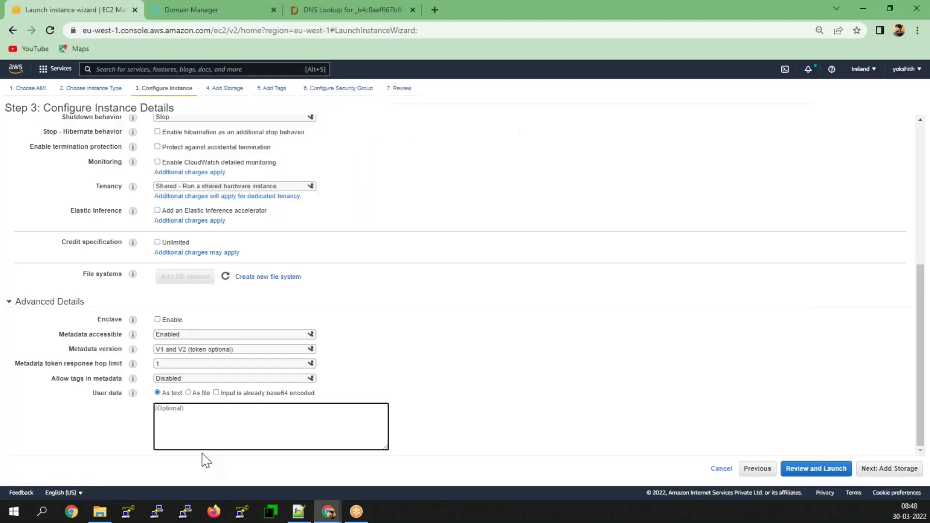
{"action": "type", "text": "#!/bin/bash yum -y install httpd service httpd restart chkconfig httpd on echo \" This is Http Website for the Route53 \" > /var/www/html/index.html service httpd restart"}
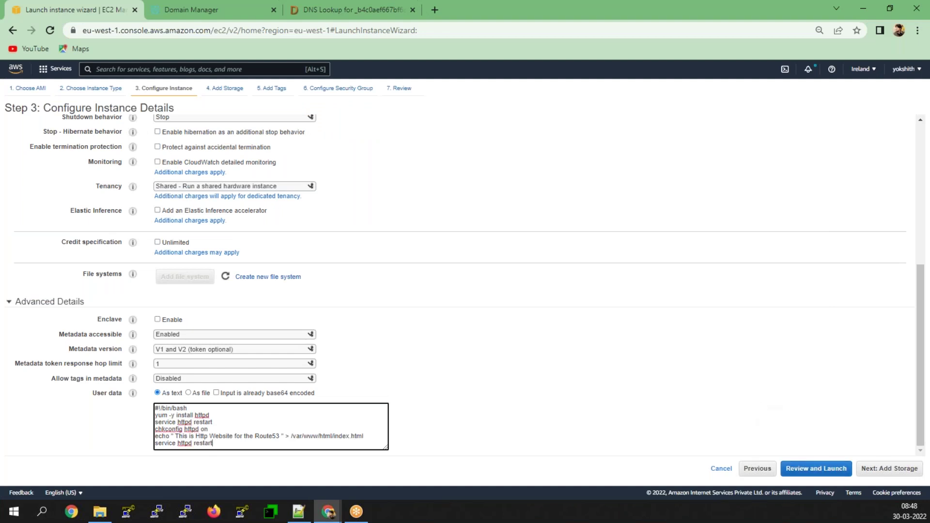
- Continue to the storage settings and set the root volume size to 15 GiB
{"action": "left_click", "coordinate": [889, 469]}
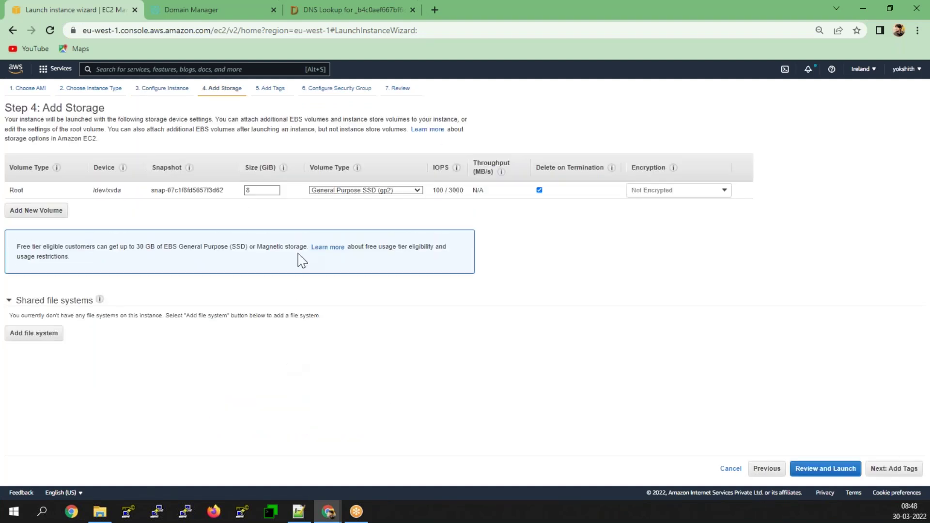
{"action": "double_click", "coordinate": [249, 190]}
{"action": "type", "text": "1"}
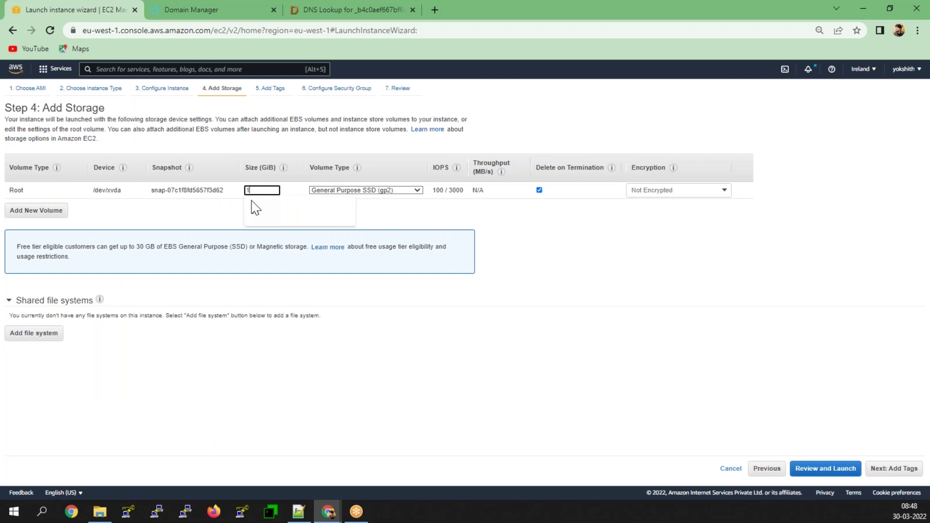
{"action": "type", "text": "5"}
- Return to the instance's user data and replace "Route53" in the echo line with "HTTPS CHECK"
{"action": "left_click", "coordinate": [775, 469]}
{"action": "scroll", "coordinate": [270, 391], "scroll_direction": "down", "scroll_amount": 5}
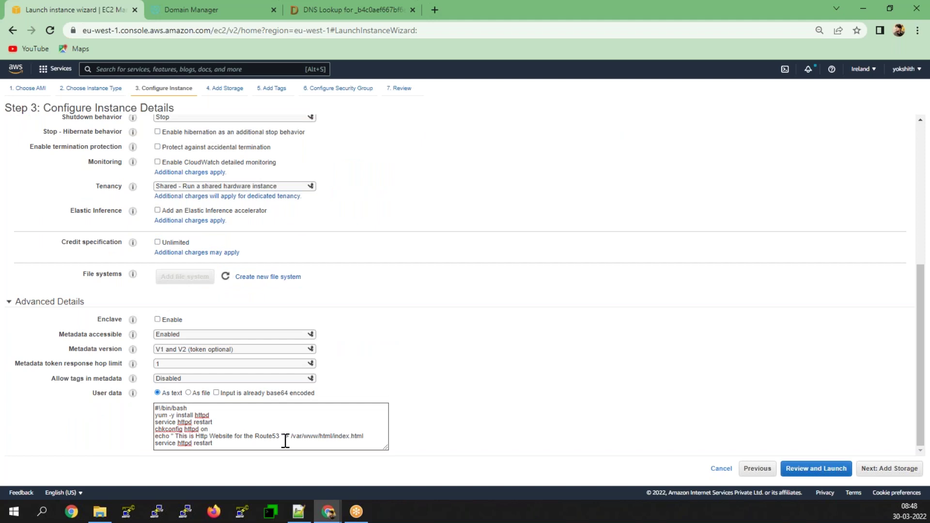
{"action": "left_click", "coordinate": [279, 440]}
{"action": "key", "text": "BackSpace"}
{"action": "key", "text": "BackSpace"}
{"action": "key", "text": "BackSpace"}
{"action": "key", "text": "BackSpace"}
{"action": "key", "text": "BackSpace"}
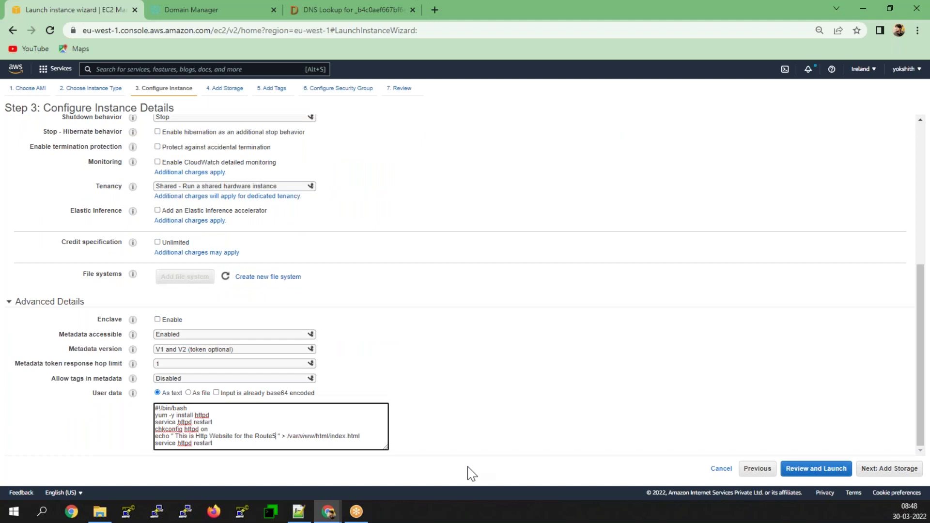
{"action": "key", "text": "BackSpace"}
{"action": "key", "text": "BackSpace"}
{"action": "type", "text": "HTTPS CHEC"}
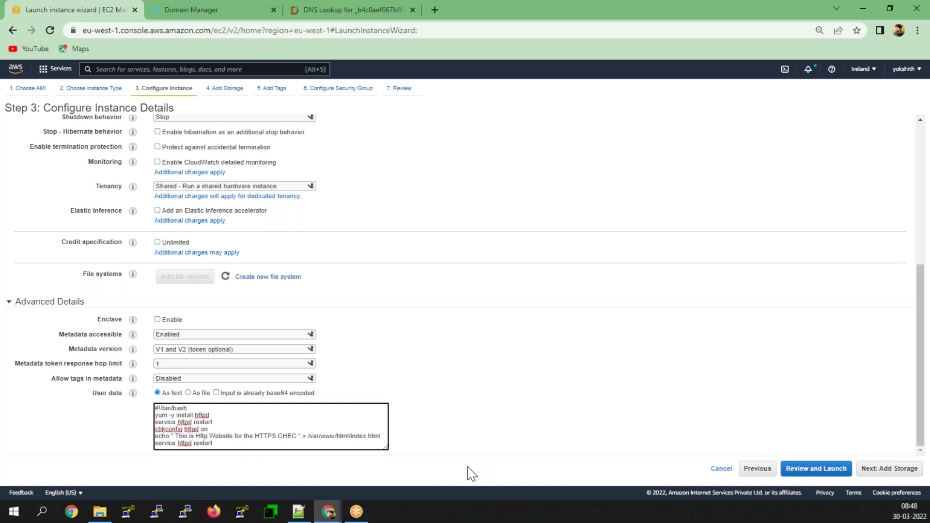
{"action": "type", "text": "K"}
- Proceed past storage to the tags and add a tag with key Name and value HTTPS
{"action": "left_click", "coordinate": [874, 470]}
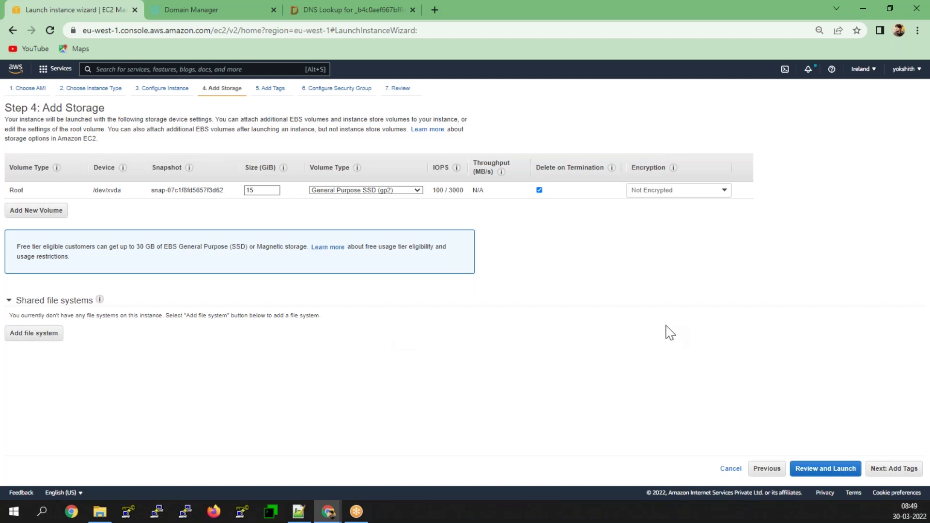
{"action": "left_click", "coordinate": [892, 469]}
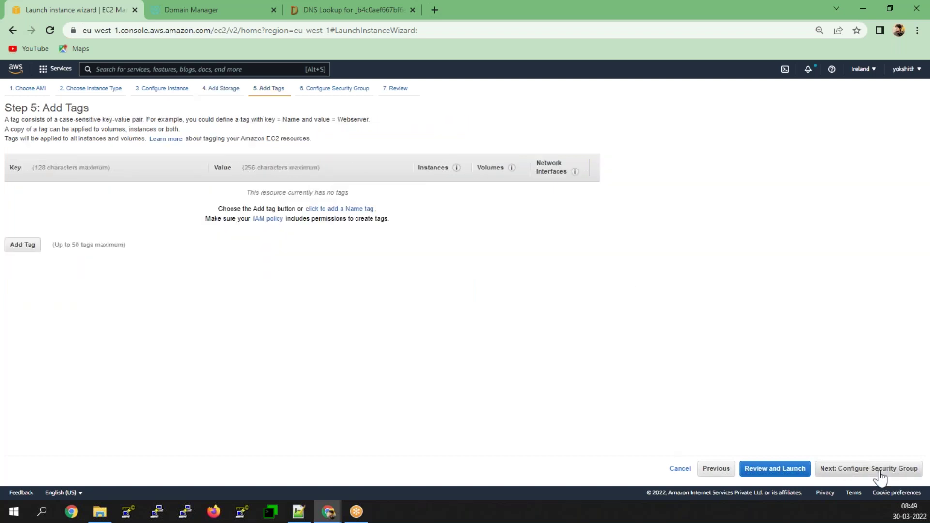
{"action": "left_click", "coordinate": [23, 246]}
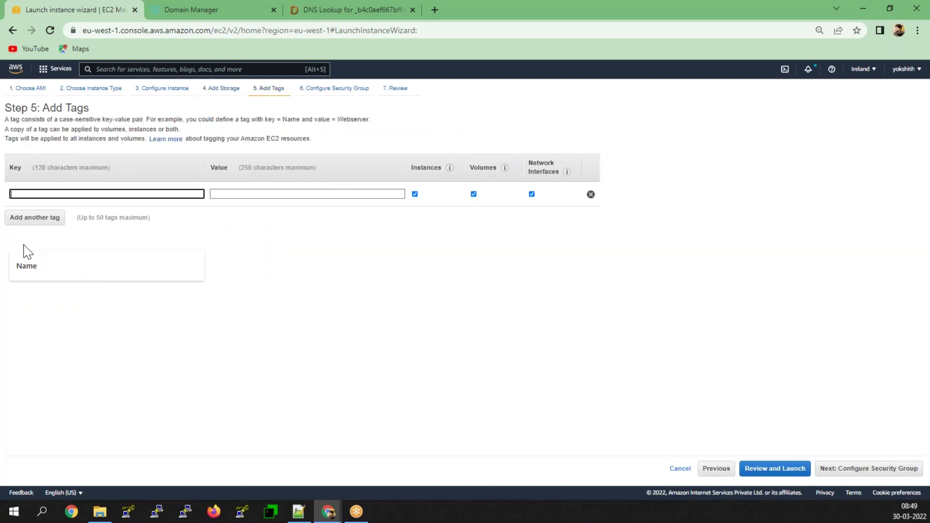
{"action": "left_click", "coordinate": [42, 212]}
{"action": "left_click", "coordinate": [269, 194]}
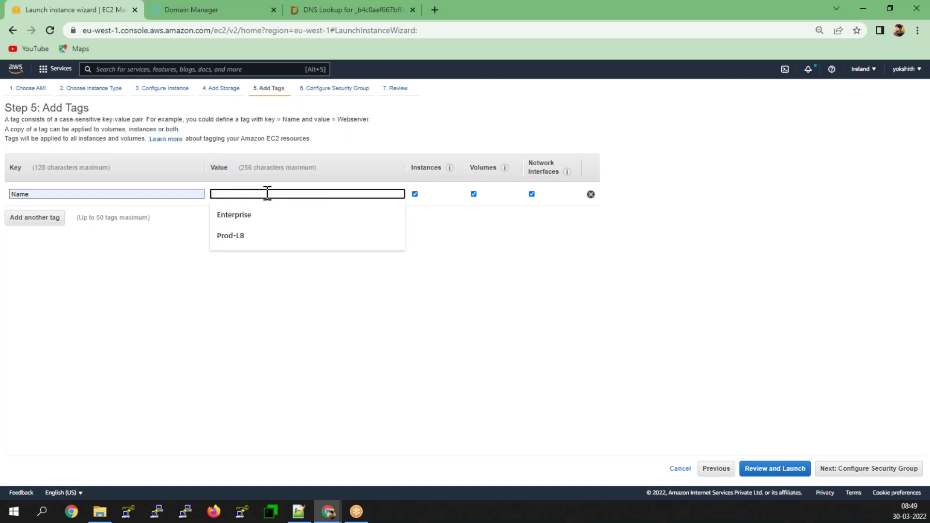
{"action": "type", "text": "HTTPS"}
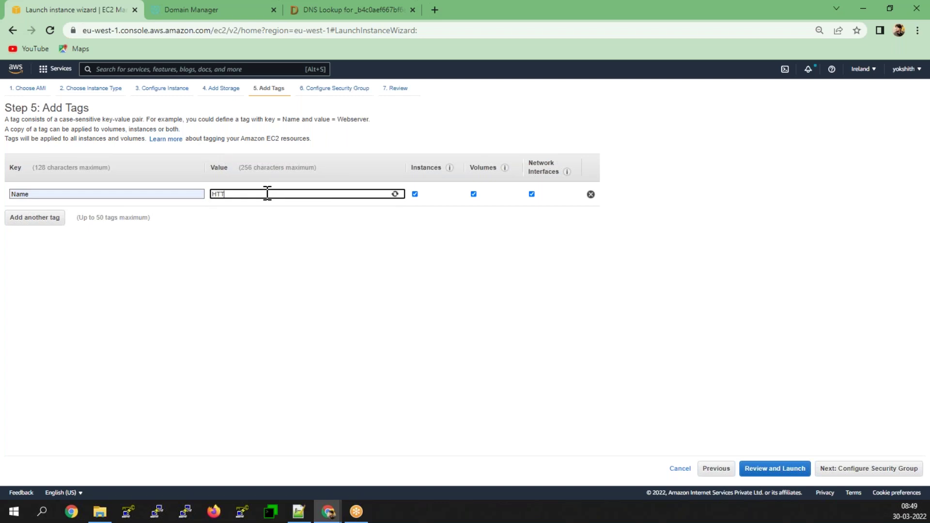
{"action": "left_click", "coordinate": [295, 236]}
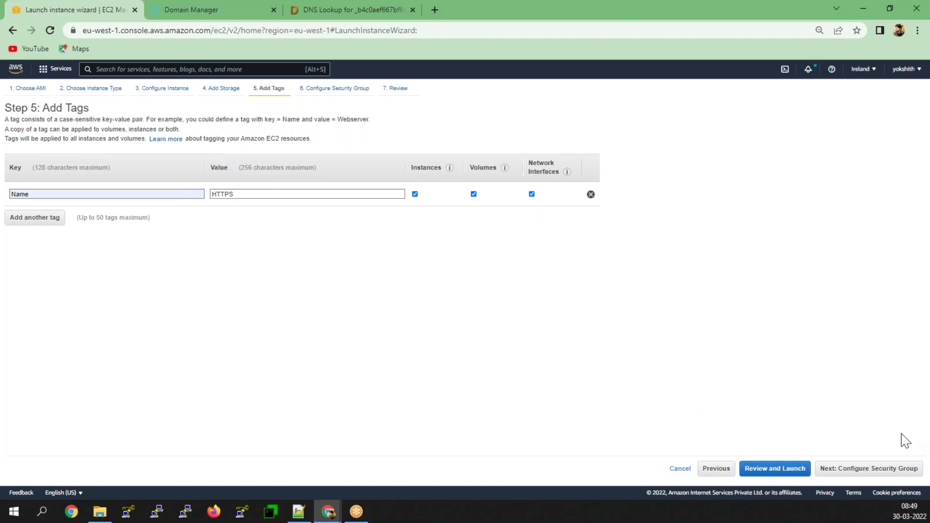
- Proceed to the security group settings and add an HTTP rule for port 80 to the new launch-wizard-1 group
{"action": "left_click", "coordinate": [887, 469]}
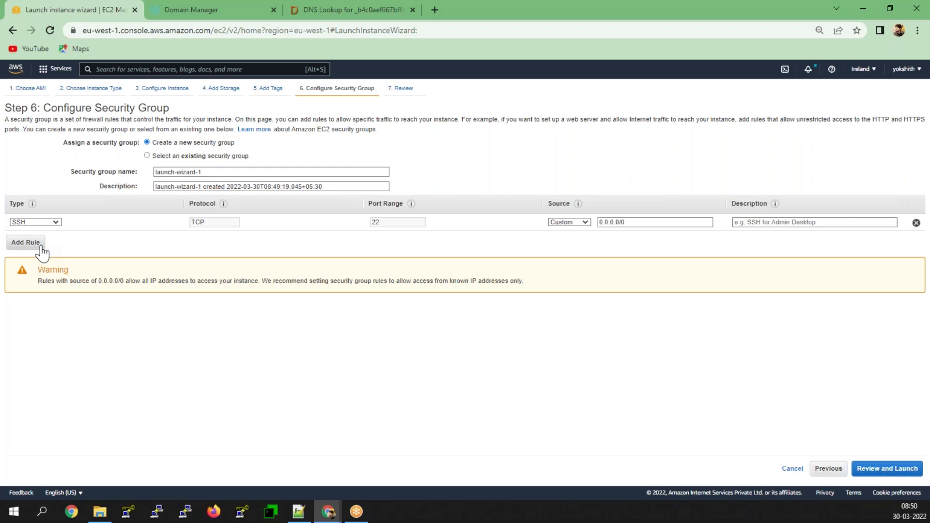
{"action": "left_click", "coordinate": [25, 242]}
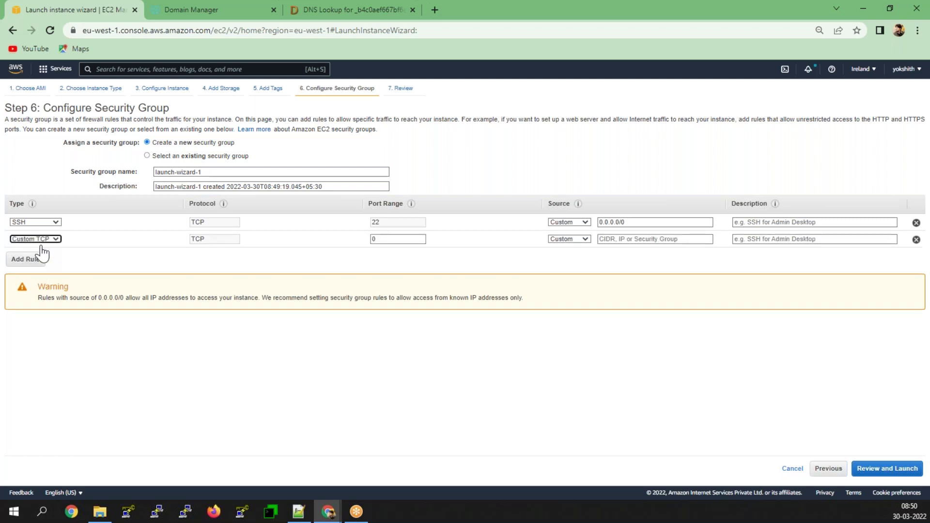
{"action": "left_click", "coordinate": [42, 238]}
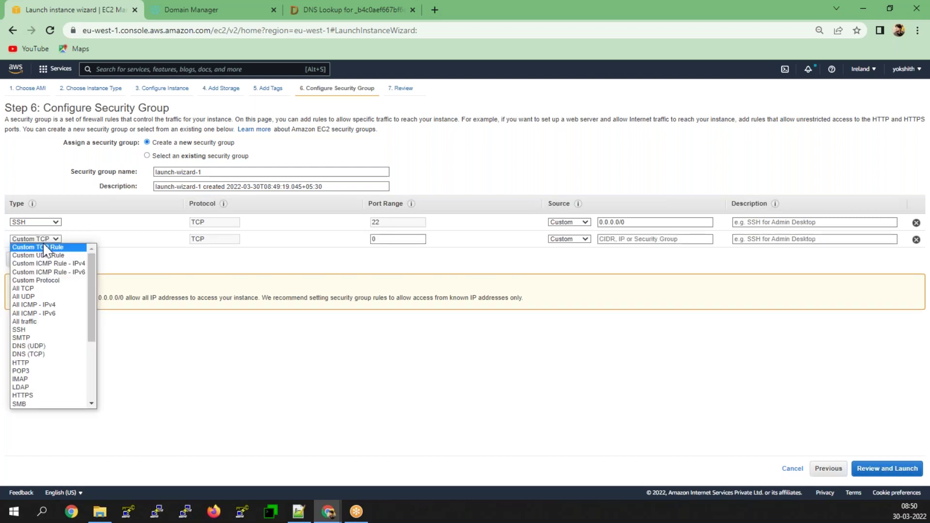
{"action": "left_click", "coordinate": [29, 371]}
{"action": "left_click", "coordinate": [25, 365]}
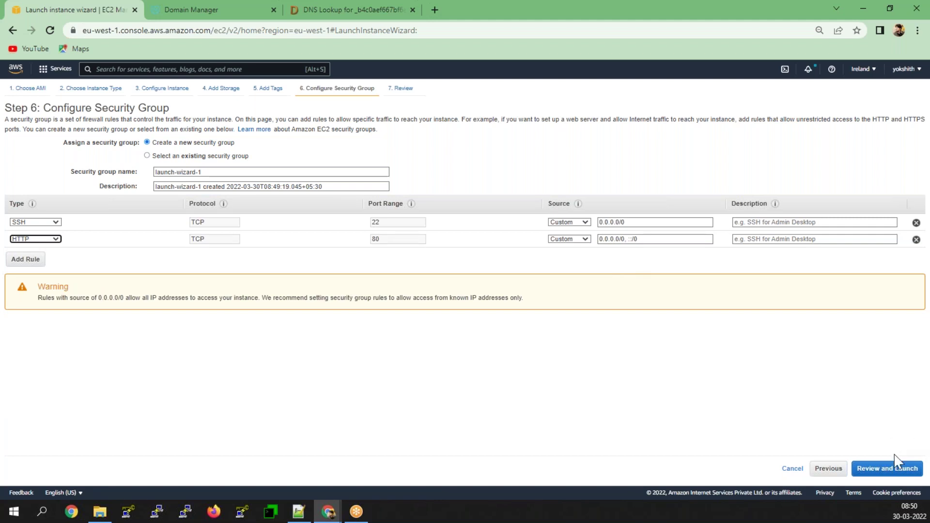
- Launch the instance with a new downloaded RSA key pair named https, and refresh the instances list
{"action": "left_click", "coordinate": [894, 470]}
{"action": "left_click", "coordinate": [897, 470]}
{"action": "left_click", "coordinate": [357, 295]}
{"action": "left_click", "coordinate": [359, 312]}
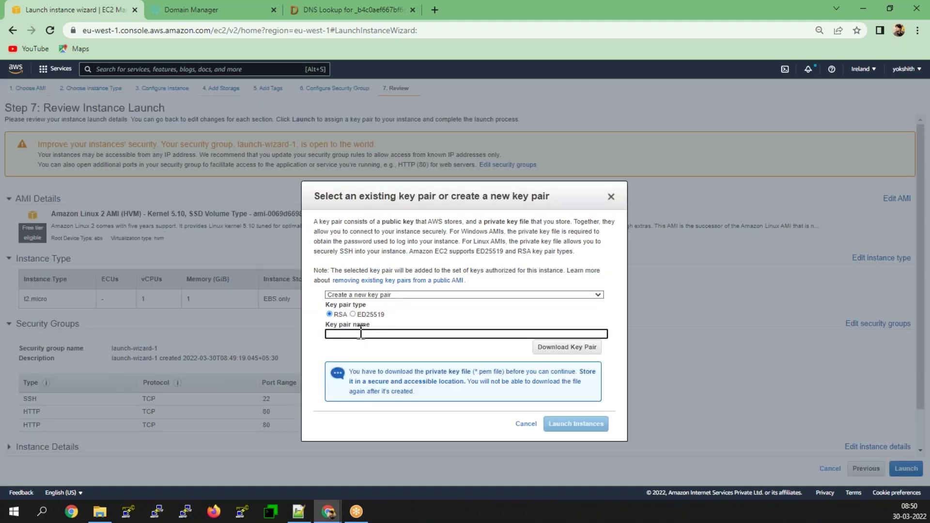
{"action": "type", "text": "https"}
{"action": "left_click", "coordinate": [538, 349]}
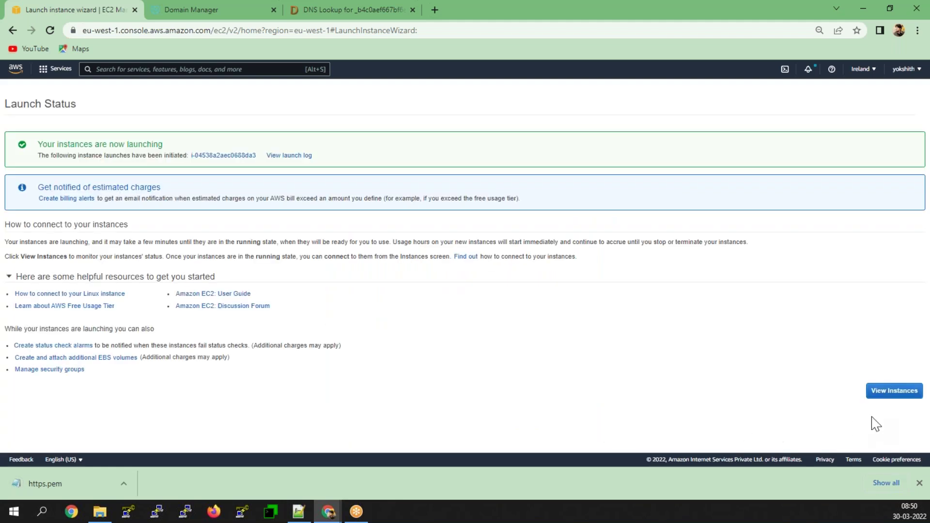
{"action": "left_click", "coordinate": [887, 392]}
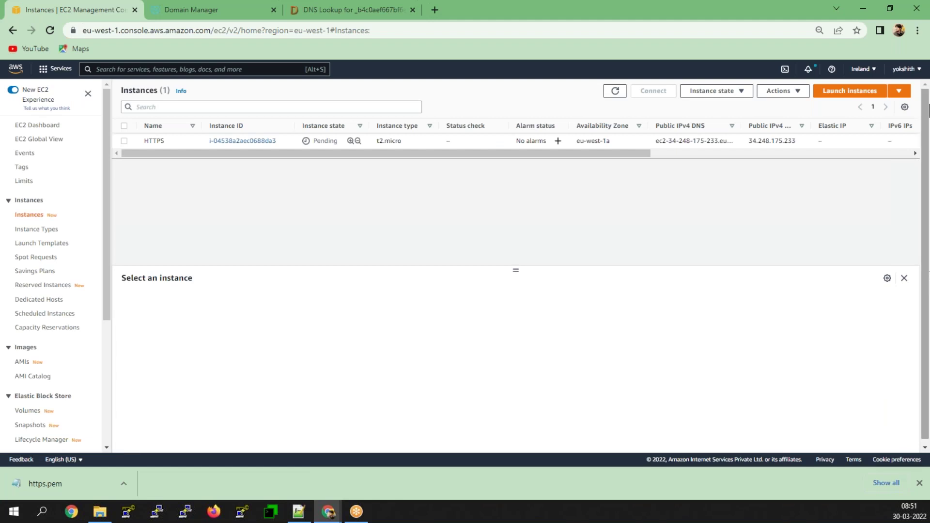
{"action": "left_click", "coordinate": [615, 91]}
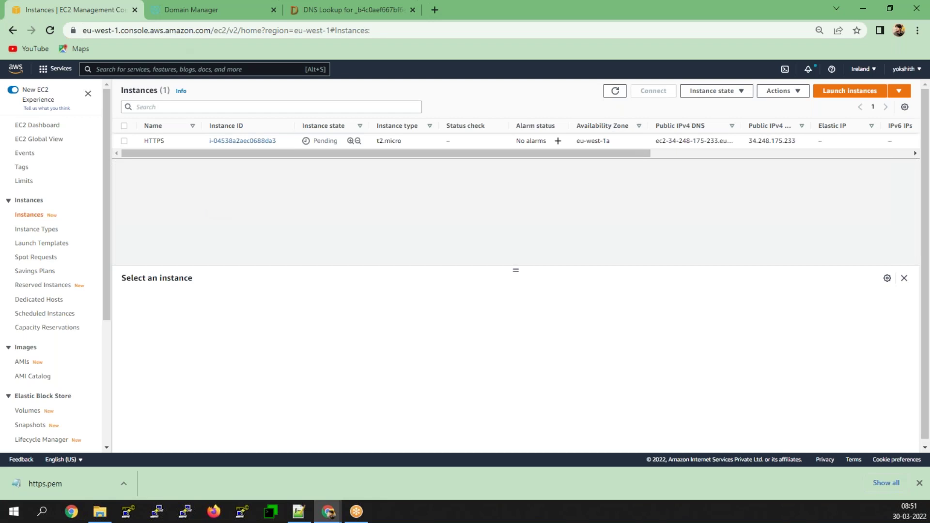
- Search Google for "draw io" in a new browser tab and open the app.diagrams.net editor
{"action": "left_click", "coordinate": [435, 10]}
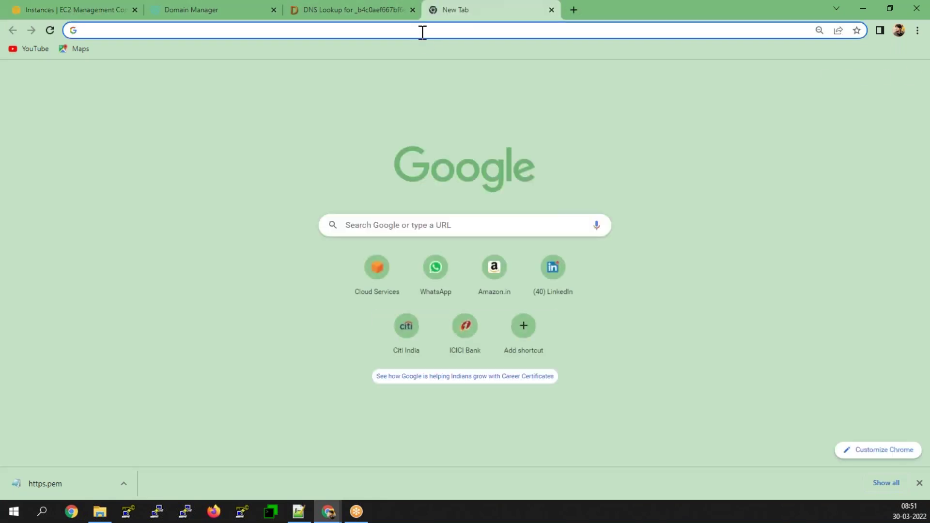
{"action": "type", "text": "dra"}
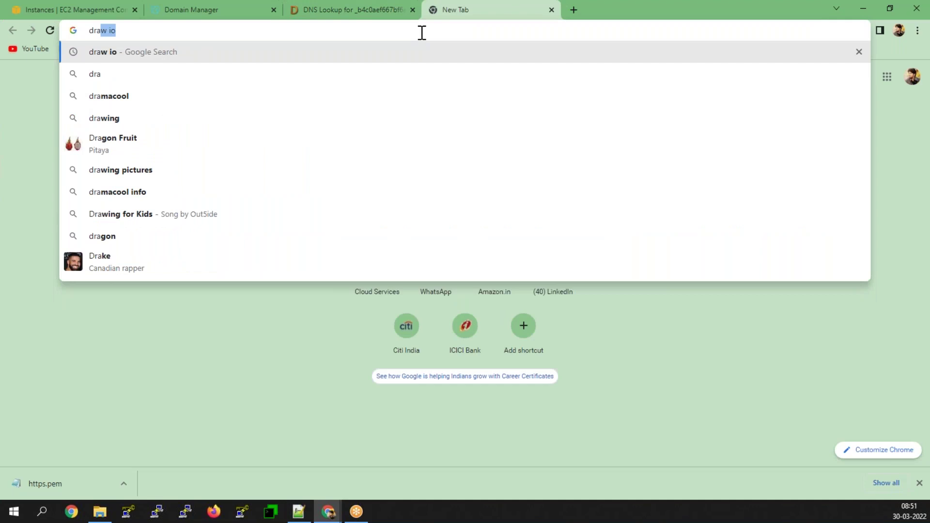
{"action": "key", "text": "Return"}
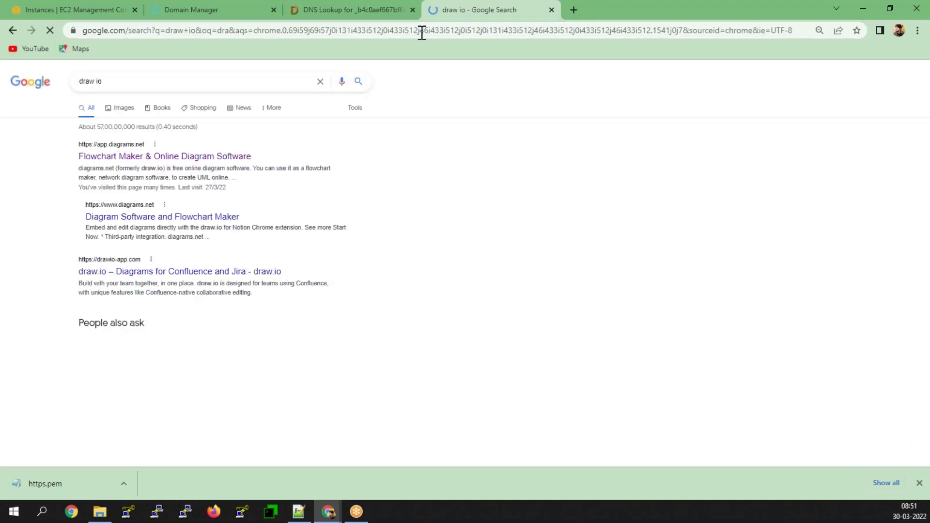
{"action": "left_click", "coordinate": [121, 155]}
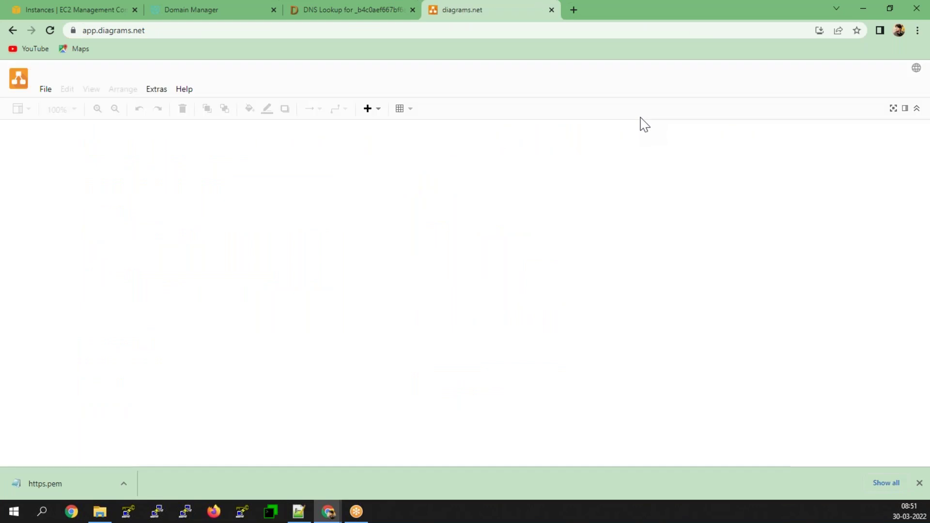
- Discard the 3/23/2022 draft, skip the remaining drafts, and start a blank diagram without choosing a storage location
{"action": "left_click", "coordinate": [578, 392]}
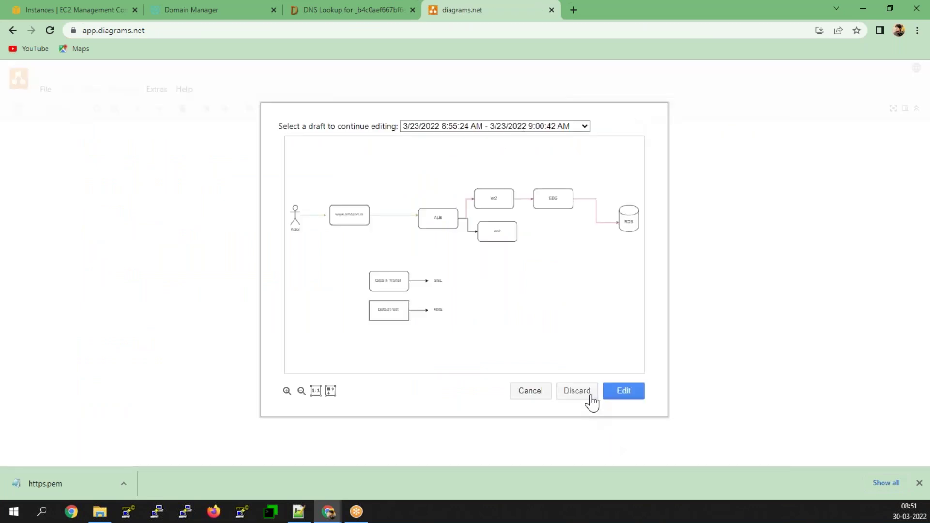
{"action": "left_click", "coordinate": [447, 234]}
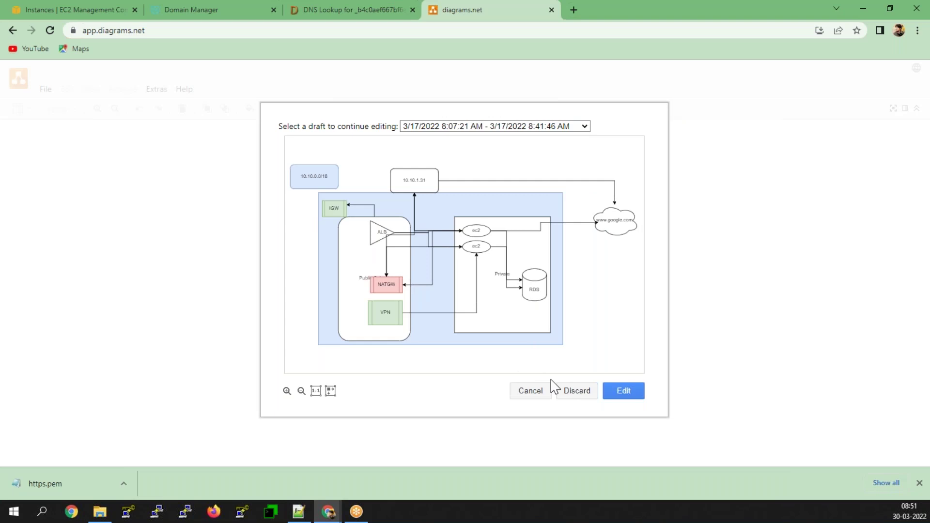
{"action": "left_click", "coordinate": [540, 391]}
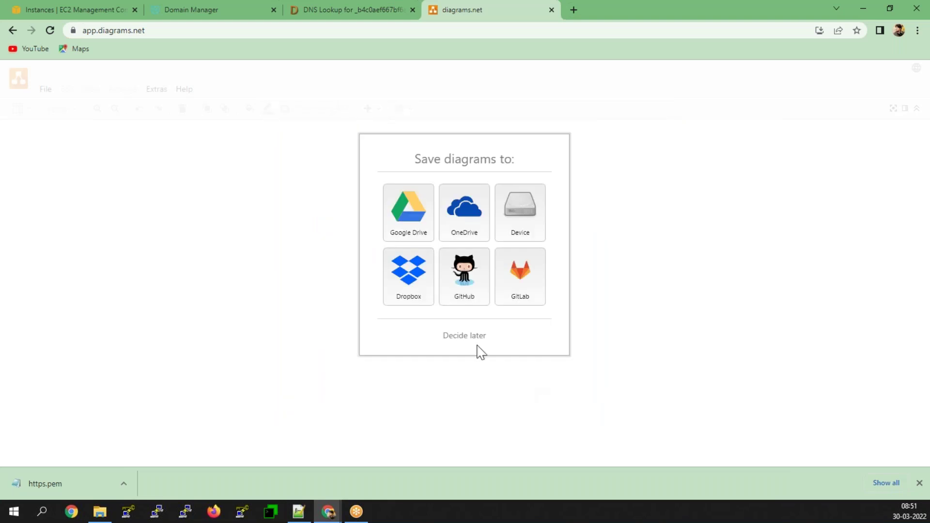
{"action": "left_click", "coordinate": [436, 339]}
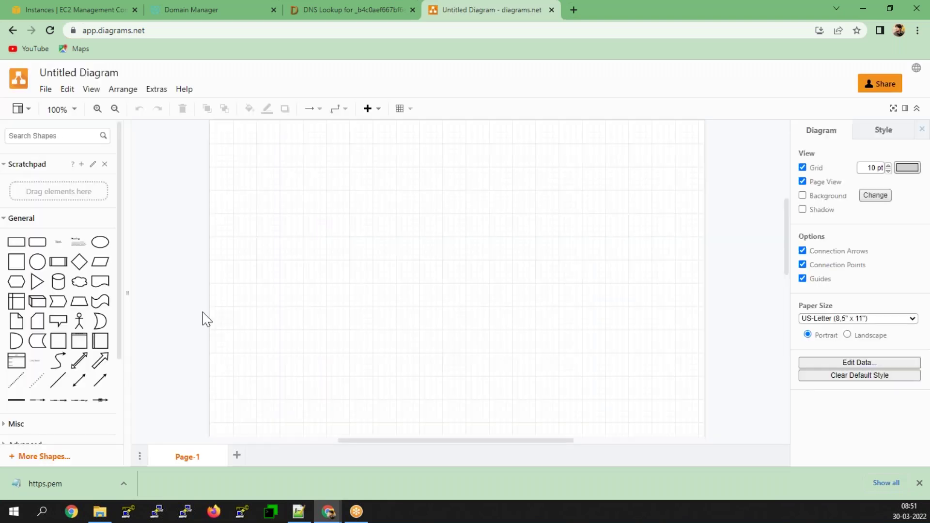
- Place a triangle in the upper-left area of the diagram page and label it ALB
{"action": "left_click", "coordinate": [37, 281]}
{"action": "left_click_drag", "start_coordinate": [440, 273], "coordinate": [328, 216]}
{"action": "double_click", "coordinate": [359, 236]}
{"action": "type", "text": "ALB"}
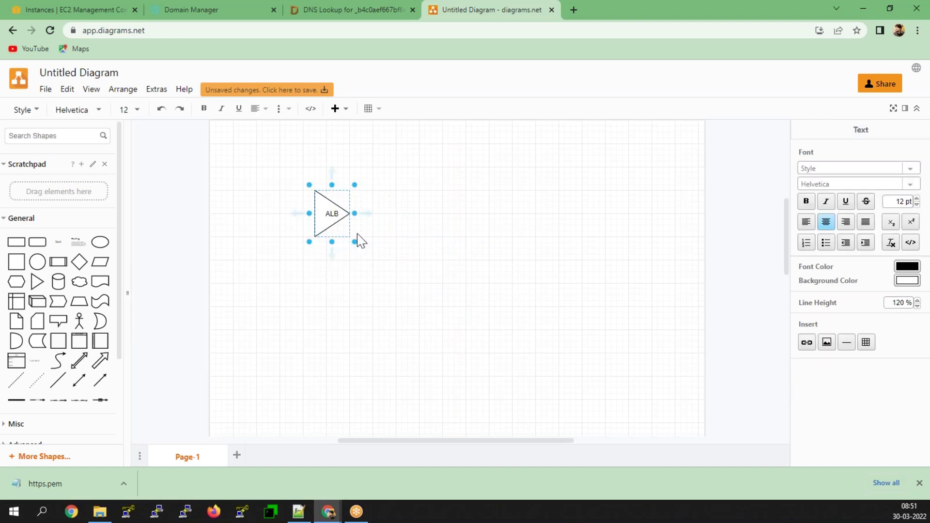
- Connect the ALB triangle to a new process shape beside it and label that shape Target Group
{"action": "left_click", "coordinate": [379, 243]}
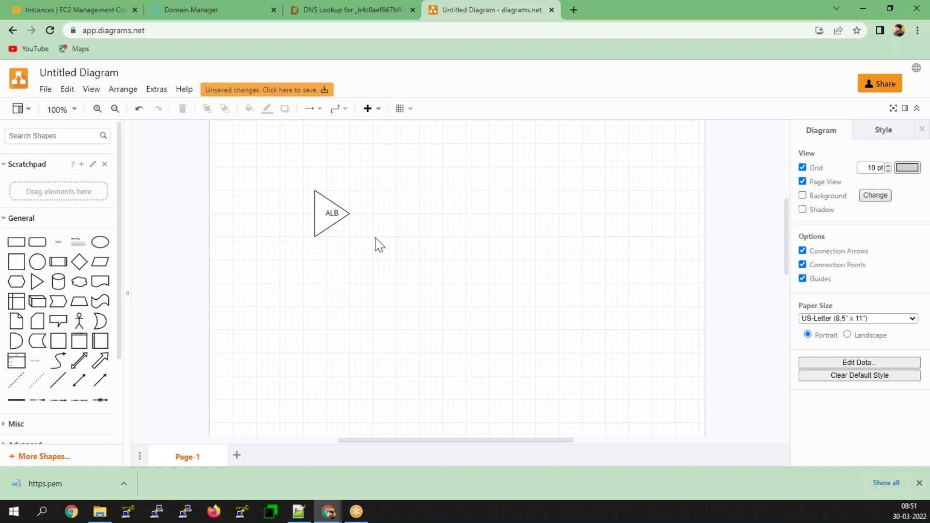
{"action": "left_click", "coordinate": [339, 213]}
{"action": "left_click_drag", "start_coordinate": [349, 213], "coordinate": [421, 213]}
{"action": "left_click", "coordinate": [58, 262]}
{"action": "double_click", "coordinate": [422, 213]}
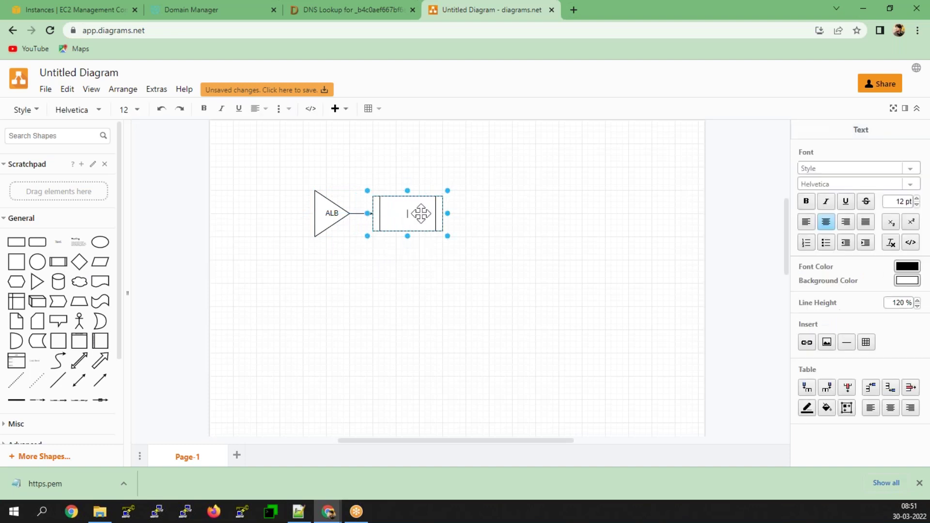
{"action": "type", "text": "Ta"}
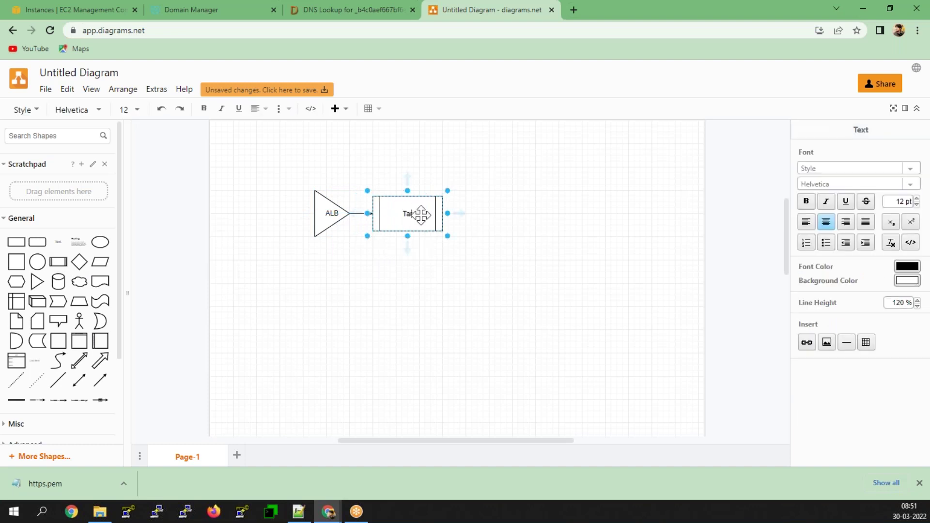
{"action": "type", "text": "rget Group"}
{"action": "left_click", "coordinate": [402, 276]}
- Connect the Target Group shape to a new rounded rectangle up and to its right, labelled ec2
{"action": "left_click", "coordinate": [426, 216]}
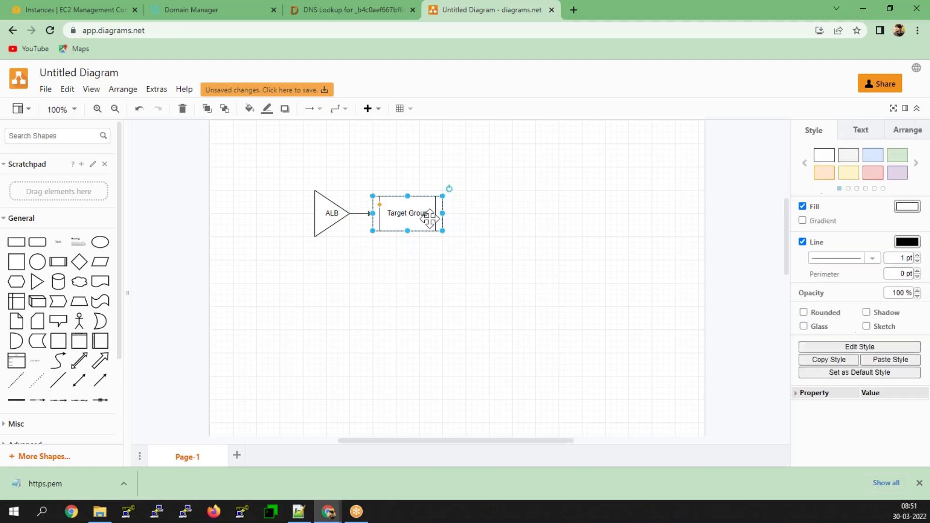
{"action": "left_click_drag", "start_coordinate": [455, 213], "coordinate": [462, 204]}
{"action": "left_click_drag", "start_coordinate": [468, 193], "coordinate": [499, 188]}
{"action": "left_click", "coordinate": [38, 242]}
{"action": "double_click", "coordinate": [499, 188]}
{"action": "type", "text": "ec2"}
{"action": "left_click", "coordinate": [507, 268]}
{"action": "left_click", "coordinate": [422, 222]}
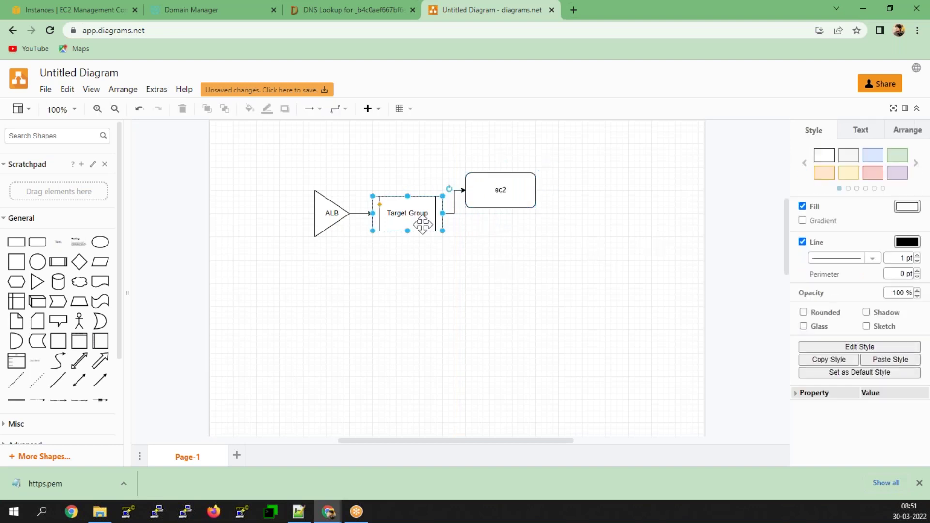
{"action": "left_click", "coordinate": [496, 194]}
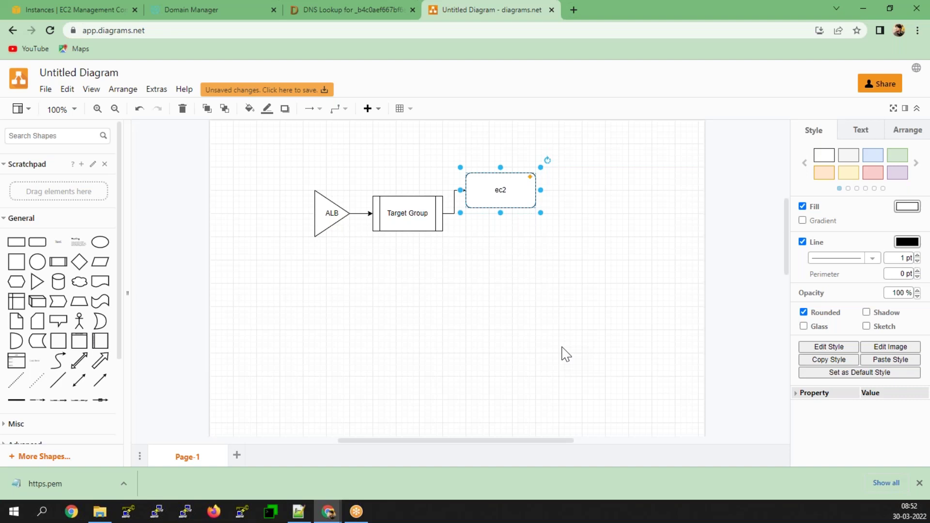
- Draw a connector leftward from the ALB triangle and place a rounded rectangle labelled https at its end
{"action": "left_click", "coordinate": [331, 221]}
{"action": "left_click", "coordinate": [277, 253]}
{"action": "left_click", "coordinate": [316, 214]}
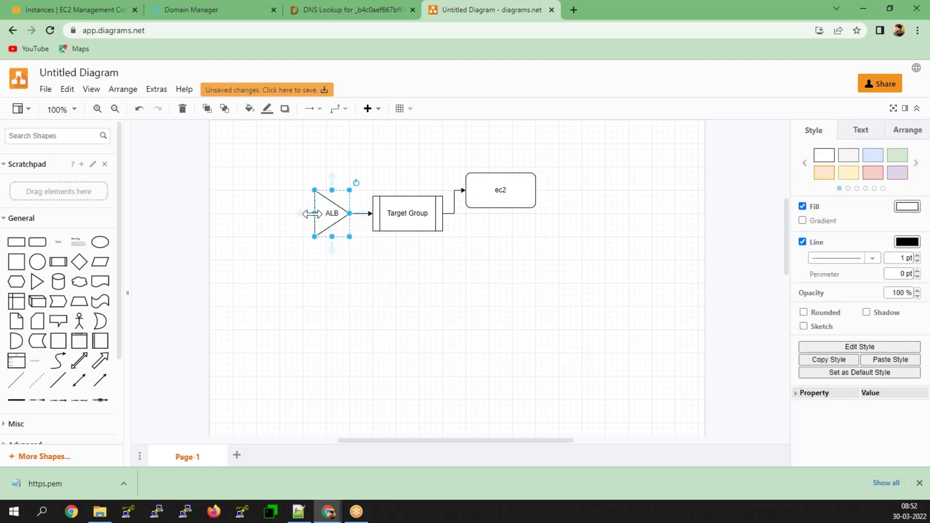
{"action": "left_click_drag", "start_coordinate": [306, 217], "coordinate": [274, 222]}
{"action": "left_click", "coordinate": [273, 272]}
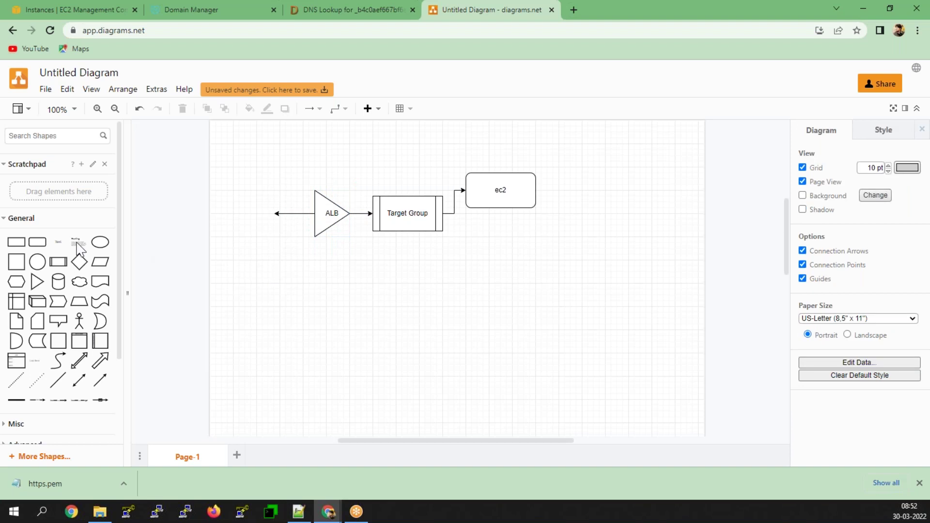
{"action": "left_click", "coordinate": [37, 243]}
{"action": "left_click_drag", "start_coordinate": [442, 271], "coordinate": [230, 210]}
{"action": "key", "text": "F2"}
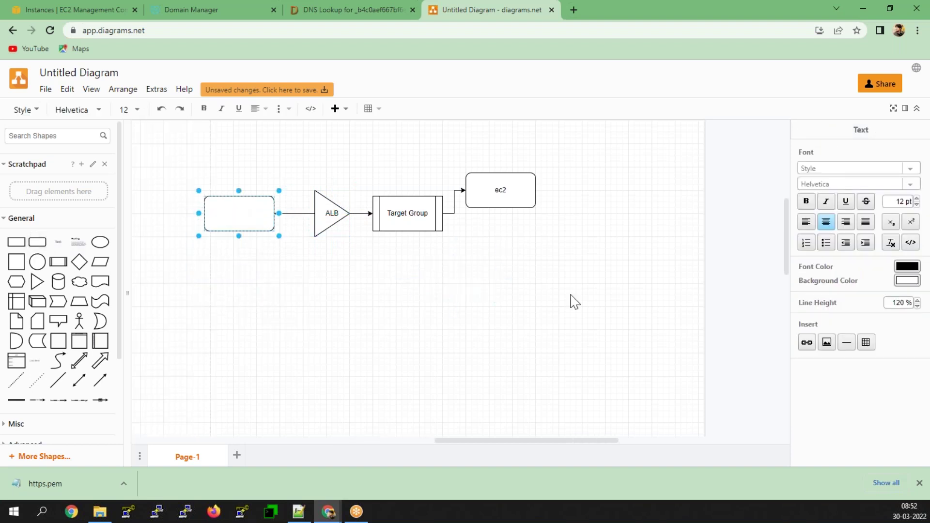
{"action": "type", "text": "https"}
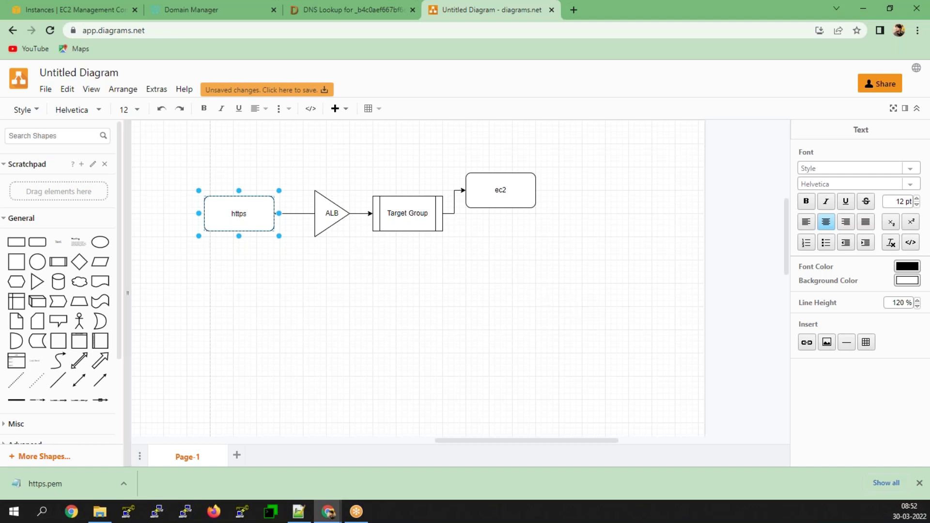
- Switch to the EC2 console and start creating an Application Load Balancer from the Load Balancers page
{"action": "left_click", "coordinate": [51, 14]}
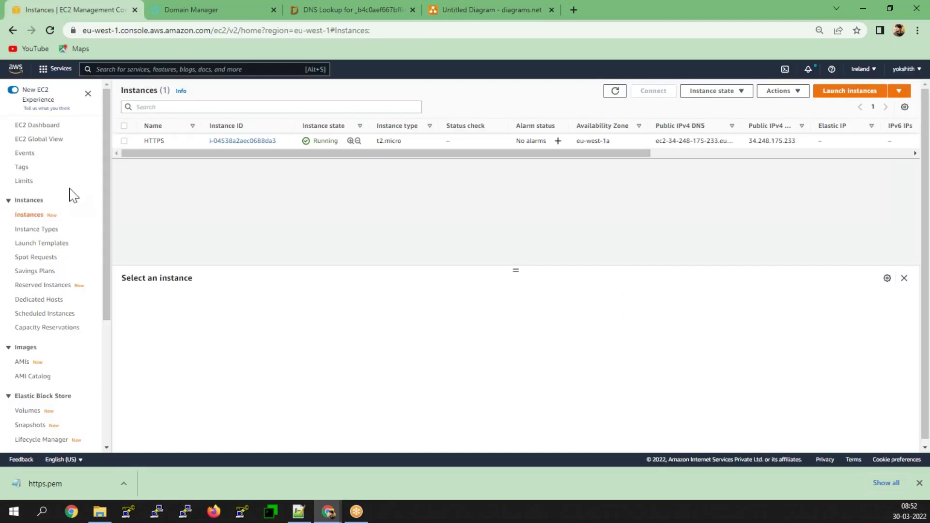
{"action": "scroll", "coordinate": [43, 332], "scroll_direction": "down", "scroll_amount": 4}
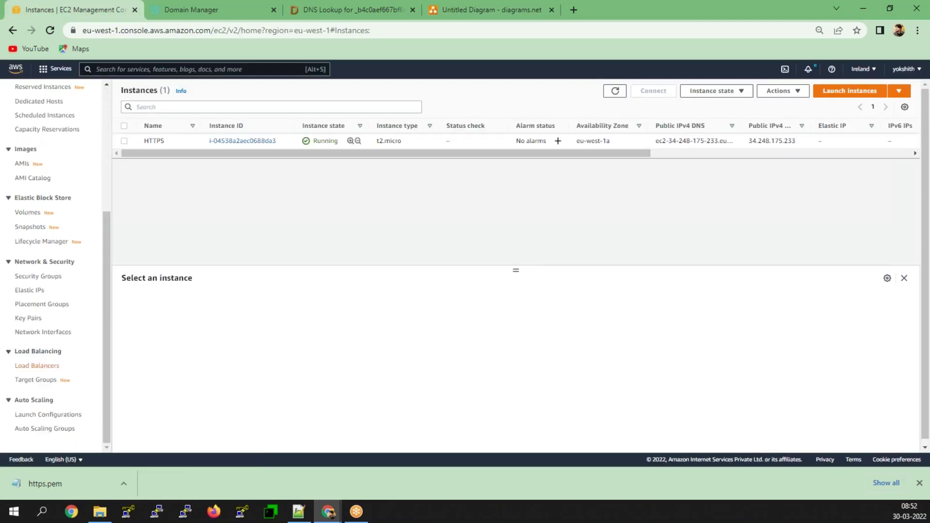
{"action": "left_click", "coordinate": [38, 366]}
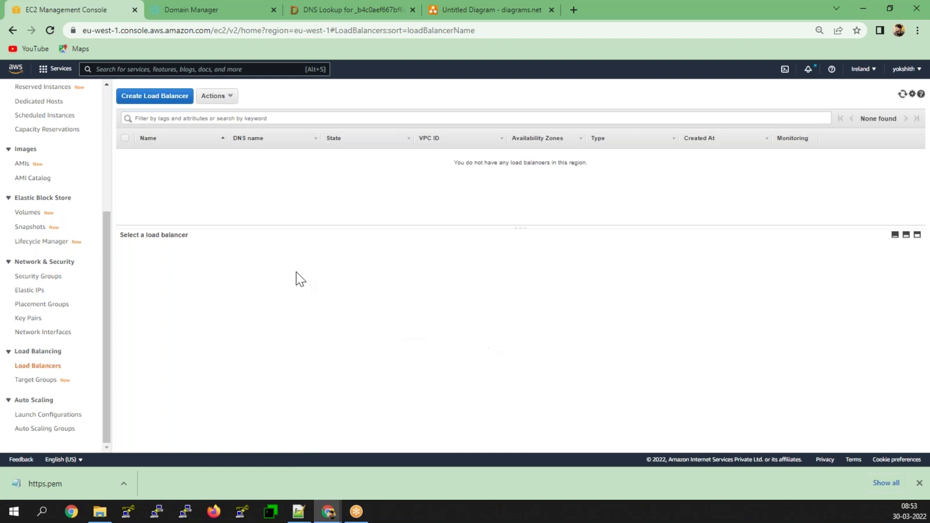
{"action": "left_click", "coordinate": [155, 95]}
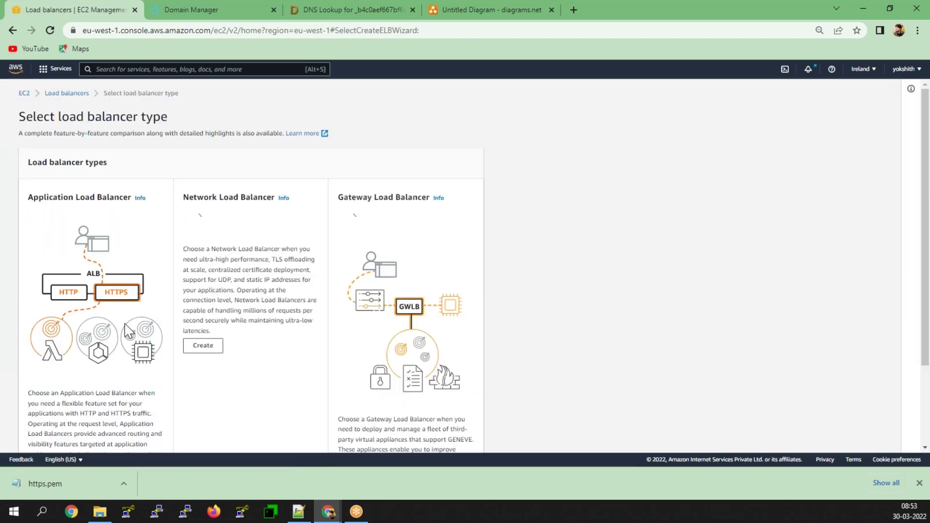
{"action": "scroll", "coordinate": [86, 362], "scroll_direction": "down", "scroll_amount": 2}
{"action": "left_click", "coordinate": [48, 373]}
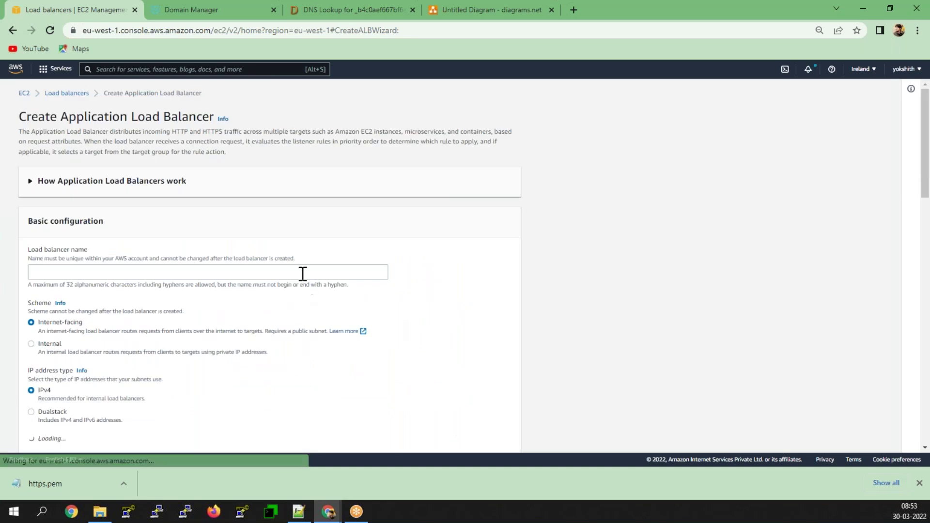
- Name the load balancer prod-alb and map it to the eu-west-1a and eu-west-1b availability zones
{"action": "left_click", "coordinate": [179, 270]}
{"action": "type", "text": "prod-alb"}
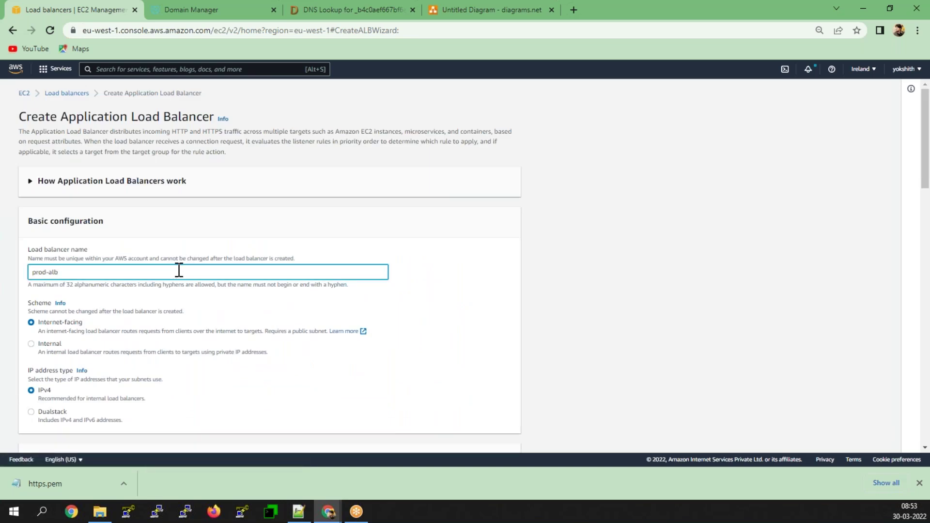
{"action": "scroll", "coordinate": [180, 272], "scroll_direction": "down", "scroll_amount": 3}
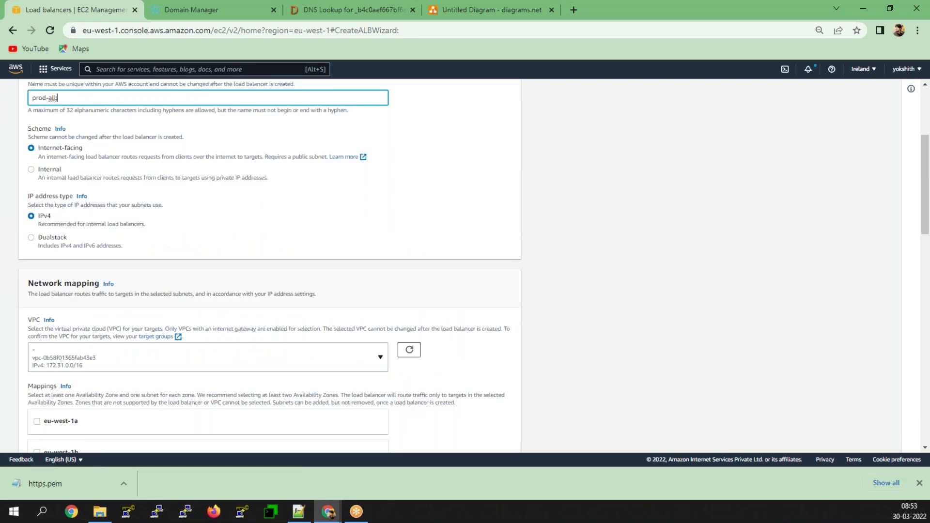
{"action": "scroll", "coordinate": [73, 291], "scroll_direction": "down", "scroll_amount": 3}
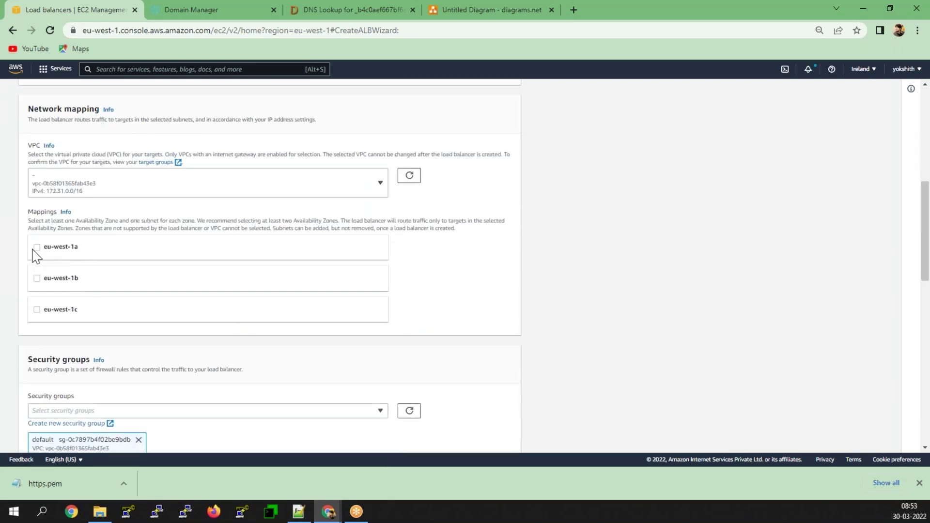
{"action": "left_click", "coordinate": [37, 248]}
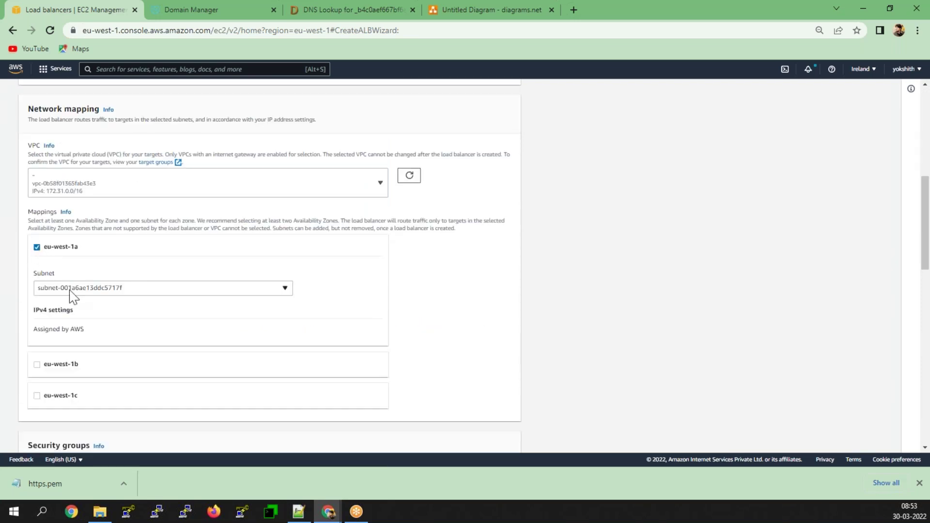
{"action": "left_click", "coordinate": [37, 364]}
{"action": "scroll", "coordinate": [91, 392], "scroll_direction": "down", "scroll_amount": 1}
{"action": "scroll", "coordinate": [94, 394], "scroll_direction": "down", "scroll_amount": 4}
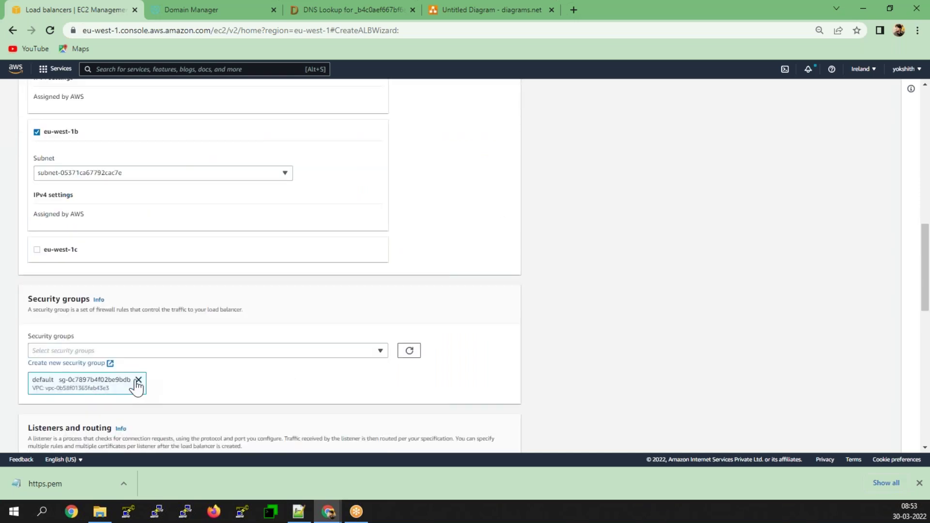
- Change the load balancer's listener protocol to HTTPS on port 443
{"action": "scroll", "coordinate": [136, 385], "scroll_direction": "down", "scroll_amount": 3}
{"action": "left_click", "coordinate": [74, 353]}
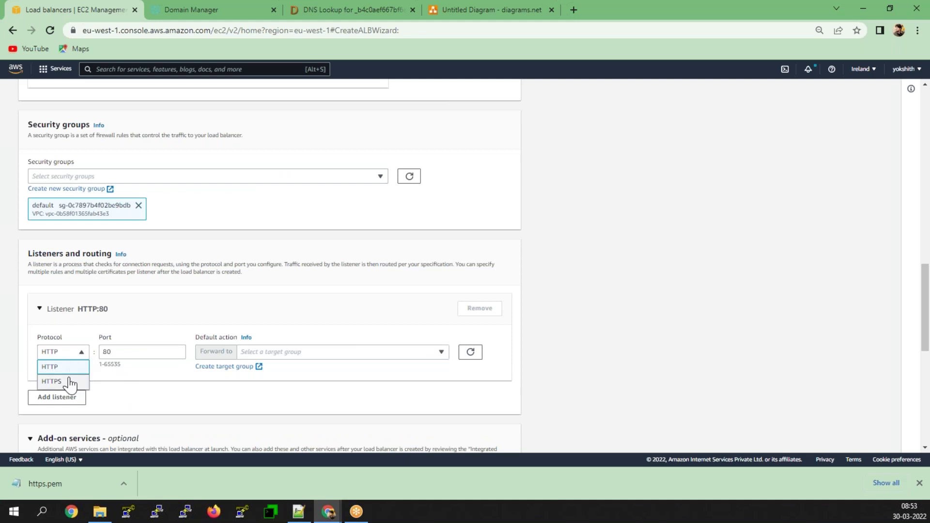
{"action": "left_click", "coordinate": [71, 383]}
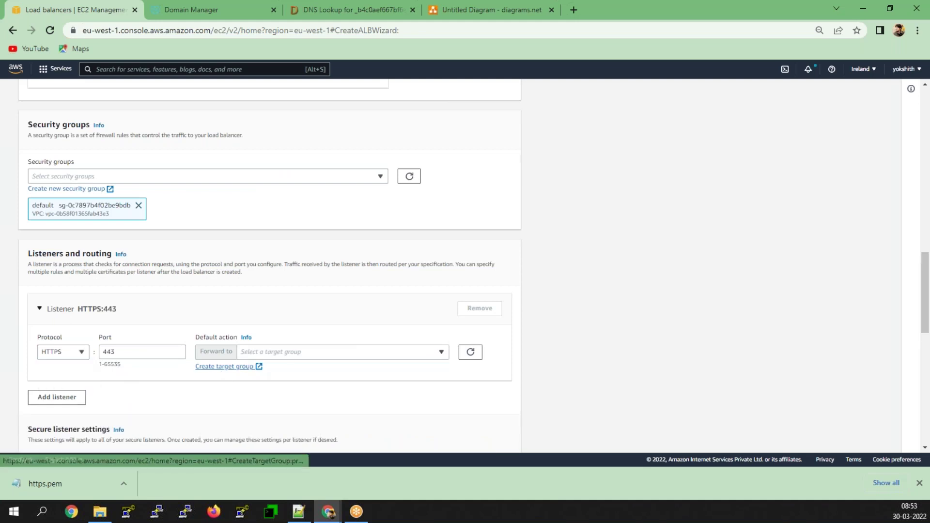
- Start creating a target group for the listener, with its protocol set to HTTP on port 80
{"action": "left_click", "coordinate": [215, 367]}
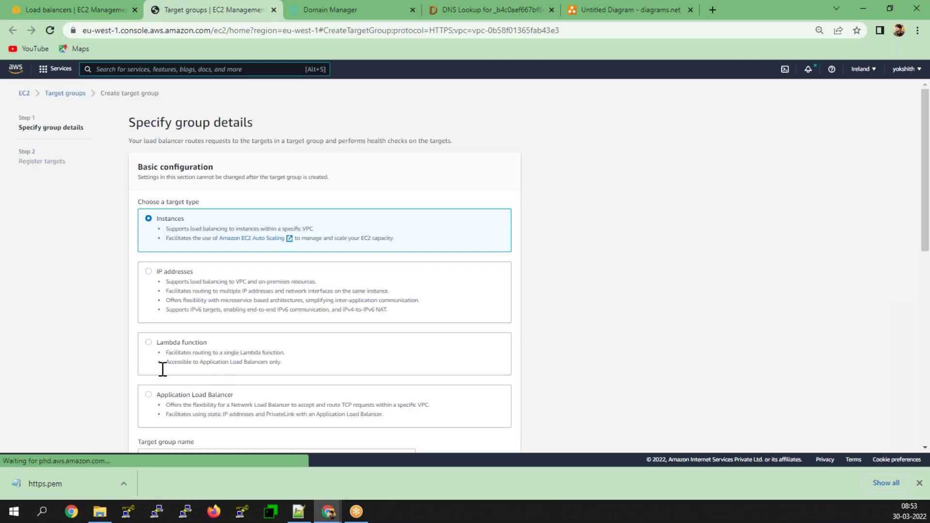
{"action": "scroll", "coordinate": [181, 322], "scroll_direction": "down", "scroll_amount": 4}
{"action": "scroll", "coordinate": [182, 326], "scroll_direction": "down", "scroll_amount": 3}
{"action": "left_click", "coordinate": [164, 210]}
{"action": "left_click", "coordinate": [150, 225]}
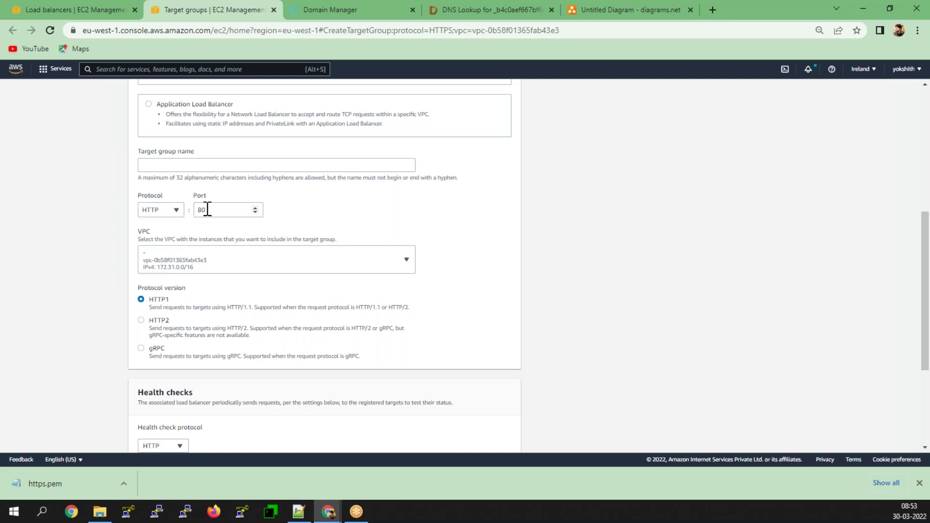
- Expand the advanced health check settings and set the health check path to /index.html
{"action": "scroll", "coordinate": [203, 286], "scroll_direction": "down", "scroll_amount": 3}
{"action": "scroll", "coordinate": [202, 286], "scroll_direction": "down", "scroll_amount": 2}
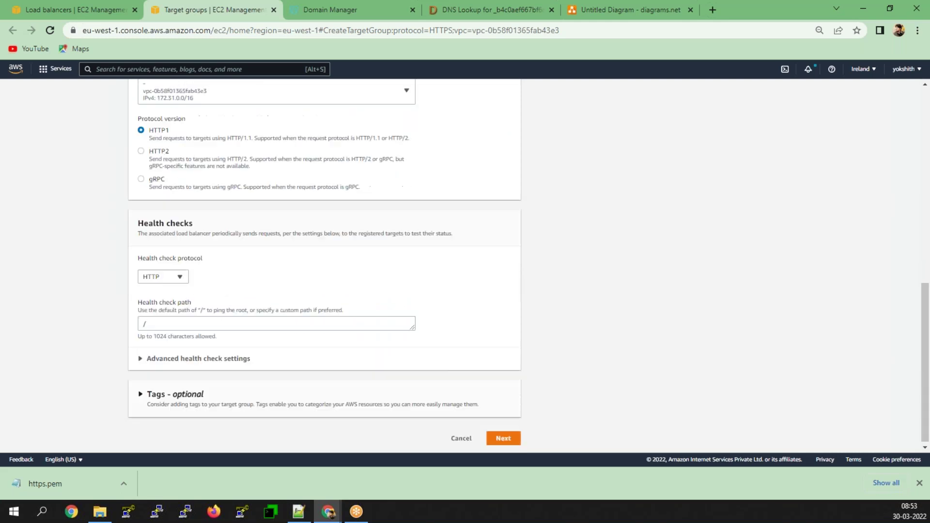
{"action": "left_click", "coordinate": [141, 357]}
{"action": "left_click", "coordinate": [191, 323]}
{"action": "type", "text": "inde"}
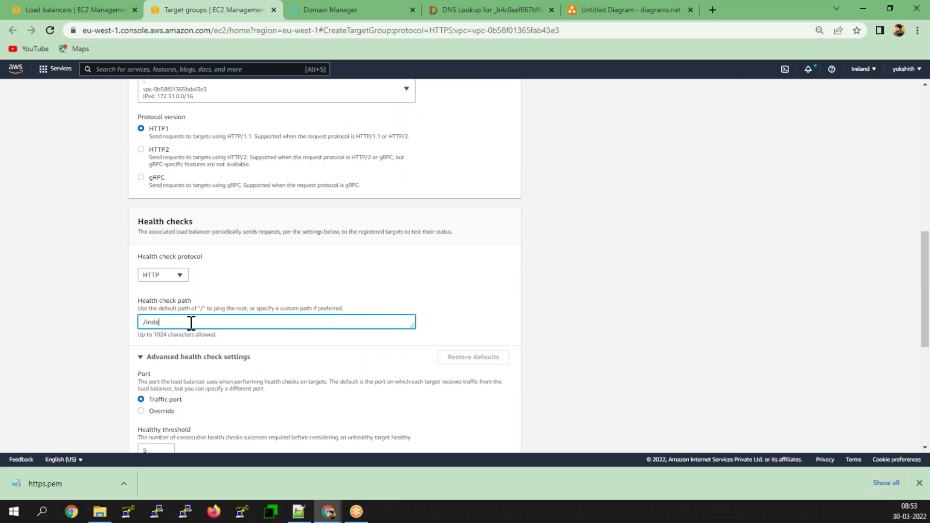
{"action": "type", "text": "x.html"}
- Set the health check's healthy threshold to 2 and its success codes to 200-399
{"action": "scroll", "coordinate": [191, 322], "scroll_direction": "down", "scroll_amount": 3}
{"action": "double_click", "coordinate": [156, 272]}
{"action": "type", "text": "2"}
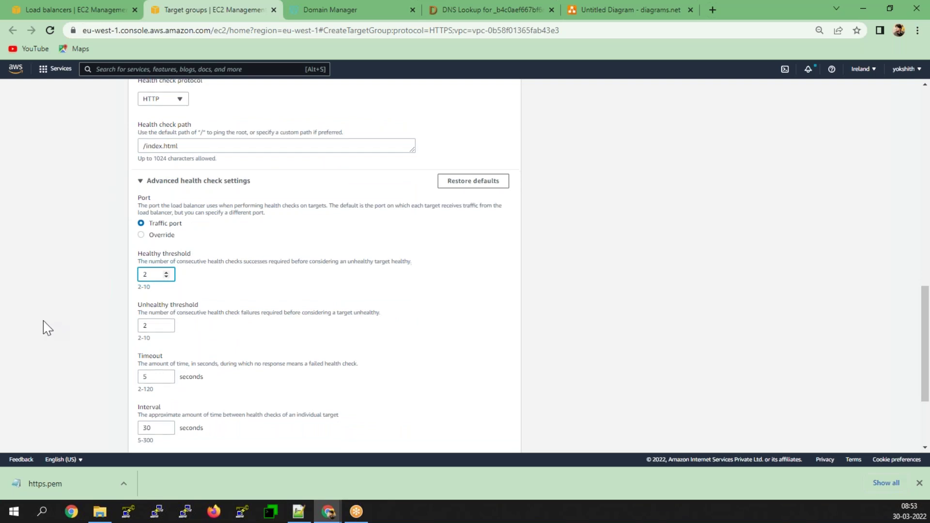
{"action": "scroll", "coordinate": [54, 330], "scroll_direction": "down", "scroll_amount": 2}
{"action": "left_click", "coordinate": [191, 374]}
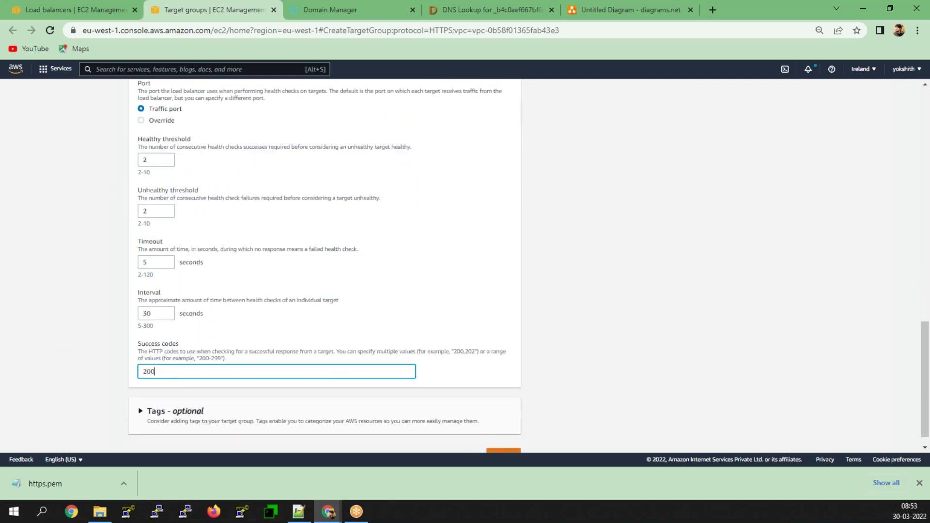
{"action": "type", "text": "-399"}
- Name the target group default-tg and continue to target registration
{"action": "scroll", "coordinate": [186, 369], "scroll_direction": "down", "scroll_amount": 1}
{"action": "left_click", "coordinate": [510, 443]}
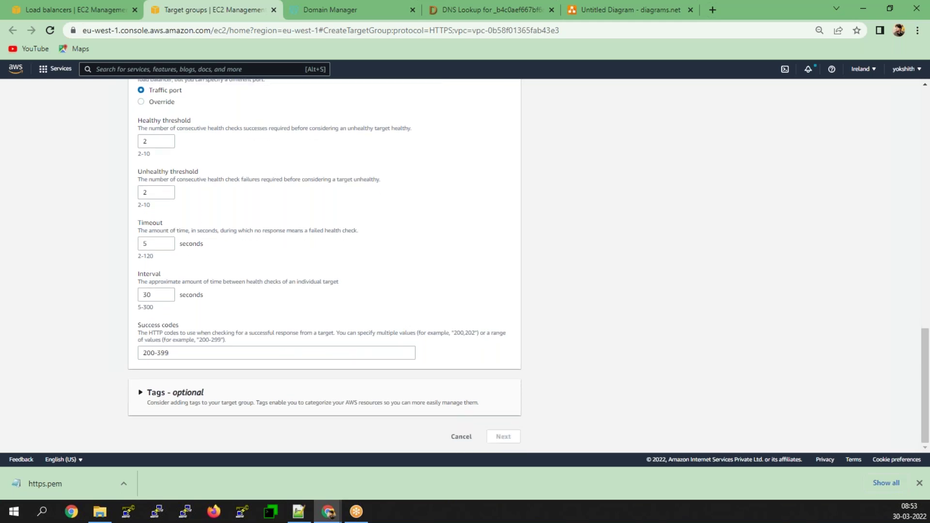
{"action": "left_click", "coordinate": [188, 251]}
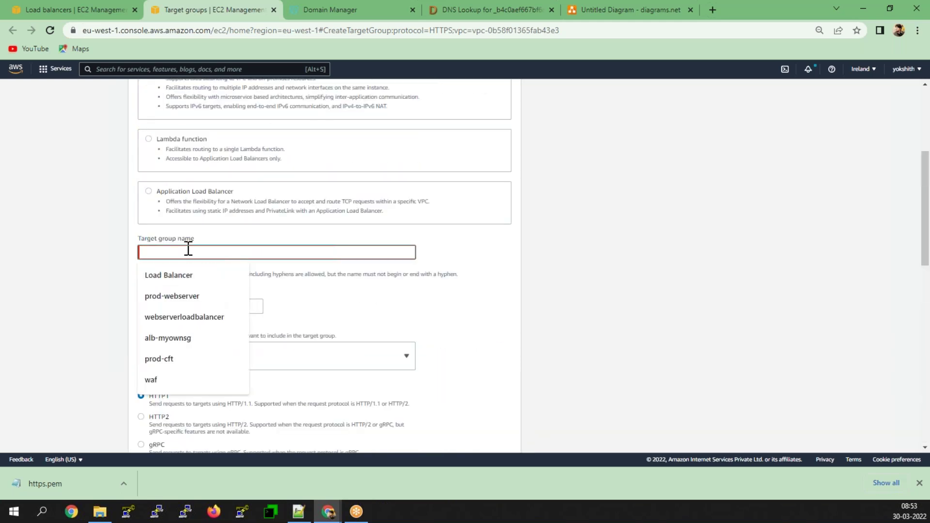
{"action": "type", "text": "default"}
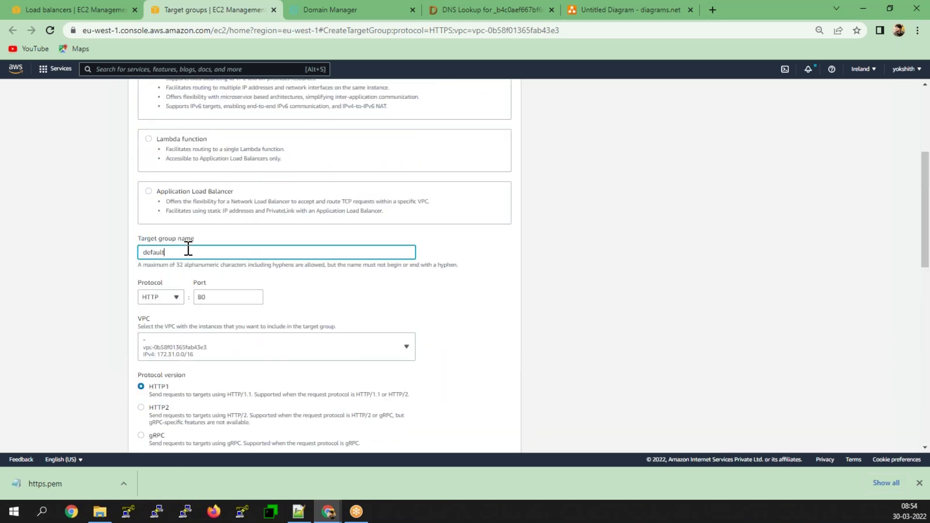
{"action": "type", "text": "-tg"}
{"action": "scroll", "coordinate": [68, 332], "scroll_direction": "down", "scroll_amount": 10}
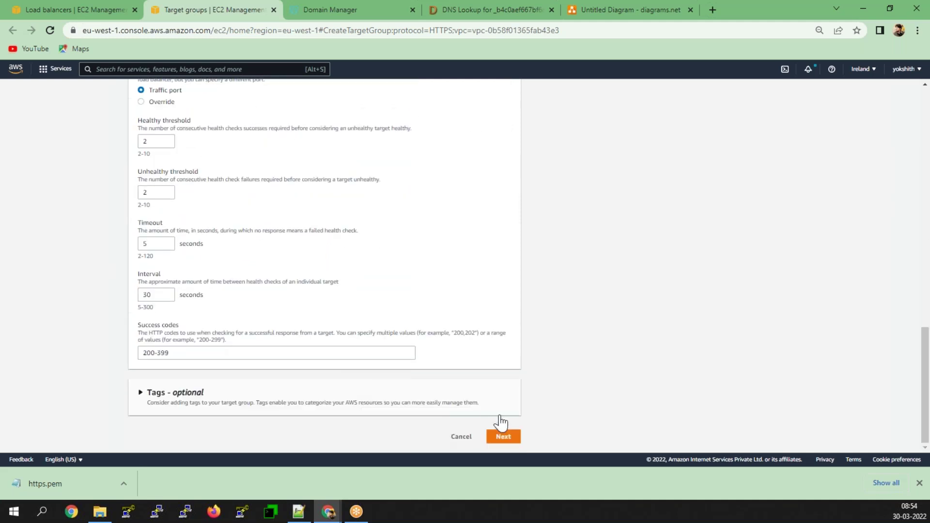
{"action": "left_click", "coordinate": [503, 437]}
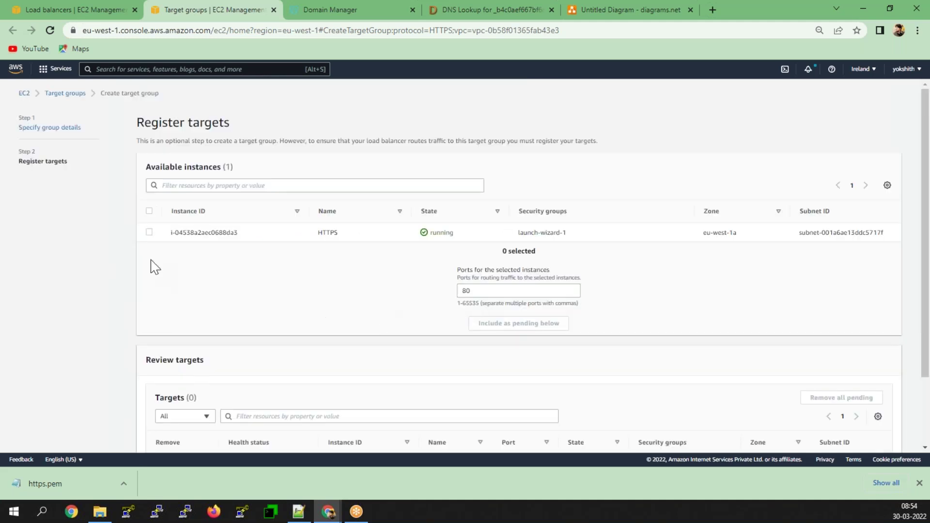
- Include the HTTPS instance as a pending target on port 80
{"action": "left_click", "coordinate": [149, 232]}
{"action": "scroll", "coordinate": [513, 346], "scroll_direction": "down", "scroll_amount": 2}
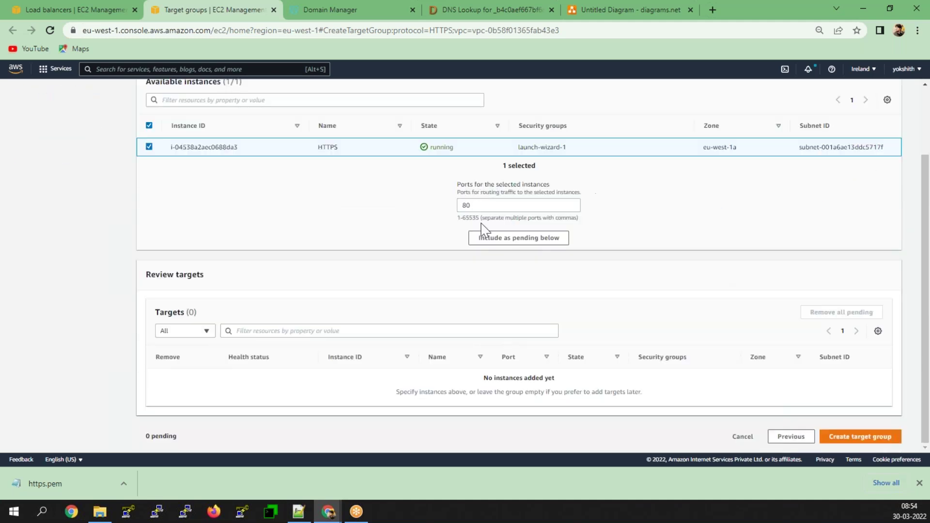
{"action": "left_click", "coordinate": [513, 238]}
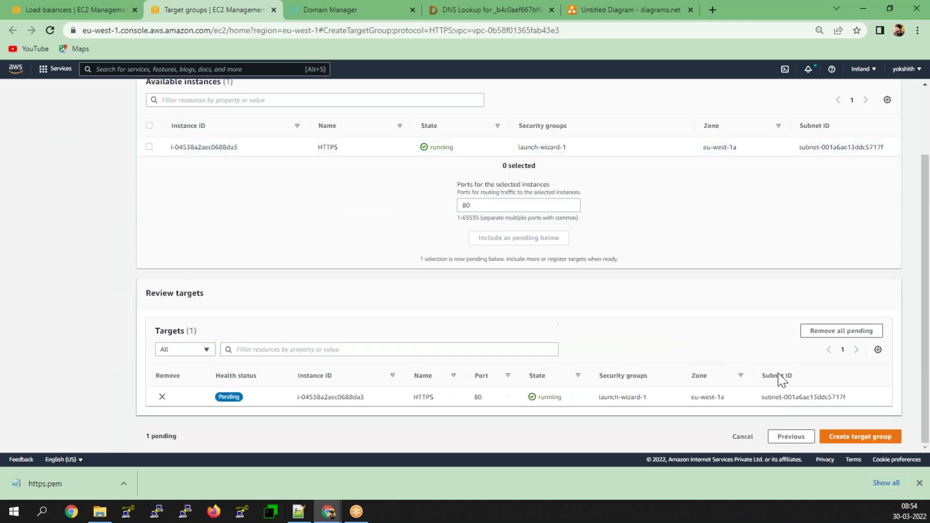
- Create the default-tg target group and select it as the forward target of the load balancer's HTTPS:443 listener
{"action": "left_click", "coordinate": [846, 437]}
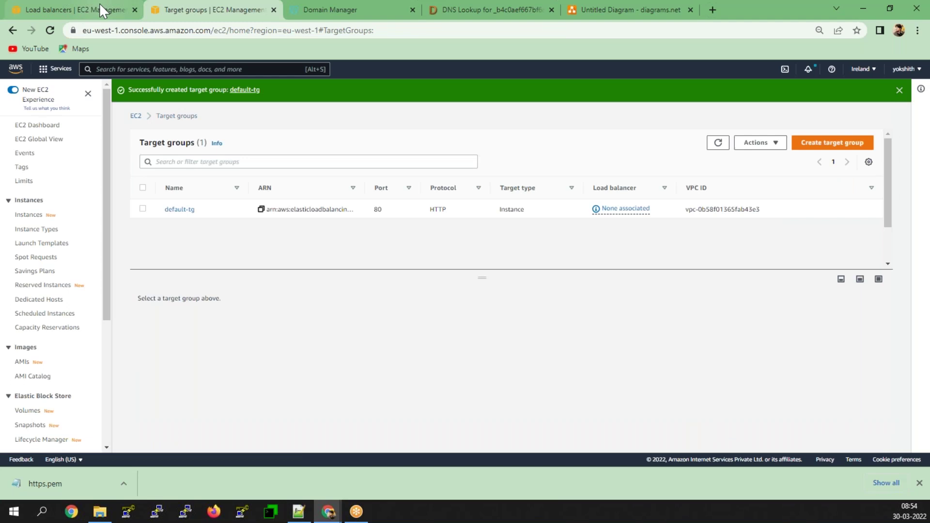
{"action": "left_click", "coordinate": [101, 10]}
{"action": "left_click", "coordinate": [471, 354]}
{"action": "left_click", "coordinate": [414, 354]}
{"action": "left_click", "coordinate": [301, 386]}
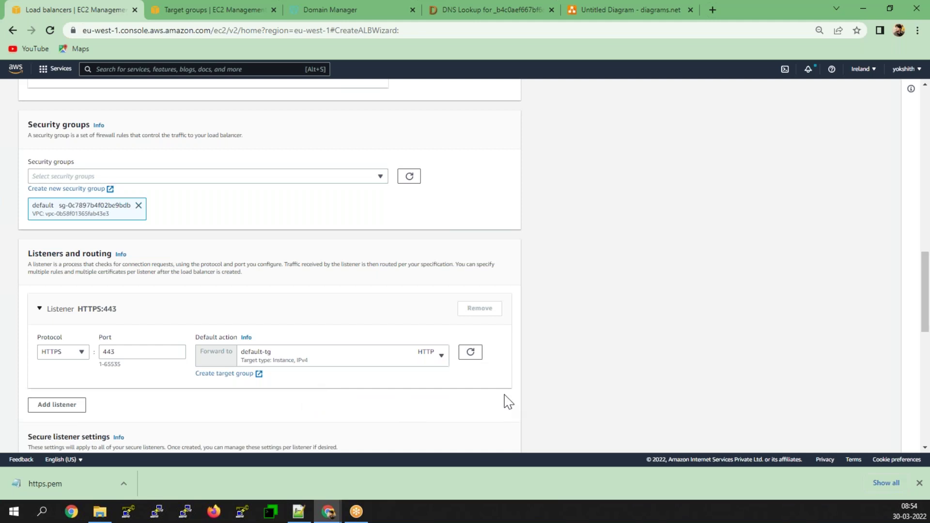
- Choose the *.kpastrolife.in certificate from ACM as the listener's default SSL/TLS certificate
{"action": "scroll", "coordinate": [505, 358], "scroll_direction": "down", "scroll_amount": 5}
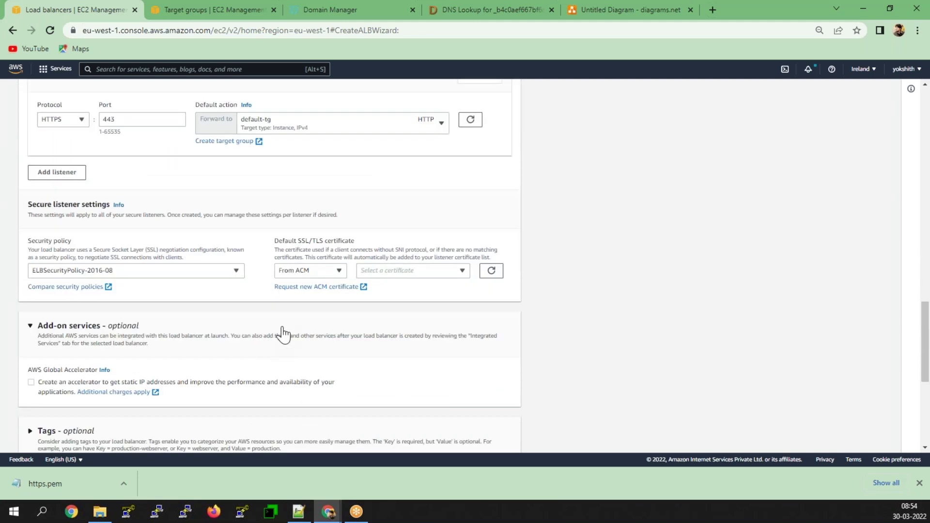
{"action": "left_click", "coordinate": [404, 274]}
{"action": "left_click", "coordinate": [395, 314]}
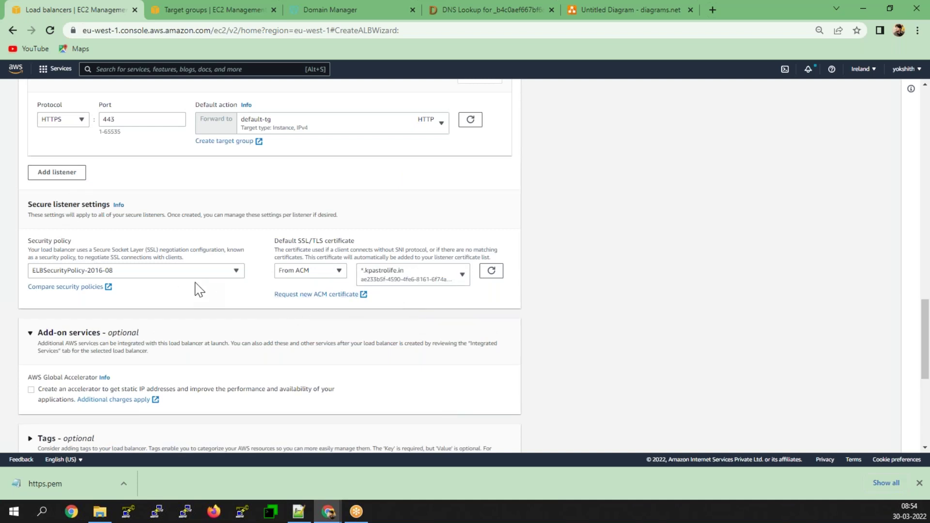
- Create the prod-alb Application Load Balancer and open it in the load balancer list
{"action": "scroll", "coordinate": [347, 330], "scroll_direction": "down", "scroll_amount": 3}
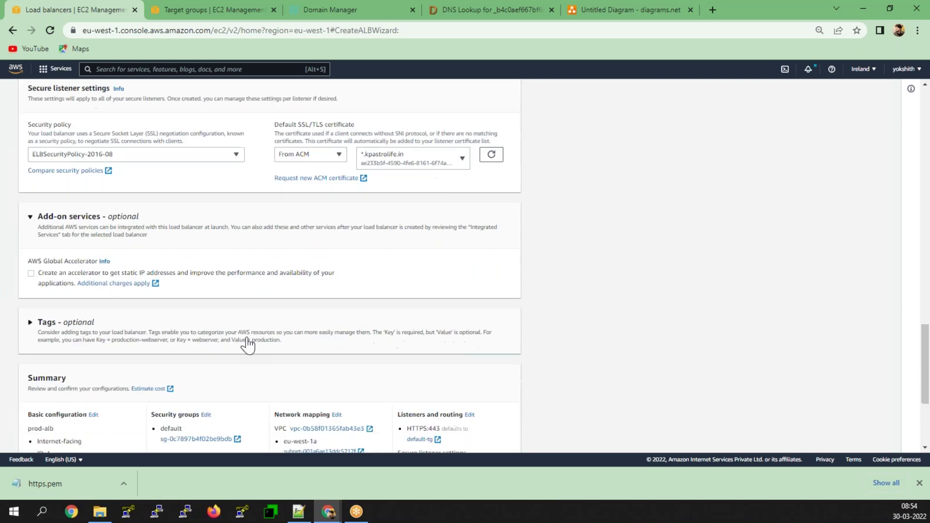
{"action": "scroll", "coordinate": [248, 344], "scroll_direction": "down", "scroll_amount": 5}
{"action": "left_click", "coordinate": [478, 435]}
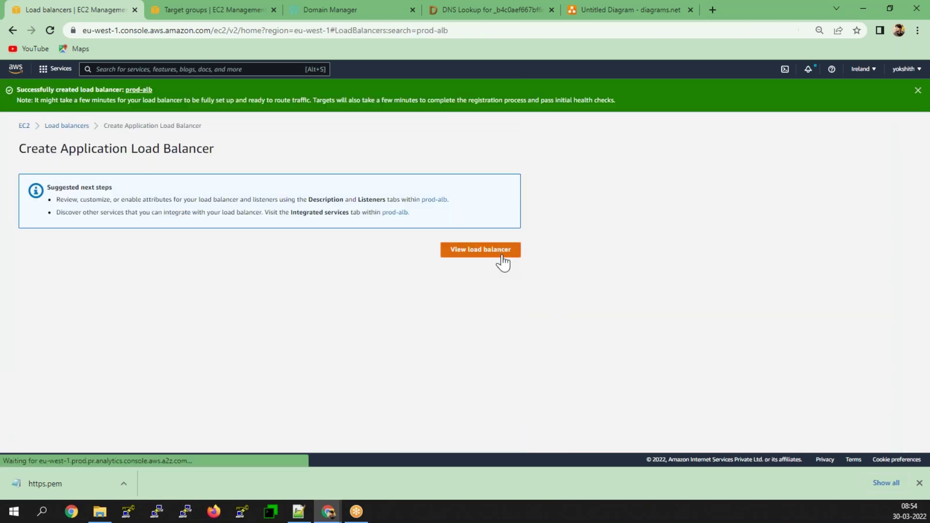
{"action": "left_click", "coordinate": [502, 262]}
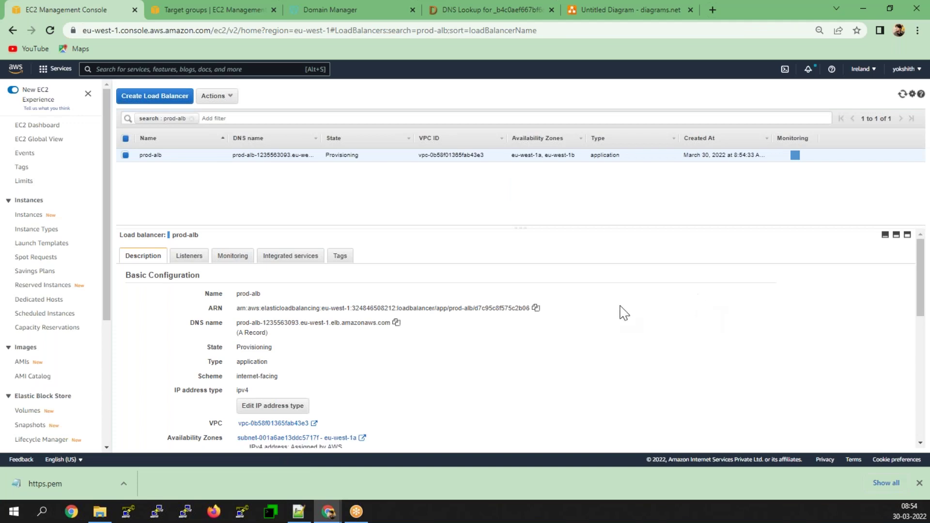
- Check the listeners and description of prod-alb
{"action": "left_click", "coordinate": [177, 261]}
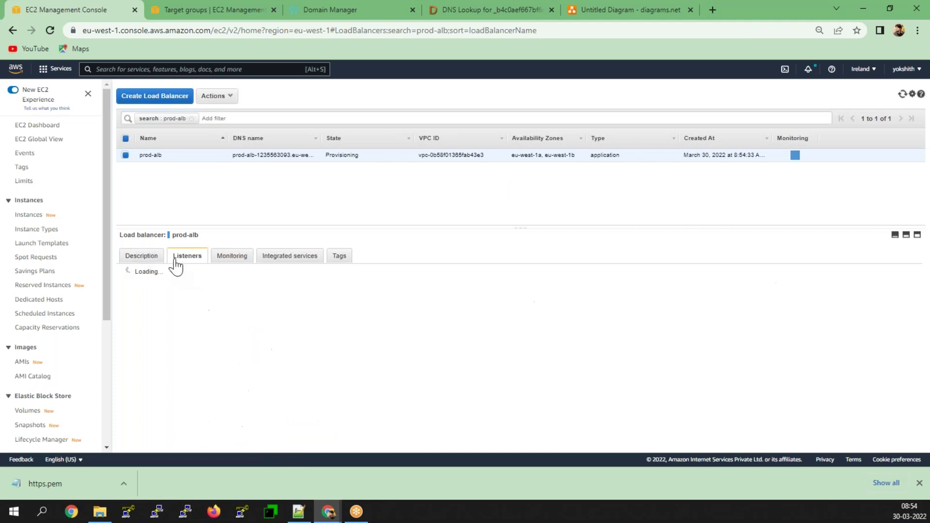
{"action": "left_click", "coordinate": [142, 261]}
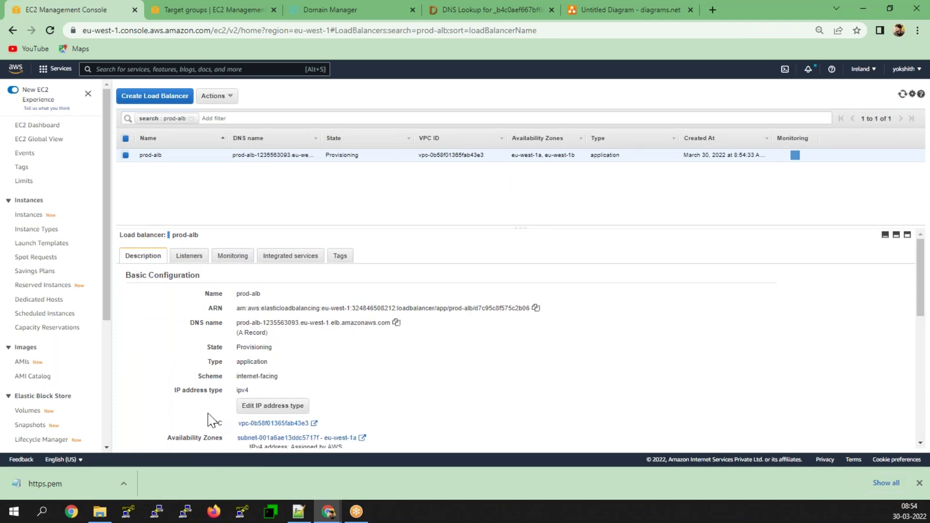
{"action": "left_click", "coordinate": [189, 256]}
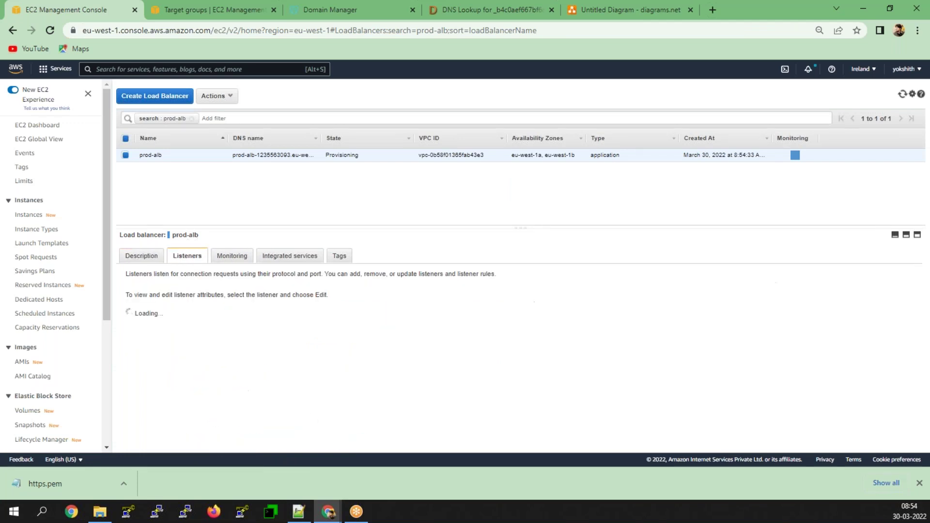
{"action": "left_click", "coordinate": [144, 257]}
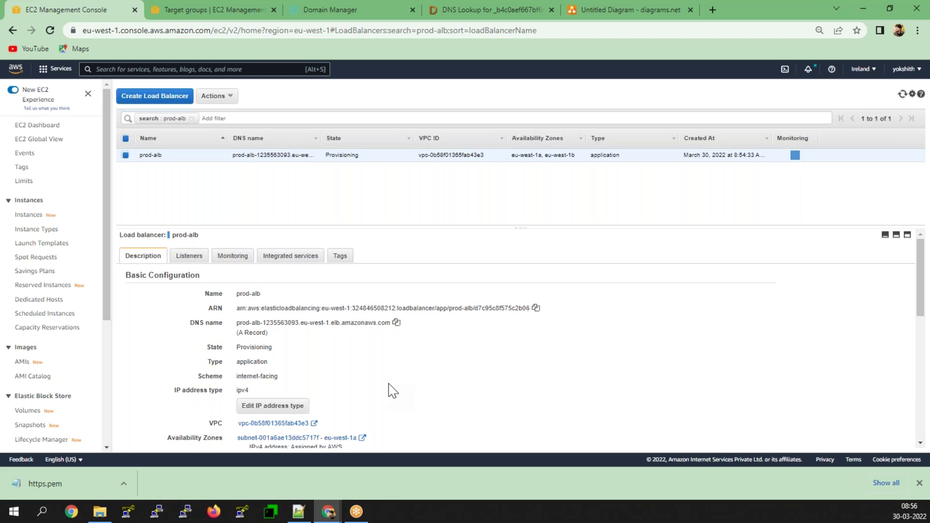
- Refresh the load balancer list to check prod-alb's provisioning state, and copy its DNS name
{"action": "left_click", "coordinate": [902, 95]}
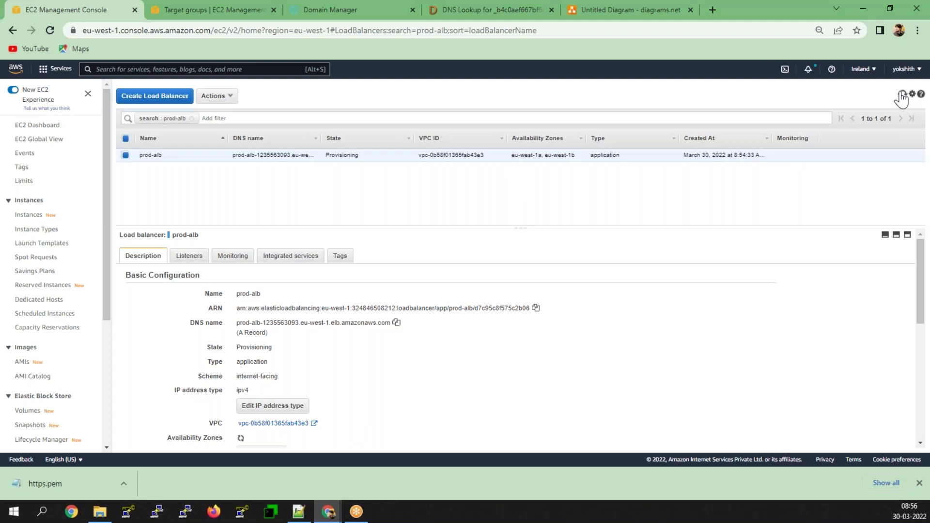
{"action": "left_click", "coordinate": [901, 95]}
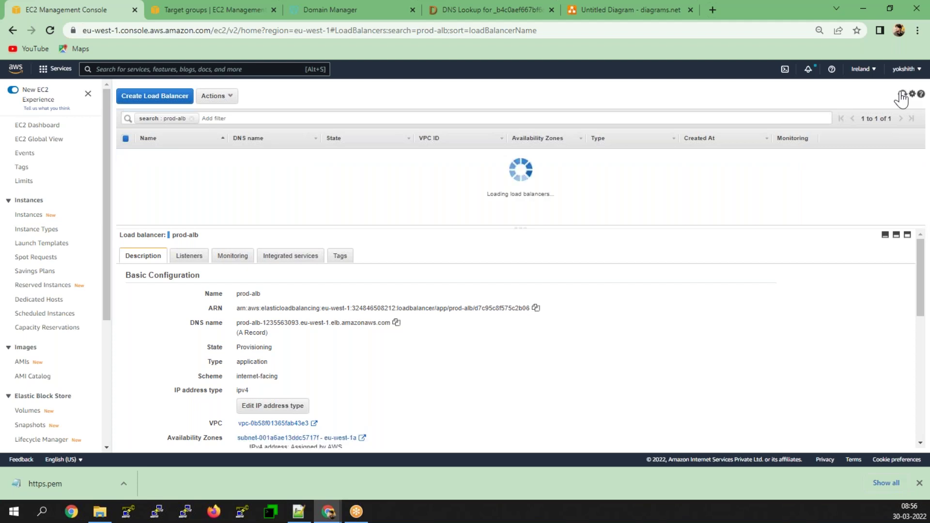
{"action": "left_click", "coordinate": [902, 95]}
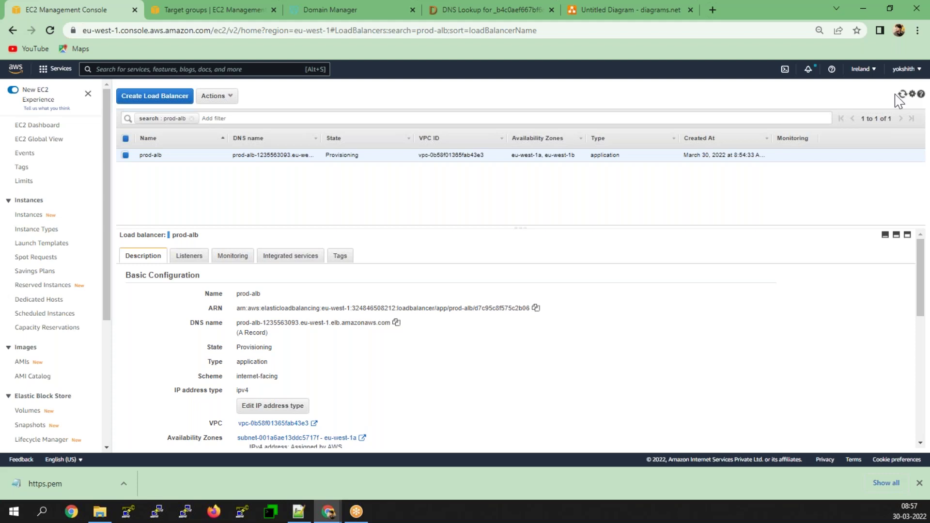
{"action": "left_click", "coordinate": [902, 95]}
{"action": "left_click", "coordinate": [396, 323]}
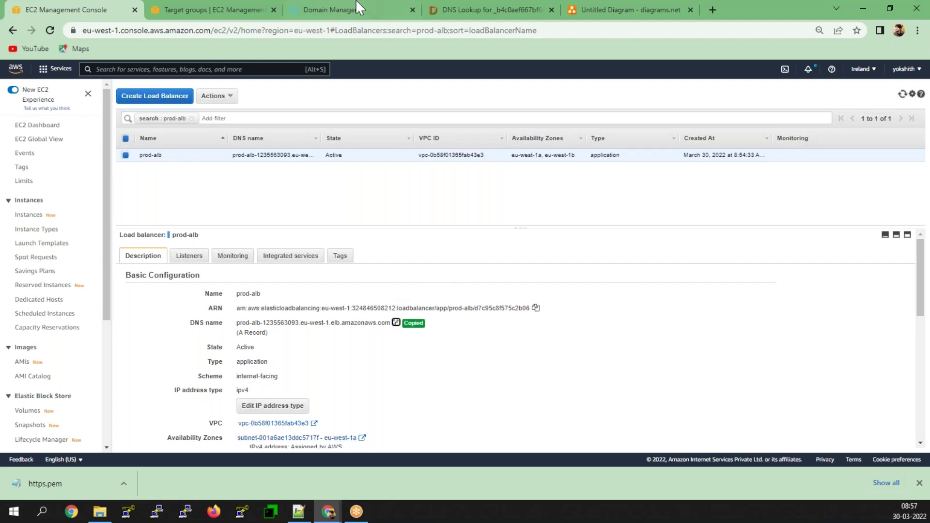
- Glance at the domain's GoDaddy DNS records, return to AWS, and search for and open the Route 53 service
{"action": "left_click", "coordinate": [356, 9]}
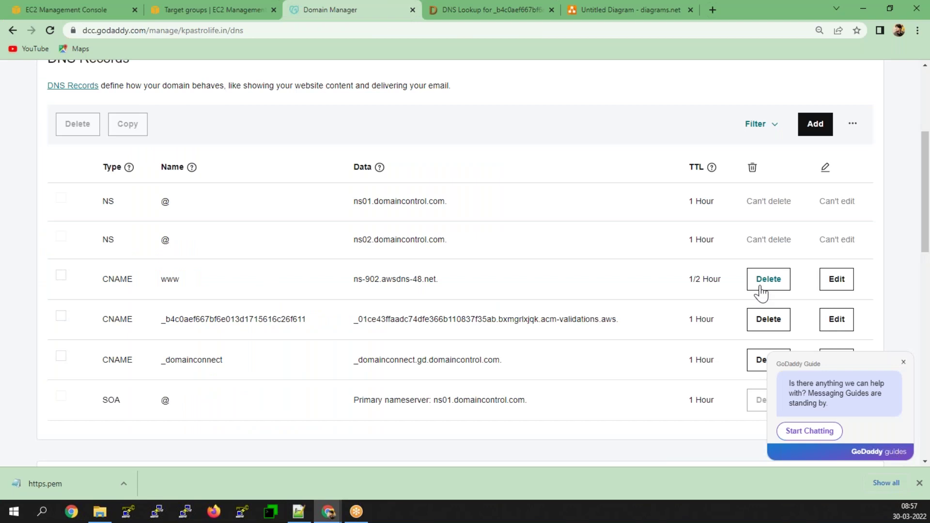
{"action": "left_click", "coordinate": [65, 9]}
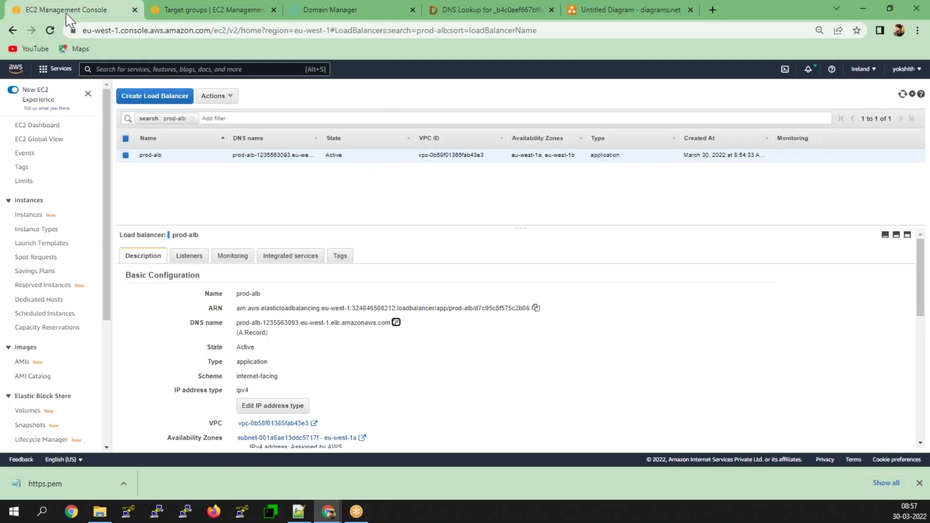
{"action": "left_click", "coordinate": [47, 70]}
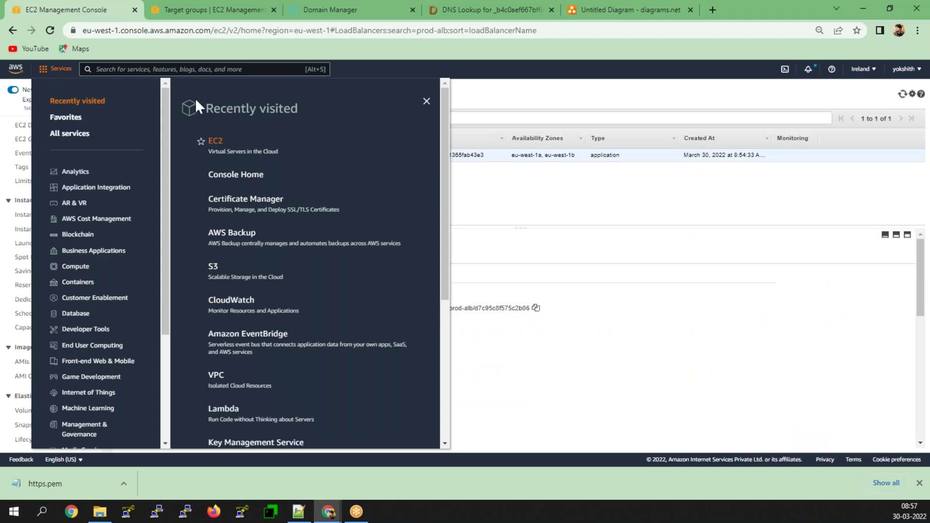
{"action": "left_click", "coordinate": [171, 65]}
{"action": "type", "text": "route"}
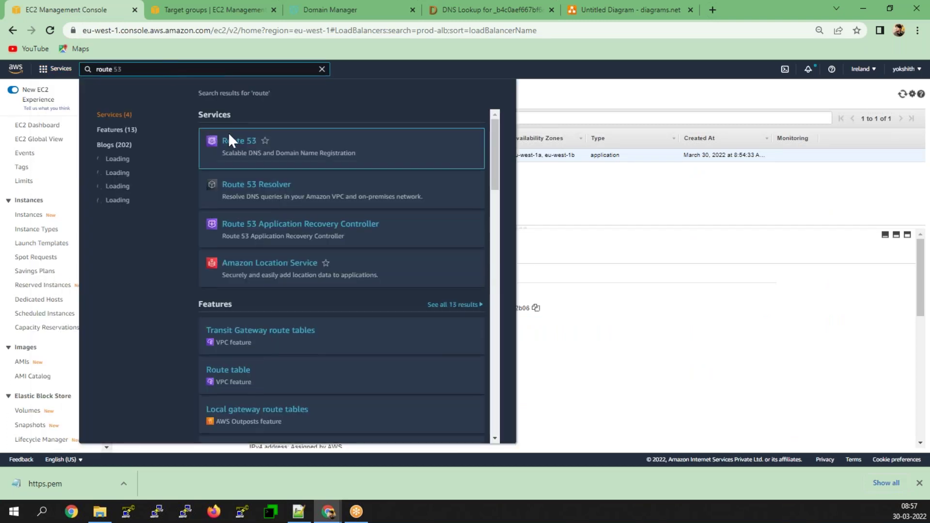
{"action": "left_click", "coordinate": [244, 143]}
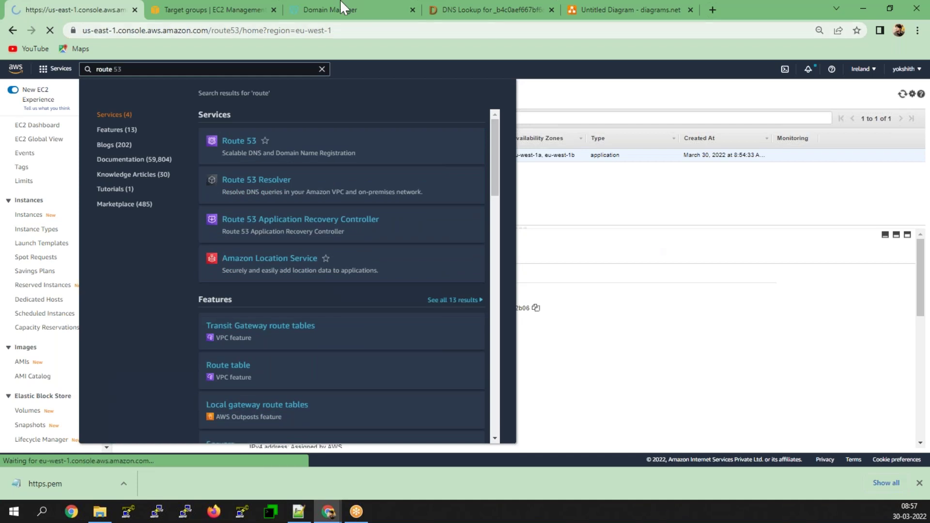
- Switch to GoDaddy, dismiss the chat popup, return to the products page and copy the domain name kpastrolife.in
{"action": "left_click", "coordinate": [342, 8]}
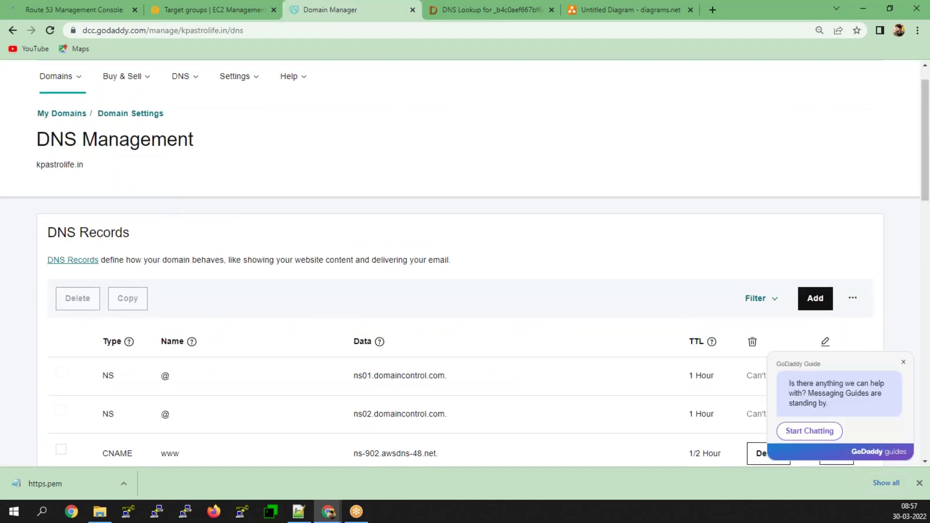
{"action": "left_click", "coordinate": [904, 362]}
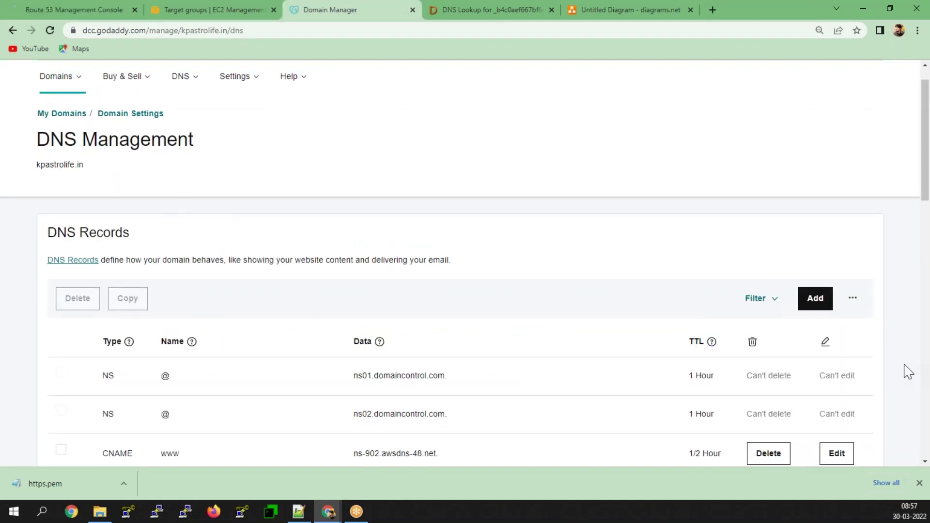
{"action": "left_click", "coordinate": [12, 28]}
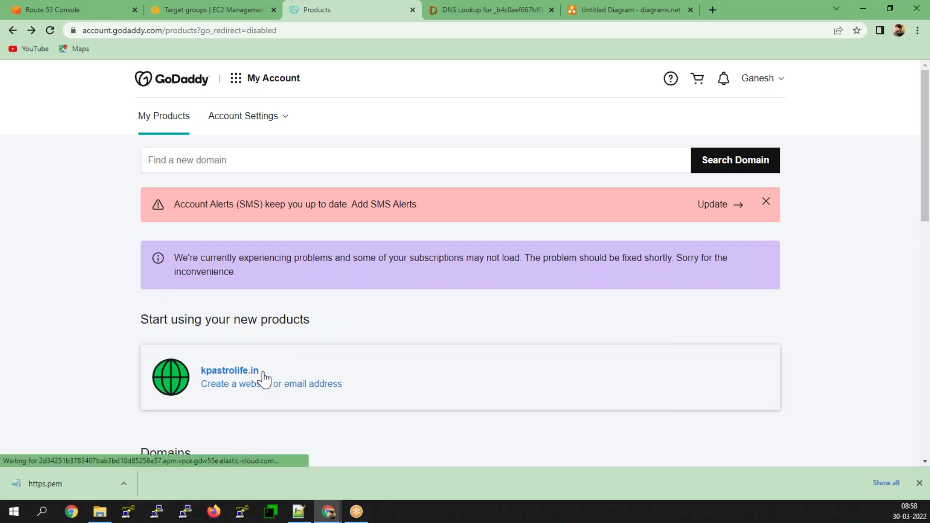
{"action": "scroll", "coordinate": [261, 379], "scroll_direction": "down", "scroll_amount": 3}
{"action": "left_click_drag", "start_coordinate": [234, 412], "coordinate": [161, 412]}
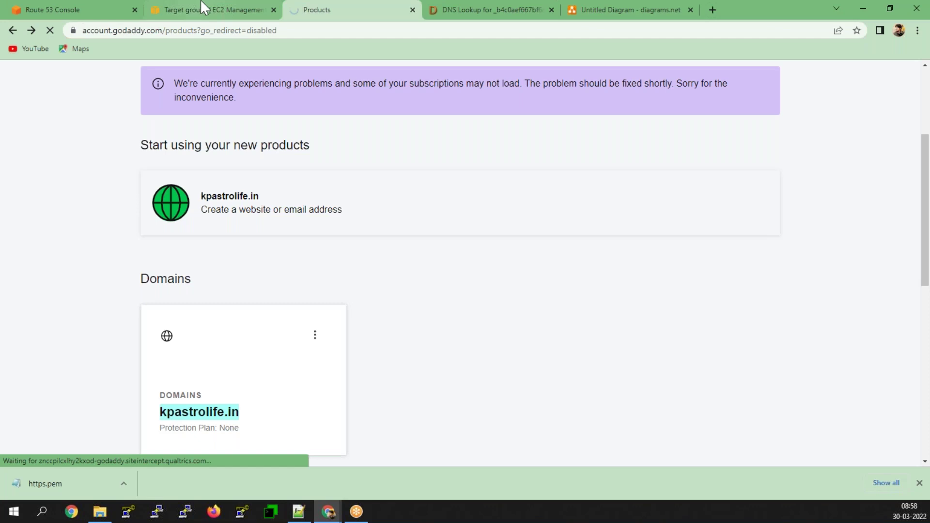
- Switch to Route 53 and start a new hosted zone with the domain name kpastrolife.in
{"action": "left_click", "coordinate": [98, 10]}
{"action": "left_click", "coordinate": [258, 308]}
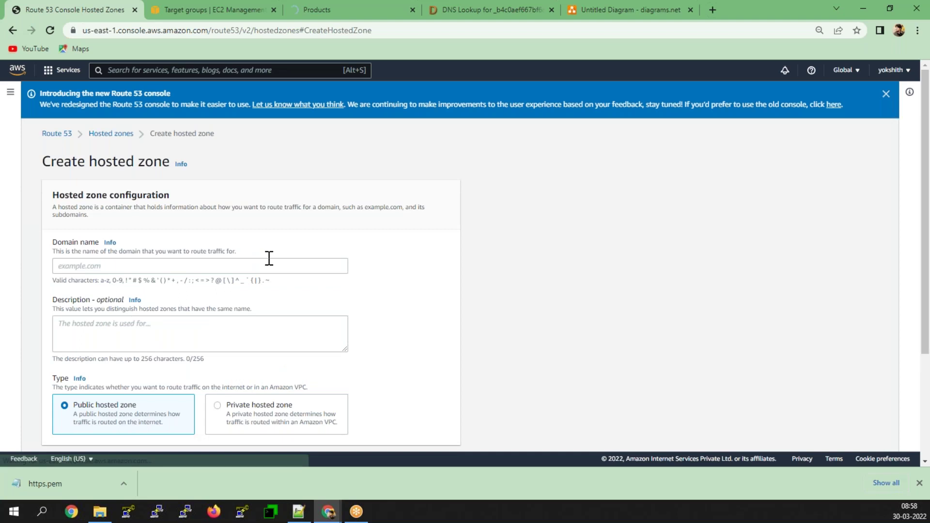
{"action": "left_click", "coordinate": [269, 268]}
{"action": "key", "text": "ctrl+v"}
- Describe the hosted zone as prod-domain and create it as a public hosted zone
{"action": "left_click", "coordinate": [76, 342]}
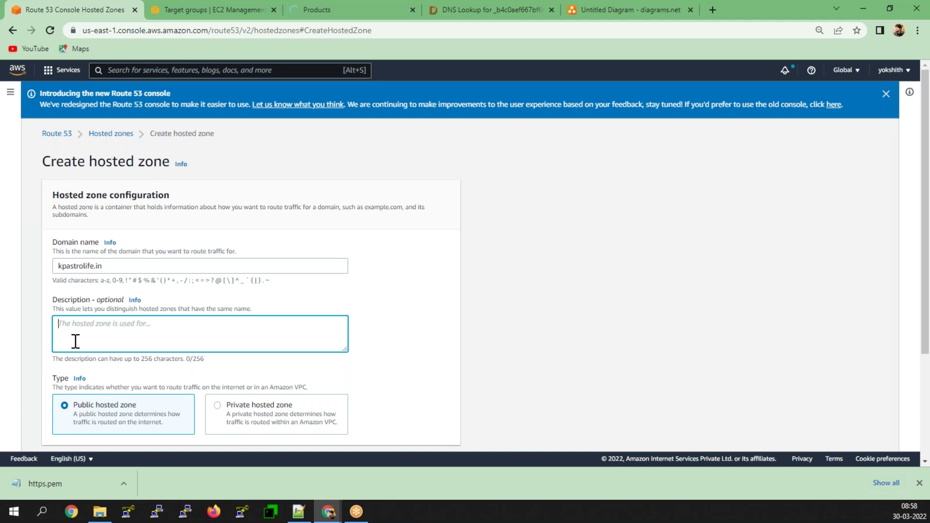
{"action": "type", "text": "meani"}
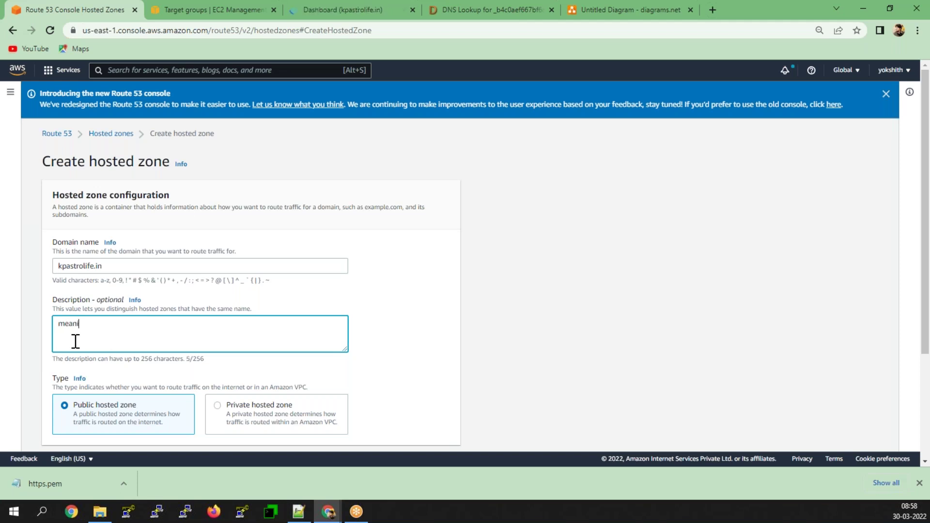
{"action": "key", "text": "BackSpace"}
{"action": "key", "text": "BackSpace"}
{"action": "key", "text": "BackSpace"}
{"action": "key", "text": "BackSpace"}
{"action": "type", "text": "prod-domin"}
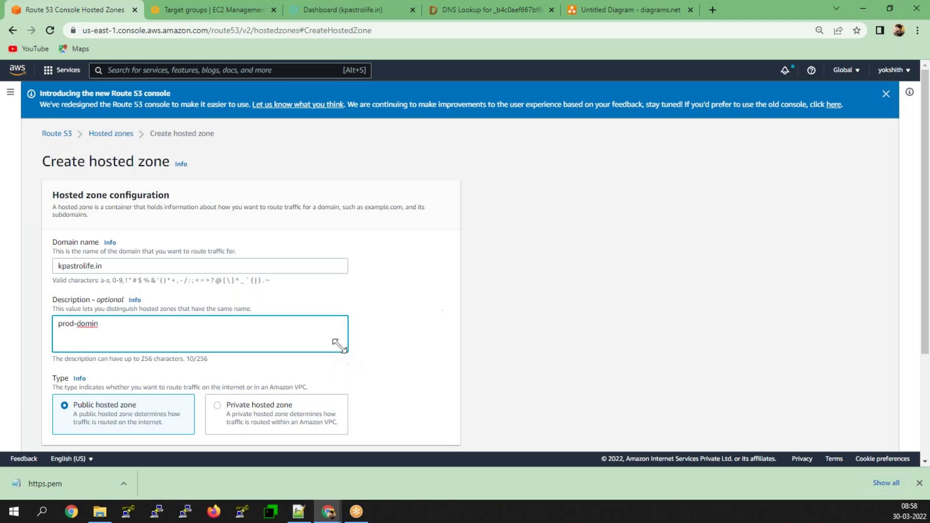
{"action": "scroll", "coordinate": [338, 345], "scroll_direction": "down", "scroll_amount": 2}
{"action": "key", "text": "BackSpace"}
{"action": "key", "text": "BackSpace"}
{"action": "key", "text": "BackSpace"}
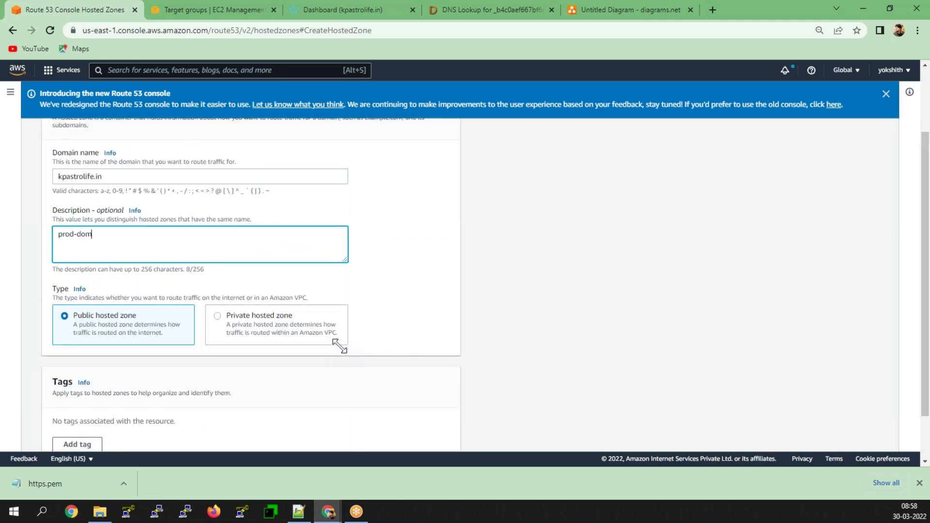
{"action": "type", "text": "main"}
{"action": "scroll", "coordinate": [338, 344], "scroll_direction": "down", "scroll_amount": 1}
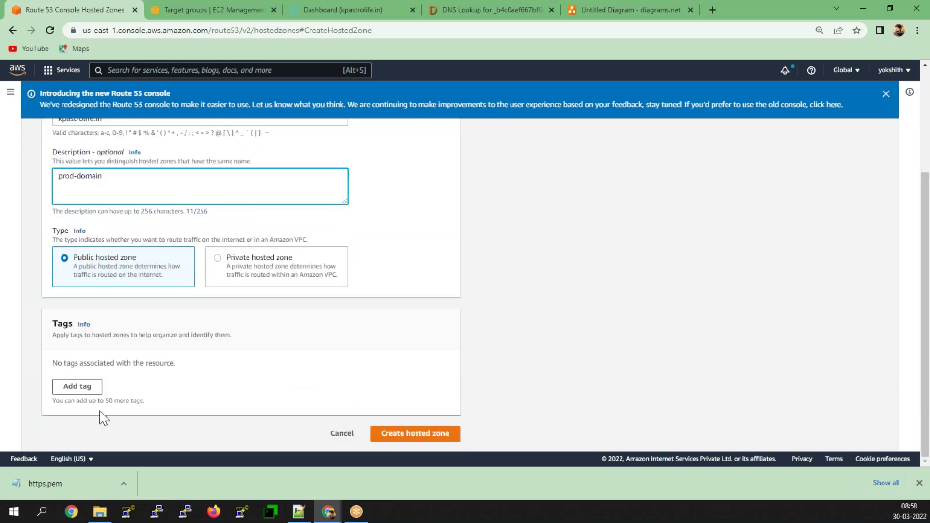
{"action": "left_click", "coordinate": [415, 433]}
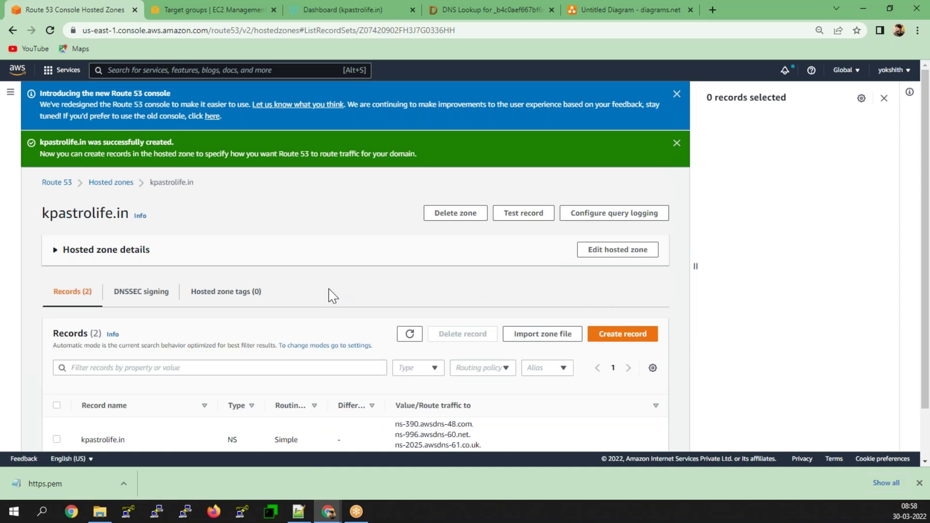
{"action": "scroll", "coordinate": [186, 364], "scroll_direction": "down", "scroll_amount": 1}
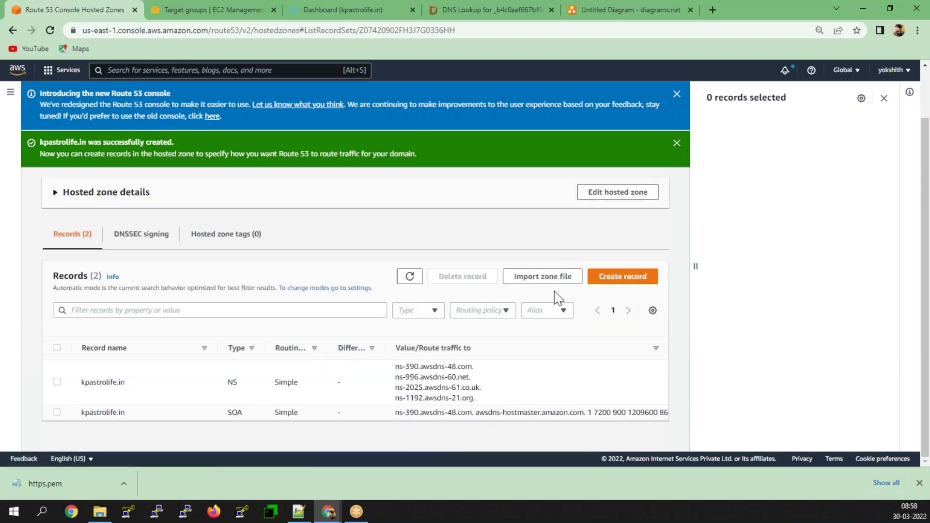
{"action": "left_click", "coordinate": [641, 276]}
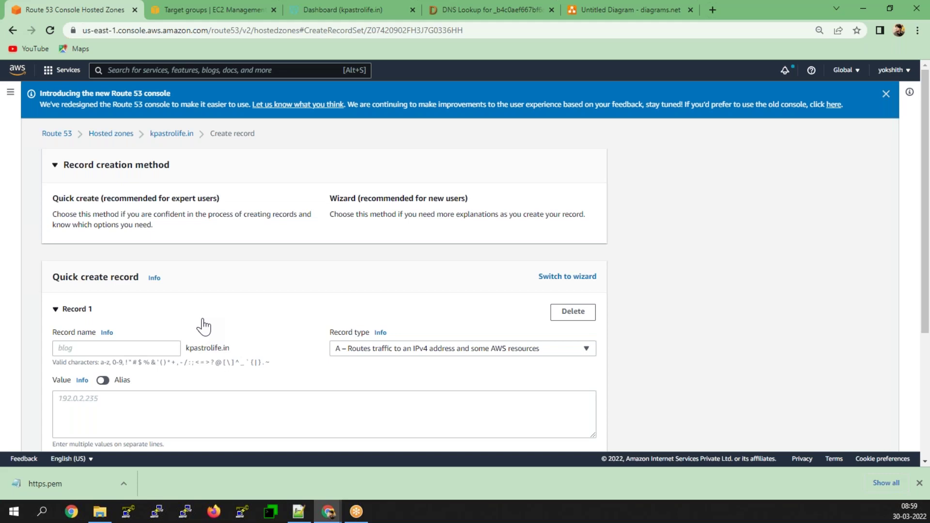
{"action": "left_click", "coordinate": [144, 350]}
{"action": "type", "text": "www"}
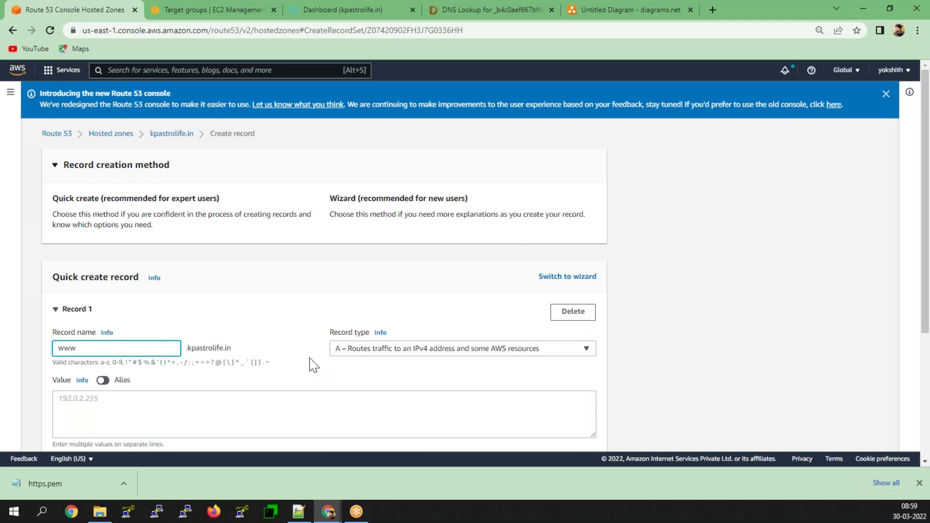
{"action": "scroll", "coordinate": [312, 365], "scroll_direction": "down", "scroll_amount": 2}
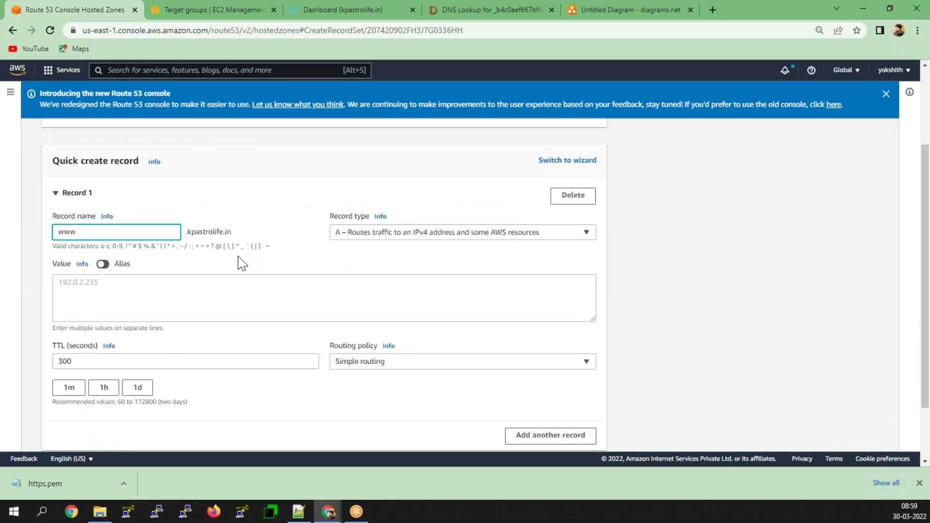
- Make the www record an A-type alias and route its traffic to an Application and Classic Load Balancer
{"action": "left_click", "coordinate": [105, 266]}
{"action": "left_click", "coordinate": [422, 237]}
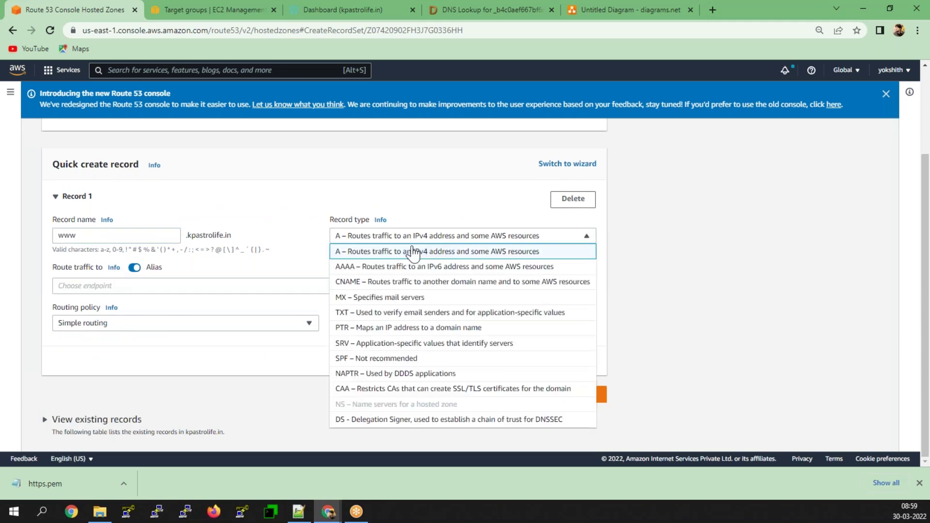
{"action": "left_click", "coordinate": [395, 258]}
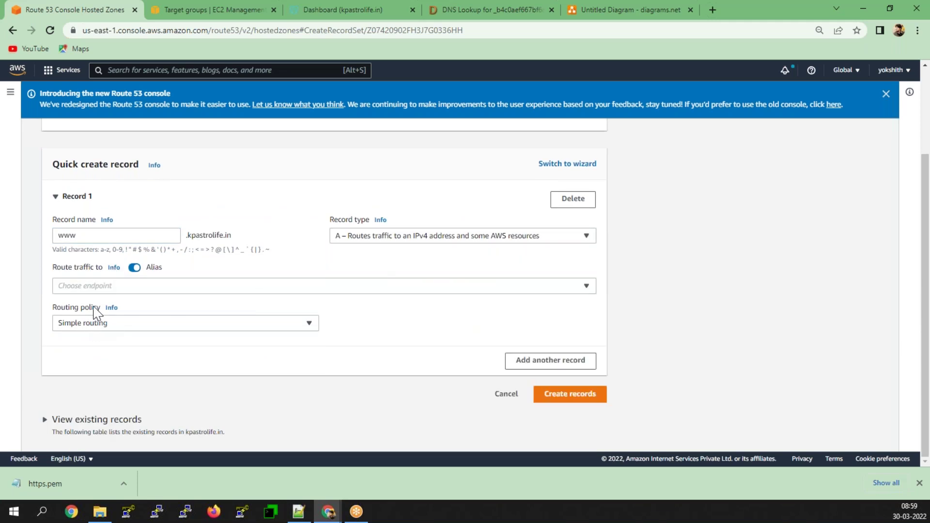
{"action": "left_click", "coordinate": [97, 287]}
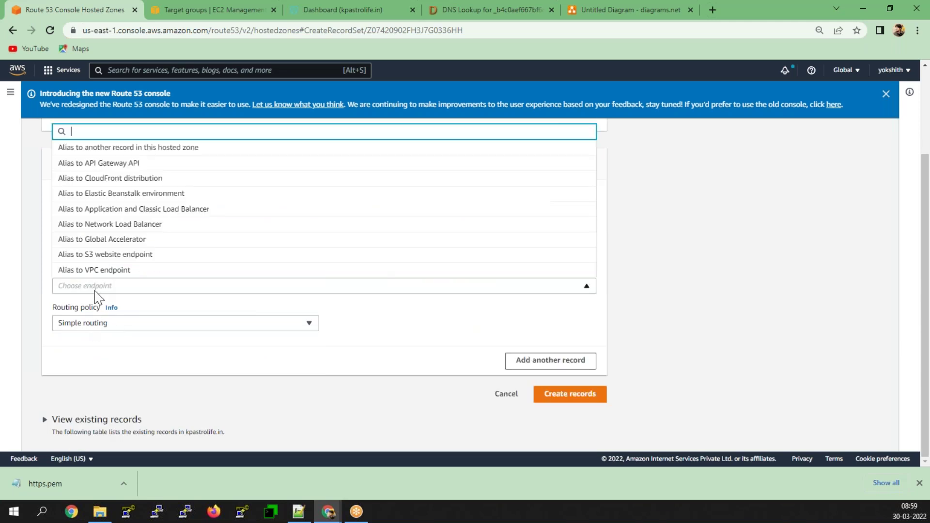
{"action": "left_click", "coordinate": [118, 212]}
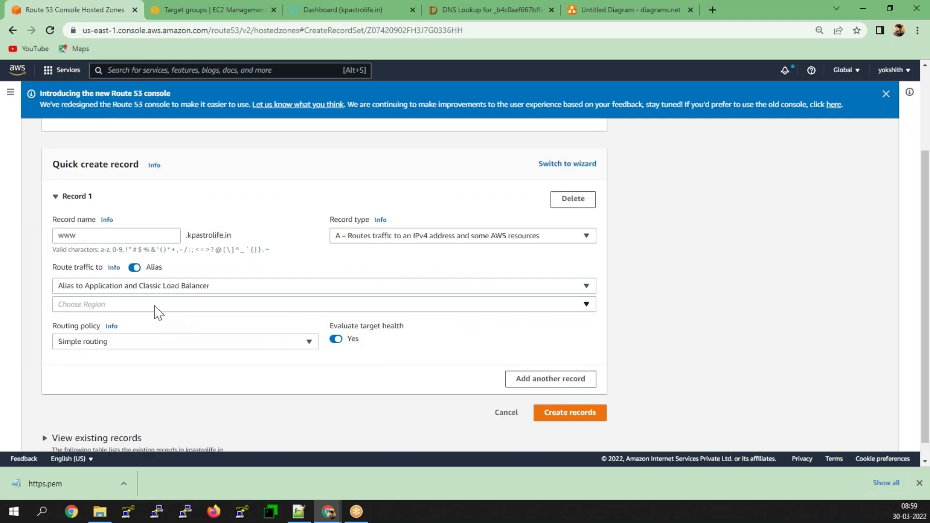
- Point the alias at the prod-alb load balancer in Europe (Ireland) [eu-west-1] and create the record
{"action": "left_click", "coordinate": [153, 305]}
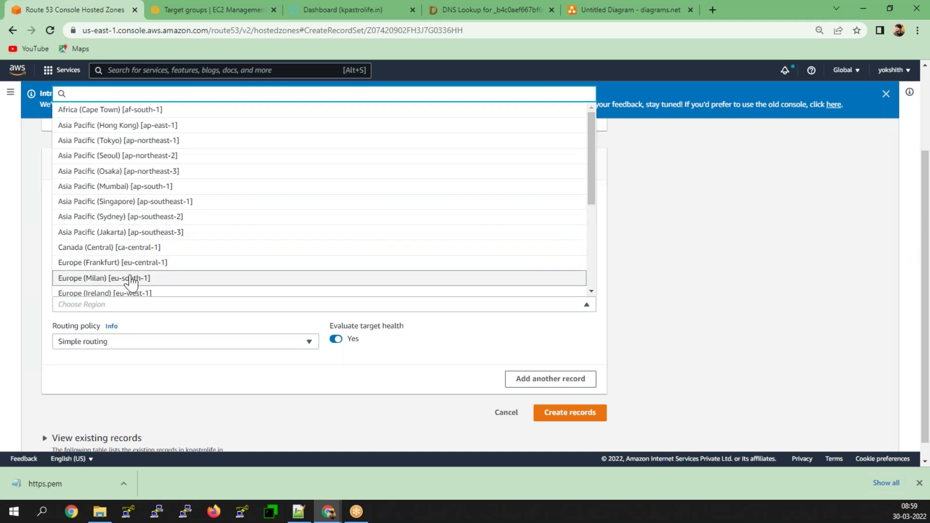
{"action": "left_click", "coordinate": [134, 294]}
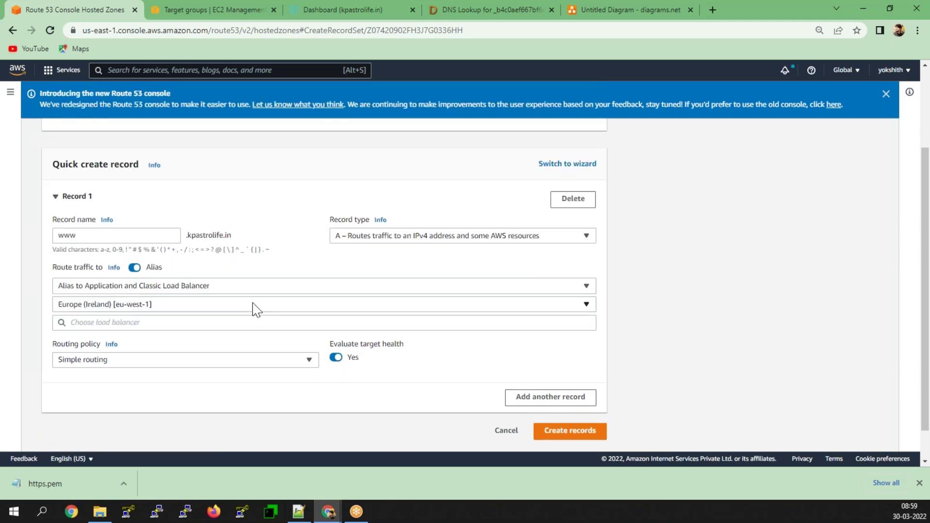
{"action": "left_click", "coordinate": [156, 323]}
{"action": "left_click", "coordinate": [132, 341]}
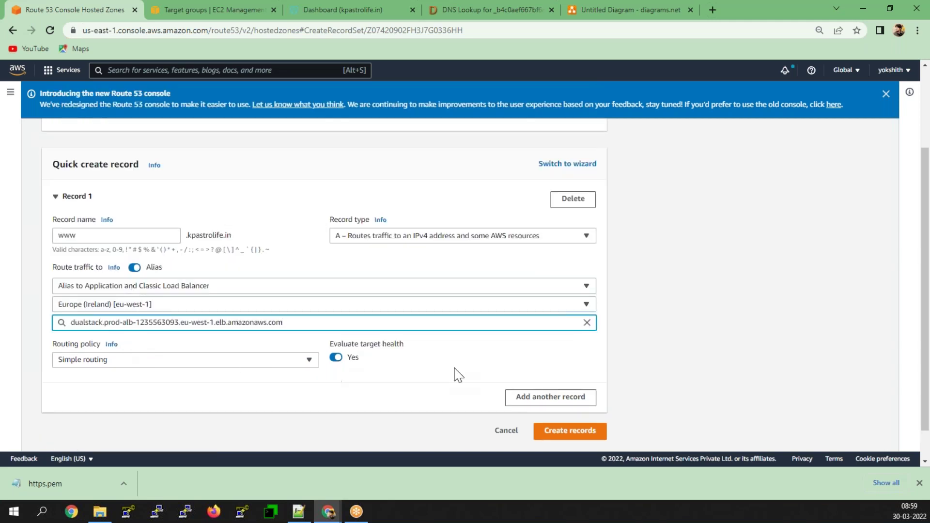
{"action": "scroll", "coordinate": [463, 383], "scroll_direction": "down", "scroll_amount": 1}
{"action": "left_click", "coordinate": [579, 397]}
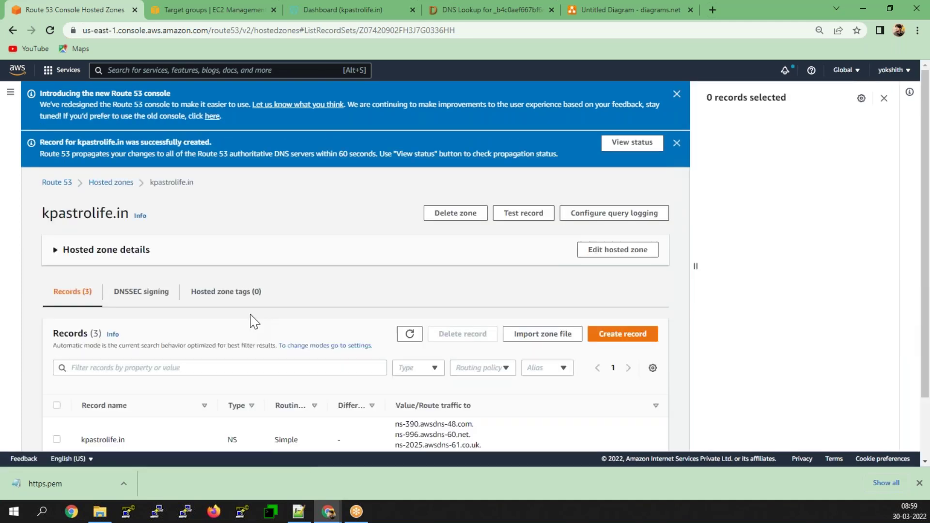
- Copy the hosted zone's first name server, ns-390.awsdns-48.com, then switch to GoDaddy and open DNS management for kpastrolife.in
{"action": "scroll", "coordinate": [253, 325], "scroll_direction": "down", "scroll_amount": 1}
{"action": "left_click_drag", "start_coordinate": [472, 352], "coordinate": [395, 361]}
{"action": "key", "text": "ctrl+c"}
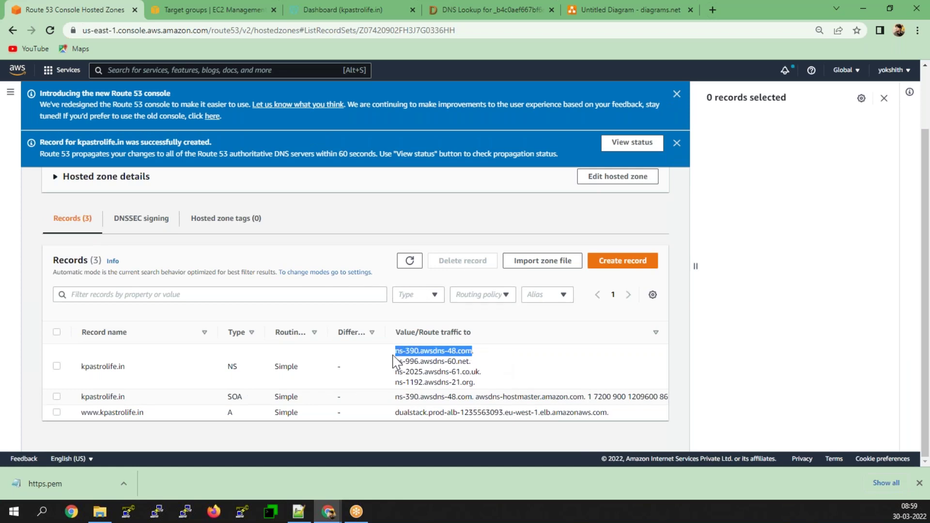
{"action": "left_click", "coordinate": [311, 5]}
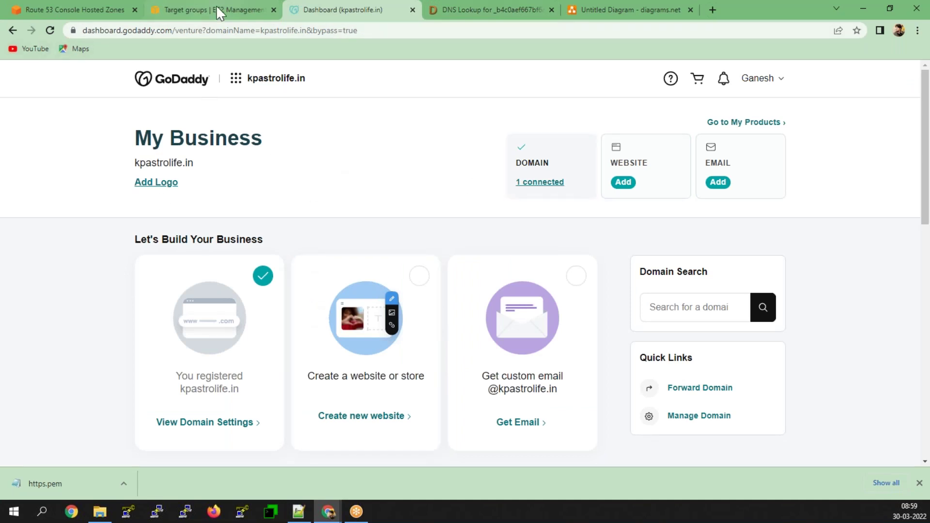
{"action": "left_click", "coordinate": [13, 30]}
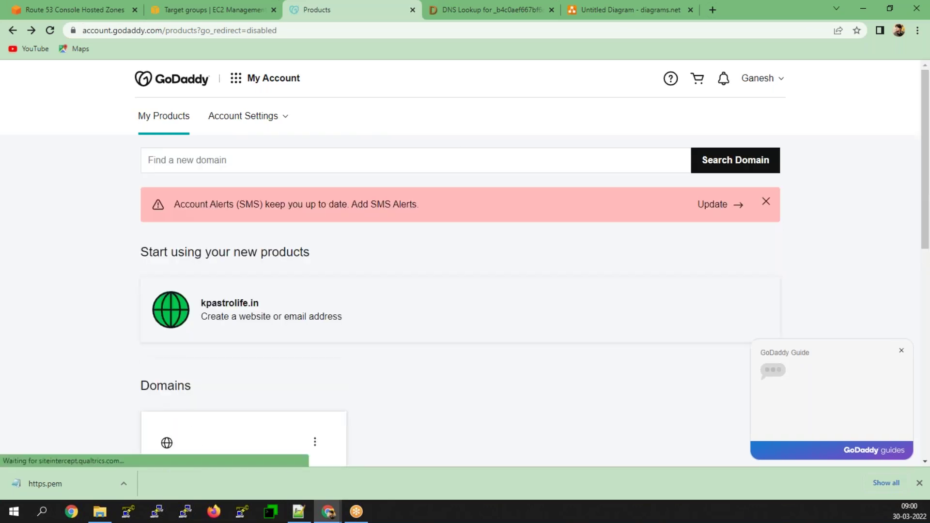
{"action": "scroll", "coordinate": [315, 290], "scroll_direction": "down", "scroll_amount": 2}
{"action": "left_click", "coordinate": [316, 337]}
{"action": "left_click", "coordinate": [290, 381]}
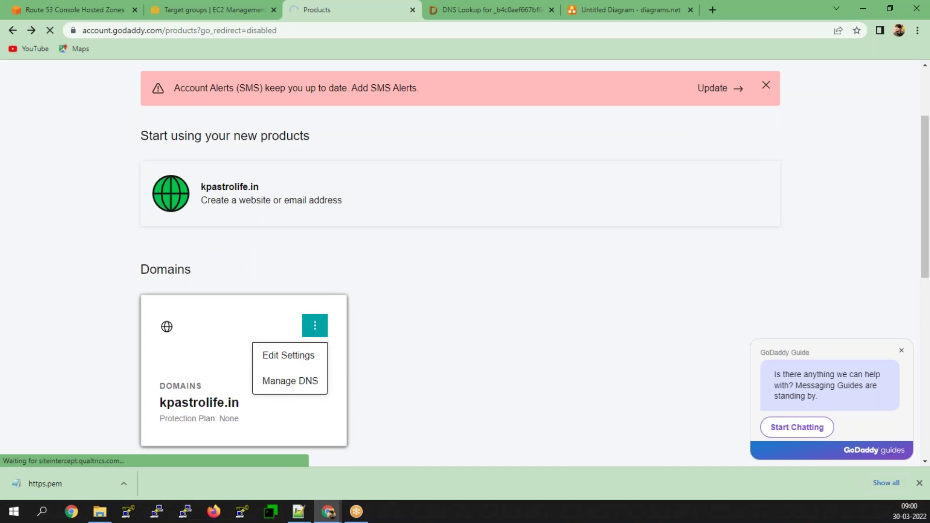
- Set the www CNAME record's value to ns-390.awsdns-48.com and save the record
{"action": "scroll", "coordinate": [534, 291], "scroll_direction": "down", "scroll_amount": 3}
{"action": "left_click", "coordinate": [837, 240]}
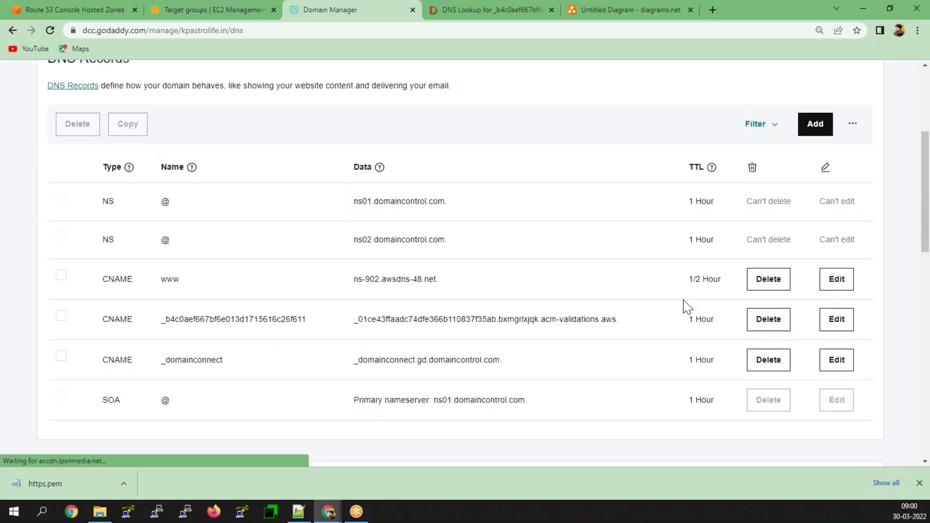
{"action": "left_click", "coordinate": [837, 281]}
{"action": "left_click_drag", "start_coordinate": [598, 321], "coordinate": [342, 320]}
{"action": "key", "text": "ctrl+v"}
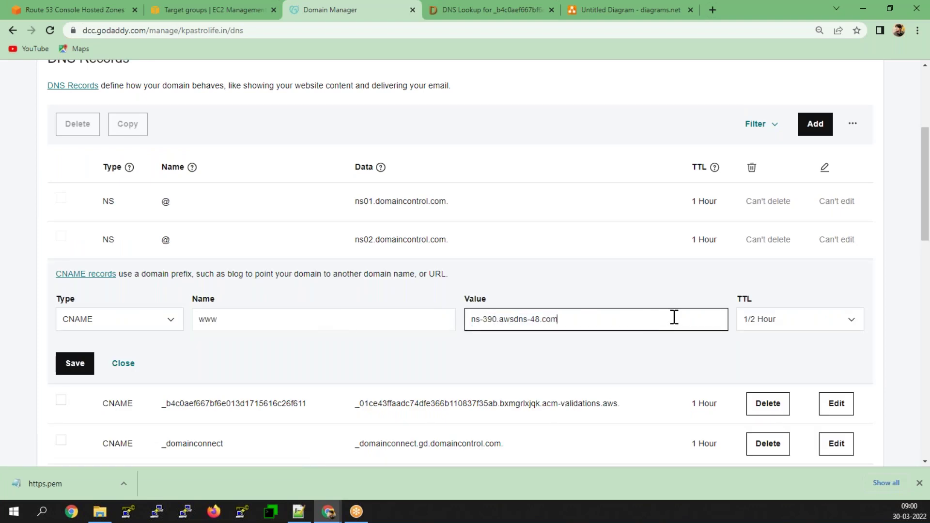
{"action": "left_click", "coordinate": [72, 369]}
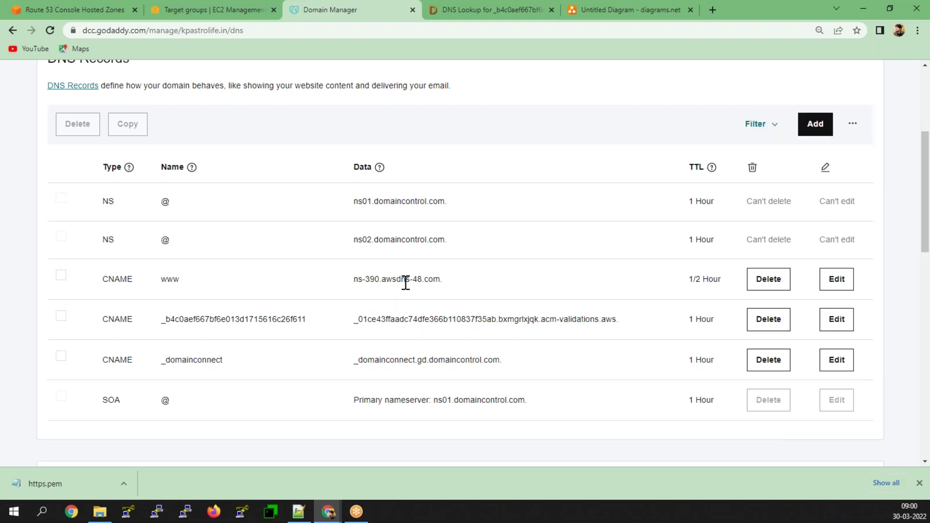
{"action": "left_click", "coordinate": [918, 30]}
{"action": "left_click", "coordinate": [611, 10]}
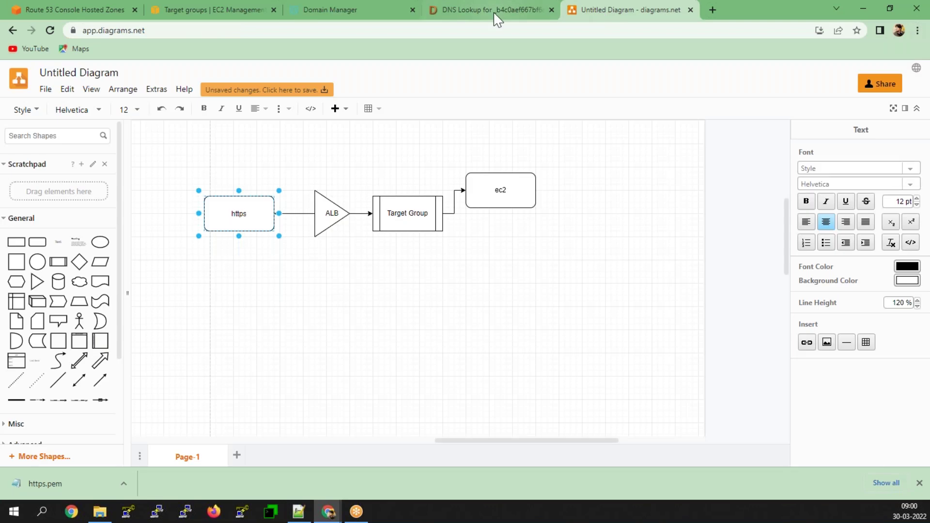
{"action": "left_click", "coordinate": [496, 13]}
{"action": "triple_click", "coordinate": [255, 96]}
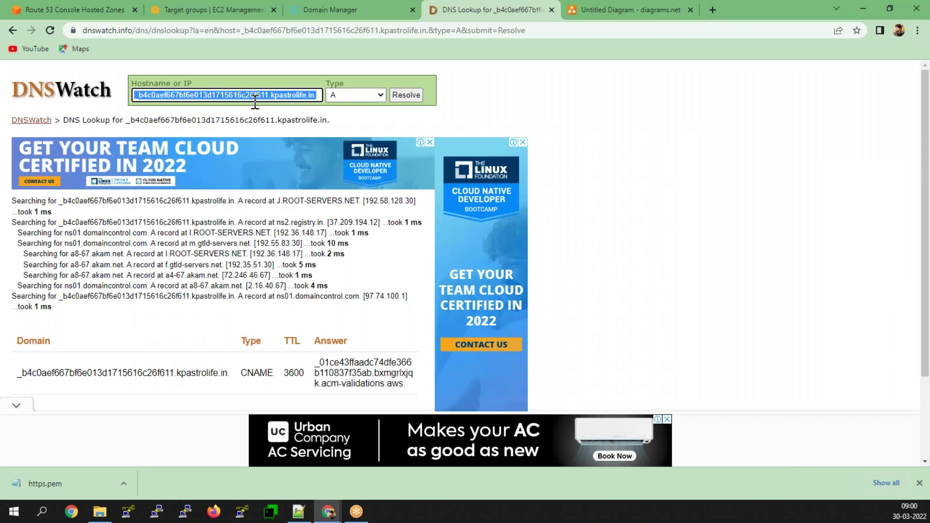
{"action": "type", "text": "ww"}
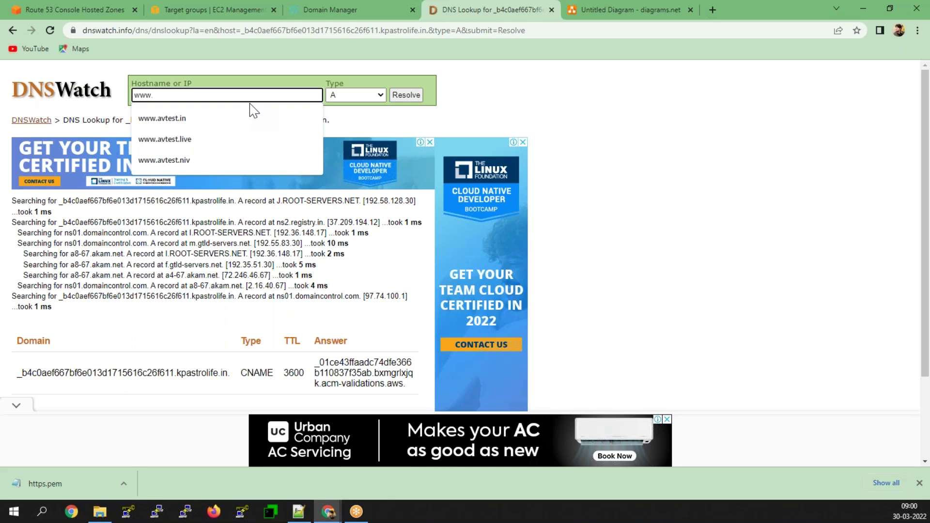
{"action": "type", "text": "w."}
{"action": "key", "text": "ctrl+v"}
{"action": "left_click_drag", "start_coordinate": [242, 95], "coordinate": [156, 95]}
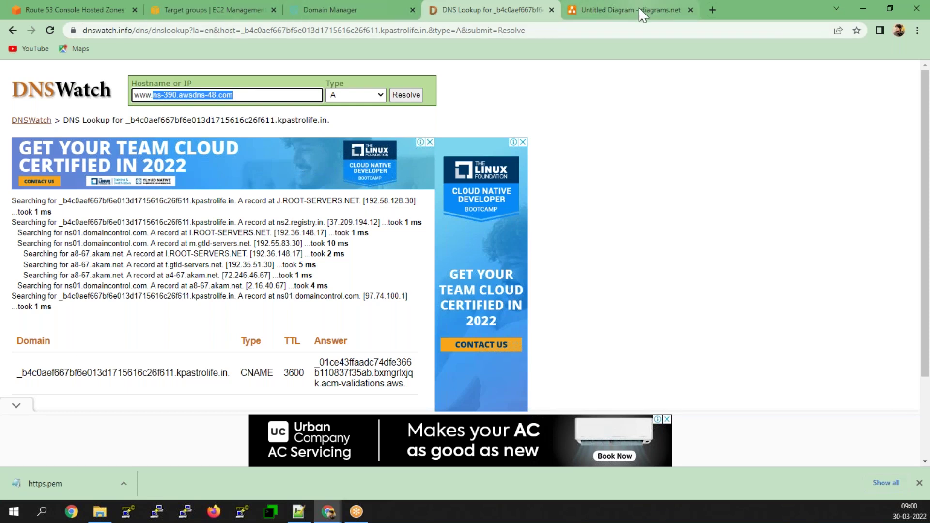
- Switch to GoDaddy and copy the domain name kpastrolife.in from the DNS management page
{"action": "left_click", "coordinate": [243, 7]}
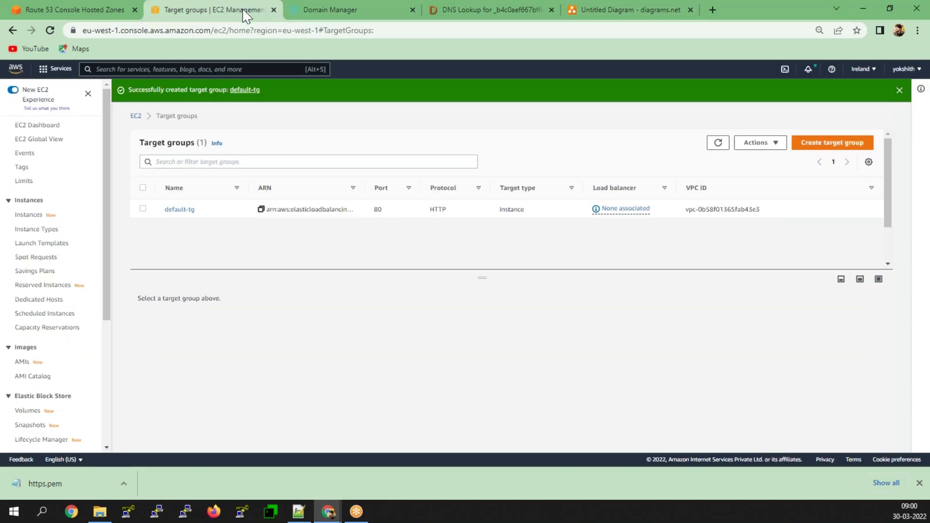
{"action": "left_click", "coordinate": [366, 7]}
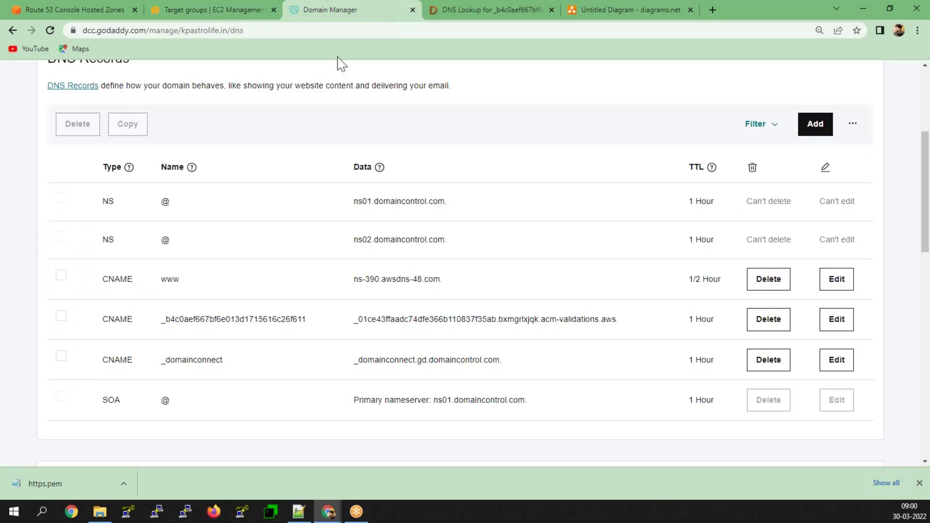
{"action": "scroll", "coordinate": [307, 302], "scroll_direction": "up", "scroll_amount": 3}
{"action": "scroll", "coordinate": [242, 306], "scroll_direction": "down", "scroll_amount": 3}
{"action": "scroll", "coordinate": [241, 305], "scroll_direction": "up", "scroll_amount": 3}
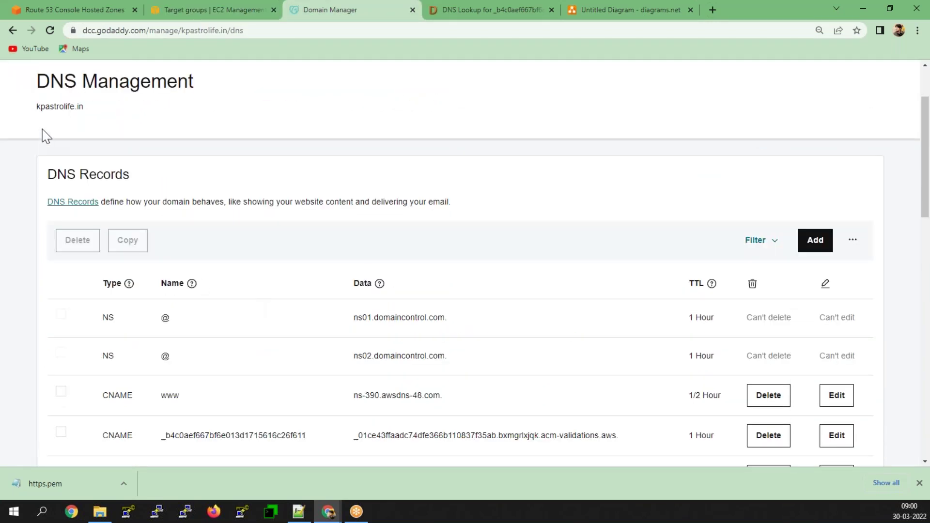
{"action": "left_click", "coordinate": [13, 31]}
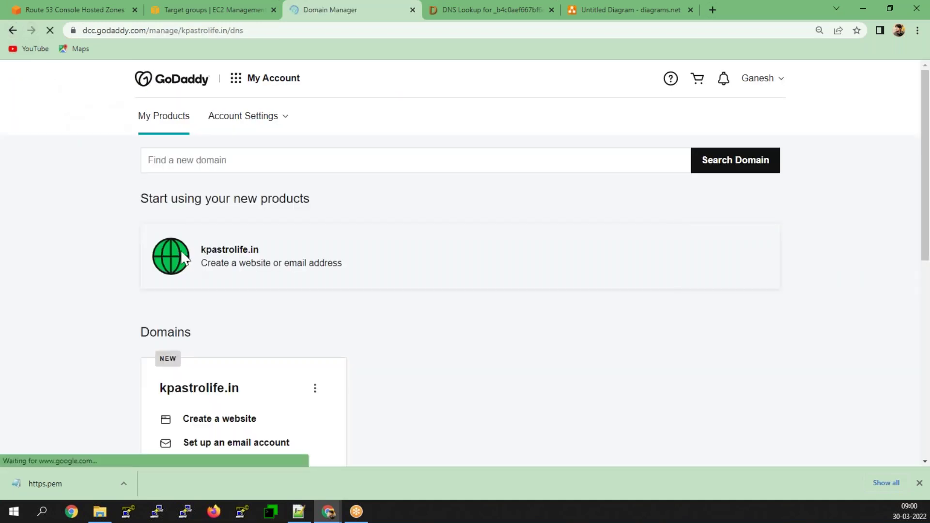
{"action": "left_click_drag", "start_coordinate": [99, 111], "coordinate": [38, 111]}
{"action": "key", "text": "ctrl+c"}
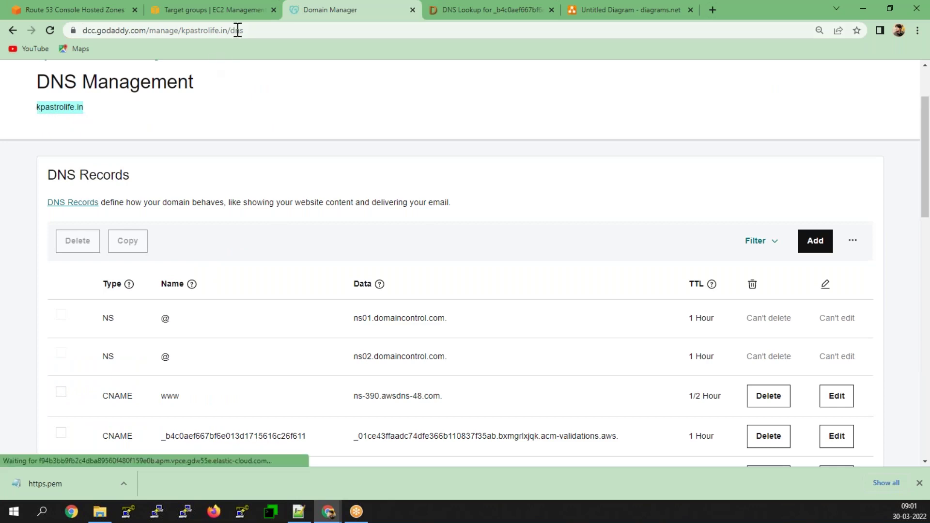
{"action": "left_click", "coordinate": [526, 11]}
{"action": "left_click", "coordinate": [245, 95]}
{"action": "left_click_drag", "start_coordinate": [256, 94], "coordinate": [156, 97]}
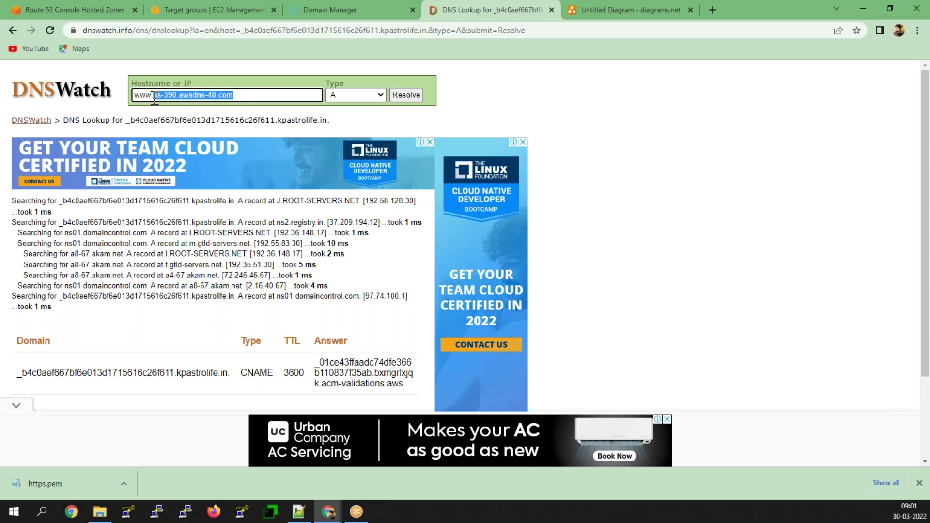
{"action": "key", "text": "ctrl+v"}
{"action": "left_click", "coordinate": [416, 100]}
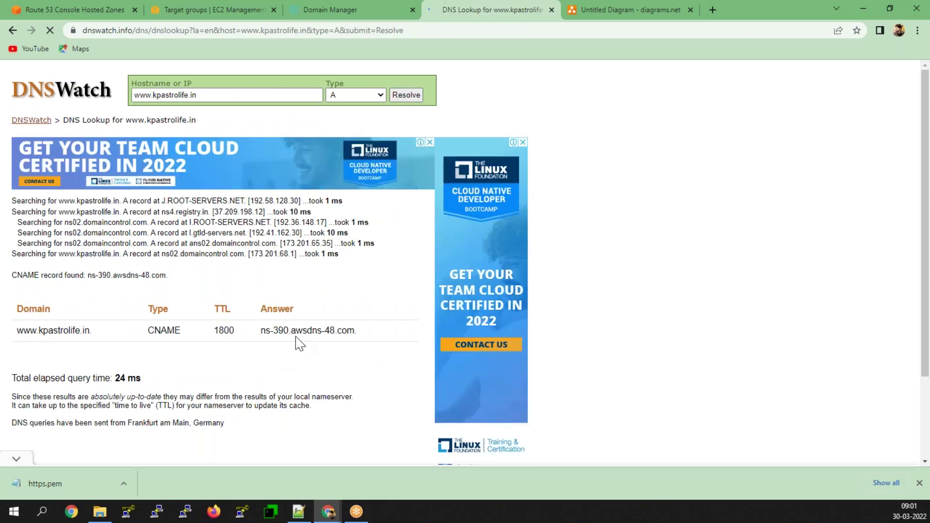
{"action": "left_click", "coordinate": [406, 99]}
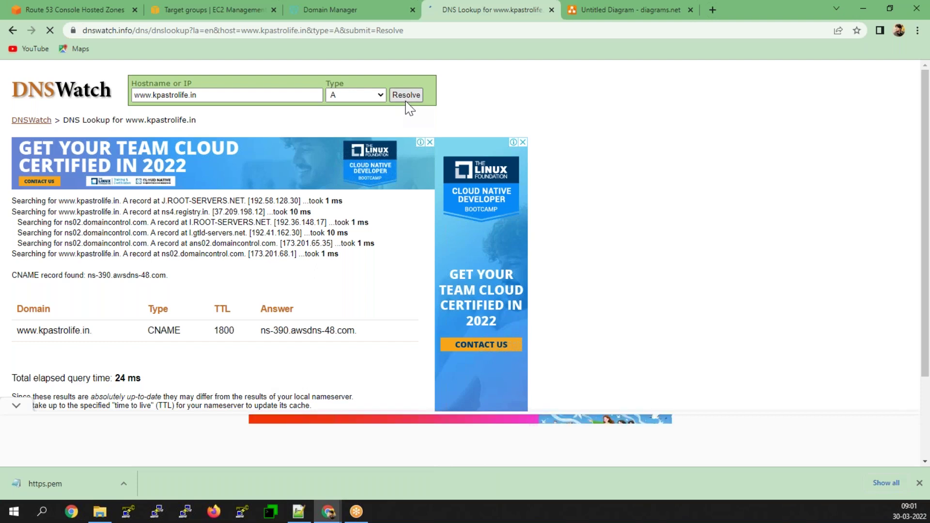
{"action": "triple_click", "coordinate": [198, 95]}
{"action": "key", "text": "ctrl+c"}
{"action": "left_click", "coordinate": [918, 30]}
{"action": "left_click", "coordinate": [864, 74]}
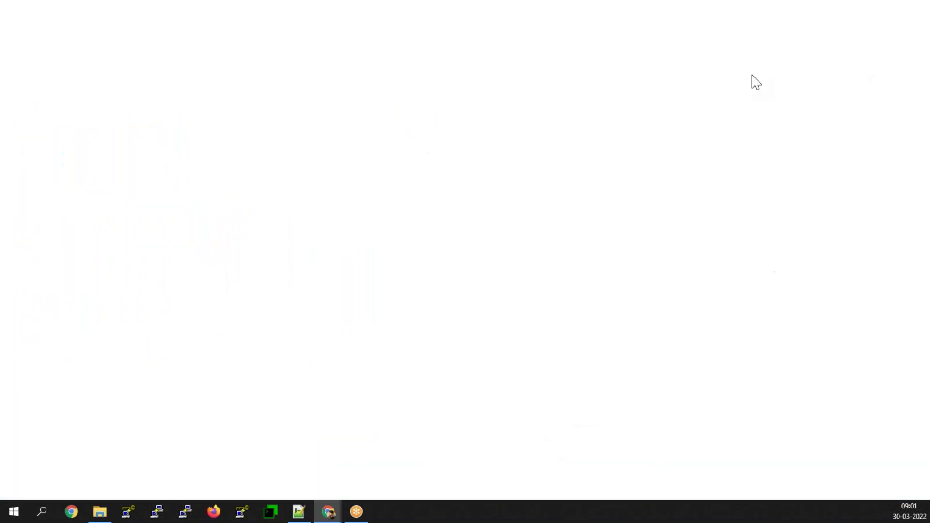
{"action": "right_click", "coordinate": [450, 31]}
{"action": "left_click", "coordinate": [498, 124]}
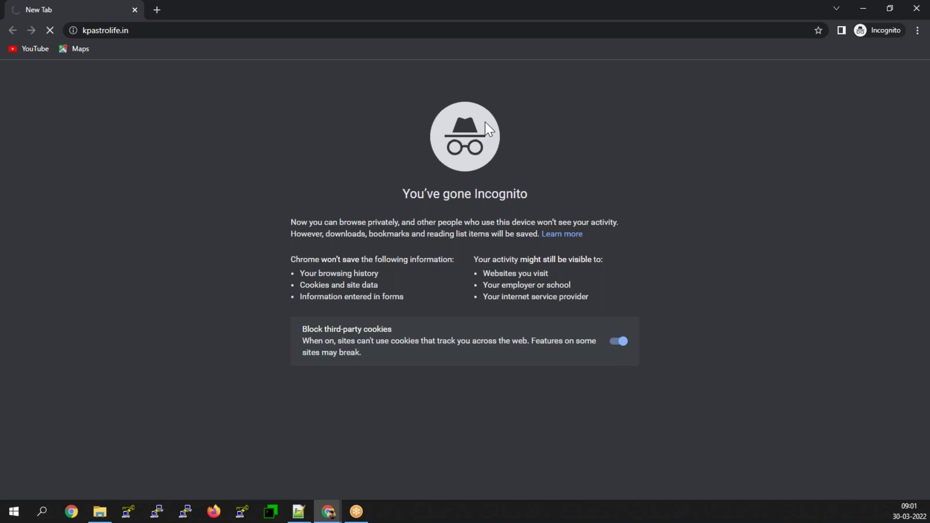
{"action": "left_click", "coordinate": [155, 30]}
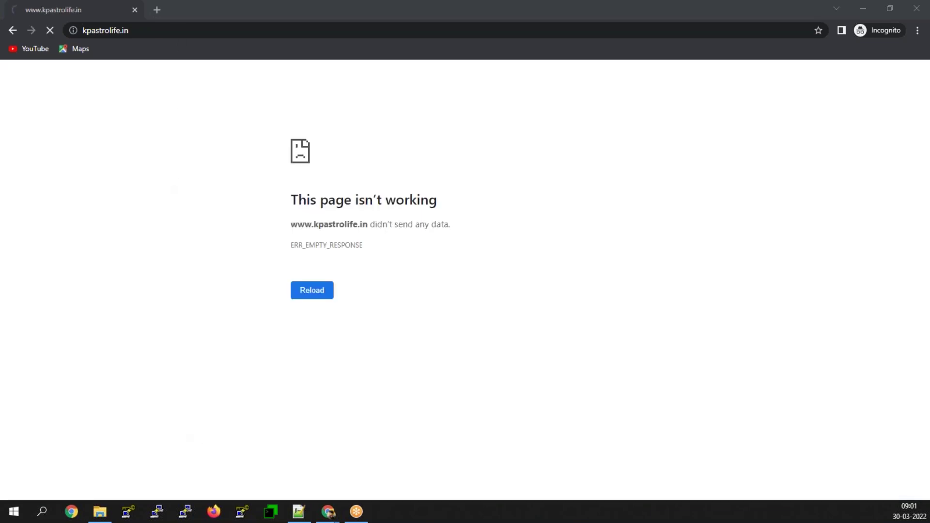
{"action": "left_click", "coordinate": [175, 30]}
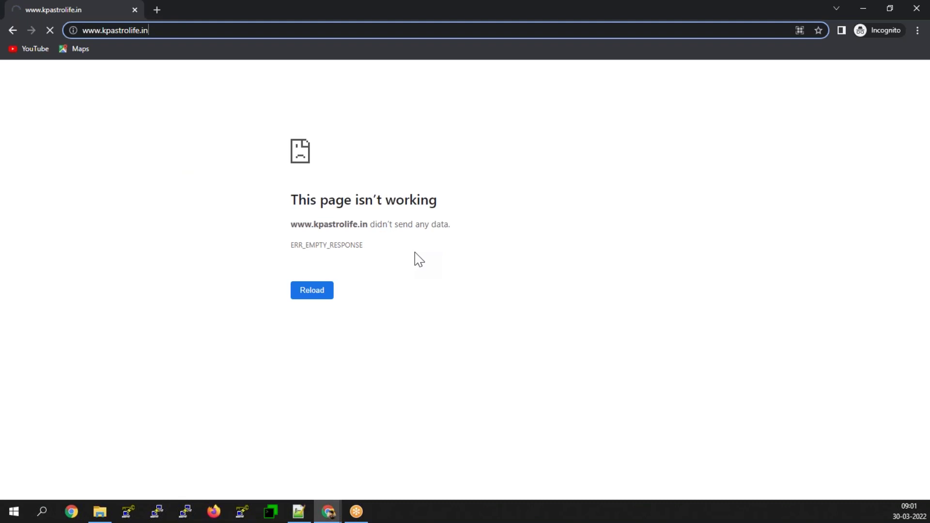
{"action": "type", "text": "https"}
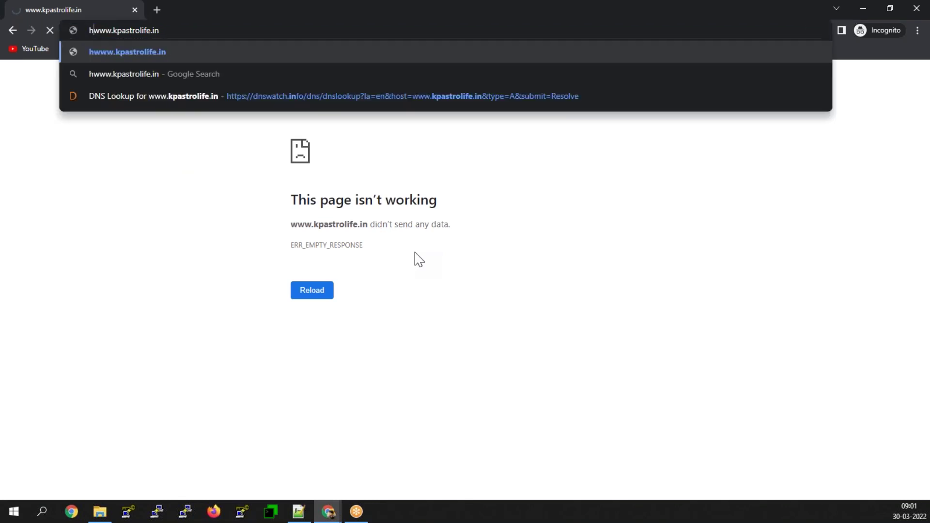
{"action": "type", "text": ":/"}
{"action": "key", "text": "BackSpace"}
{"action": "key", "text": "BackSpace"}
{"action": "type", "text": "://"}
{"action": "key", "text": "Return"}
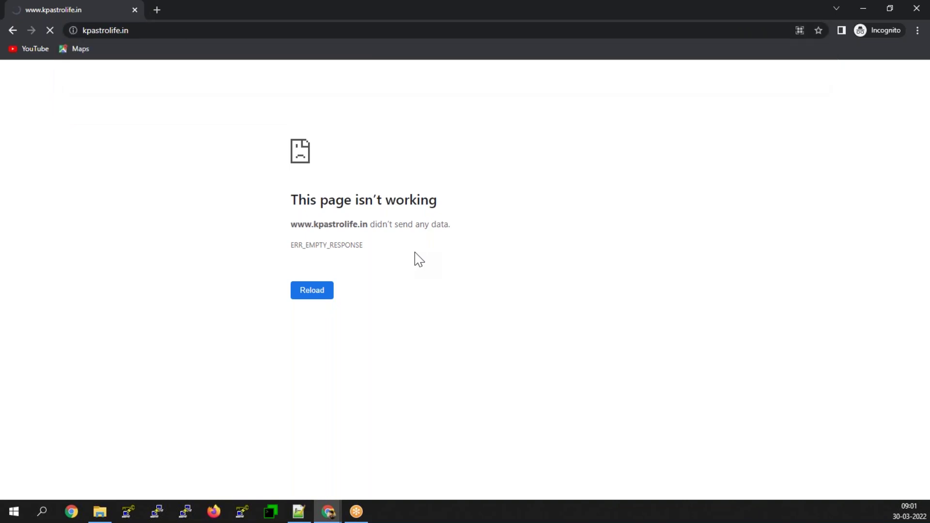
{"action": "left_click", "coordinate": [326, 290]}
{"action": "key", "text": "F5"}
{"action": "left_click", "coordinate": [152, 35]}
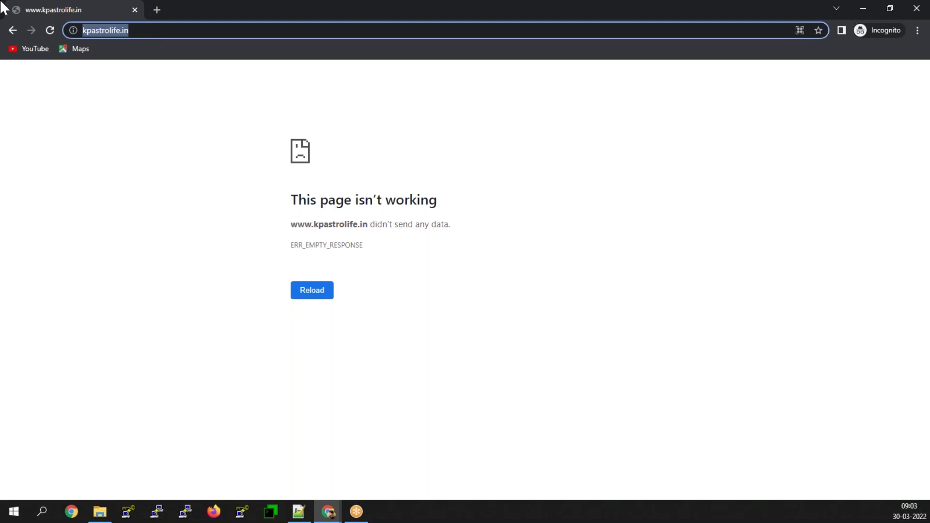
{"action": "left_click", "coordinate": [135, 10]}
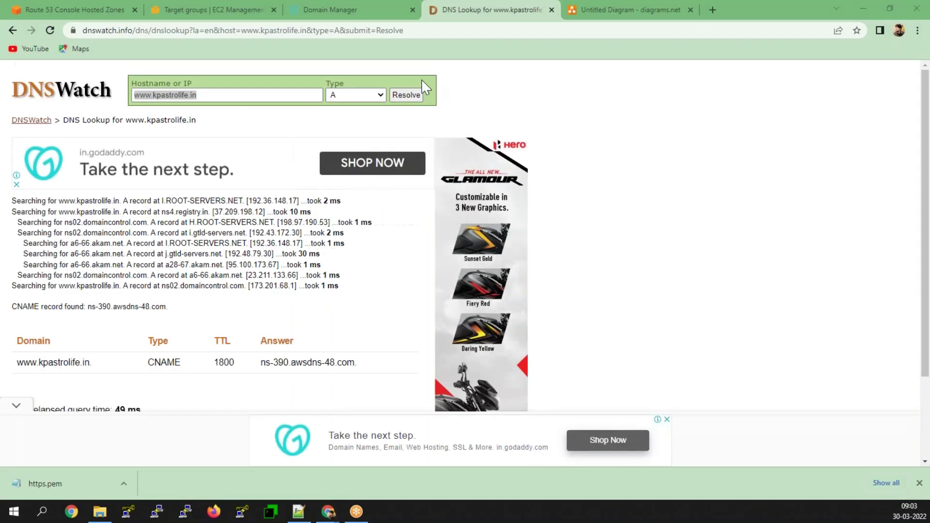
- Open the EC2 load balancers list and copy the DNS name of prod-alb
{"action": "left_click", "coordinate": [216, 2]}
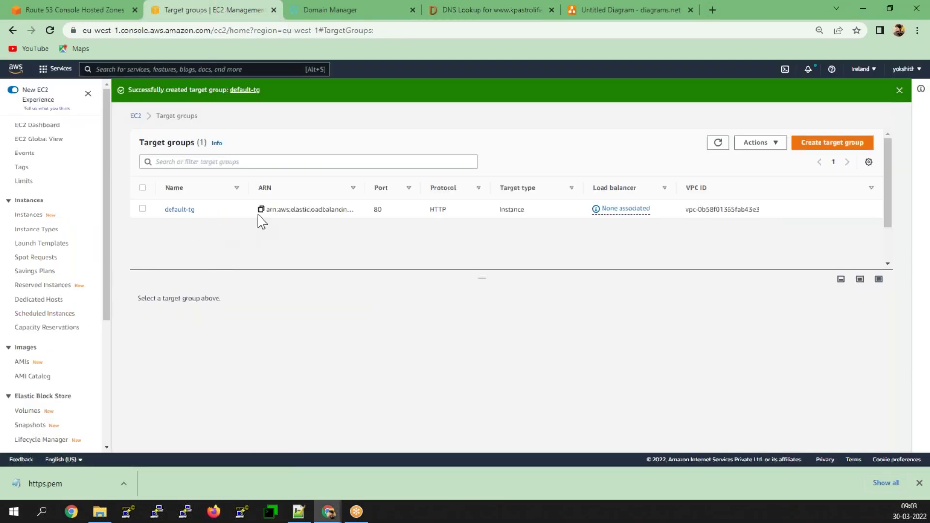
{"action": "scroll", "coordinate": [44, 354], "scroll_direction": "down", "scroll_amount": 4}
{"action": "left_click", "coordinate": [38, 389]}
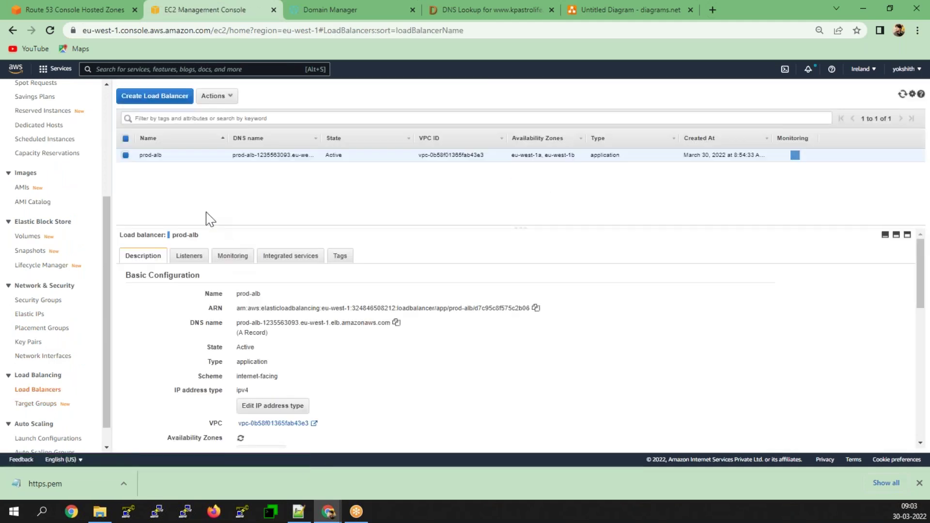
{"action": "left_click", "coordinate": [396, 323]}
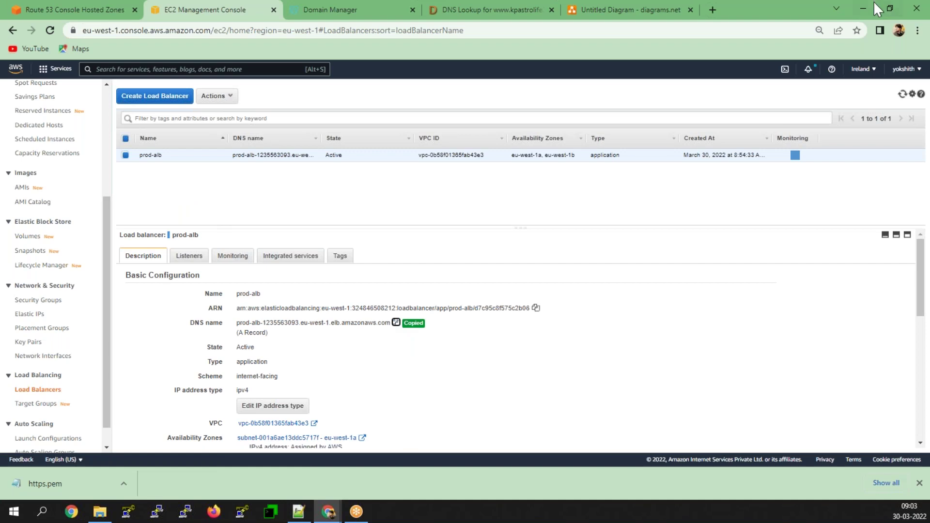
- Visit the copied prod-alb DNS name in a new Incognito window
{"action": "left_click", "coordinate": [713, 11]}
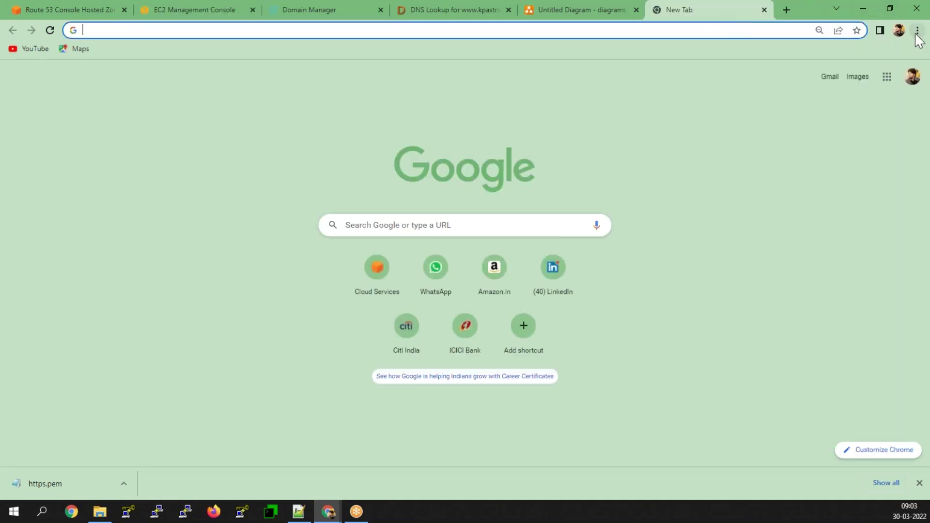
{"action": "left_click", "coordinate": [916, 31]}
{"action": "left_click", "coordinate": [819, 75]}
{"action": "right_click", "coordinate": [266, 30]}
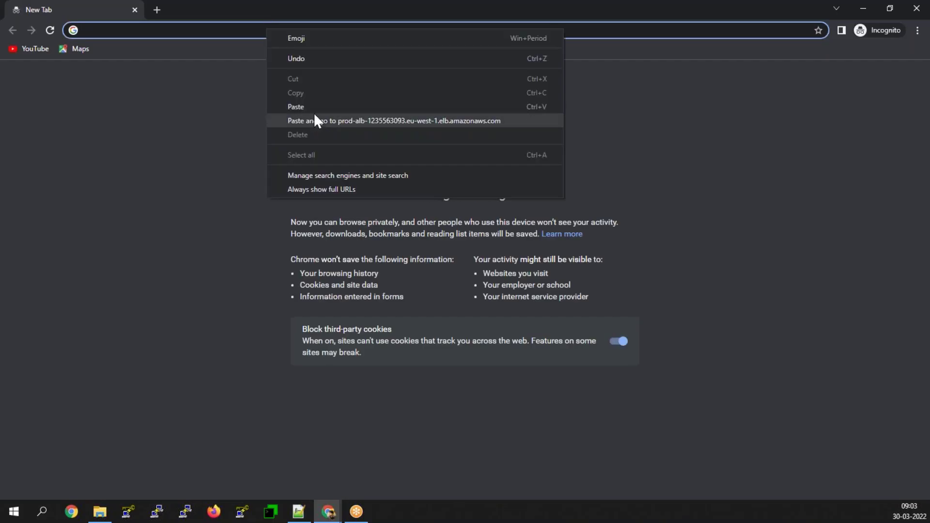
{"action": "left_click", "coordinate": [315, 119]}
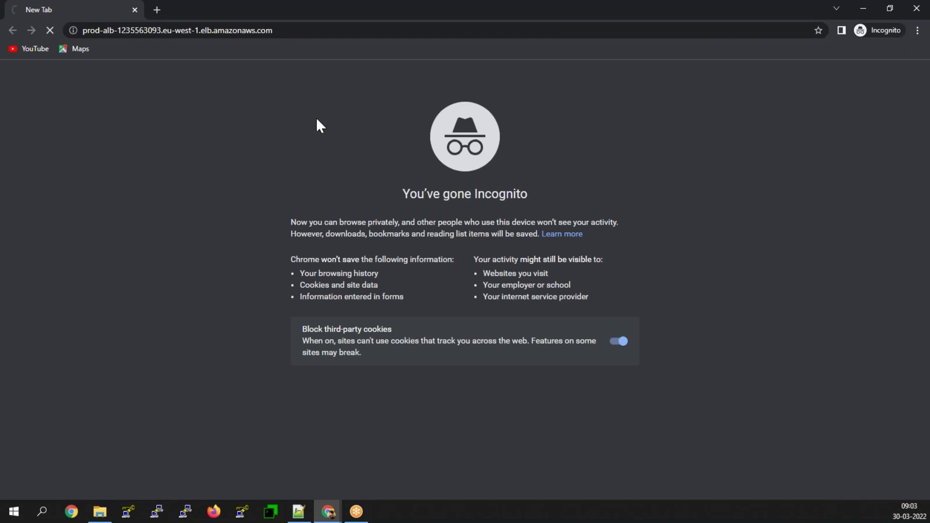
{"action": "left_click", "coordinate": [310, 30]}
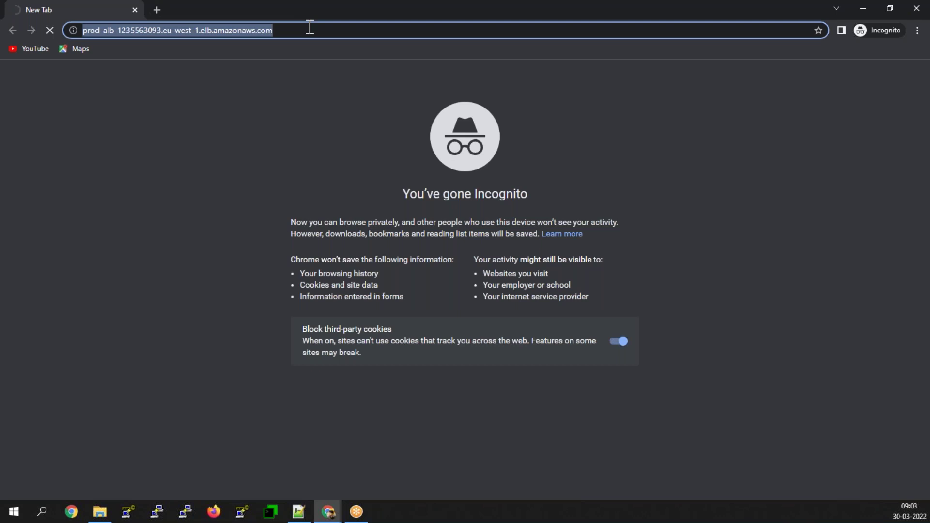
- Follow prod-alb's HTTPS:443 listener rule to default-tg and check the health of its registered targets
{"action": "left_click", "coordinate": [857, 8]}
{"action": "left_click", "coordinate": [201, 8]}
{"action": "left_click", "coordinate": [188, 257]}
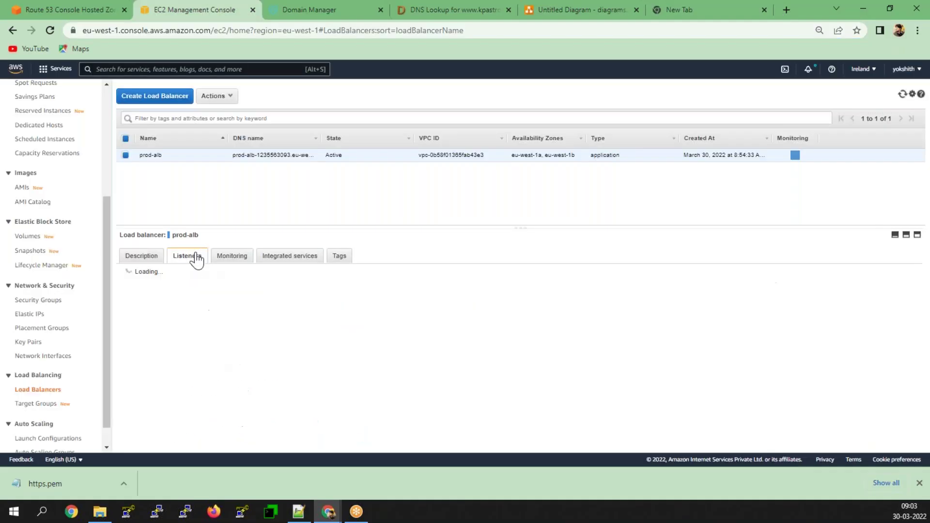
{"action": "left_click", "coordinate": [526, 367]}
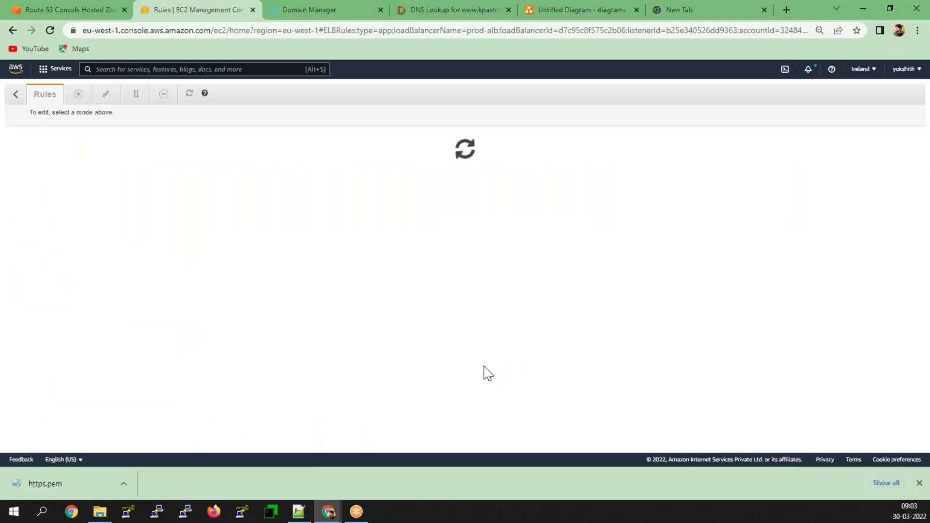
{"action": "left_click", "coordinate": [368, 218]}
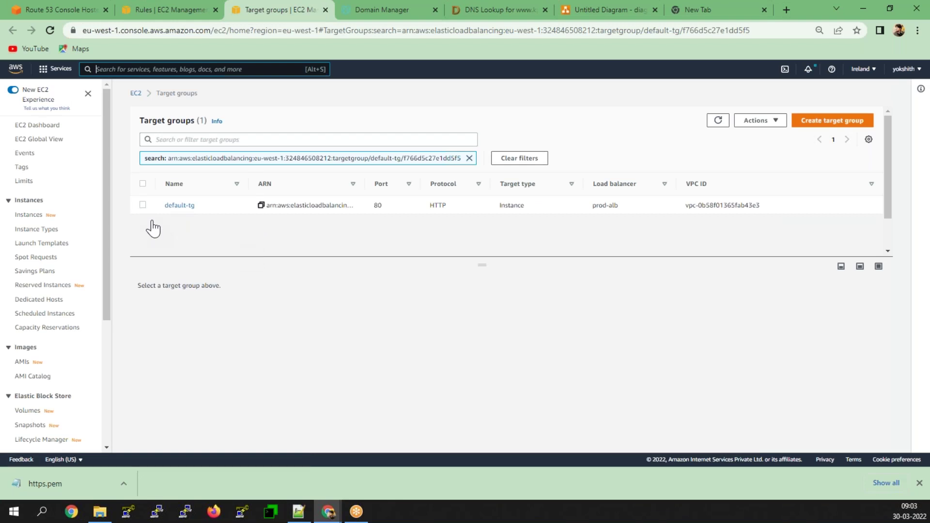
{"action": "left_click", "coordinate": [146, 207]}
{"action": "left_click", "coordinate": [203, 310]}
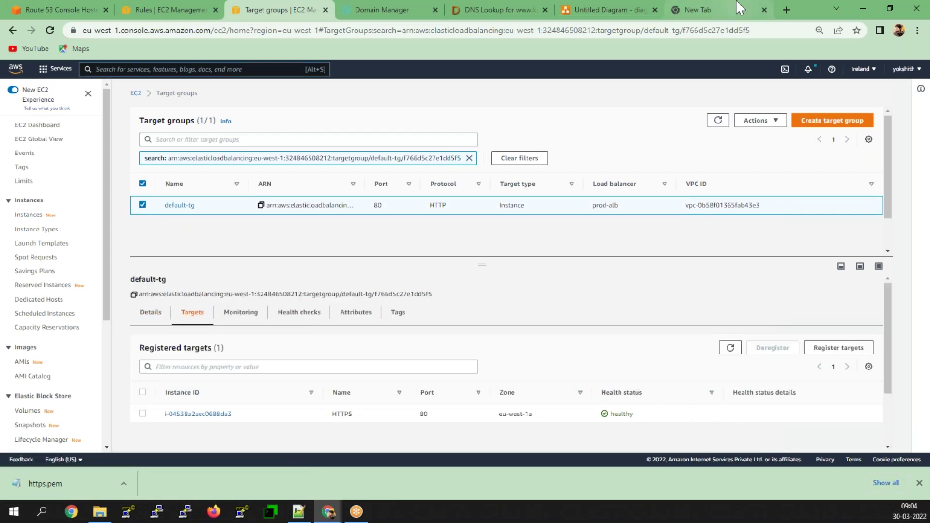
{"action": "mouse_move", "coordinate": [328, 511]}
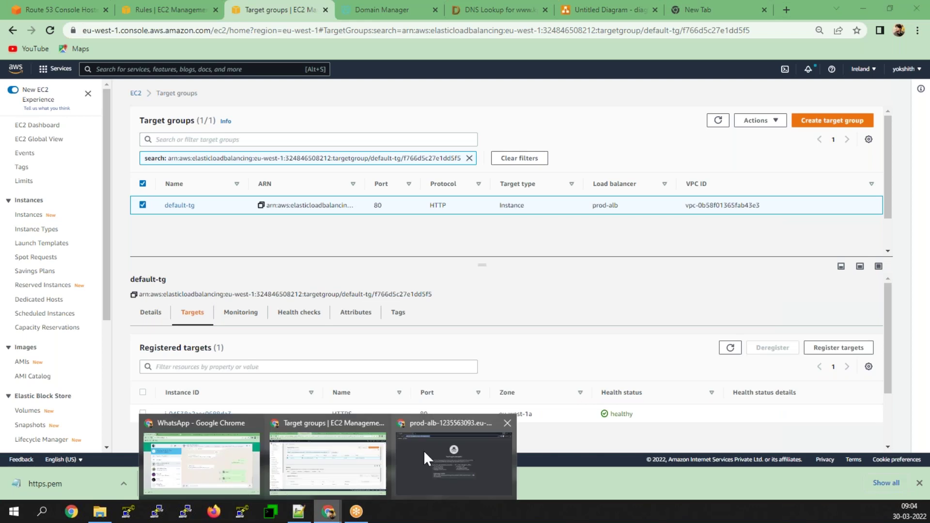
{"action": "left_click", "coordinate": [423, 450]}
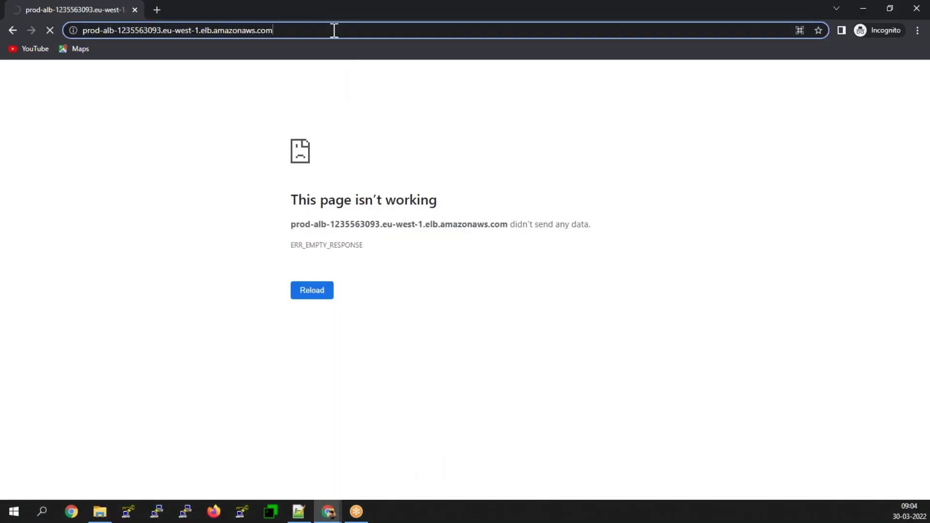
{"action": "type", "text": "http"}
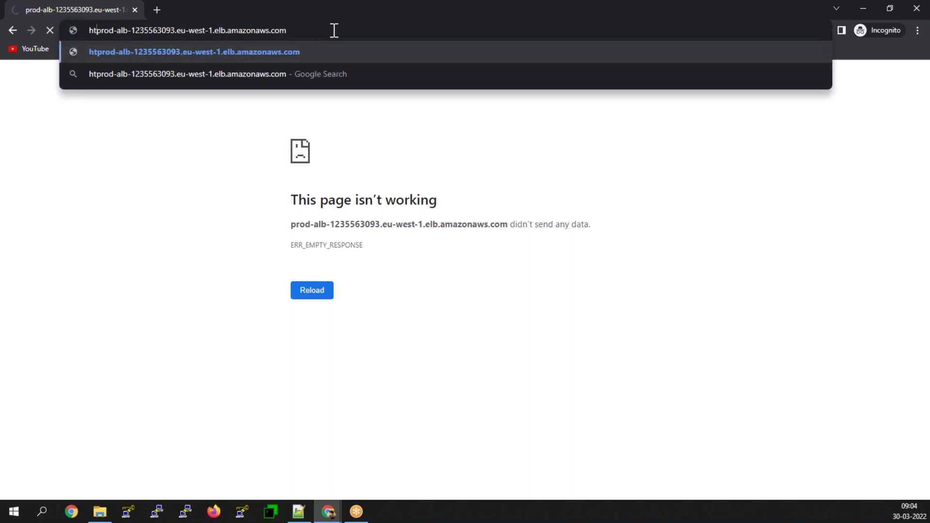
{"action": "type", "text": "s://"}
{"action": "key", "text": "Return"}
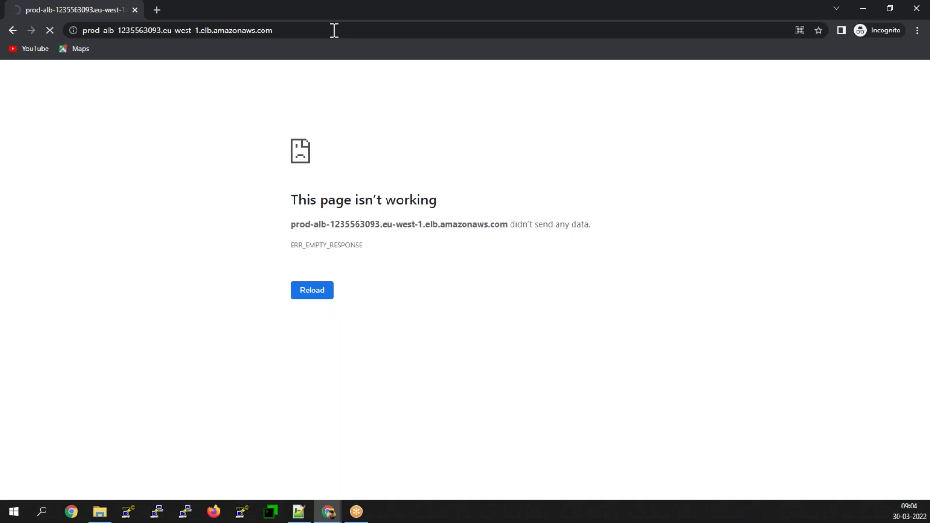
{"action": "key", "text": "F5"}
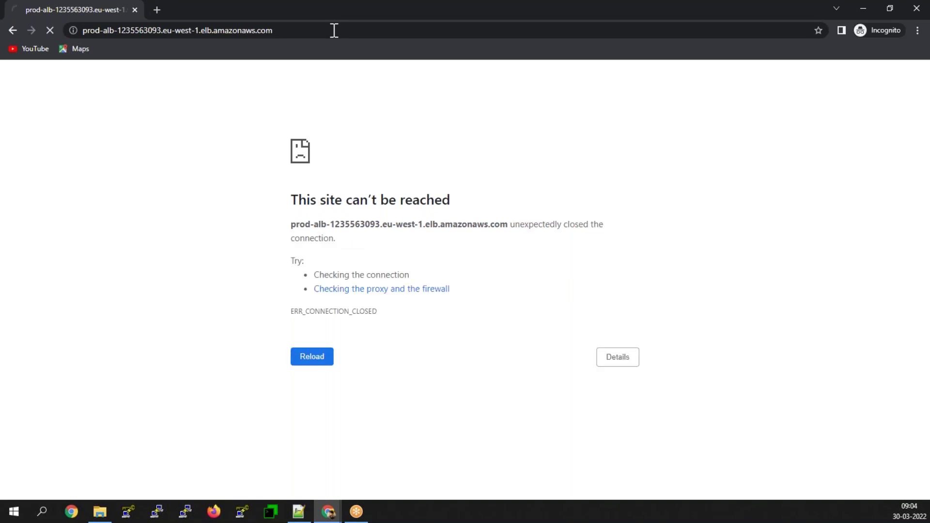
{"action": "left_click", "coordinate": [334, 30]}
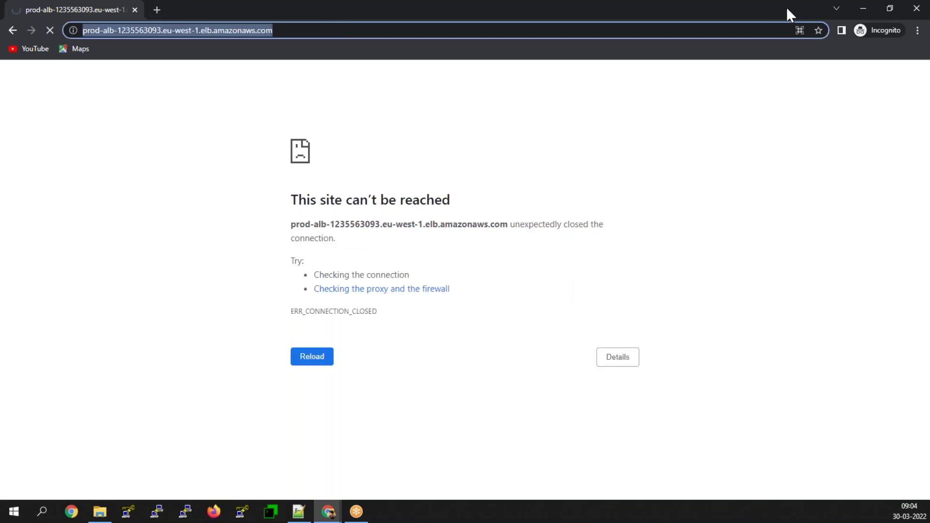
{"action": "left_click", "coordinate": [862, 11]}
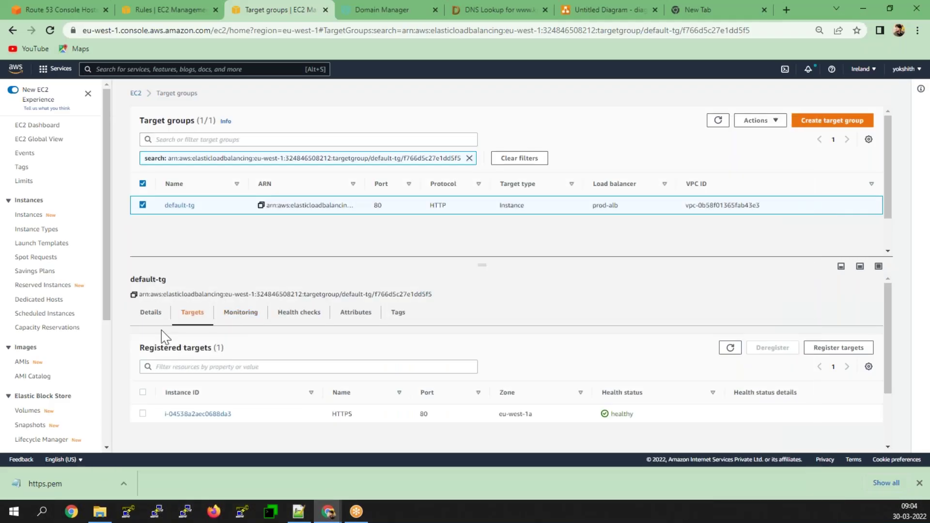
- Review the details of the default-tg target group and prod-alb's HTTPS:443 listener rule
{"action": "left_click", "coordinate": [150, 319]}
{"action": "scroll", "coordinate": [235, 363], "scroll_direction": "down", "scroll_amount": 1}
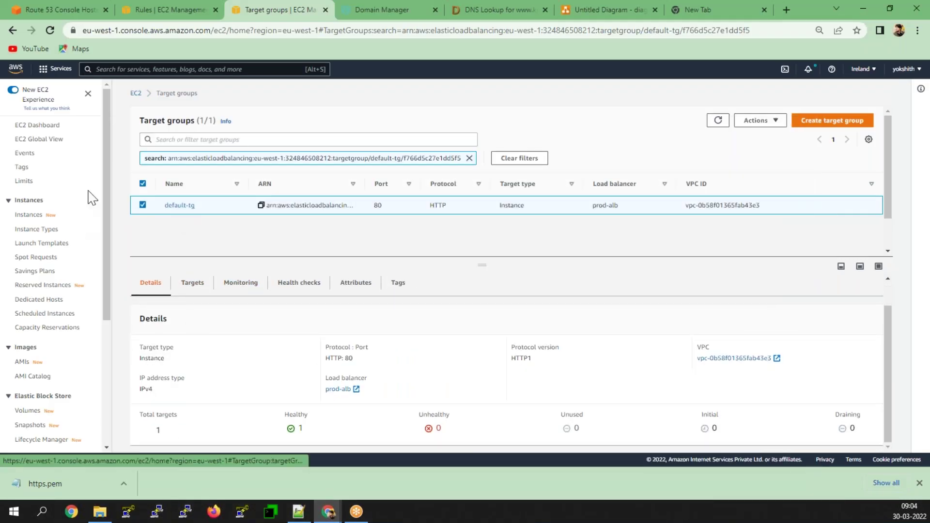
{"action": "left_click", "coordinate": [162, 5]}
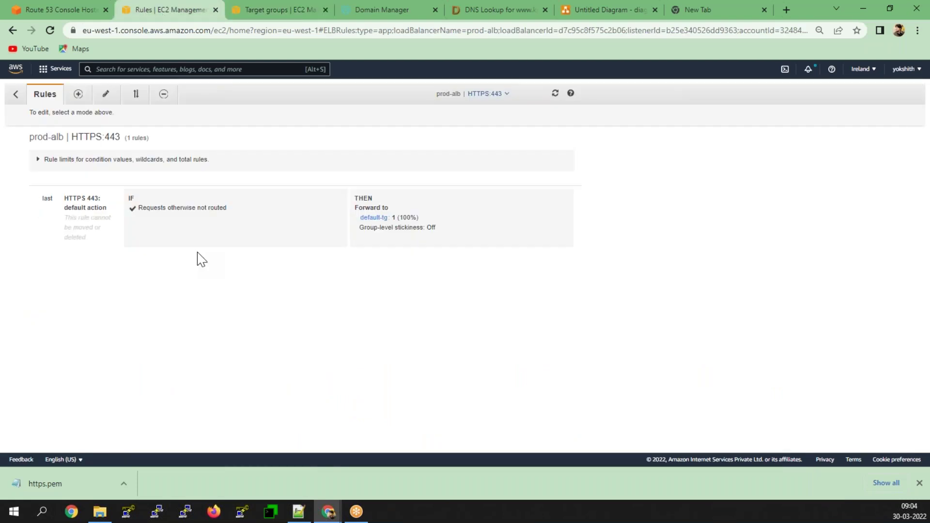
{"action": "left_click", "coordinate": [73, 9]}
{"action": "left_click", "coordinate": [210, 7]}
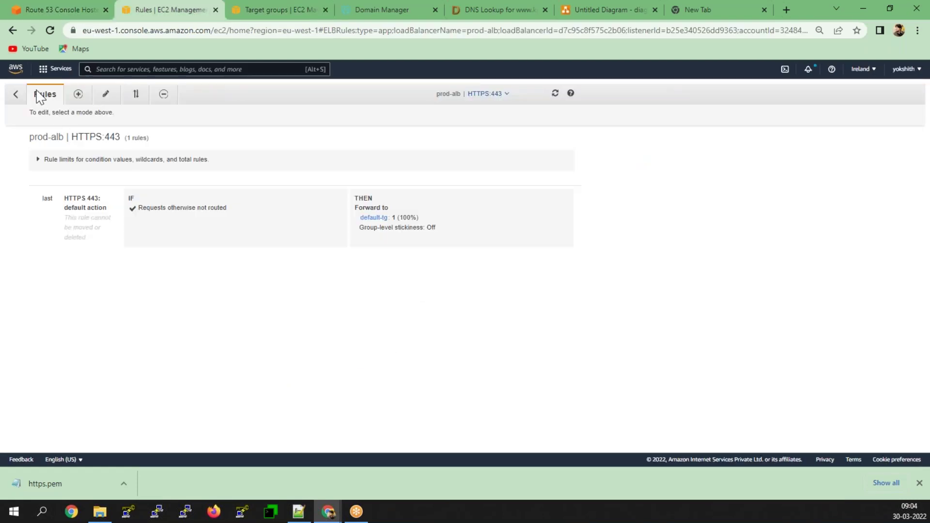
- Return to prod-alb's description and open its attached default security group
{"action": "left_click", "coordinate": [11, 96]}
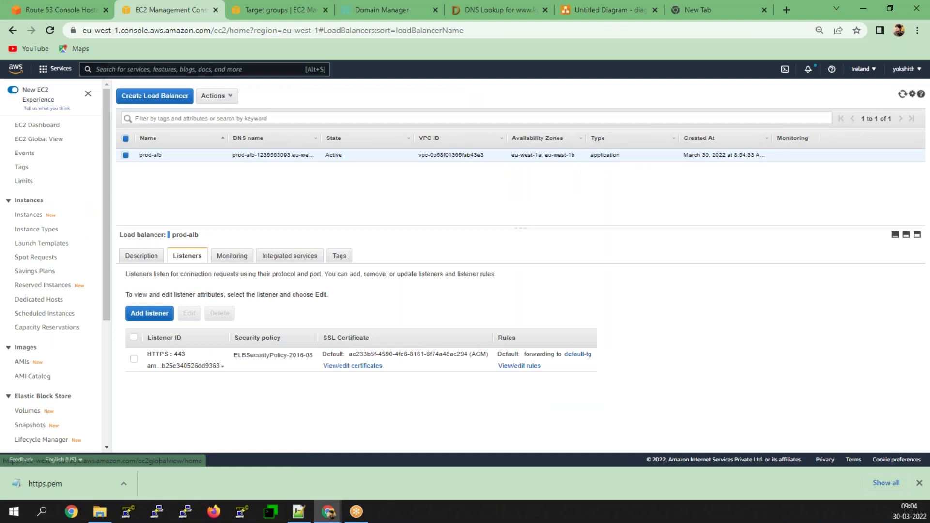
{"action": "left_click", "coordinate": [144, 257]}
{"action": "scroll", "coordinate": [248, 395], "scroll_direction": "down", "scroll_amount": 5}
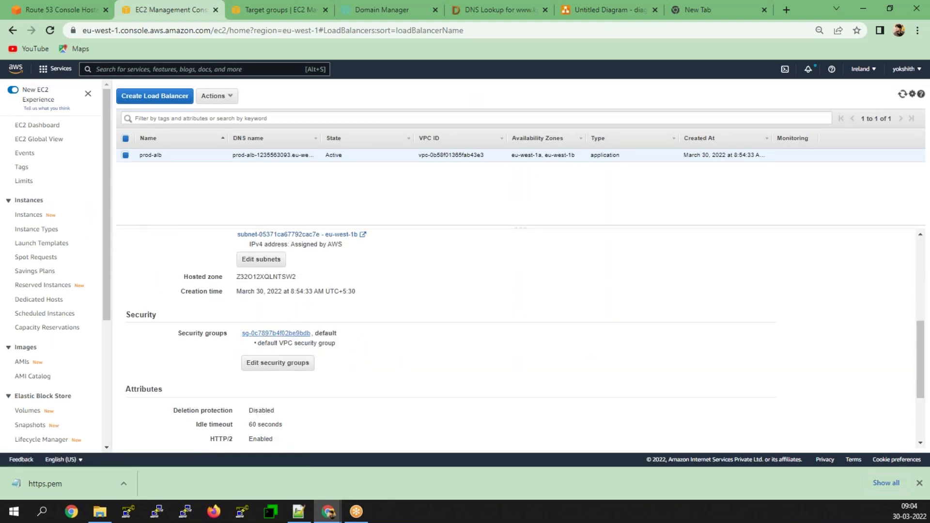
{"action": "left_click", "coordinate": [290, 333]}
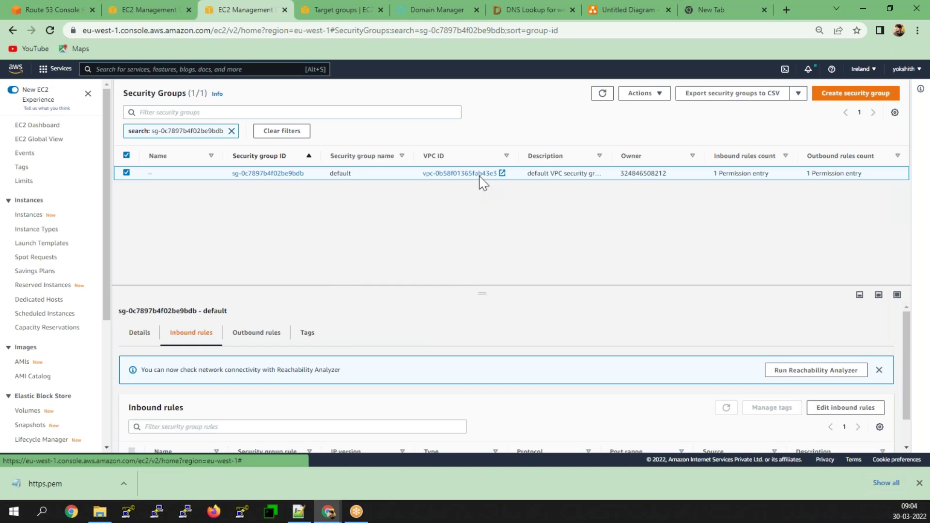
- Edit the default security group's inbound rules, replacing the All traffic rule with an HTTPS rule from Anywhere-IPv4
{"action": "left_click", "coordinate": [845, 408]}
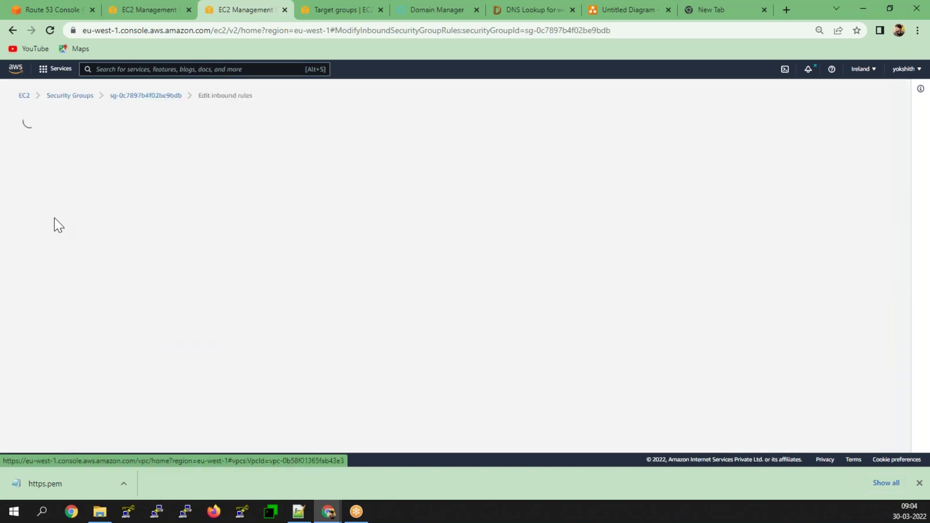
{"action": "left_click", "coordinate": [66, 253]}
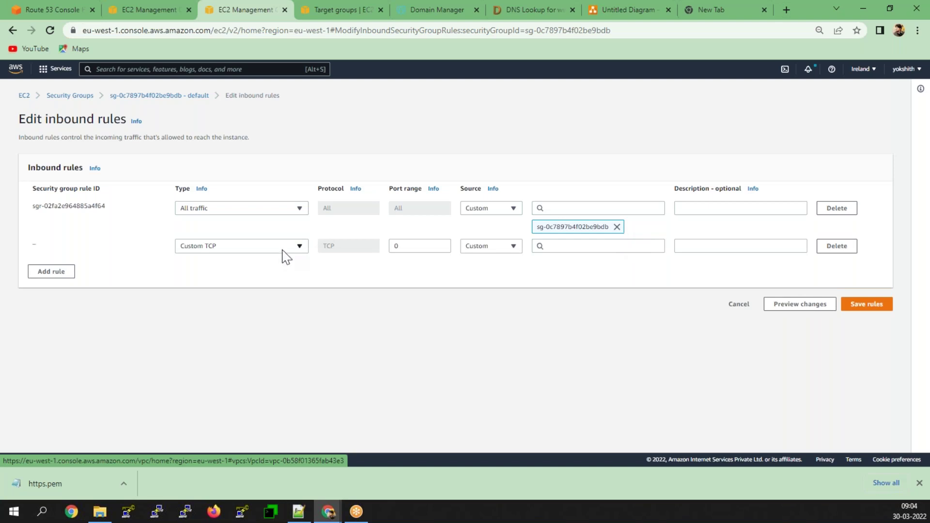
{"action": "left_click", "coordinate": [824, 212]}
{"action": "left_click", "coordinate": [298, 209]}
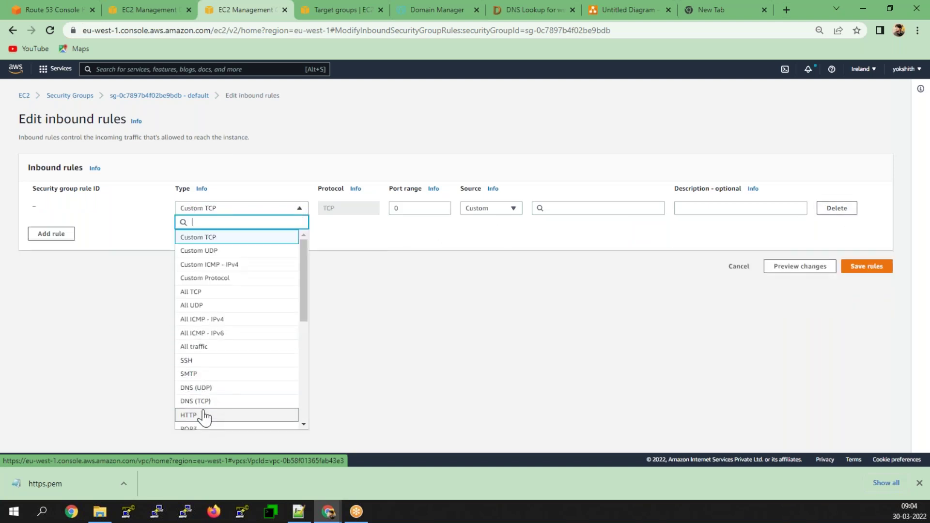
{"action": "scroll", "coordinate": [204, 376], "scroll_direction": "down", "scroll_amount": 4}
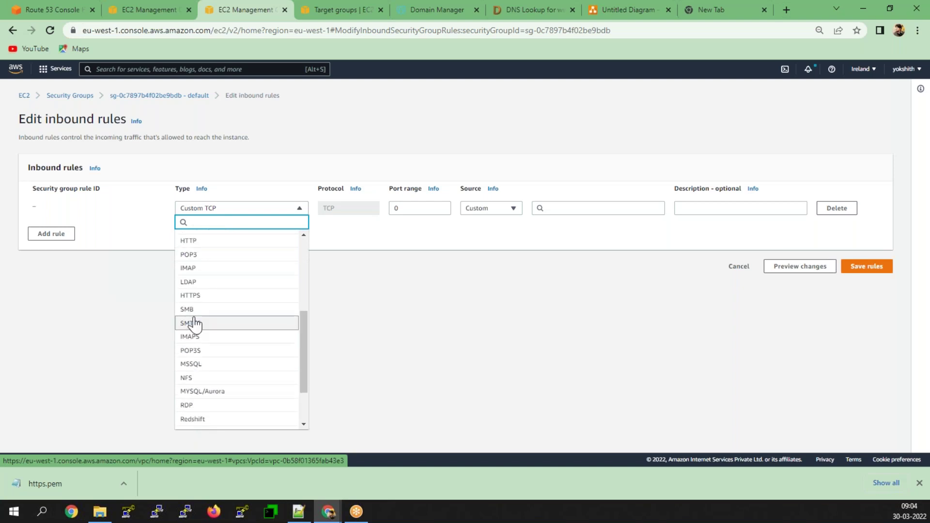
{"action": "left_click", "coordinate": [192, 295]}
{"action": "left_click", "coordinate": [498, 210]}
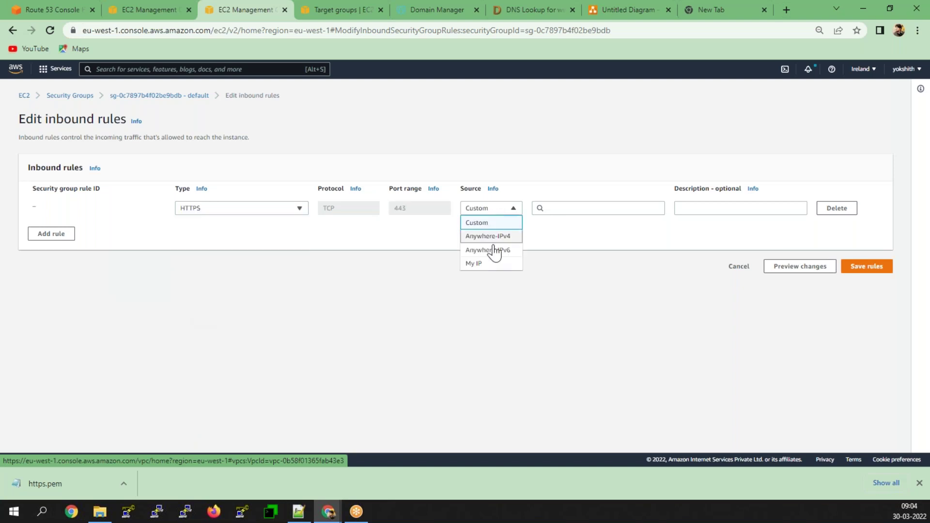
{"action": "left_click", "coordinate": [489, 237]}
- Add a second inbound rule of type HTTPS with the source Anywhere-IPv6
{"action": "left_click", "coordinate": [63, 253]}
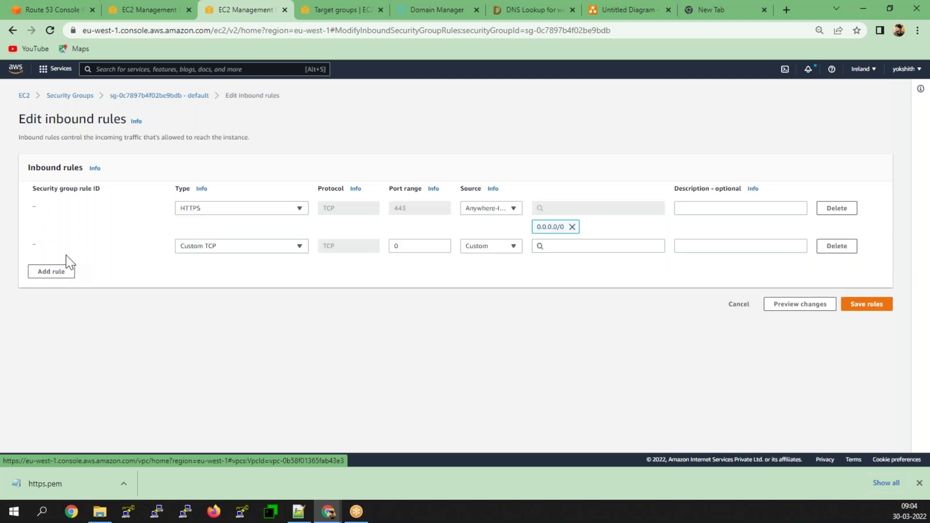
{"action": "left_click", "coordinate": [206, 248]}
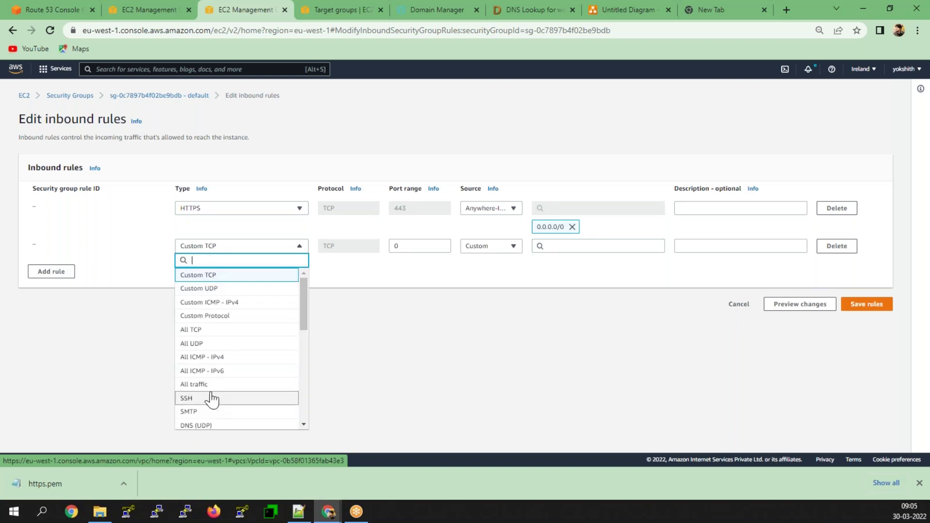
{"action": "scroll", "coordinate": [209, 387], "scroll_direction": "down", "scroll_amount": 1}
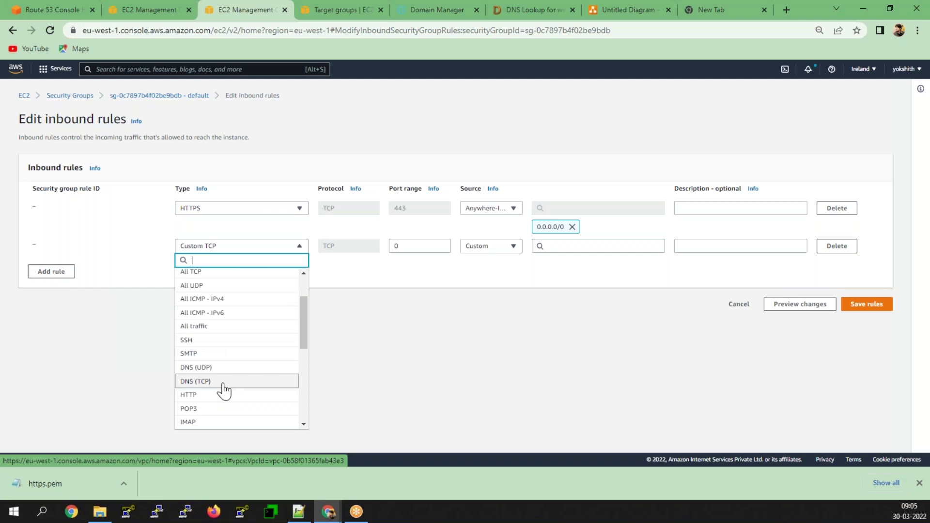
{"action": "scroll", "coordinate": [219, 381], "scroll_direction": "up", "scroll_amount": 1}
{"action": "scroll", "coordinate": [216, 388], "scroll_direction": "down", "scroll_amount": 1}
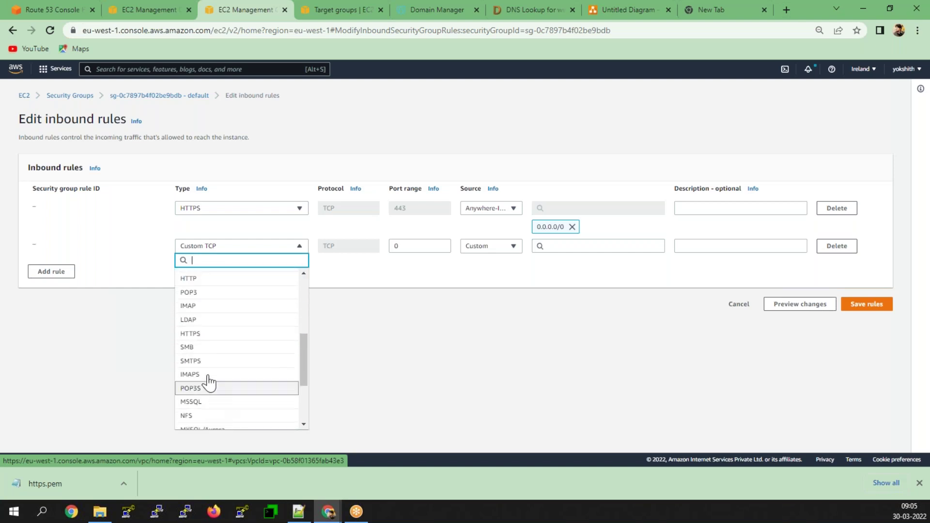
{"action": "left_click", "coordinate": [203, 334]}
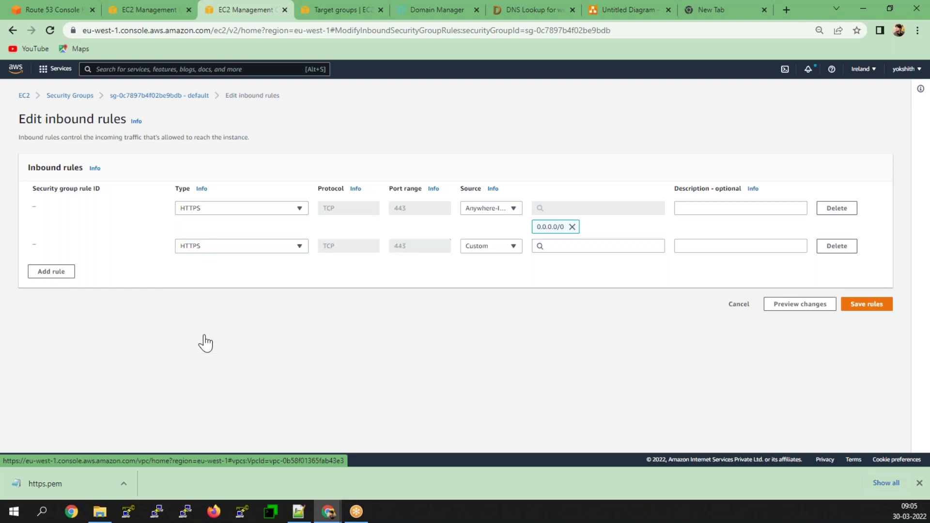
{"action": "left_click", "coordinate": [509, 249]}
{"action": "left_click", "coordinate": [501, 289]}
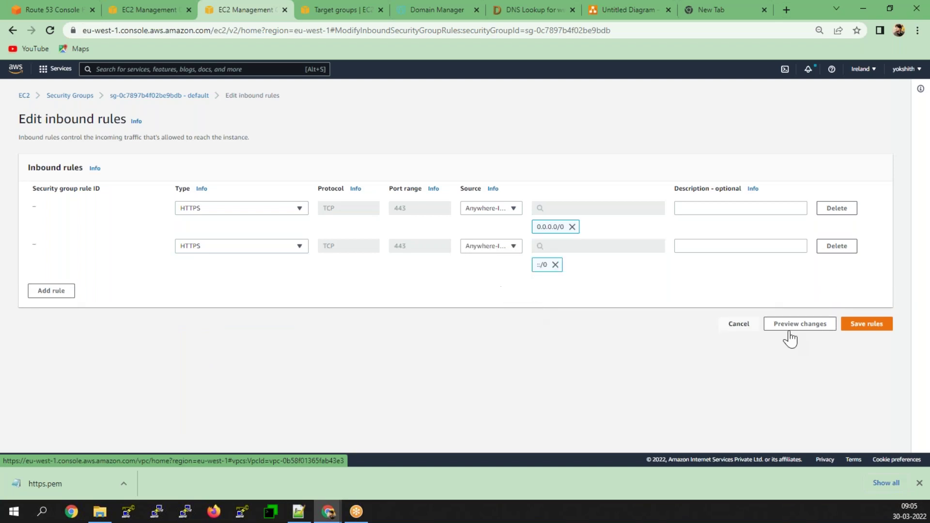
- Save the inbound rules, then load prod-alb's HTTPS address in the Incognito window, proceeding past the privacy warning
{"action": "left_click", "coordinate": [865, 329]}
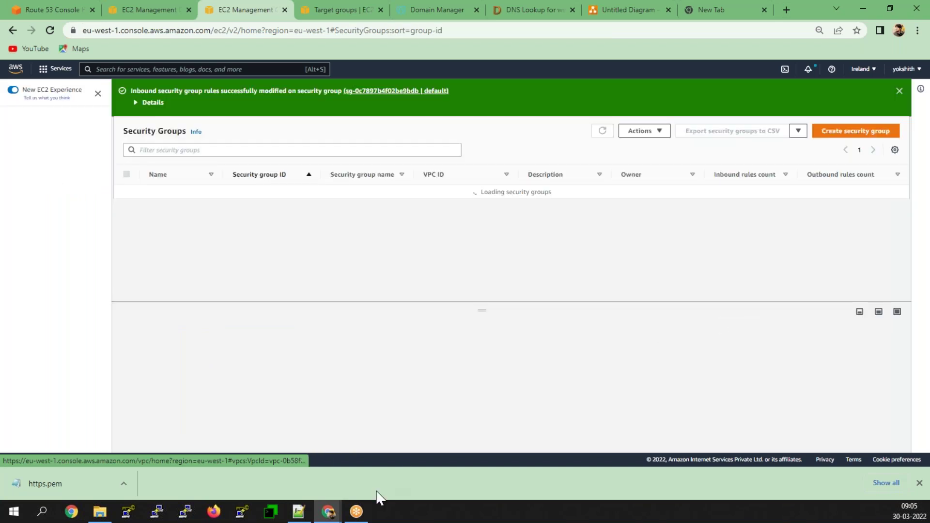
{"action": "left_click", "coordinate": [461, 444]}
{"action": "left_click", "coordinate": [315, 356]}
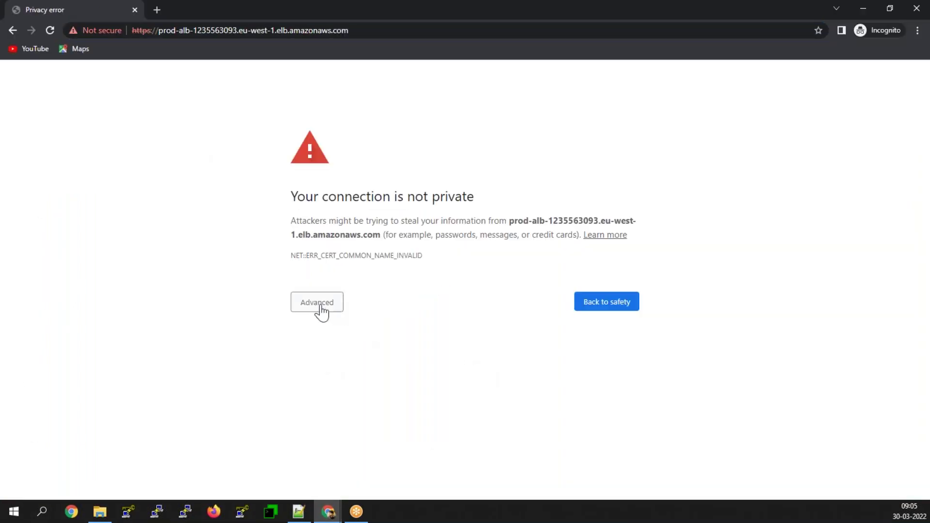
{"action": "left_click", "coordinate": [339, 315]}
{"action": "left_click", "coordinate": [340, 391]}
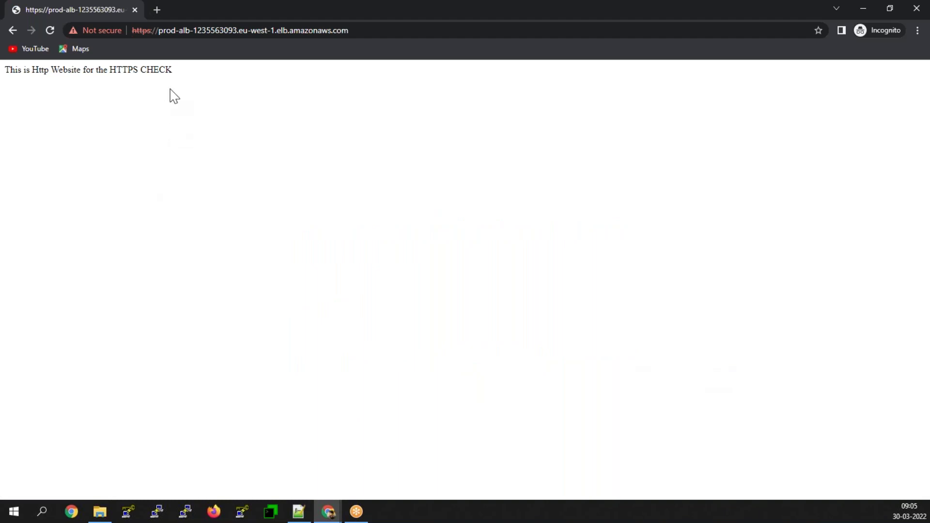
- Check the page text served through prod-alb and inspect the site's certificate information
{"action": "left_click_drag", "start_coordinate": [178, 77], "coordinate": [22, 73]}
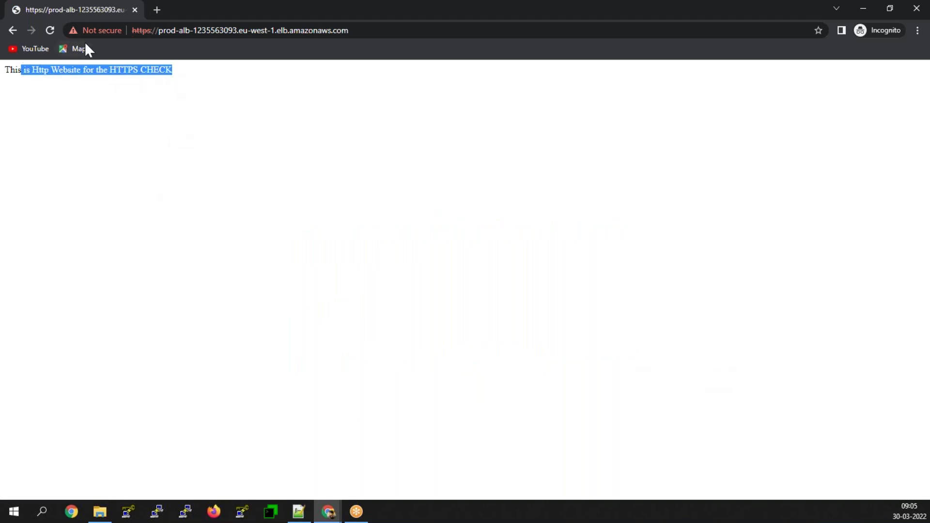
{"action": "left_click", "coordinate": [72, 31]}
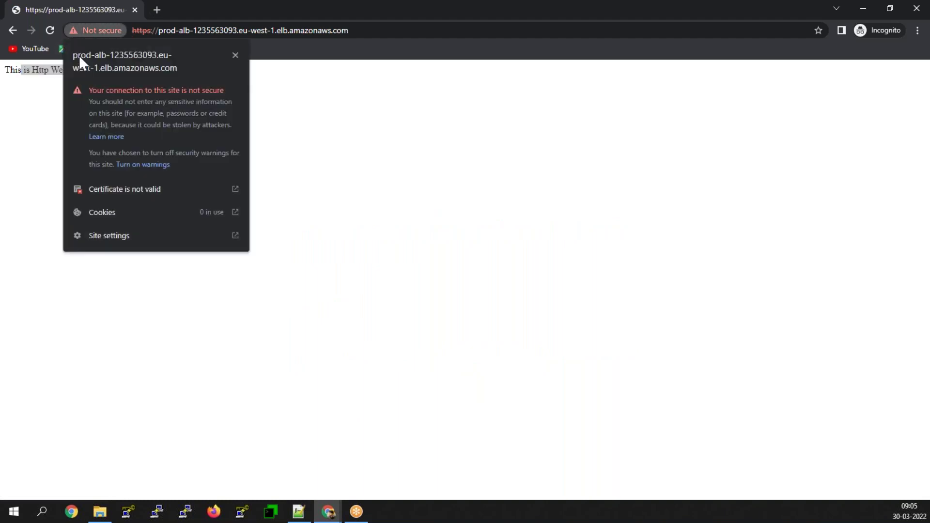
{"action": "left_click", "coordinate": [123, 195]}
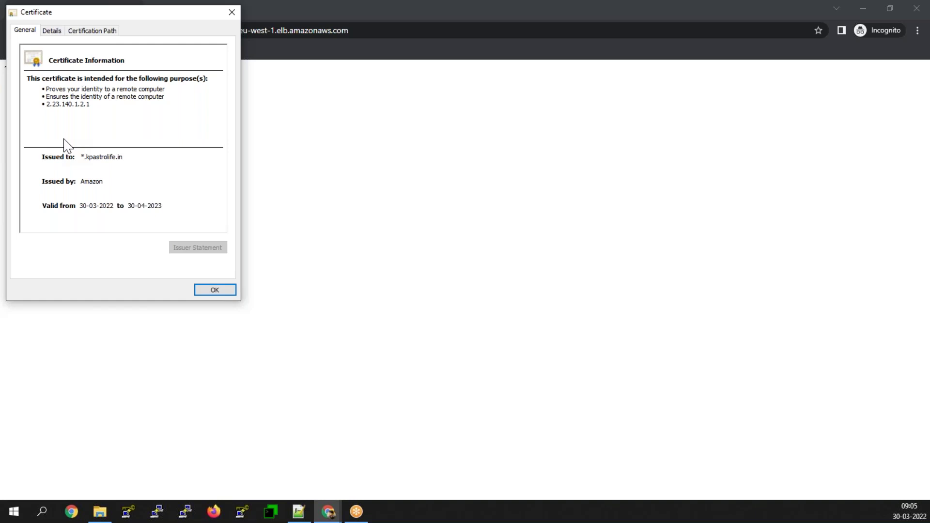
{"action": "left_click", "coordinate": [231, 12]}
{"action": "left_click", "coordinate": [158, 8]}
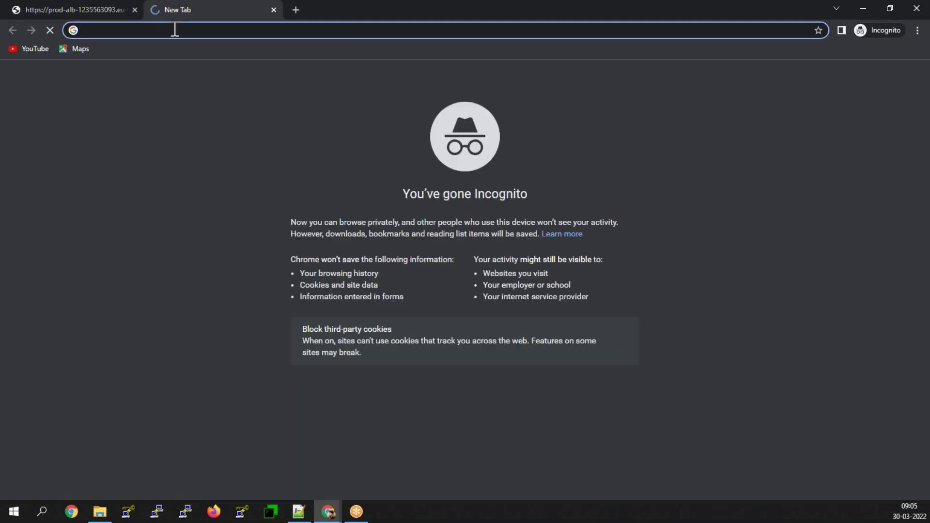
{"action": "type", "text": "www."}
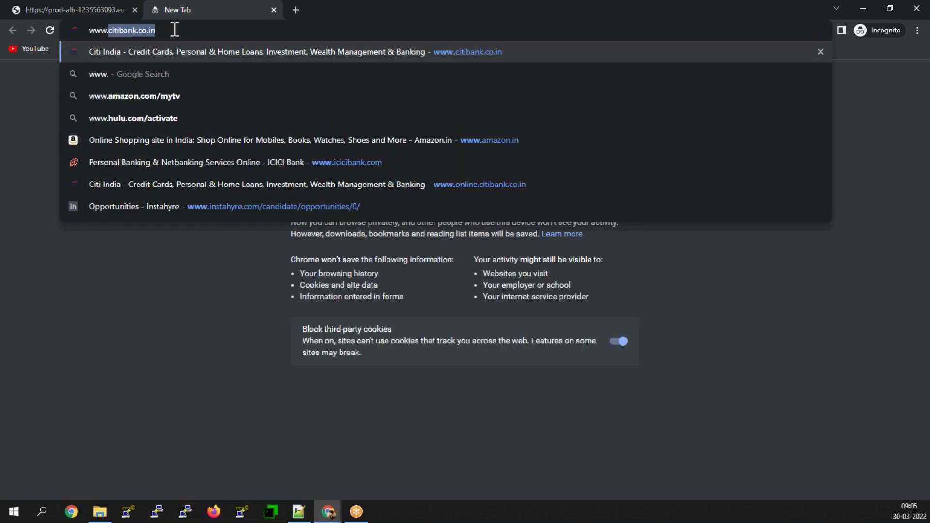
{"action": "type", "text": "kpas"}
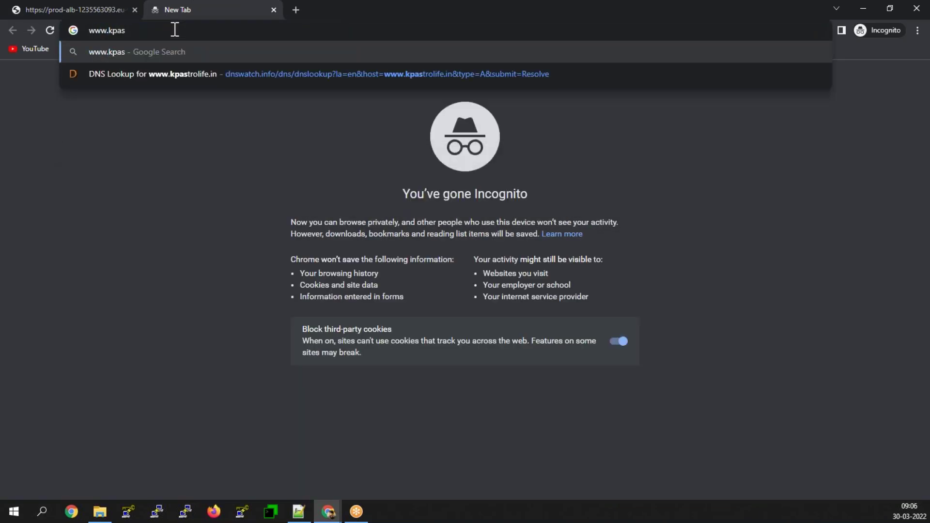
{"action": "type", "text": "trolife.in"}
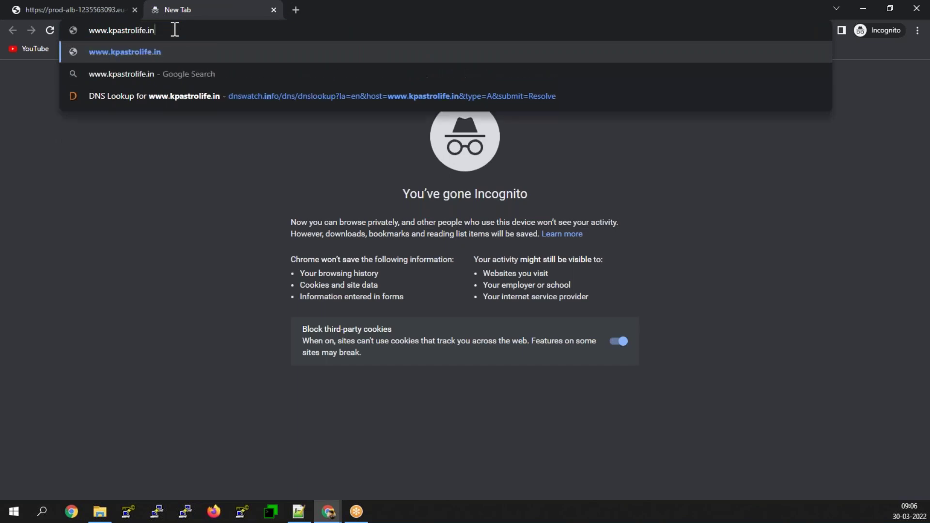
{"action": "key", "text": "Return"}
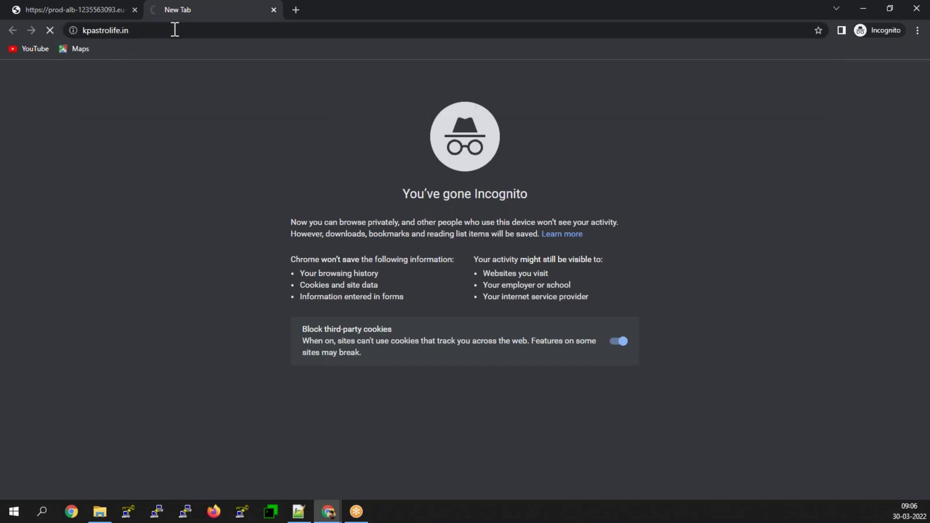
{"action": "left_click", "coordinate": [175, 30]}
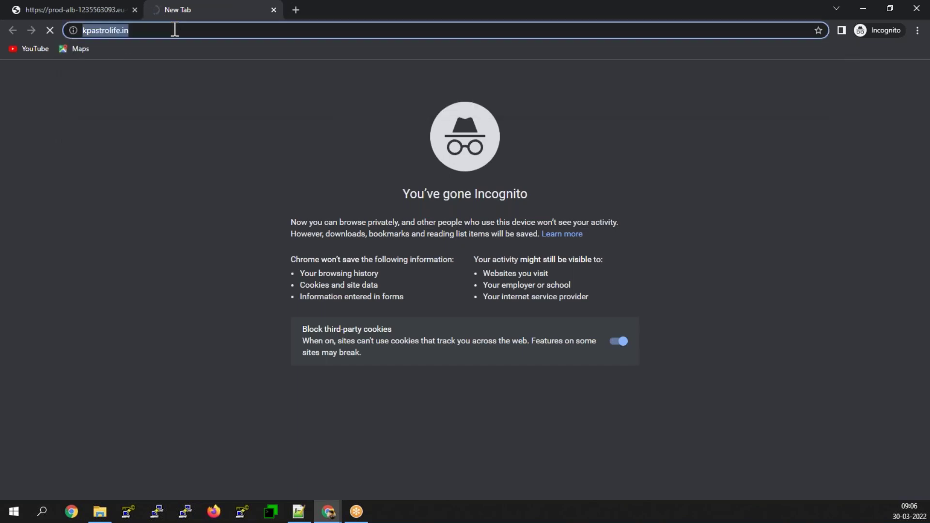
{"action": "left_click", "coordinate": [175, 30]}
{"action": "type", "text": "https://www."}
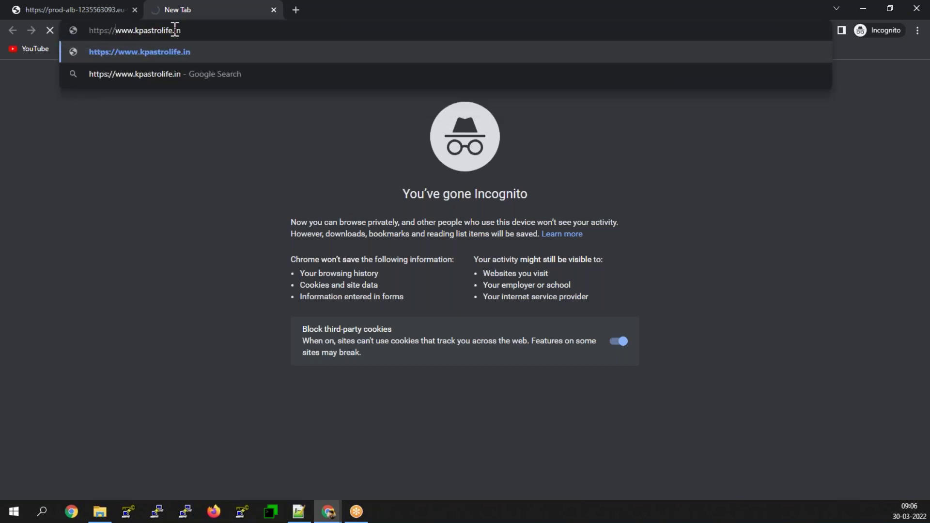
{"action": "key", "text": "Return"}
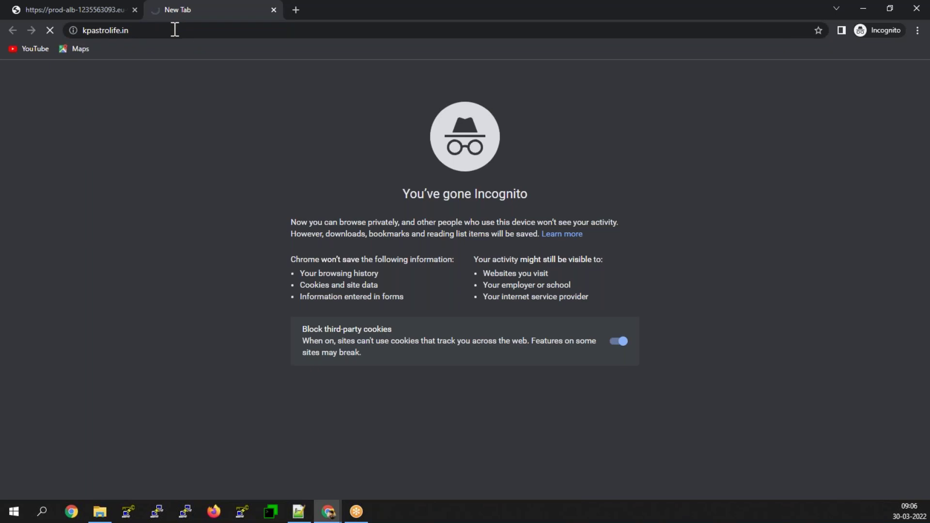
{"action": "left_click", "coordinate": [175, 30]}
{"action": "left_click", "coordinate": [73, 9]}
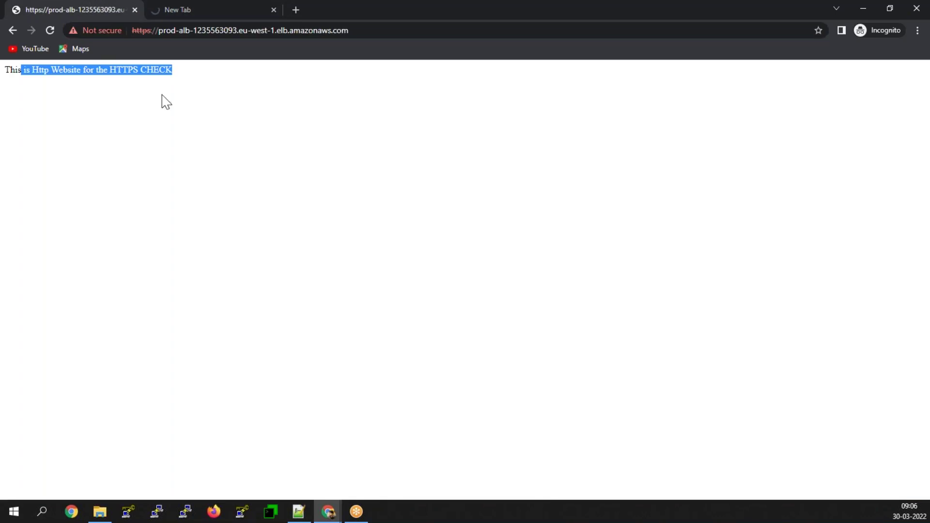
{"action": "left_click", "coordinate": [179, 11]}
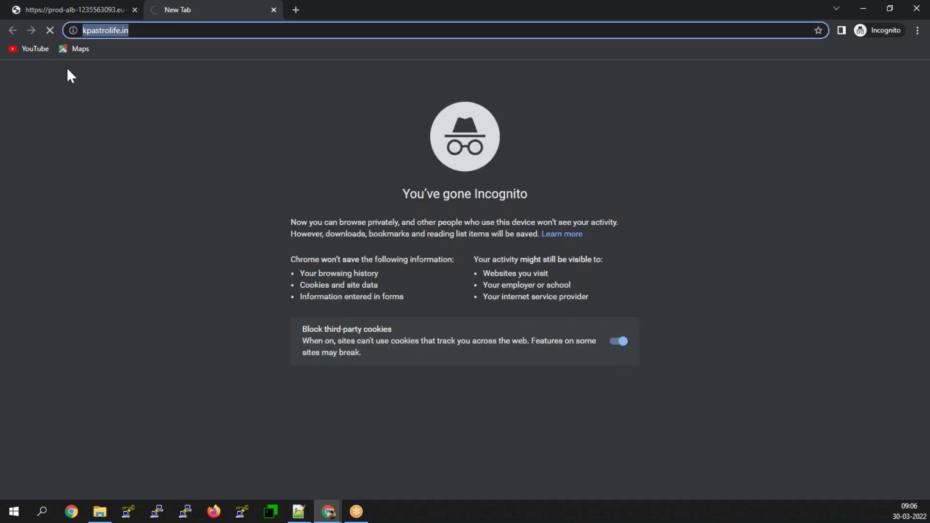
{"action": "left_click", "coordinate": [151, 32]}
{"action": "left_click", "coordinate": [181, 31]}
{"action": "key", "text": "ctrl+a"}
{"action": "key", "text": "ctrl+c"}
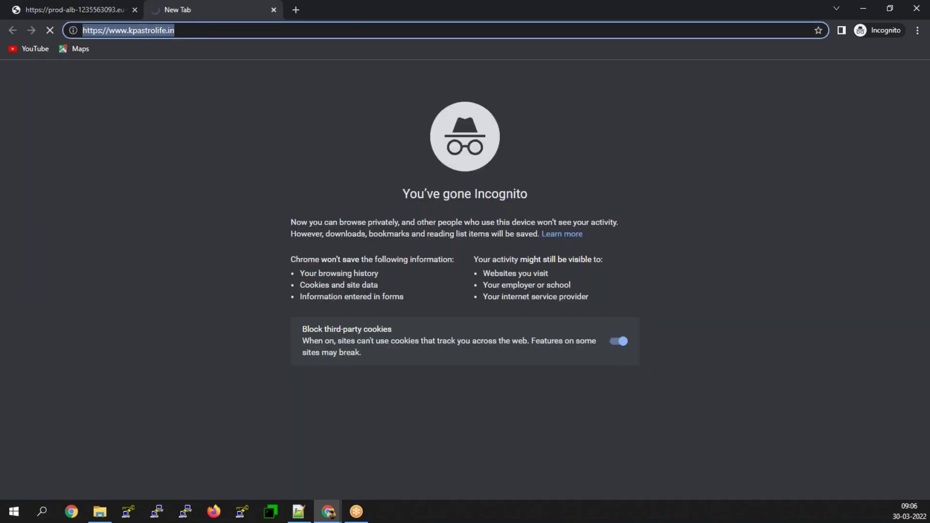
{"action": "left_click", "coordinate": [293, 9]}
{"action": "key", "text": "ctrl+v"}
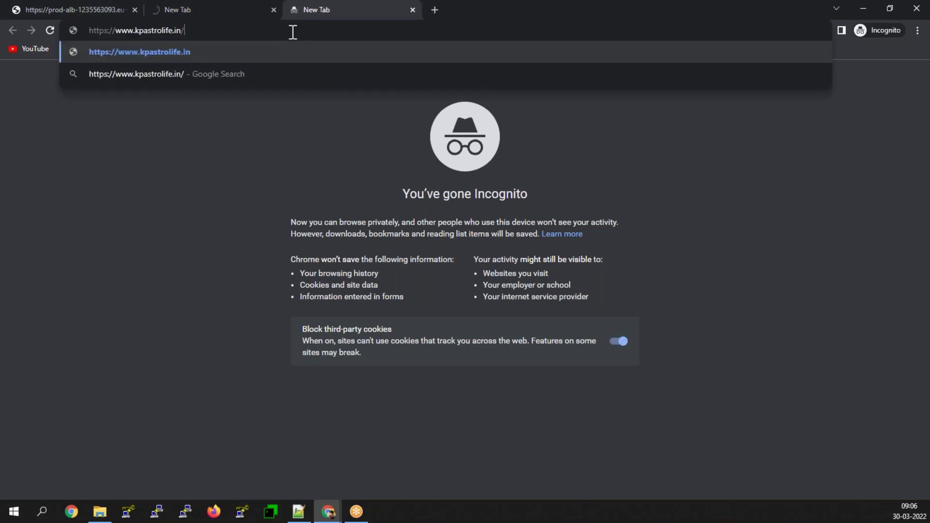
{"action": "key", "text": "Return"}
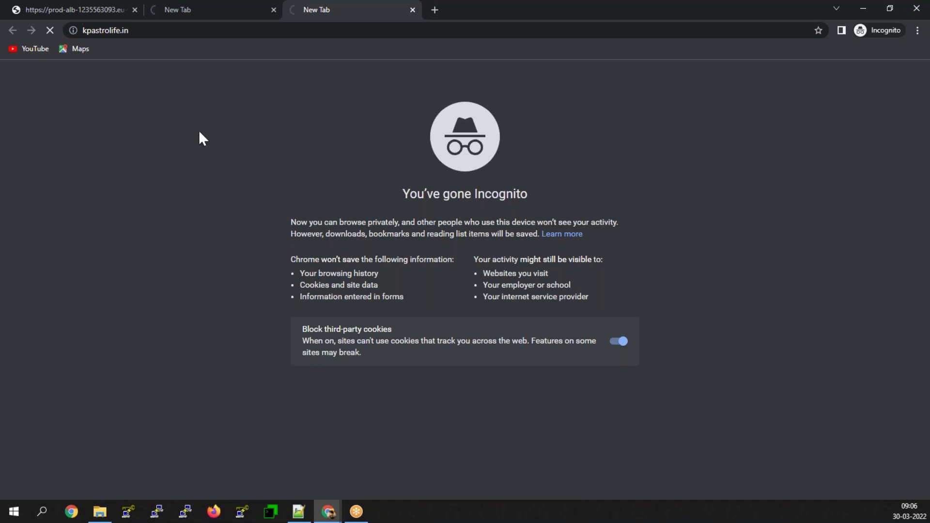
- Return to the prod-alb page, view its certificate information again and close it
{"action": "left_click", "coordinate": [65, 5]}
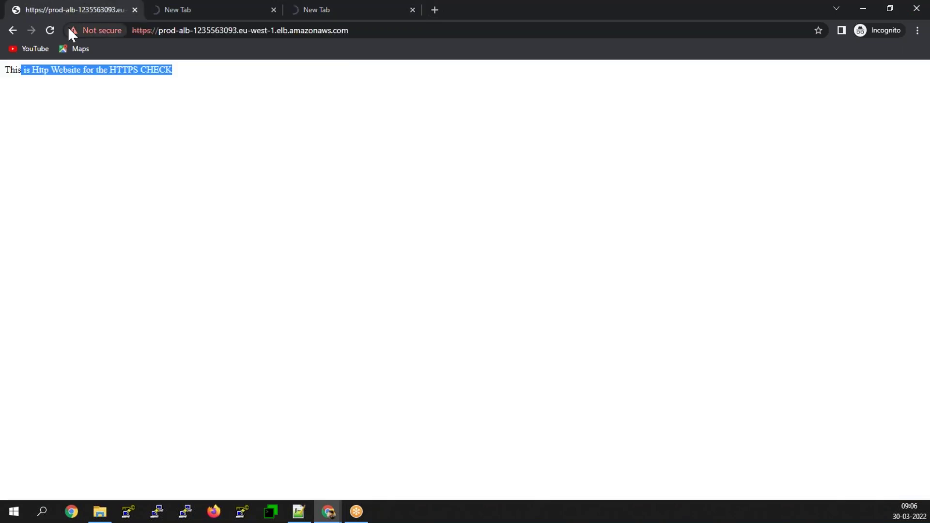
{"action": "left_click", "coordinate": [69, 28]}
{"action": "left_click", "coordinate": [123, 190]}
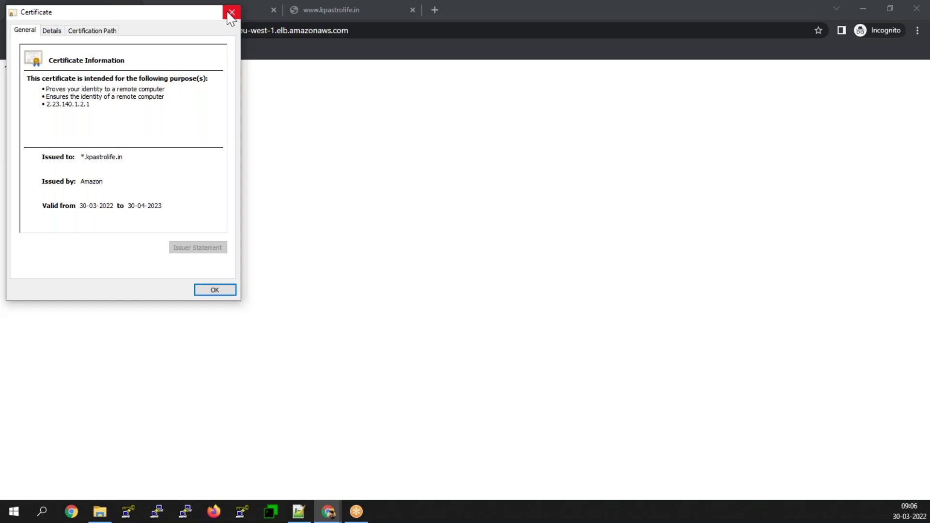
{"action": "left_click", "coordinate": [394, 18]}
{"action": "left_click", "coordinate": [327, 7]}
{"action": "left_click", "coordinate": [320, 345]}
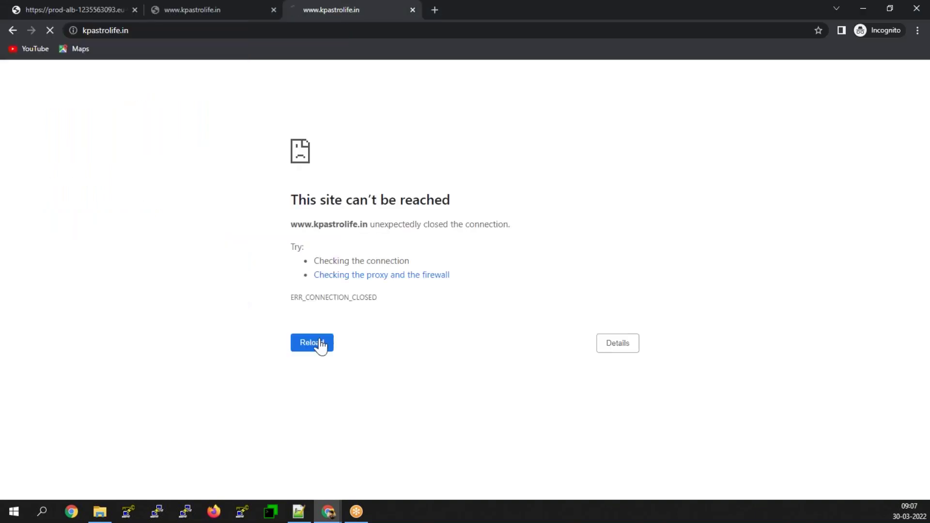
{"action": "left_click", "coordinate": [204, 31]}
{"action": "key", "text": "Left"}
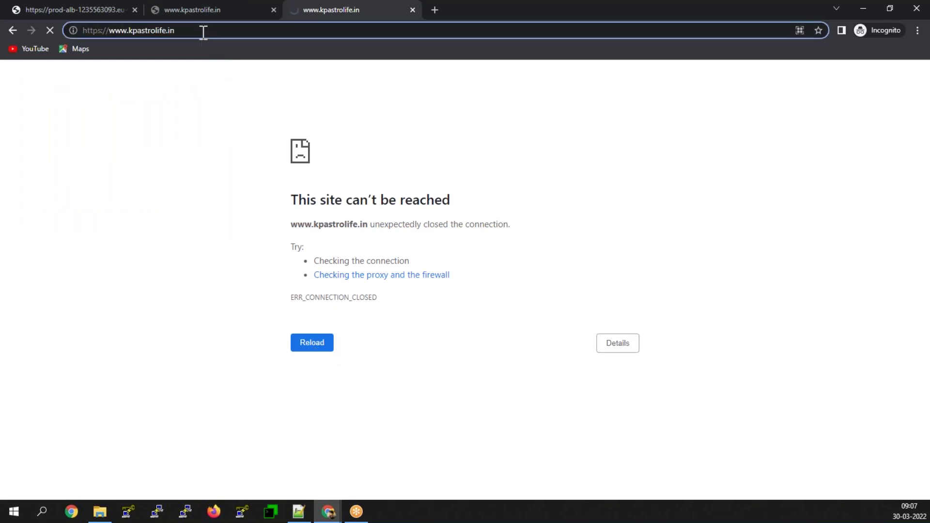
{"action": "left_click", "coordinate": [314, 344]}
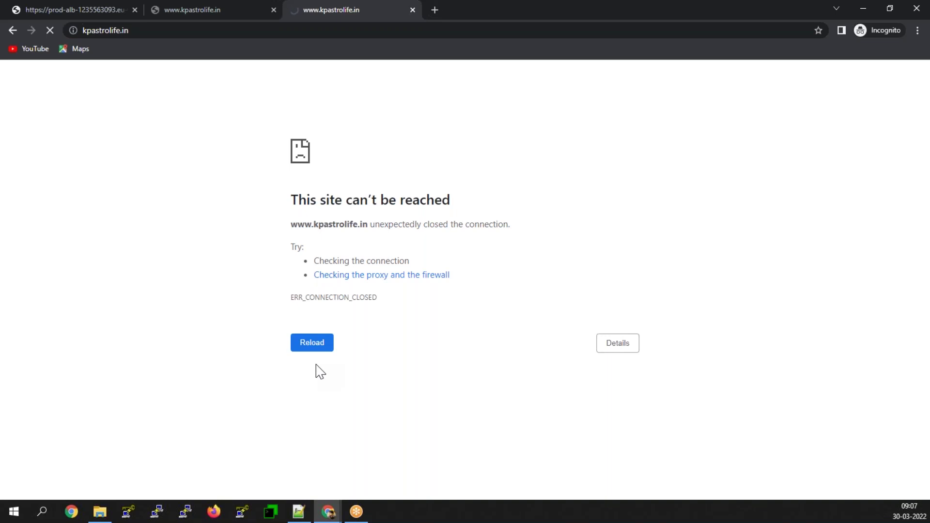
{"action": "left_click", "coordinate": [150, 31]}
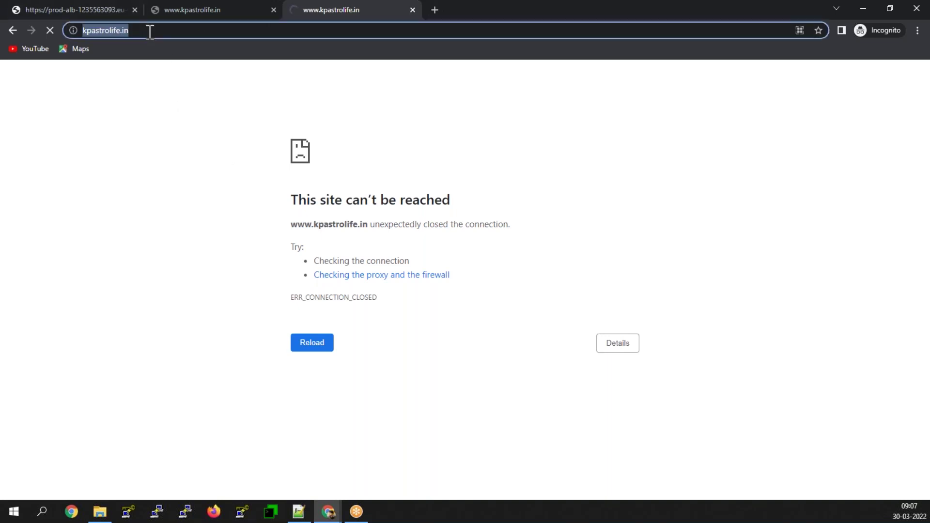
{"action": "key", "text": "Left"}
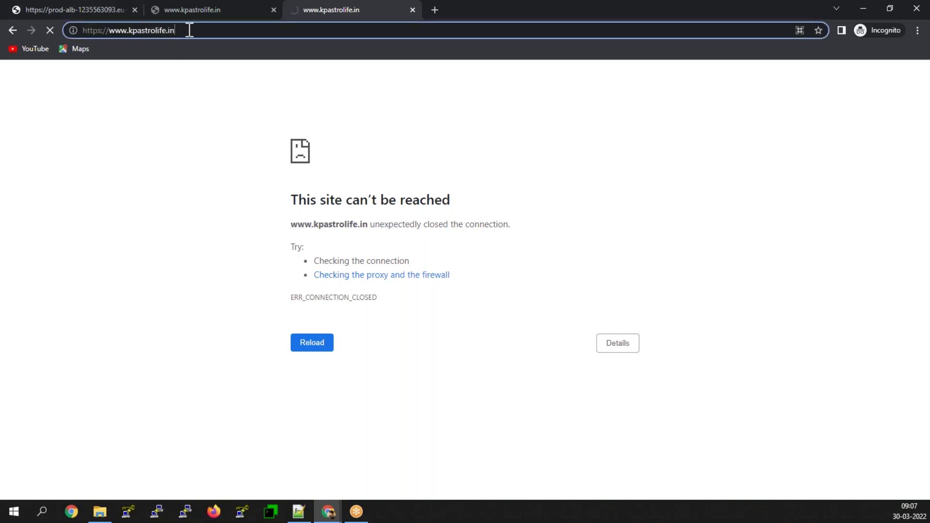
{"action": "key", "text": "ctrl+a"}
{"action": "key", "text": "ctrl+c"}
{"action": "key", "text": "BackSpace"}
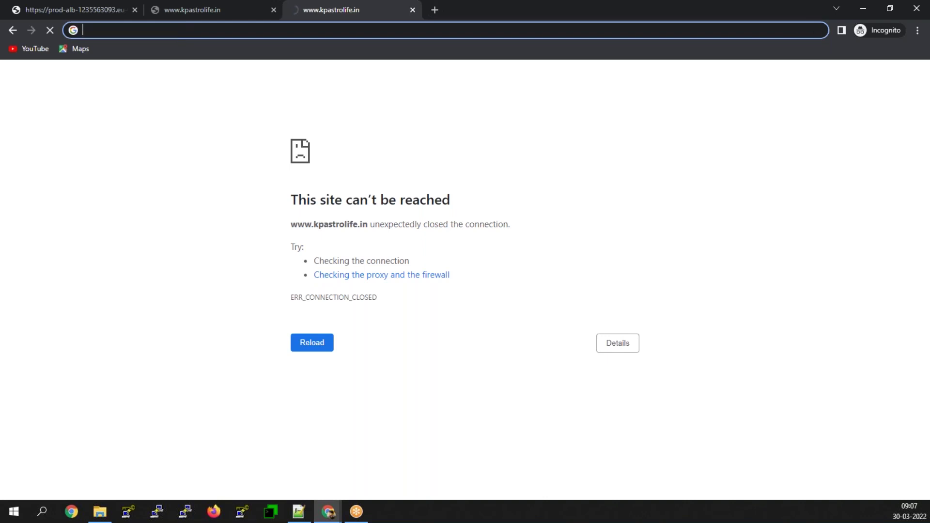
{"action": "left_click", "coordinate": [918, 31]}
{"action": "left_click", "coordinate": [870, 73]}
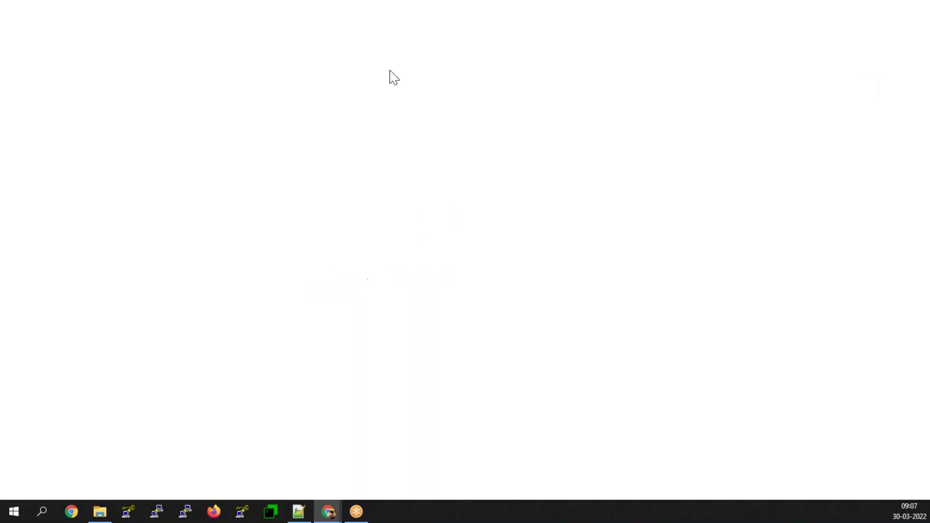
{"action": "key", "text": "ctrl+v"}
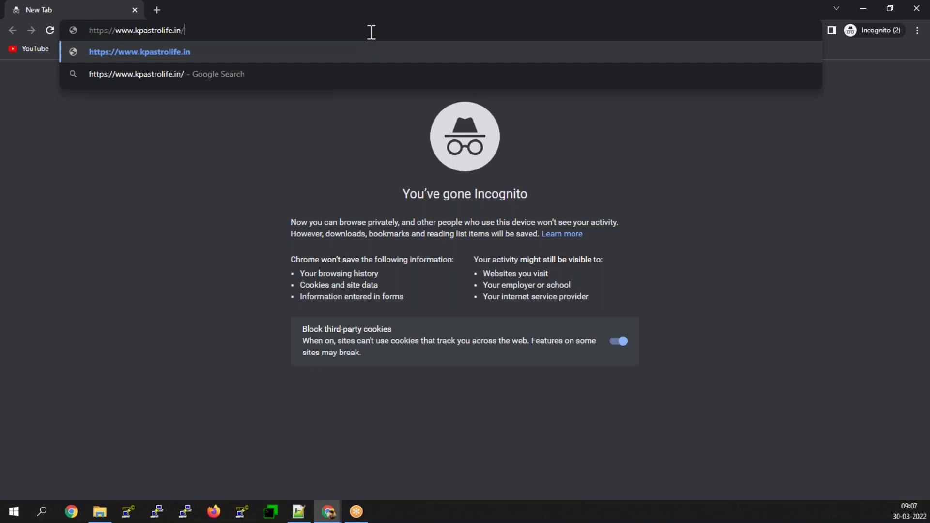
{"action": "key", "text": "Return"}
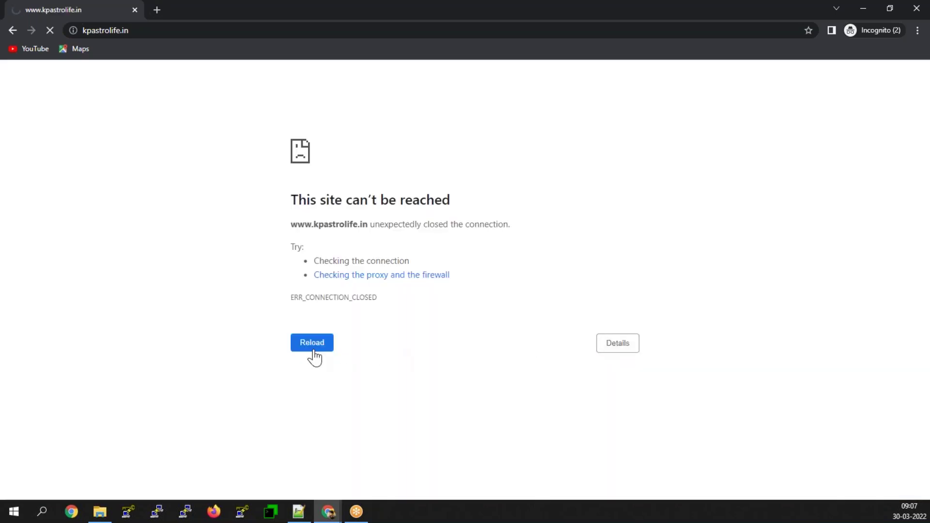
- Check the full site address in the second Incognito window, then close that window
{"action": "left_click", "coordinate": [193, 30]}
{"action": "key", "text": "Left"}
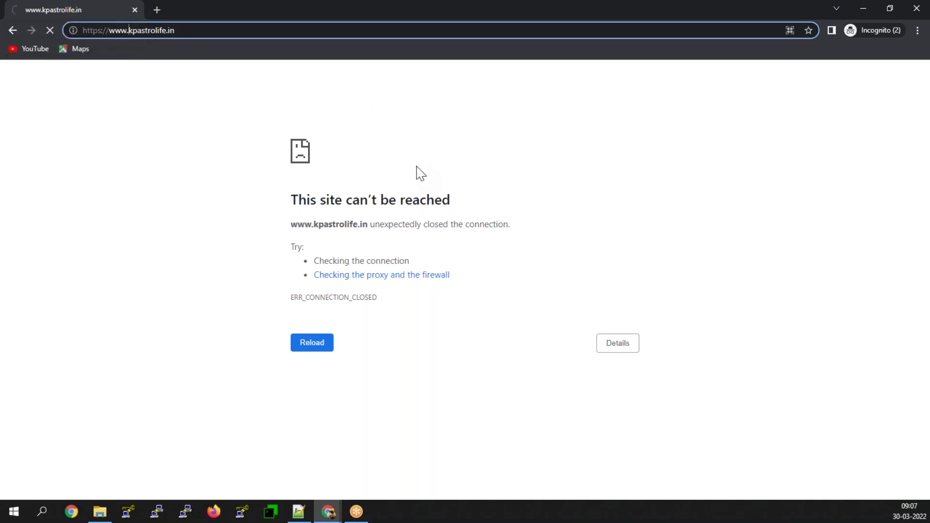
{"action": "left_click", "coordinate": [135, 10]}
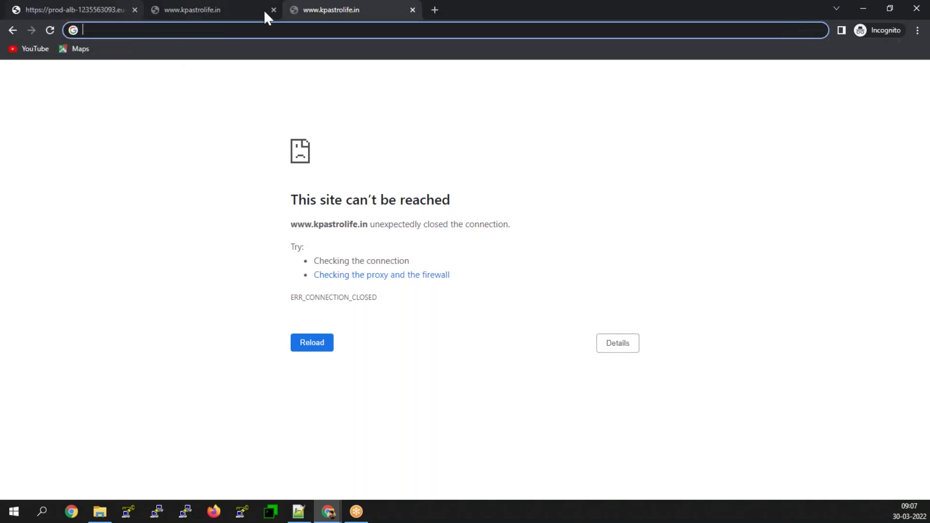
{"action": "key", "text": "Return"}
{"action": "left_click", "coordinate": [111, 5]}
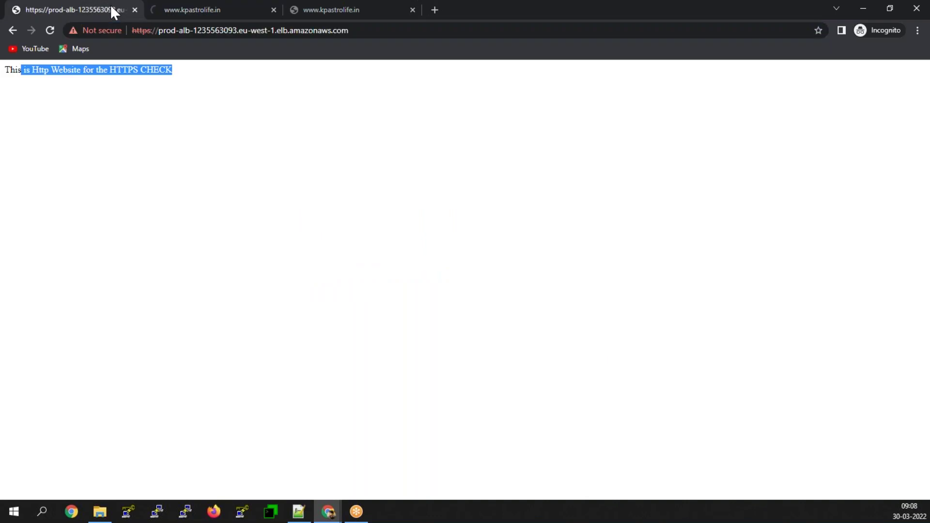
{"action": "left_click", "coordinate": [138, 125]}
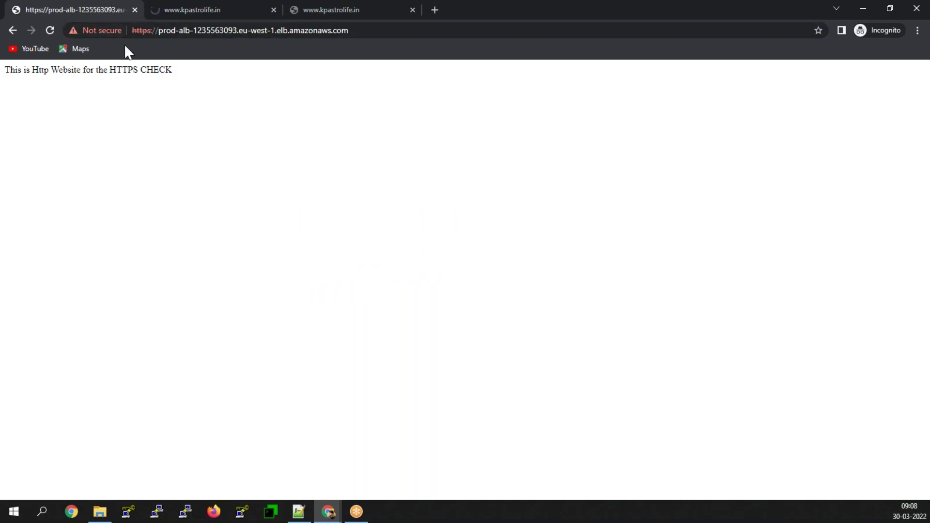
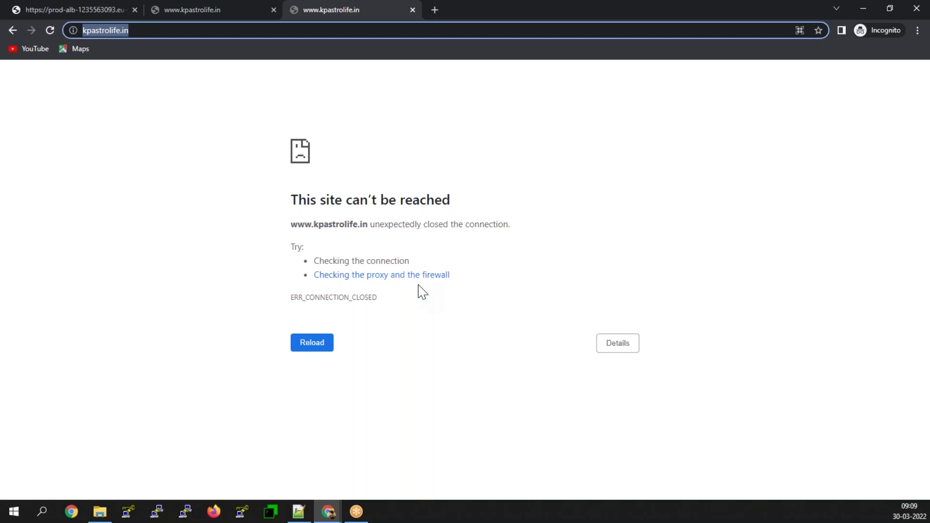
{"action": "left_click", "coordinate": [156, 7]}
{"action": "left_click", "coordinate": [306, 347]}
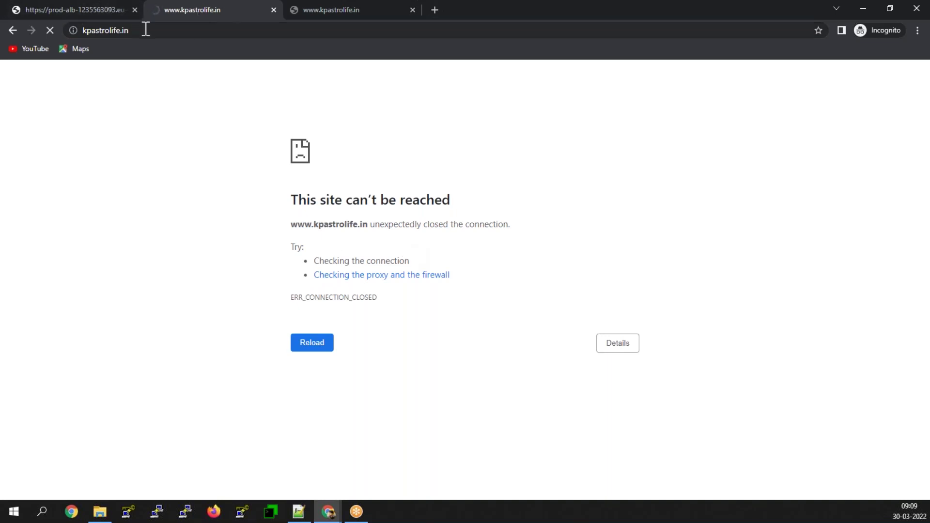
{"action": "left_click_drag", "start_coordinate": [314, 278], "coordinate": [495, 280]}
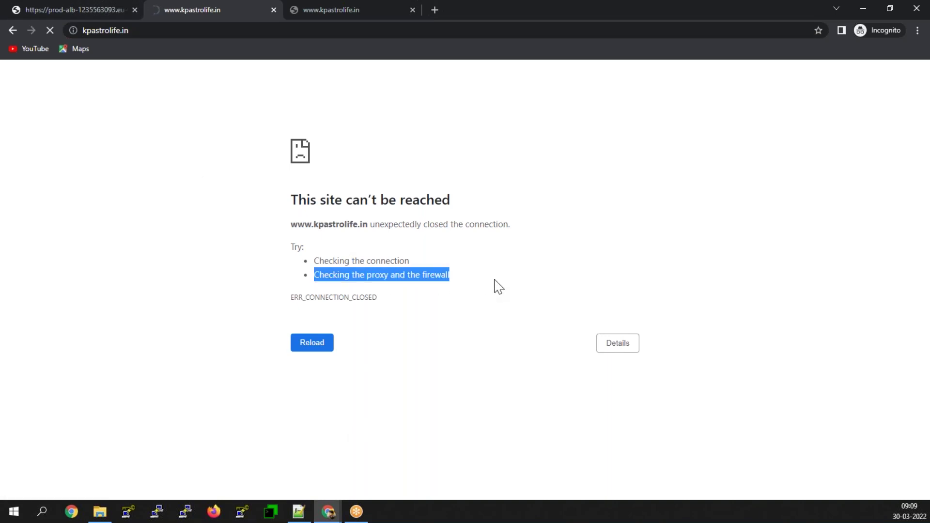
{"action": "left_click", "coordinate": [83, 16]}
{"action": "left_click", "coordinate": [194, 14]}
{"action": "left_click", "coordinate": [306, 345]}
- Reveal the full address of the second Incognito tab and check that it uses HTTPS
{"action": "left_click", "coordinate": [157, 28]}
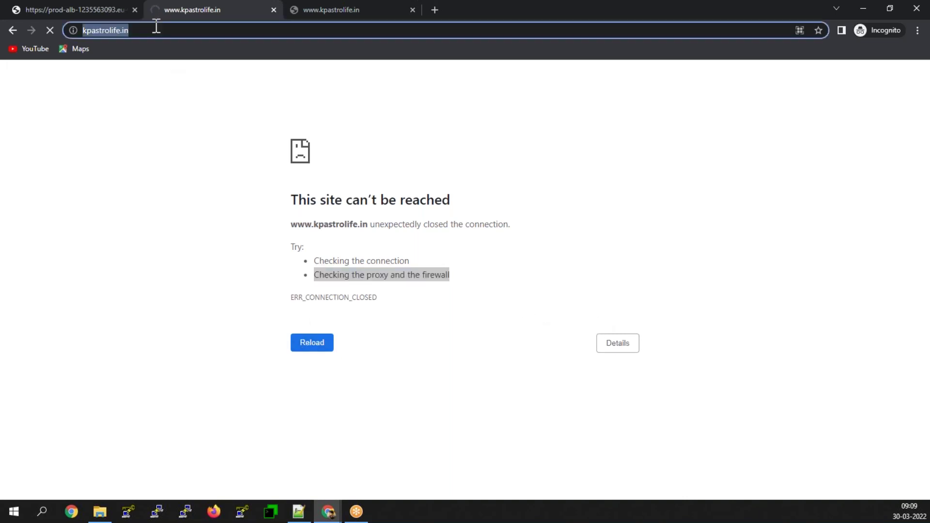
{"action": "left_click", "coordinate": [156, 27]}
{"action": "left_click", "coordinate": [173, 24]}
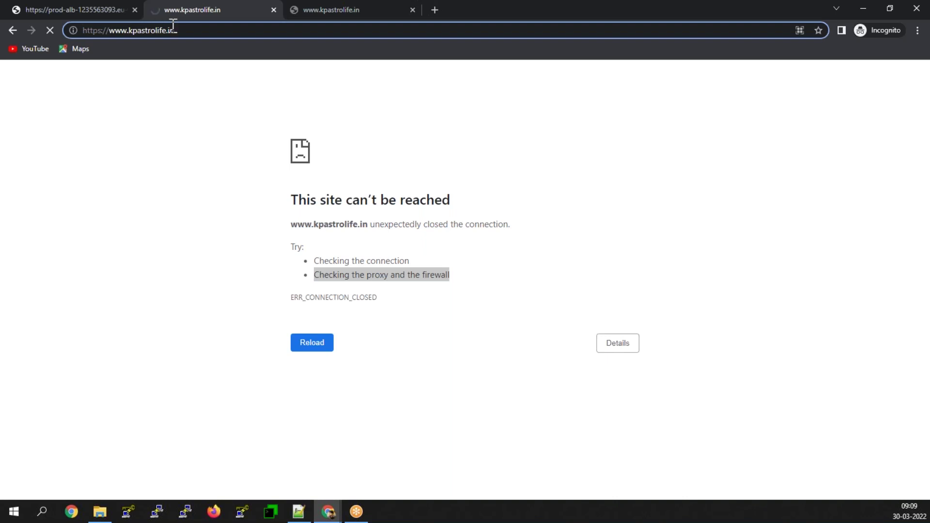
{"action": "key", "text": "ctrl+a"}
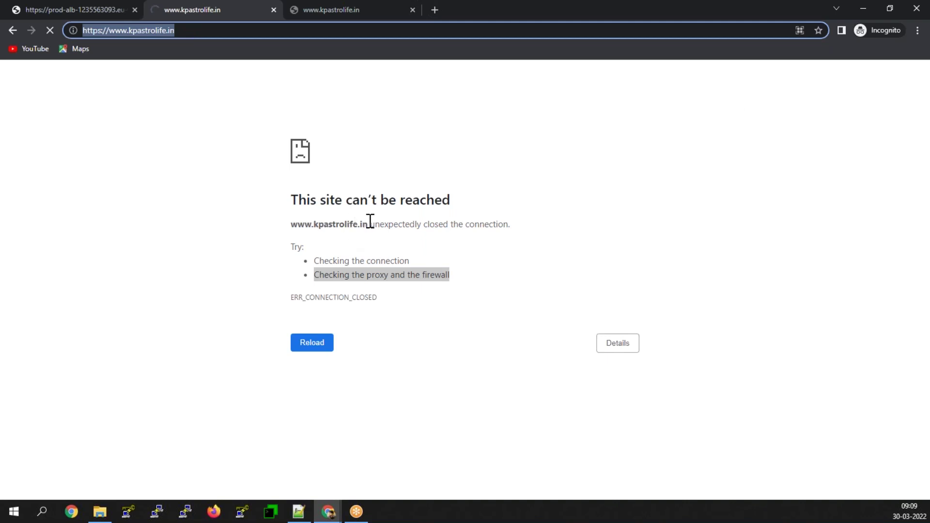
- Copy the domain name kpastrolife.in from the heading of the GoDaddy DNS Management page
{"action": "left_click", "coordinate": [862, 10]}
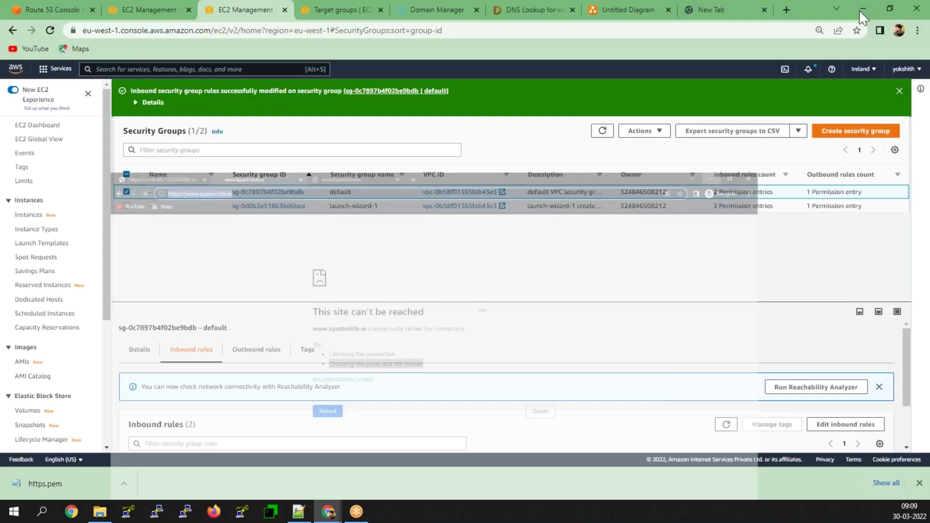
{"action": "left_click", "coordinate": [437, 10]}
{"action": "right_click", "coordinate": [68, 110]}
{"action": "left_click", "coordinate": [104, 116]}
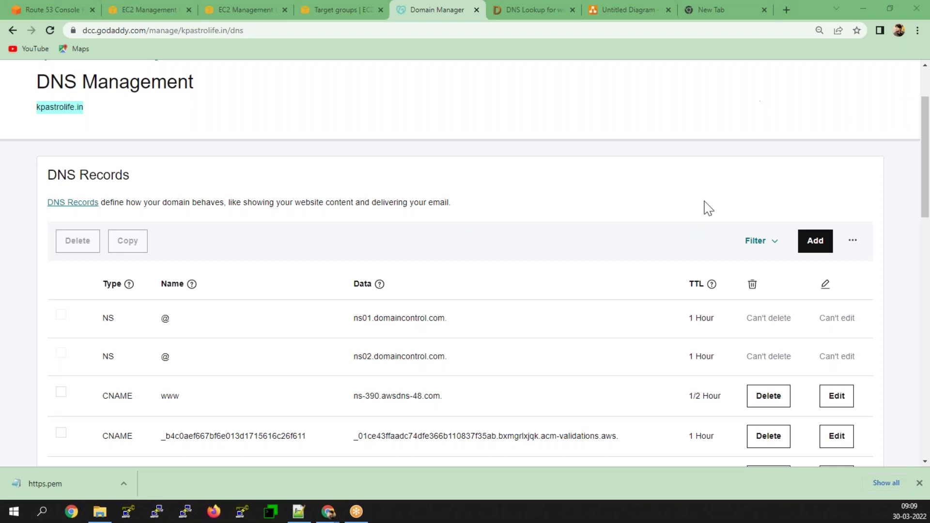
{"action": "mouse_move", "coordinate": [328, 511]}
{"action": "left_click", "coordinate": [420, 465]}
{"action": "left_click", "coordinate": [186, 32]}
{"action": "left_click_drag", "start_coordinate": [186, 32], "coordinate": [130, 32]}
{"action": "key", "text": "ctrl+v"}
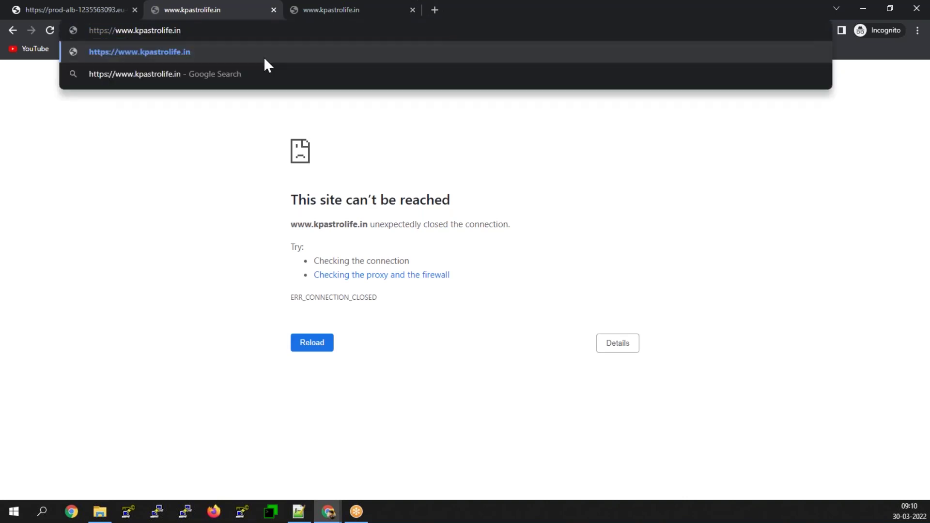
{"action": "key", "text": "Return"}
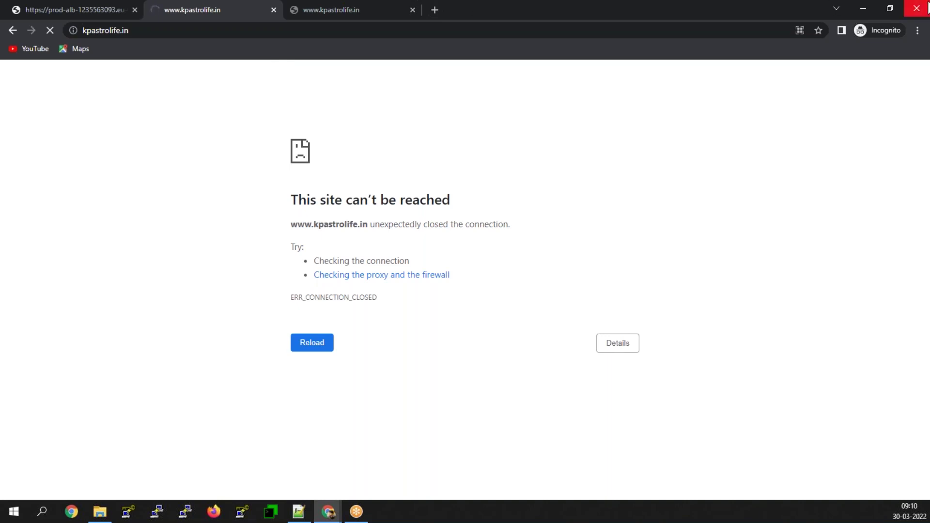
- Return to the Route 53 hosted zone records and find kpastrolife.in on the page
{"action": "left_click", "coordinate": [859, 9]}
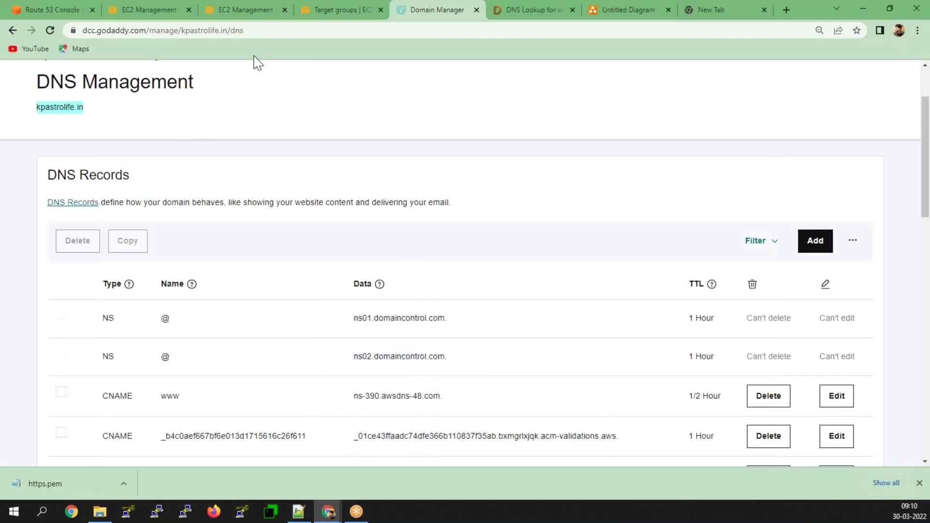
{"action": "left_click", "coordinate": [240, 1]}
{"action": "left_click", "coordinate": [140, 10]}
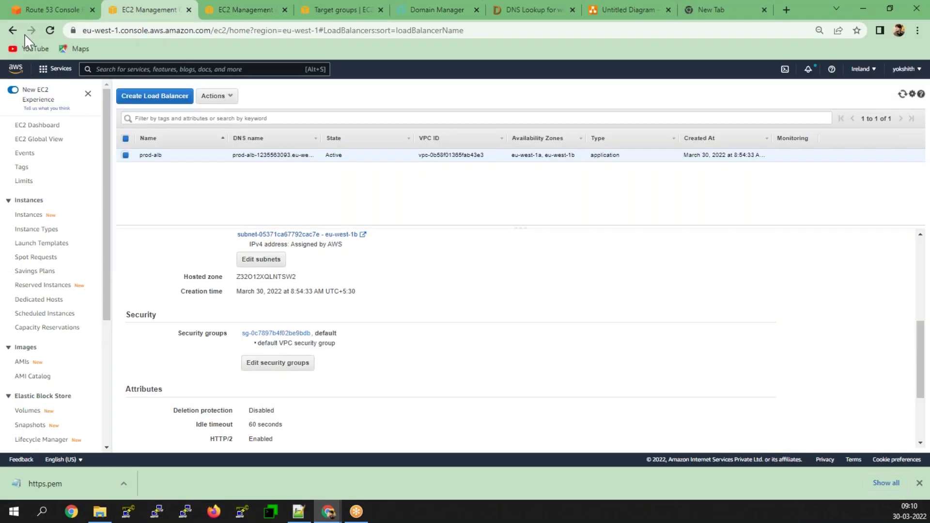
{"action": "left_click", "coordinate": [36, 6]}
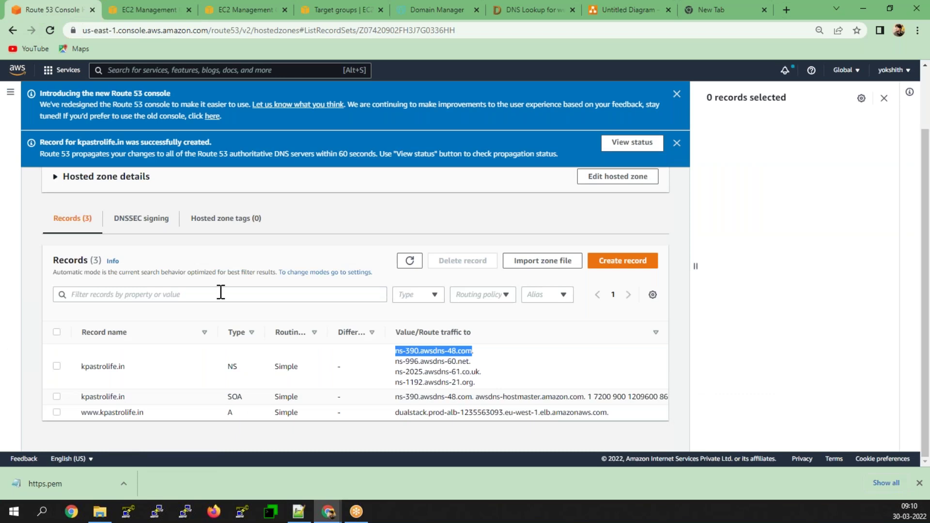
{"action": "key", "text": "ctrl+f"}
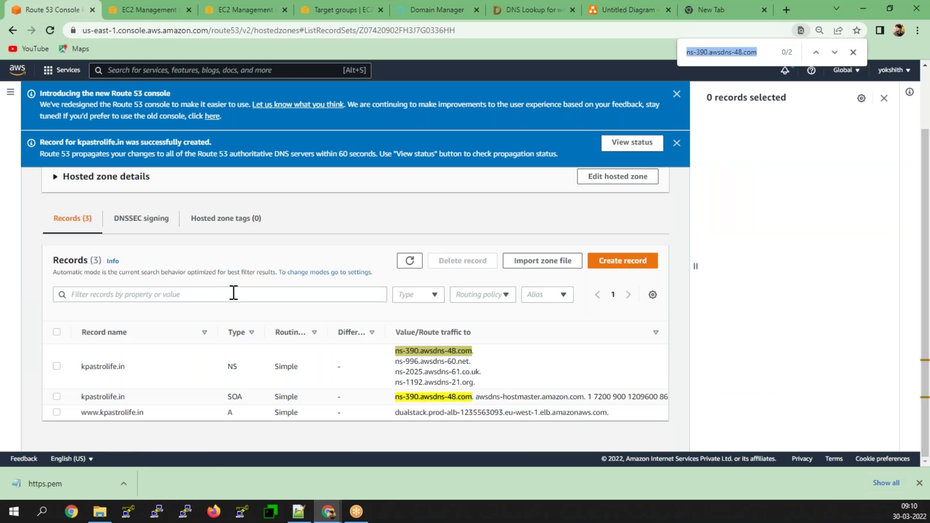
{"action": "key", "text": "ctrl+v"}
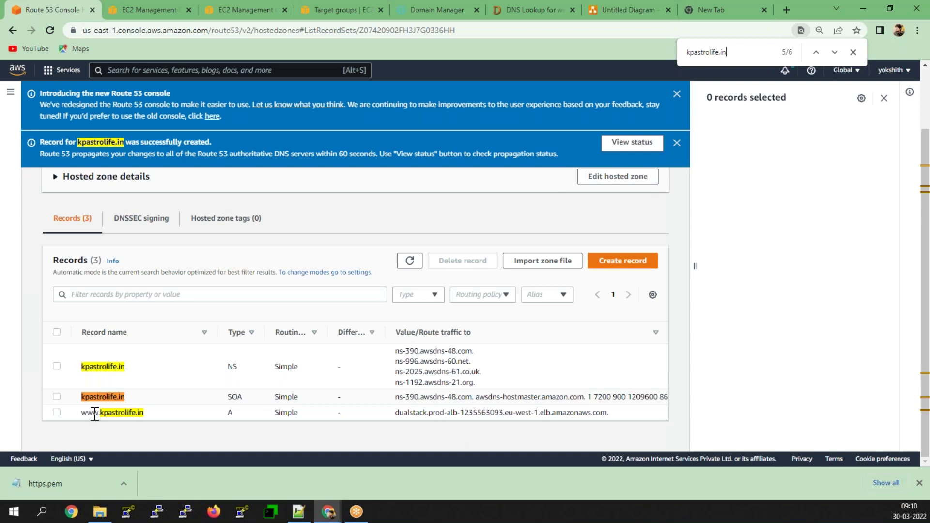
- Check the data value and TTL of the www CNAME record in the GoDaddy DNS records
{"action": "left_click", "coordinate": [436, 9]}
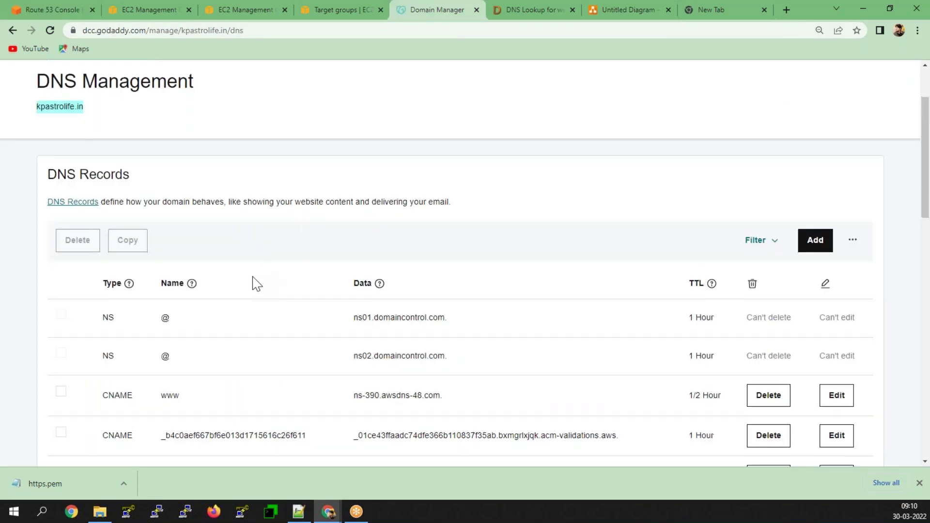
{"action": "scroll", "coordinate": [256, 284], "scroll_direction": "down", "scroll_amount": 3}
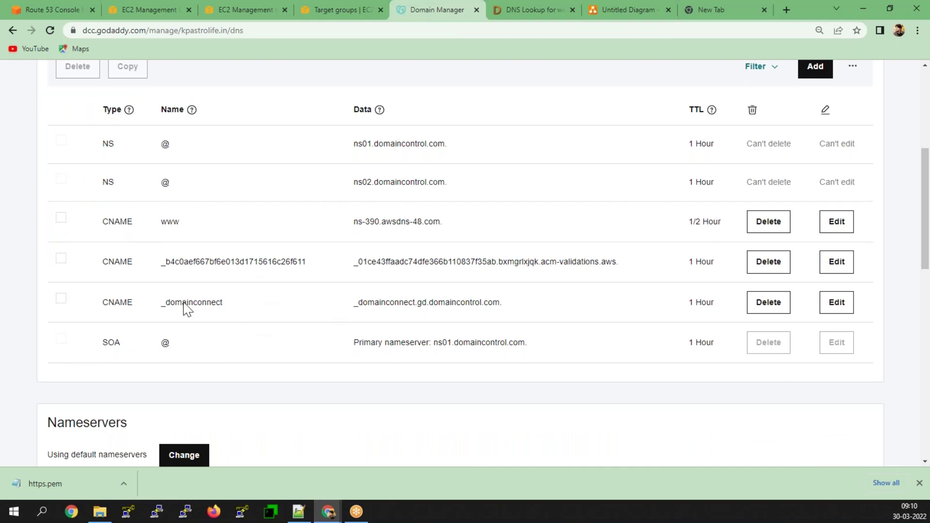
{"action": "left_click_drag", "start_coordinate": [353, 223], "coordinate": [439, 218]}
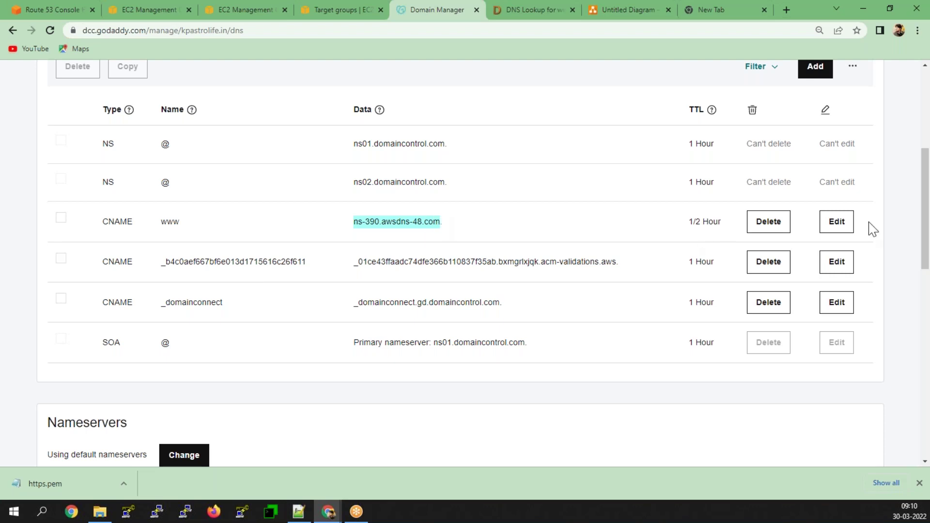
{"action": "left_click_drag", "start_coordinate": [723, 226], "coordinate": [687, 231]}
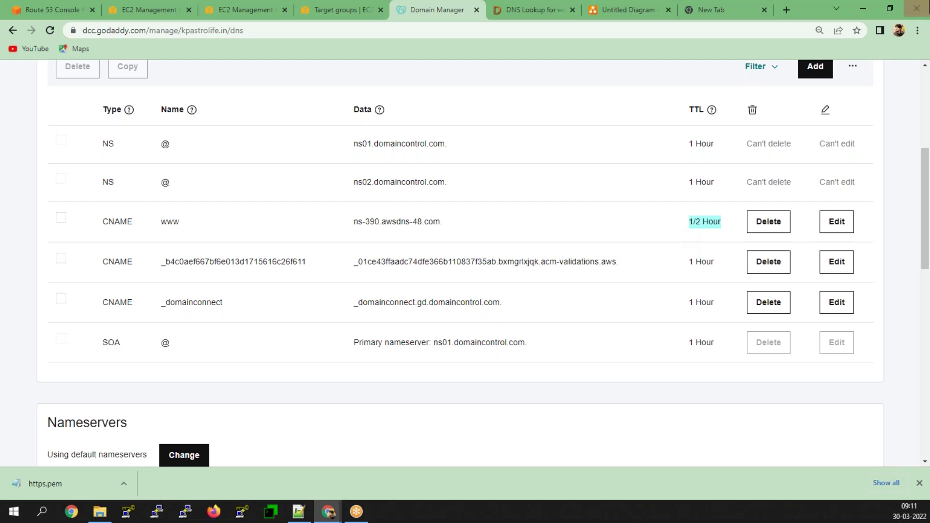
- Refresh the EC2 target groups list and clear its ARN search filter
{"action": "left_click", "coordinate": [338, 9]}
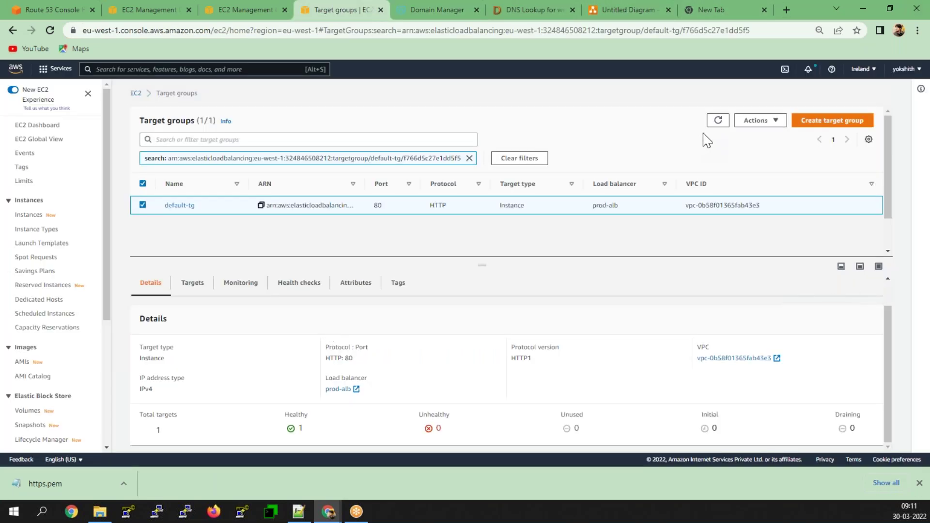
{"action": "left_click", "coordinate": [718, 120]}
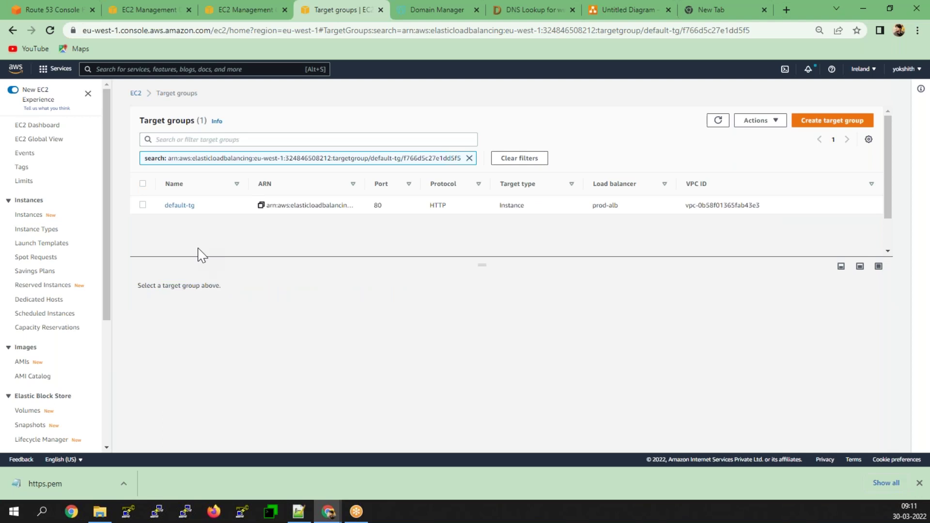
{"action": "left_click", "coordinate": [469, 158]}
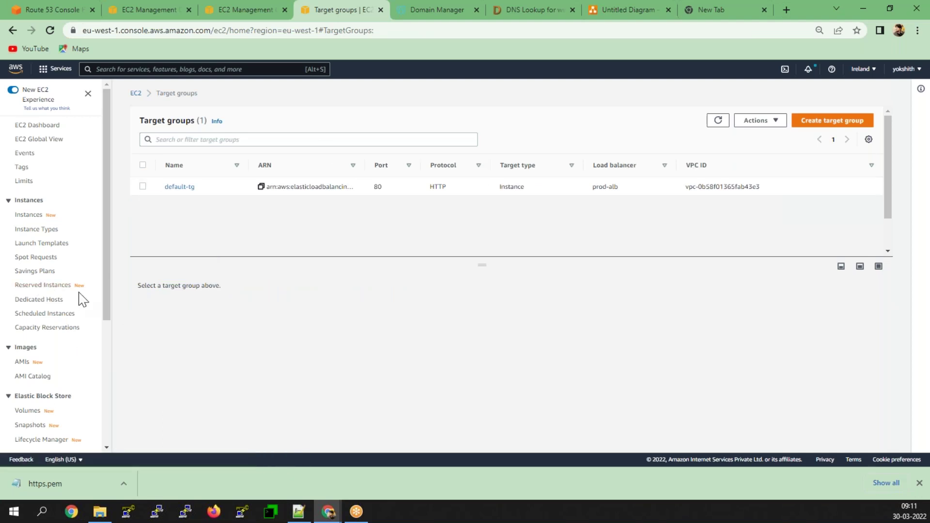
- Open Certificate Manager in place of the target groups page and find the kpastrolife.in certificate
{"action": "scroll", "coordinate": [79, 297], "scroll_direction": "down", "scroll_amount": 3}
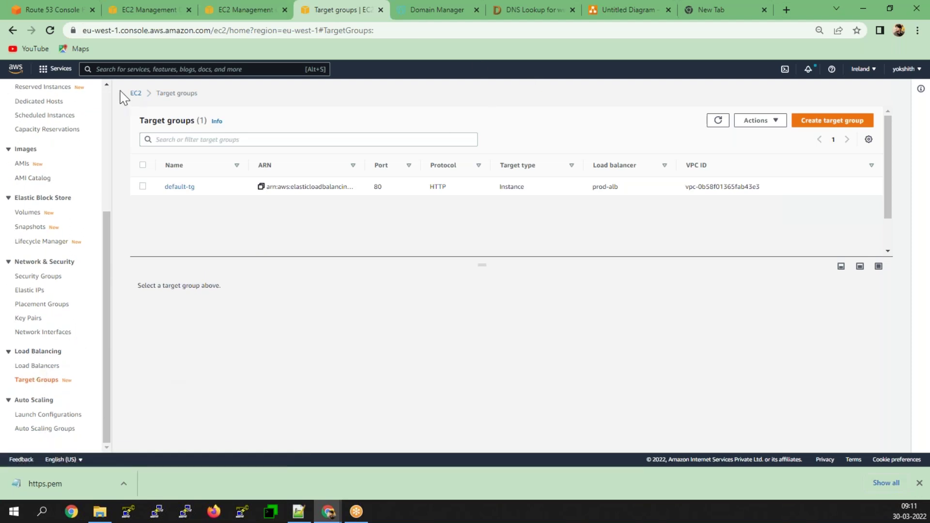
{"action": "left_click", "coordinate": [57, 71]}
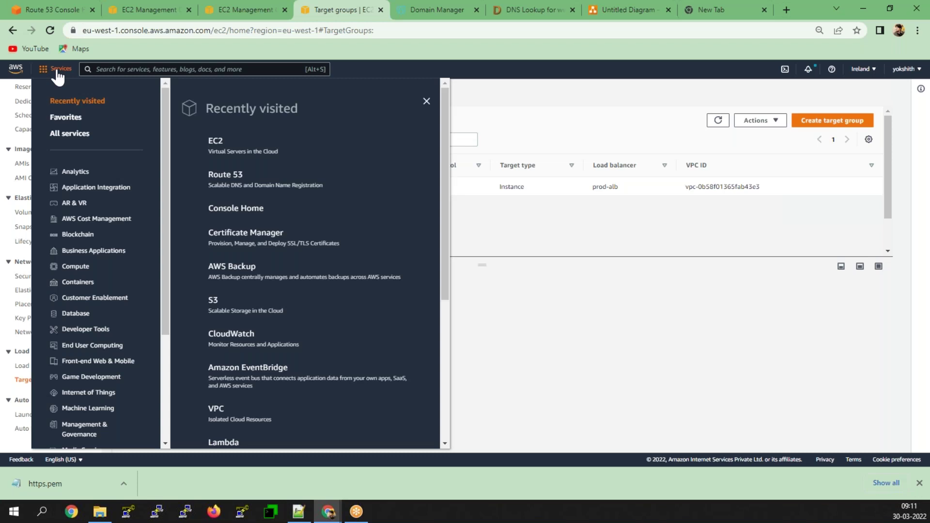
{"action": "left_click", "coordinate": [245, 240]}
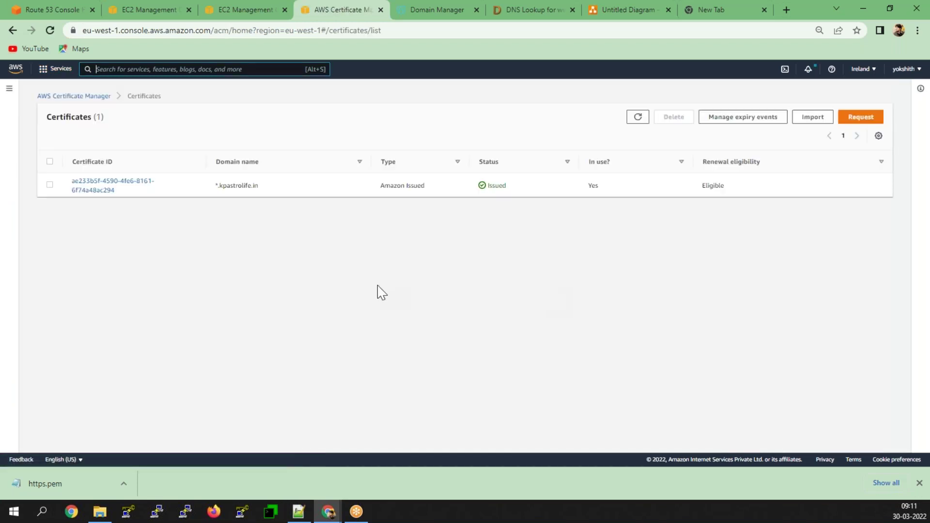
{"action": "key", "text": "ctrl+f"}
{"action": "type", "text": "kpastrolife.in"}
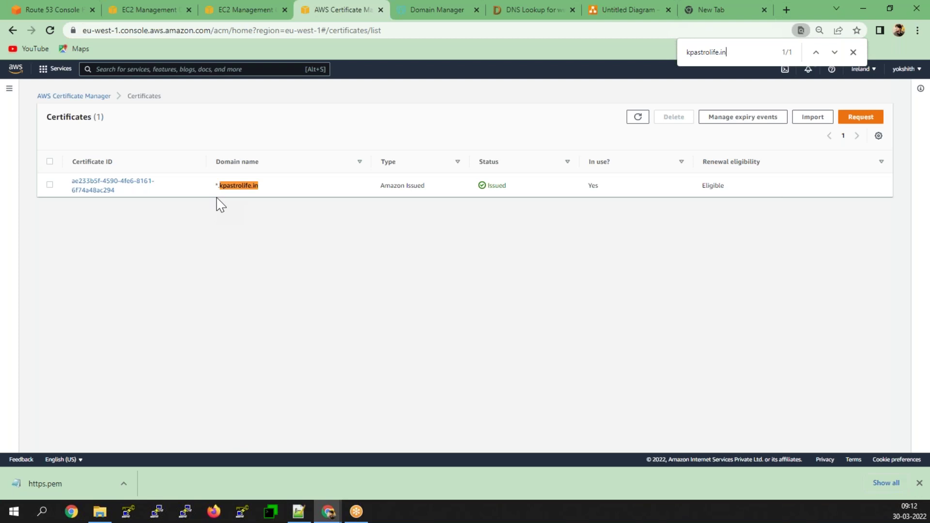
{"action": "left_click_drag", "start_coordinate": [216, 198], "coordinate": [156, 181]}
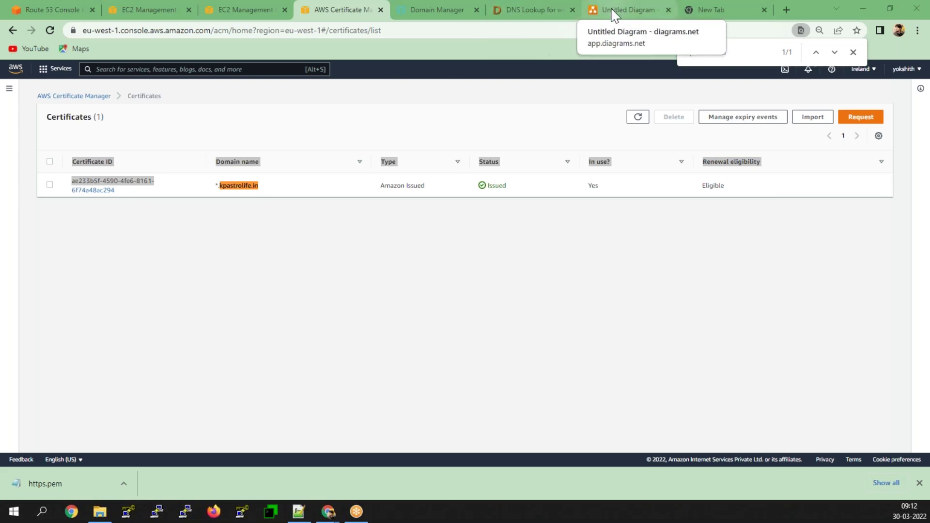
- Return to the Incognito window and check the prod-alb page's HTTPS address and its page text
{"action": "left_click", "coordinate": [446, 6]}
{"action": "left_click", "coordinate": [535, 11]}
{"action": "left_click", "coordinate": [706, 12]}
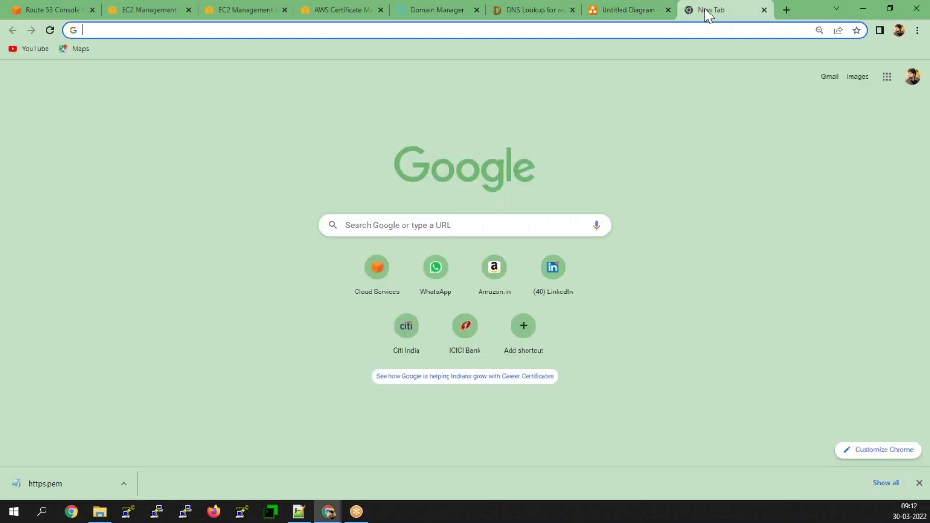
{"action": "left_click", "coordinate": [328, 512]}
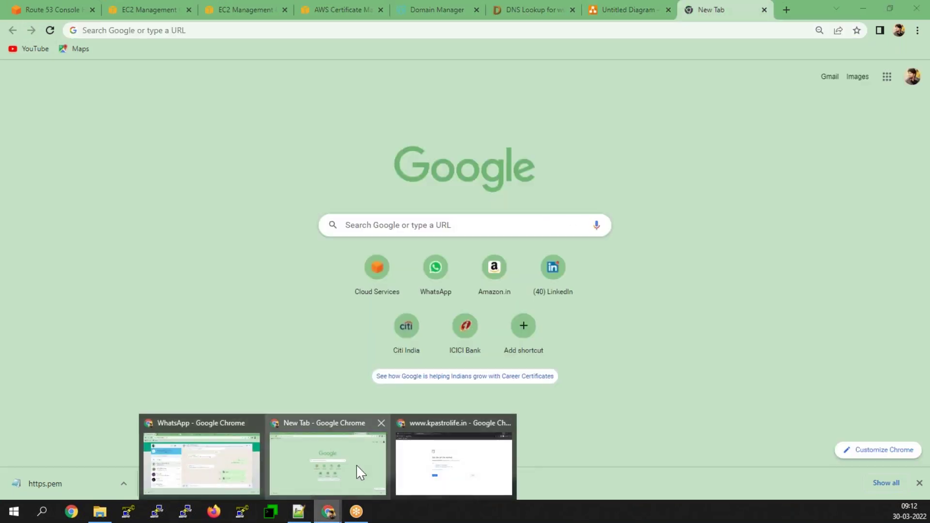
{"action": "left_click", "coordinate": [452, 458]}
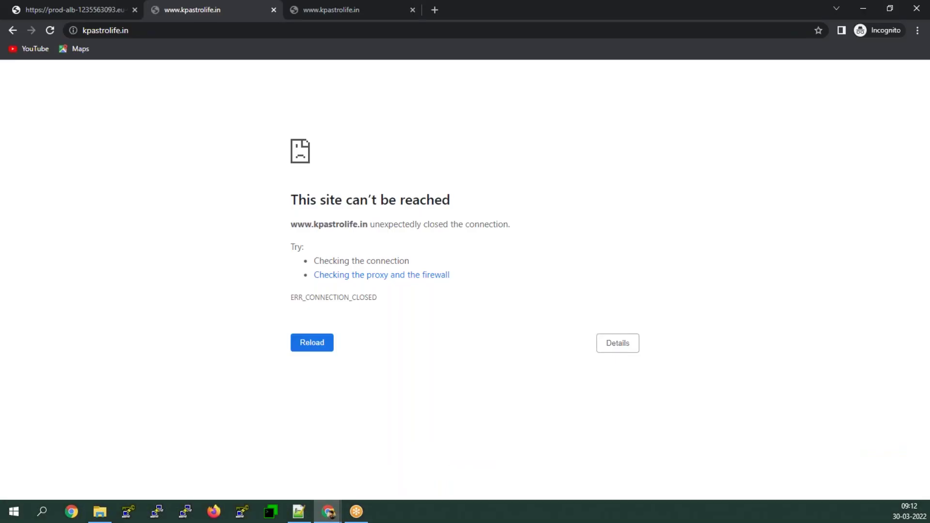
{"action": "left_click", "coordinate": [33, 10]}
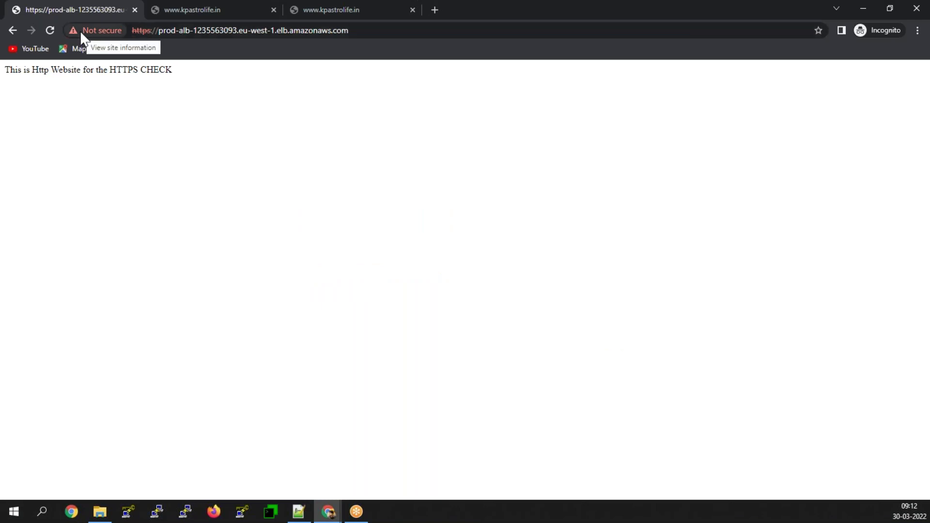
{"action": "left_click_drag", "start_coordinate": [159, 30], "coordinate": [367, 32]}
{"action": "left_click_drag", "start_coordinate": [181, 85], "coordinate": [1, 179]}
{"action": "mouse_move", "coordinate": [300, 513]}
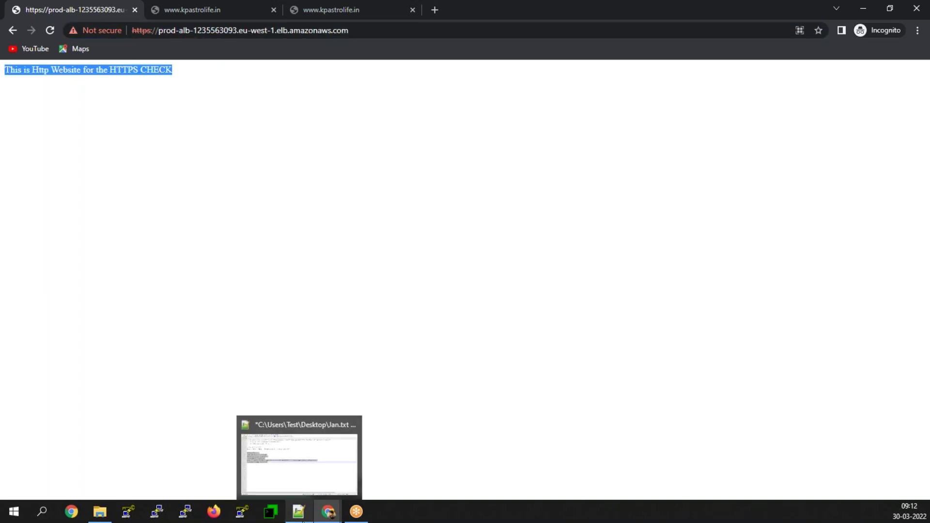
{"action": "left_click", "coordinate": [328, 11]}
{"action": "left_click", "coordinate": [50, 31]}
{"action": "left_click", "coordinate": [188, 29]}
{"action": "key", "text": "ctrl+c"}
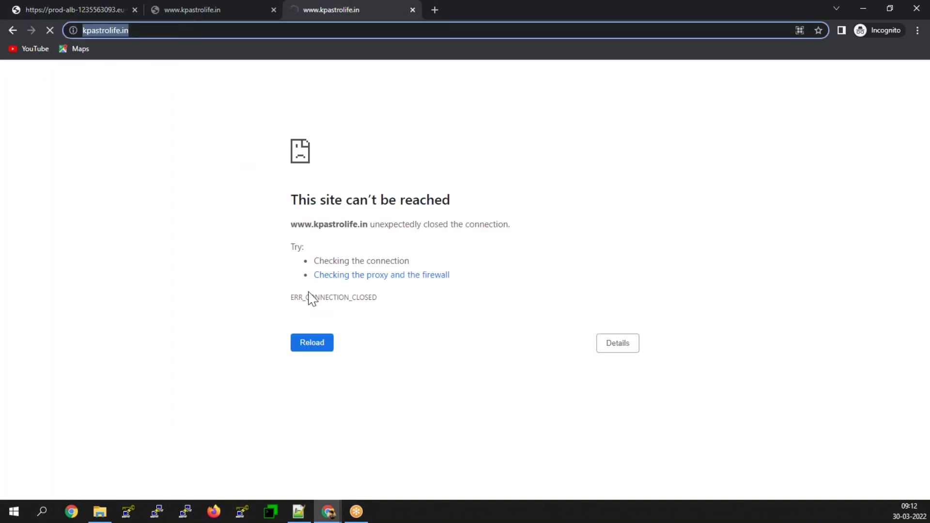
{"action": "key", "text": "BackSpace"}
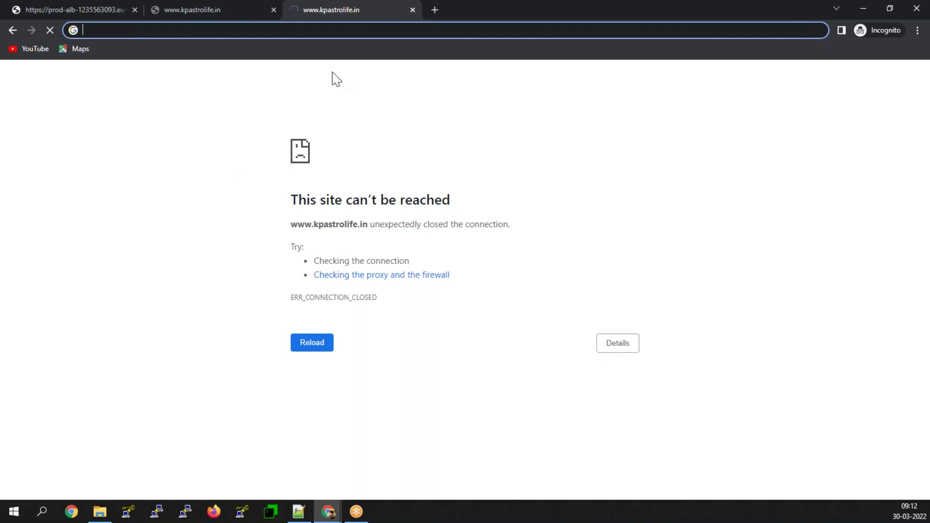
{"action": "left_click", "coordinate": [918, 30]}
{"action": "left_click", "coordinate": [846, 72]}
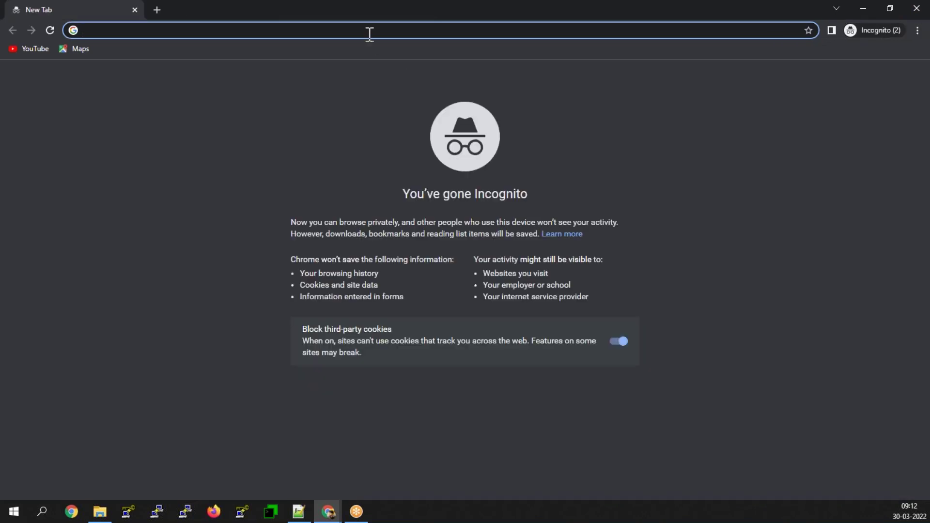
{"action": "key", "text": "ctrl+v"}
{"action": "key", "text": "Return"}
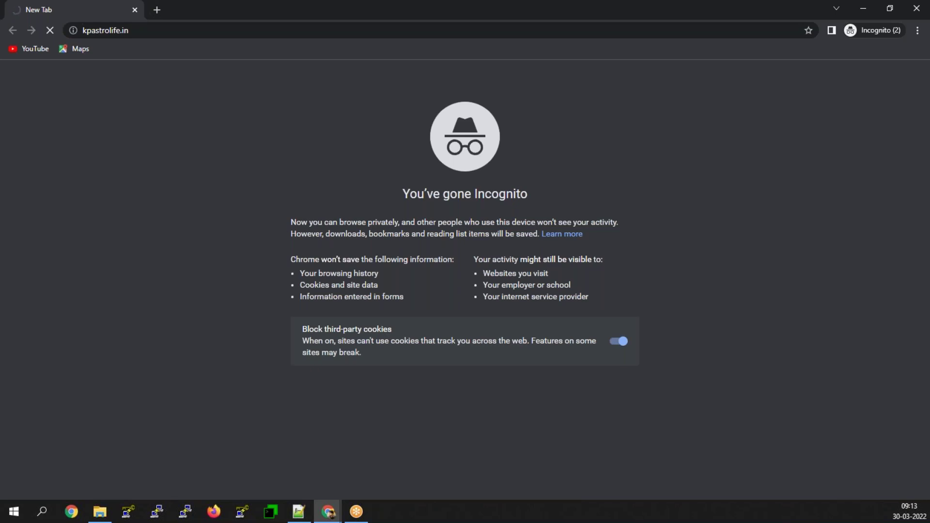
{"action": "key", "text": "F5"}
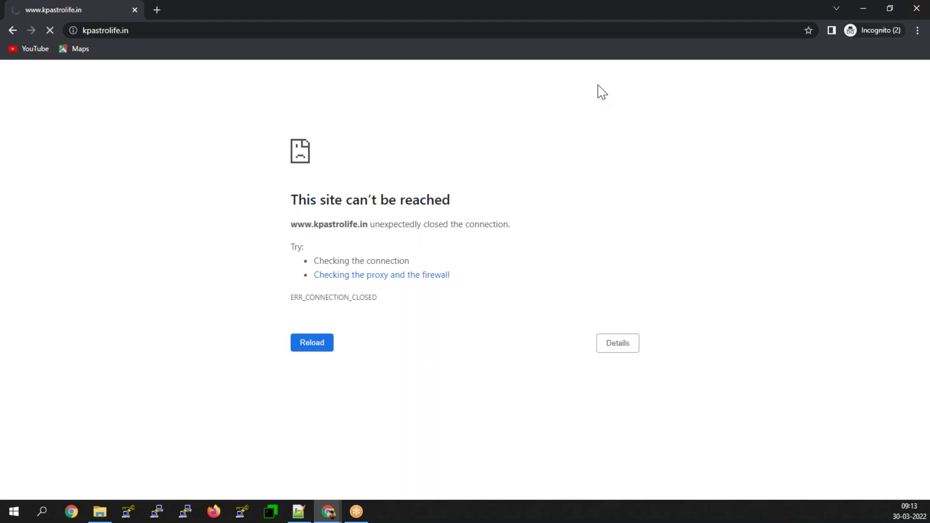
{"action": "left_click", "coordinate": [869, 9]}
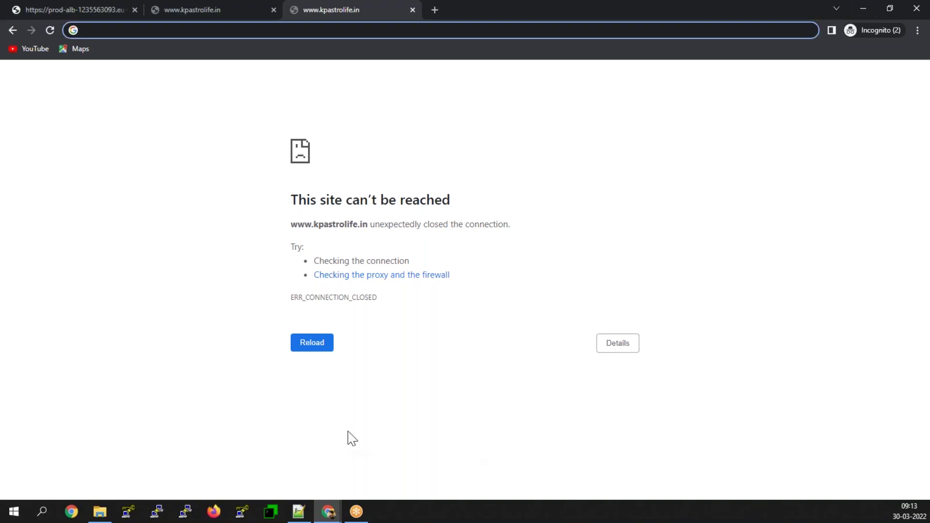
{"action": "left_click", "coordinate": [308, 347]}
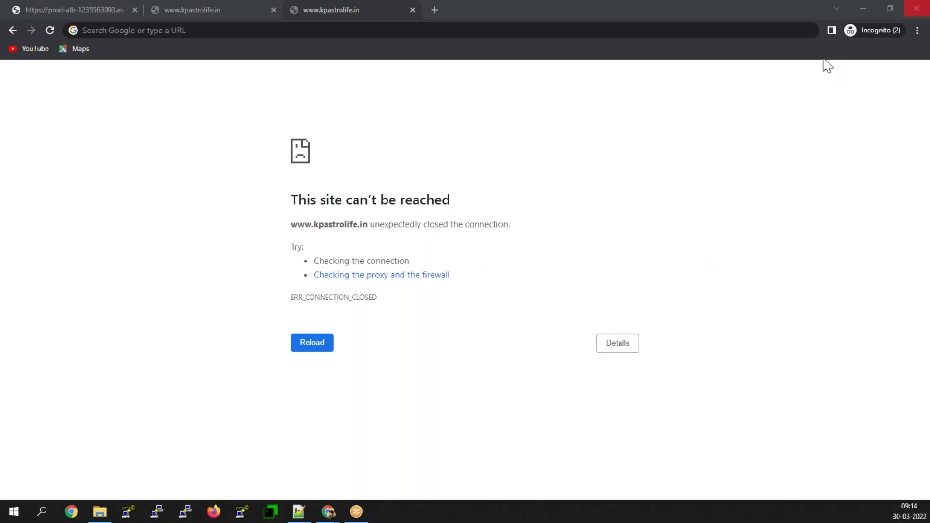
{"action": "left_click", "coordinate": [860, 7]}
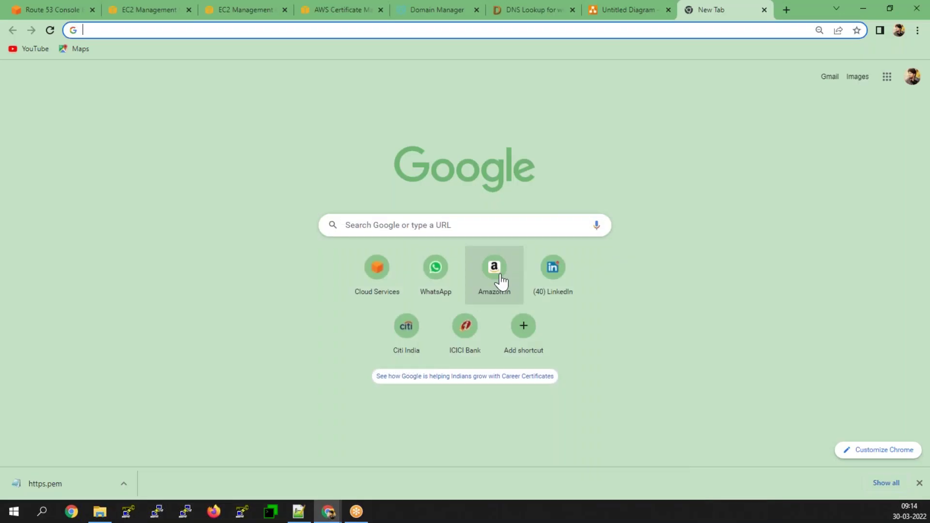
- Go back to the GoDaddy DNS records and check only the www CNAME record's TTL
{"action": "left_click", "coordinate": [437, 8]}
{"action": "left_click", "coordinate": [687, 232]}
{"action": "left_click_drag", "start_coordinate": [647, 227], "coordinate": [722, 221]}
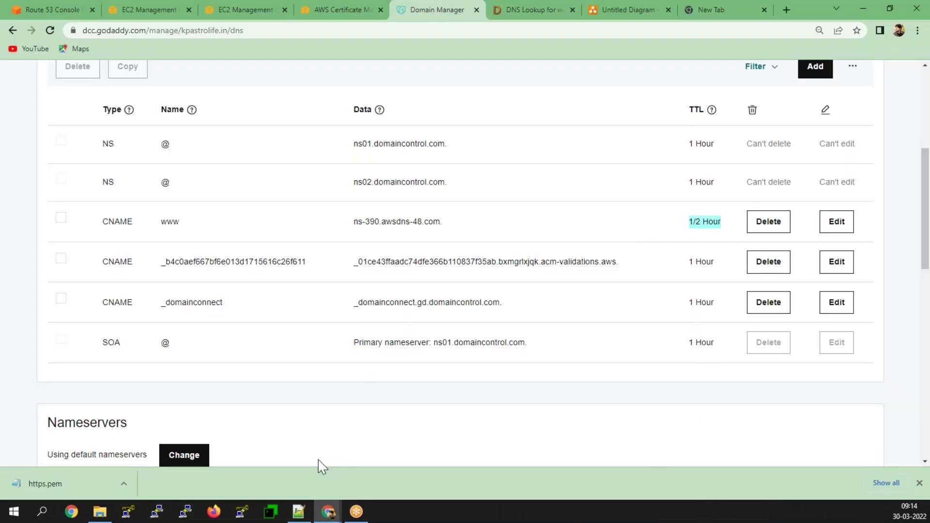